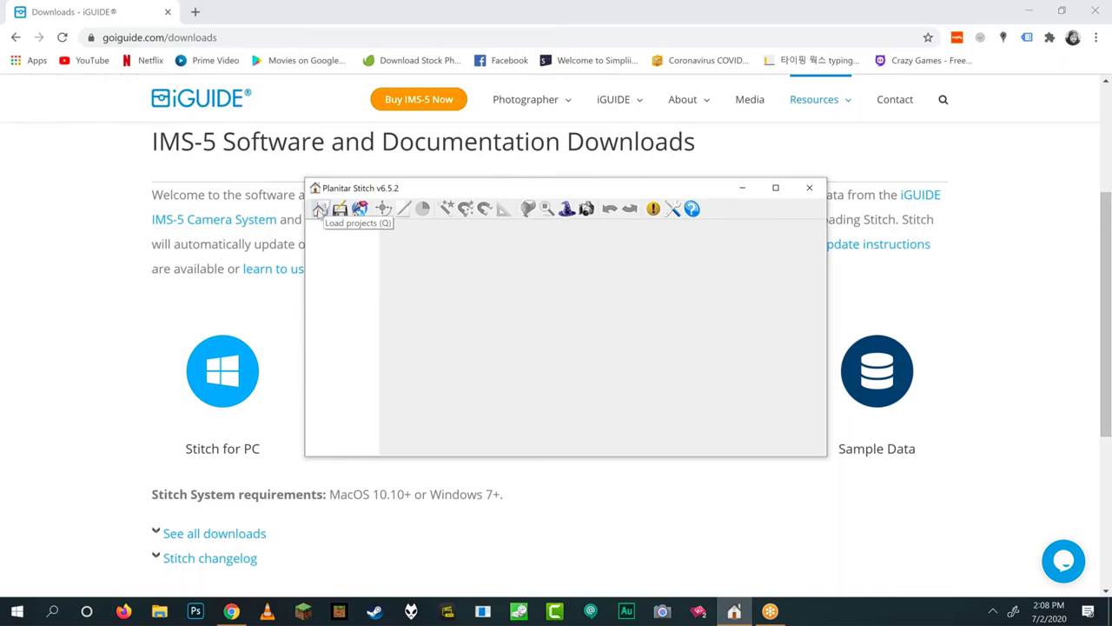
- Load the Model 1 project folder from the Model House 1 work folder
click(320, 210)
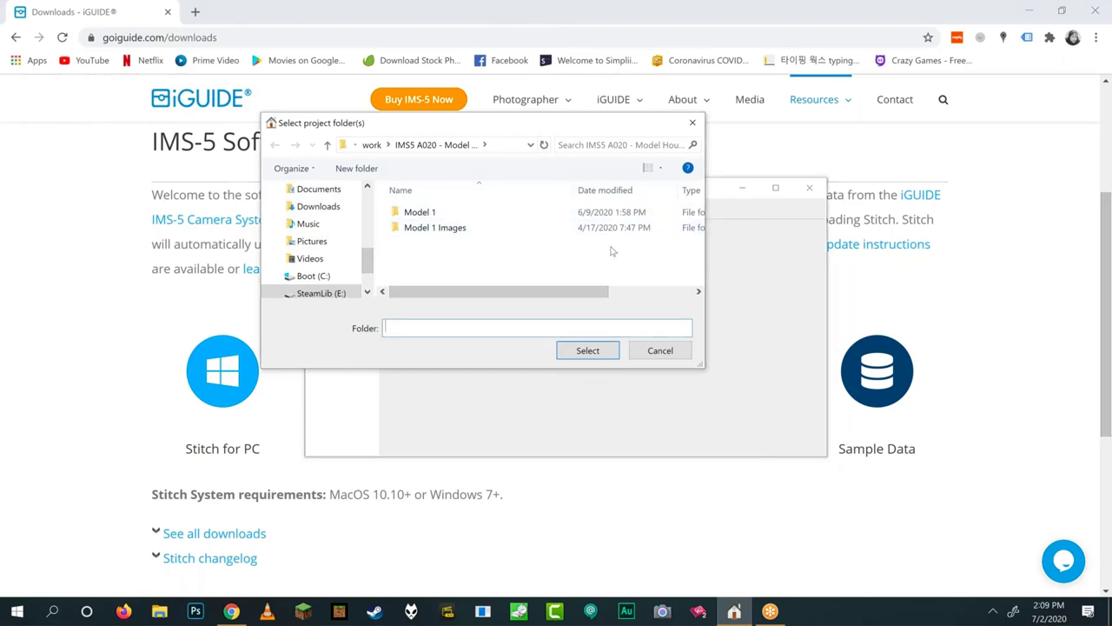
click(433, 213)
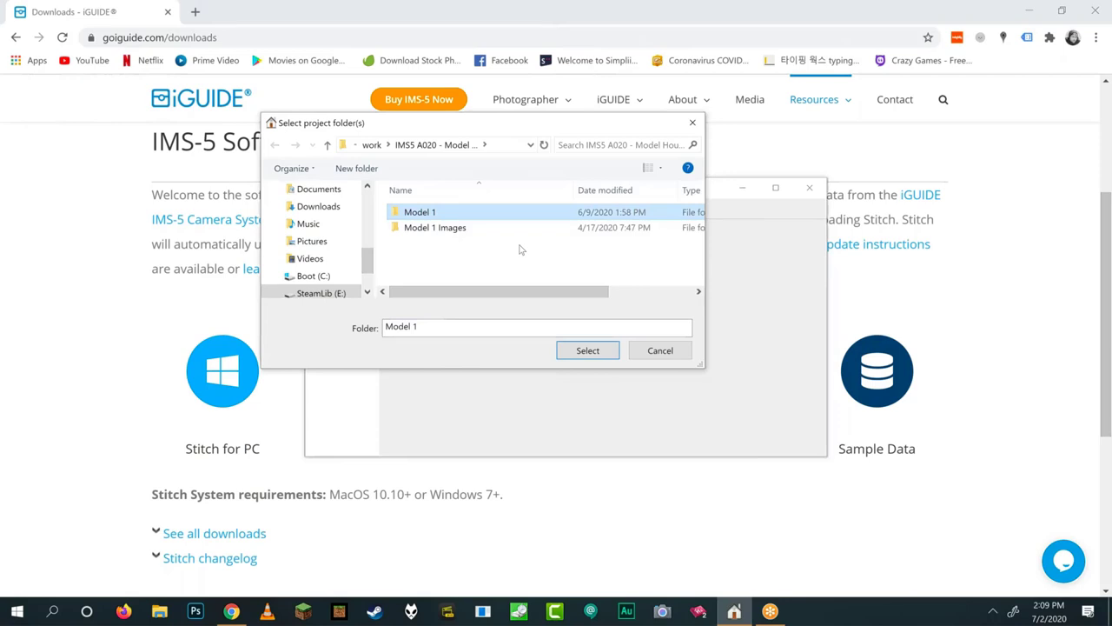
click(588, 351)
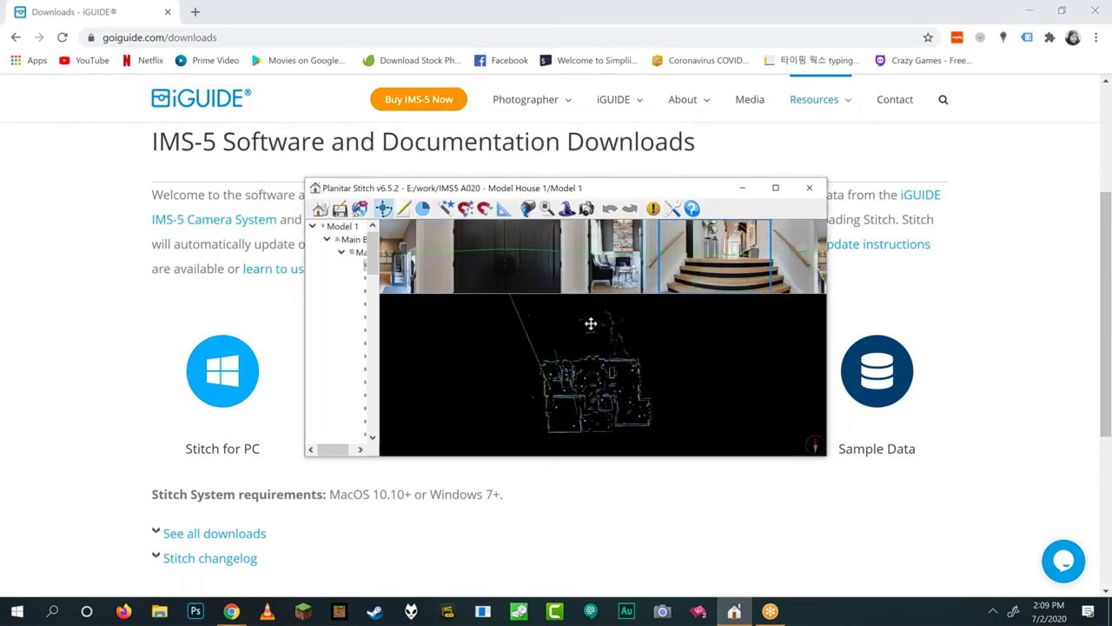
- Reposition and maximize the project window, zoom into the main-floor plan, and shift scan 001 up-left
drag(572, 185, 391, 82)
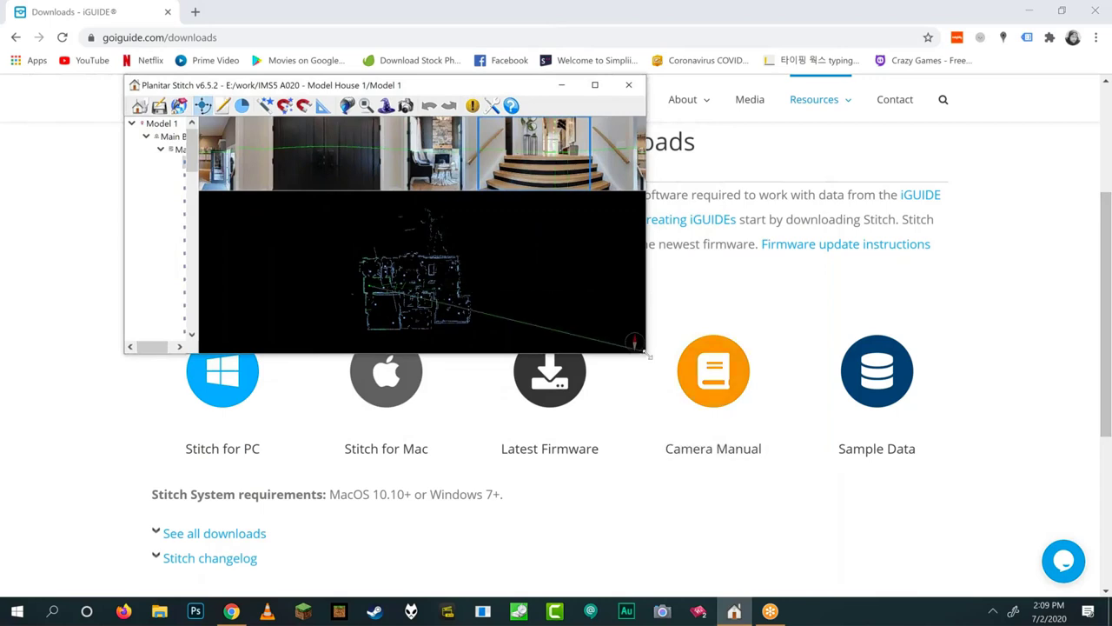
drag(648, 354, 842, 590)
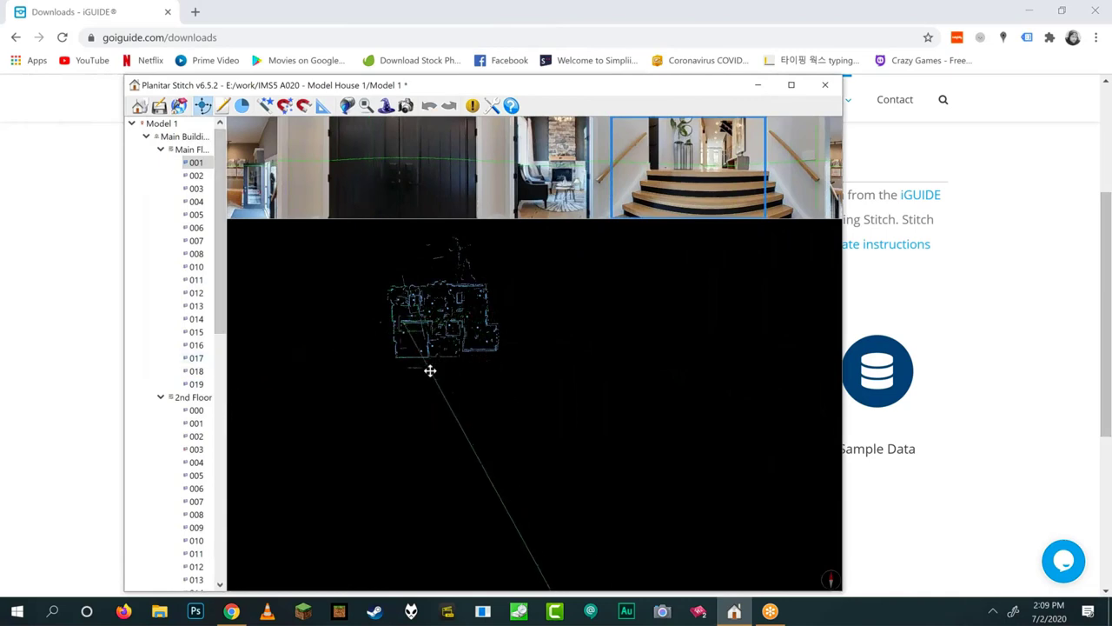
scroll(390, 270, up, 2)
scroll(389, 270, up, 5)
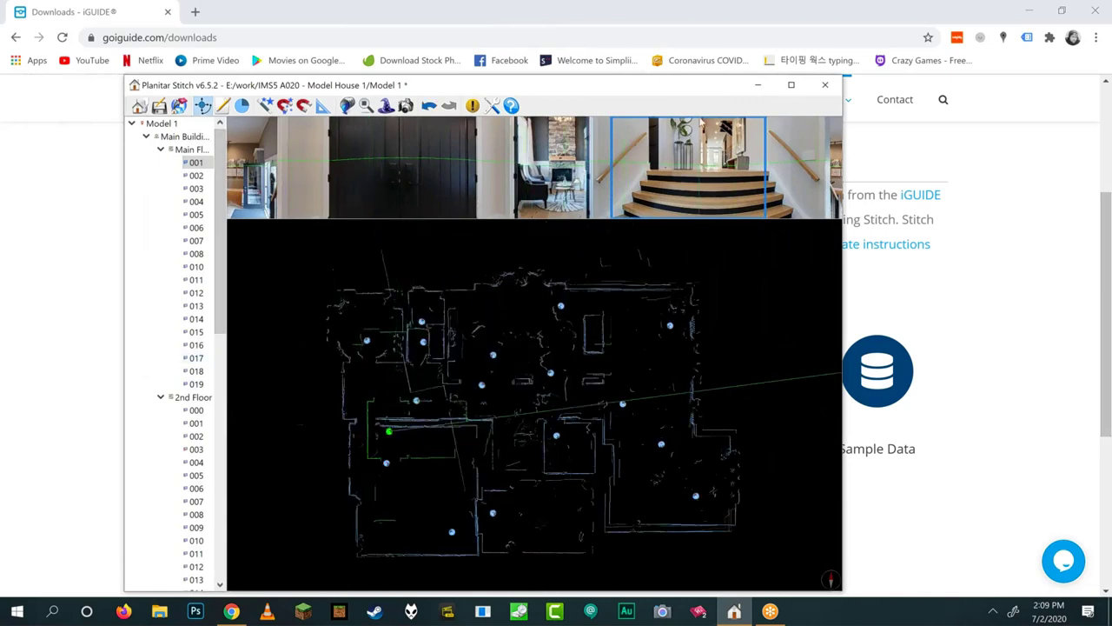
drag(708, 87, 587, 86)
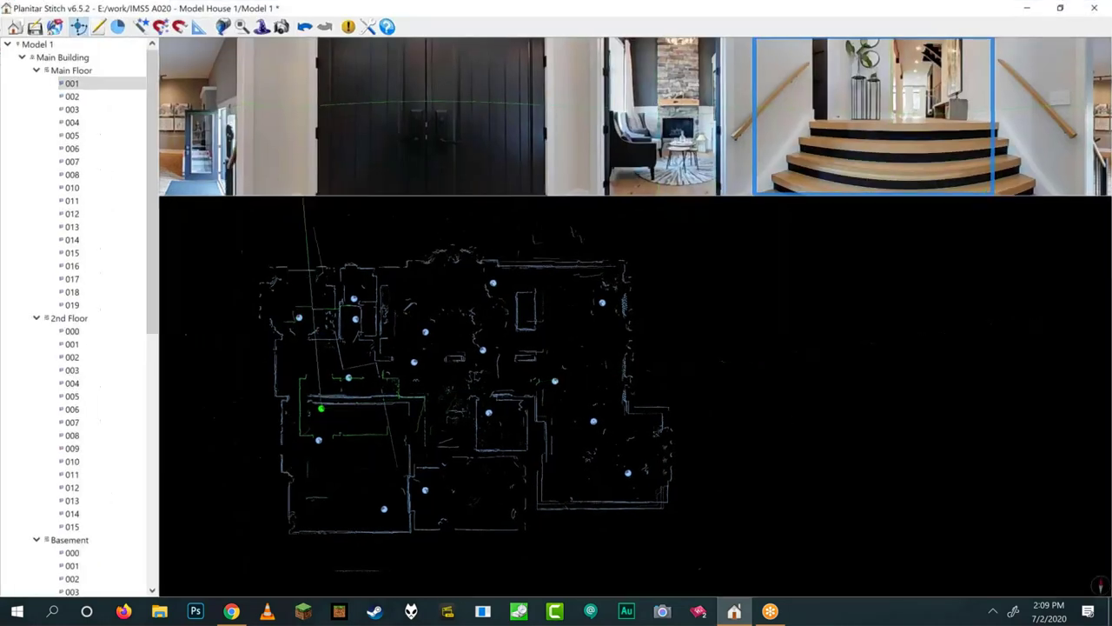
click(669, 84)
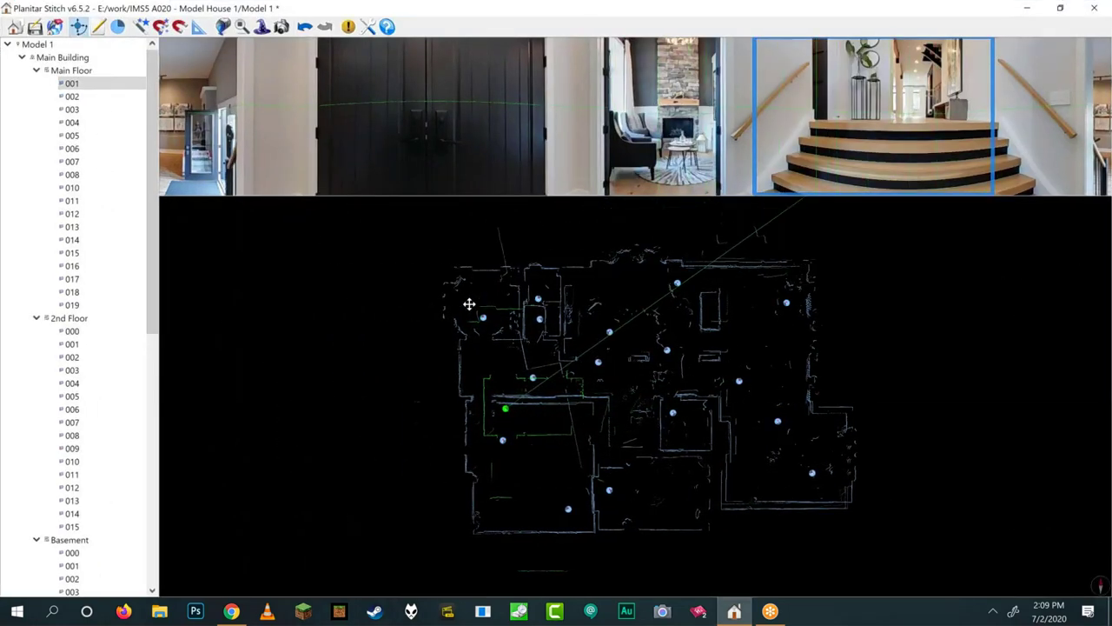
drag(518, 430, 502, 395)
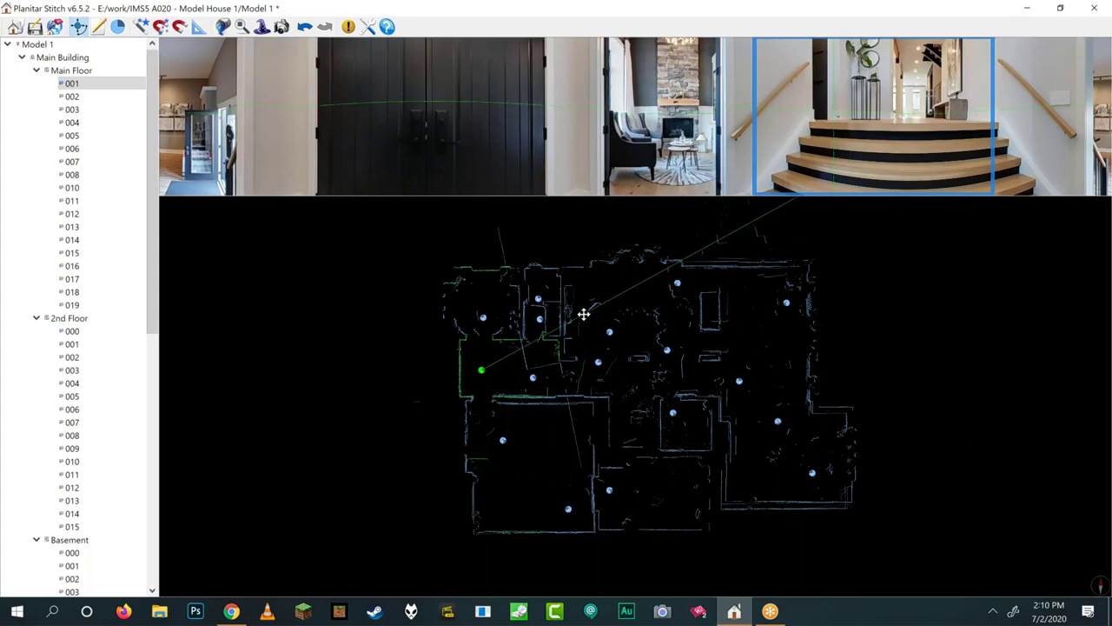
- Jump to the last main-floor scan, 019
key(Left)
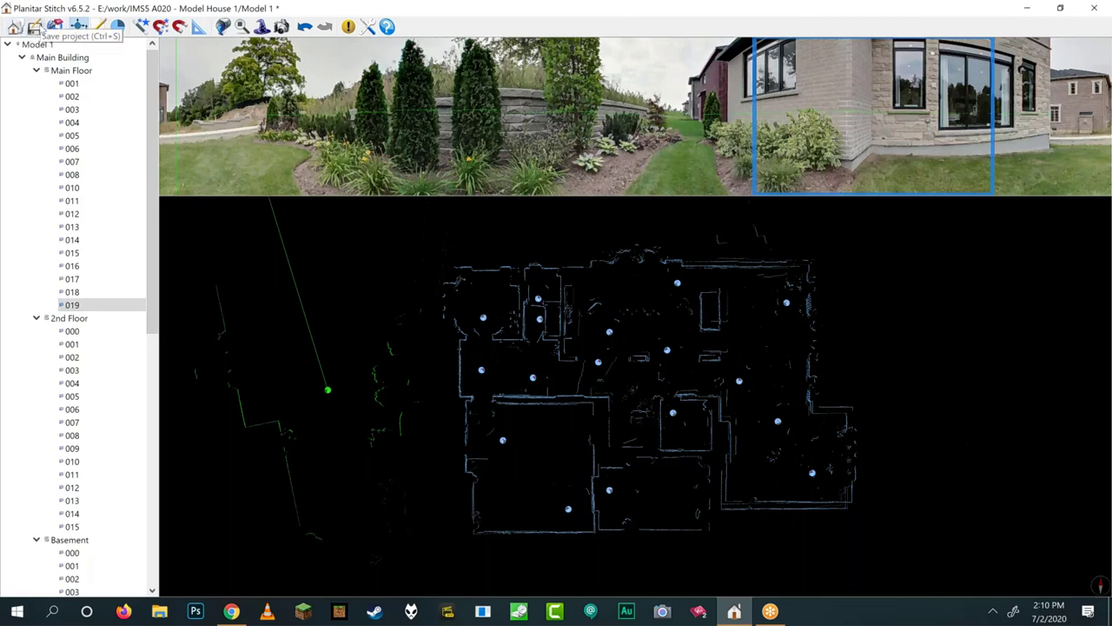
- Move scan 019 against the house's left wall with Move/rotate scans, then save the project
click(78, 26)
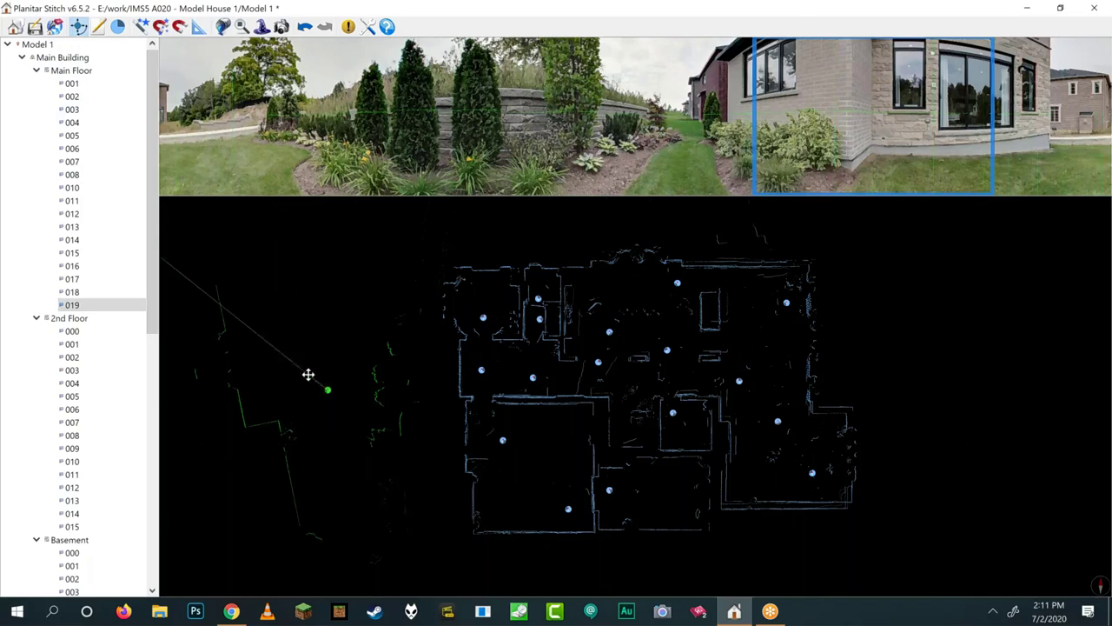
drag(307, 390, 442, 385)
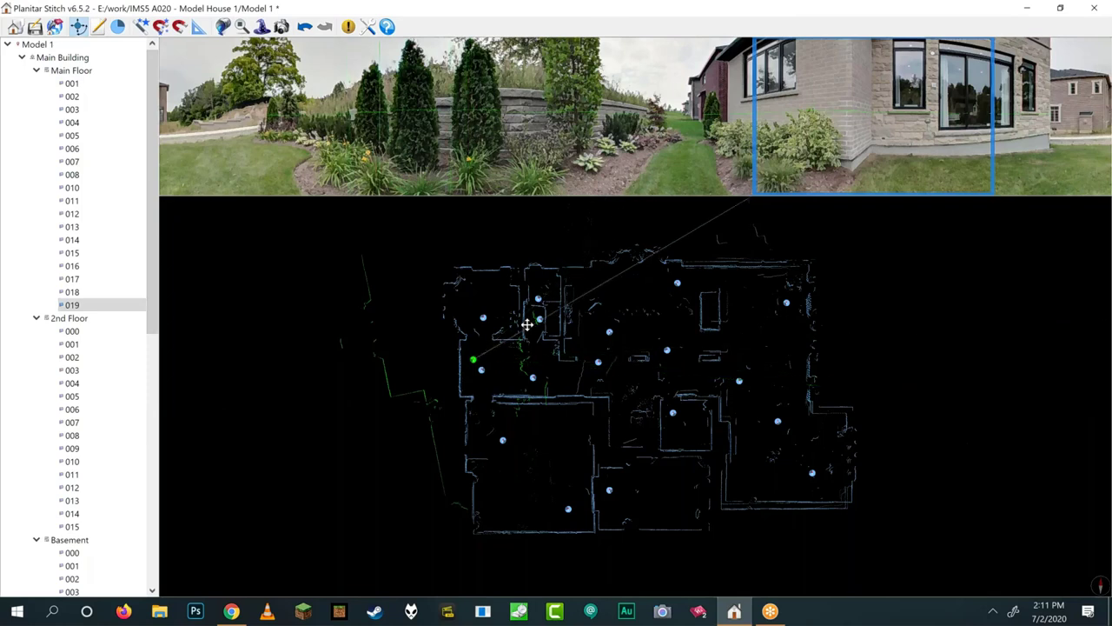
click(34, 27)
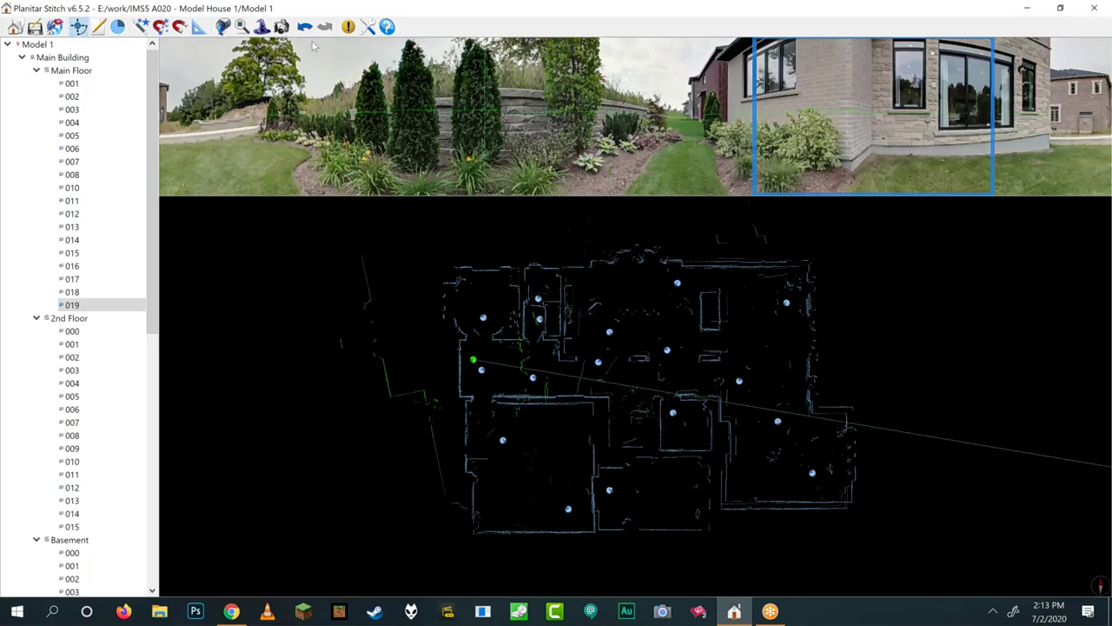
- Raise panorama 019's Clarity to 20 and restore its Saturation to full colour
click(261, 26)
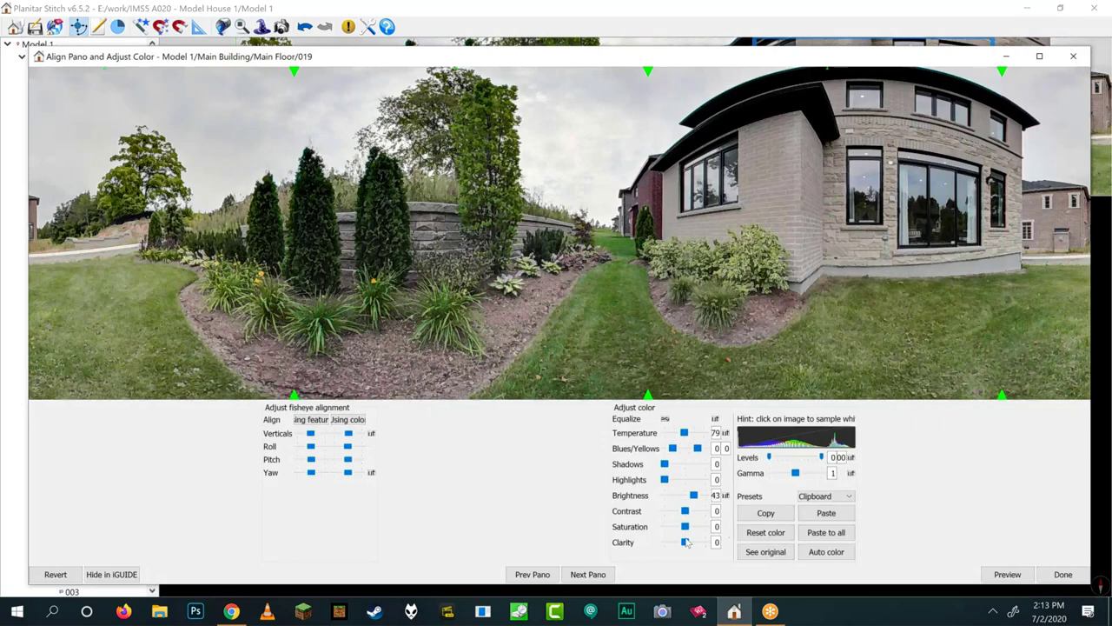
click(718, 529)
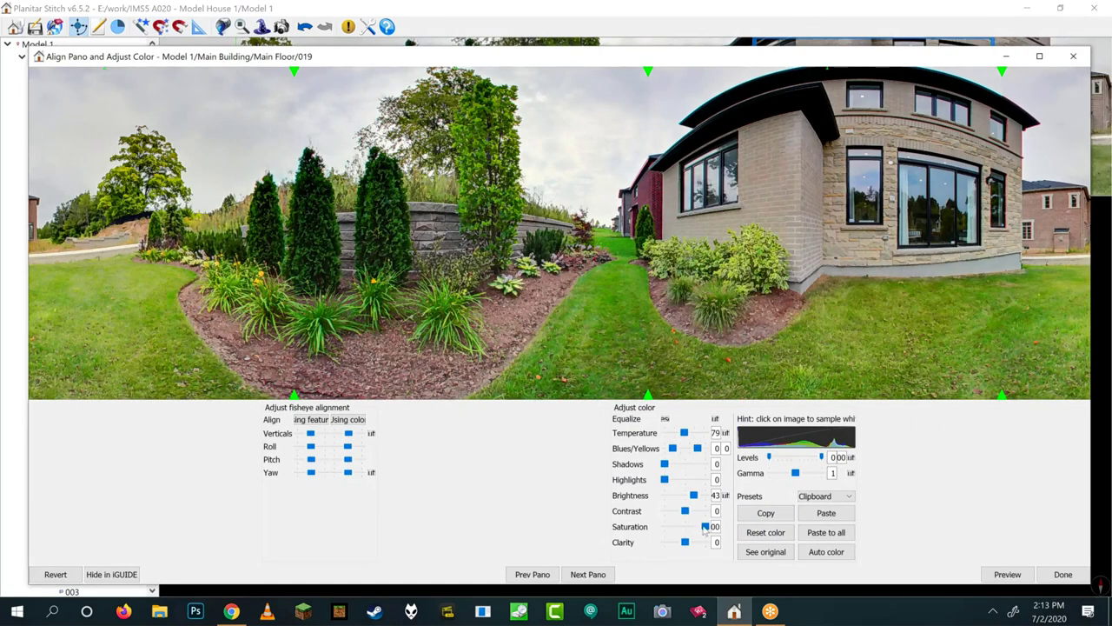
drag(705, 527, 664, 528)
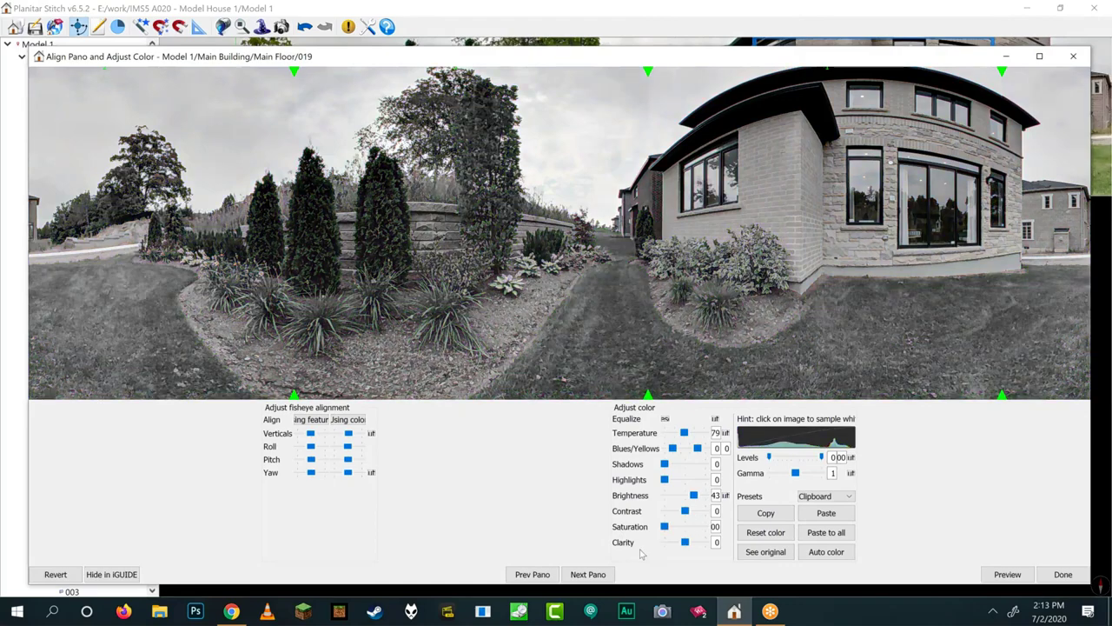
click(686, 544)
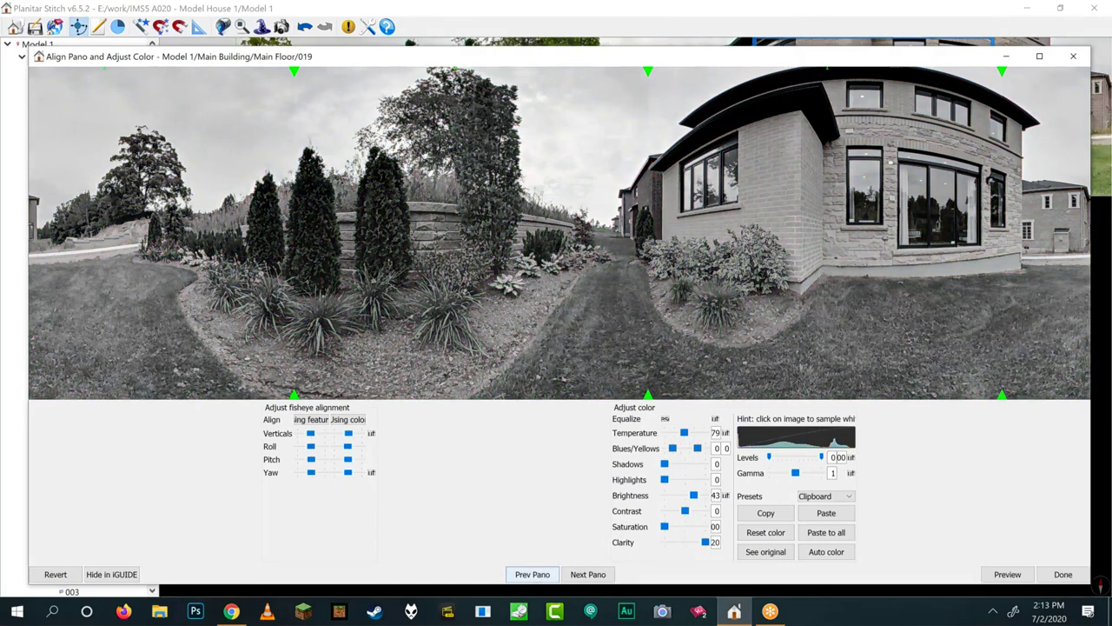
key(Return)
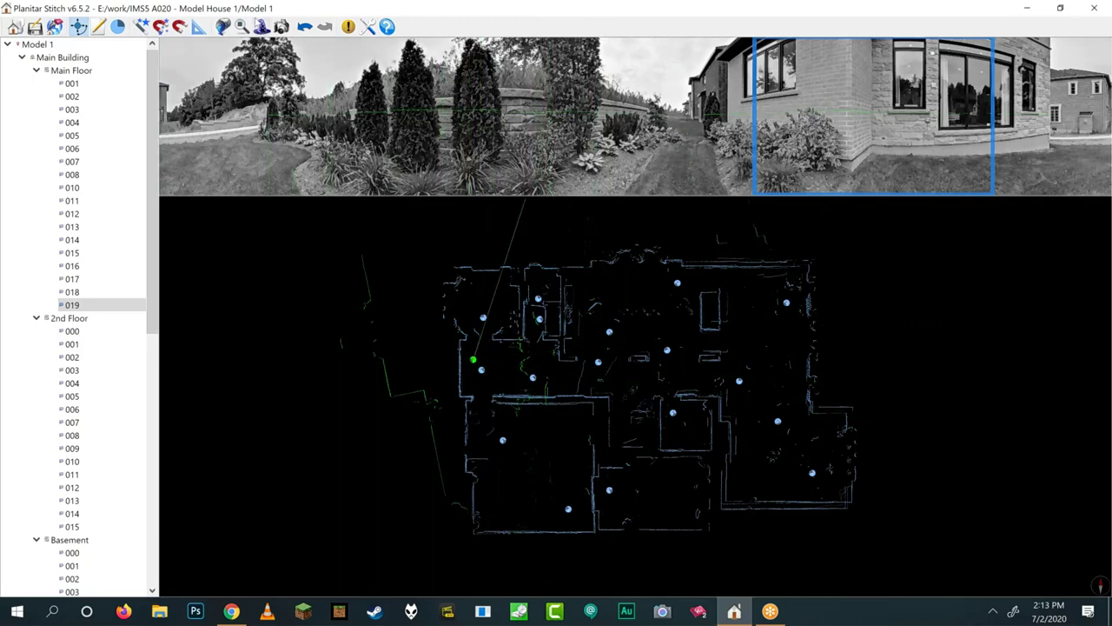
click(261, 26)
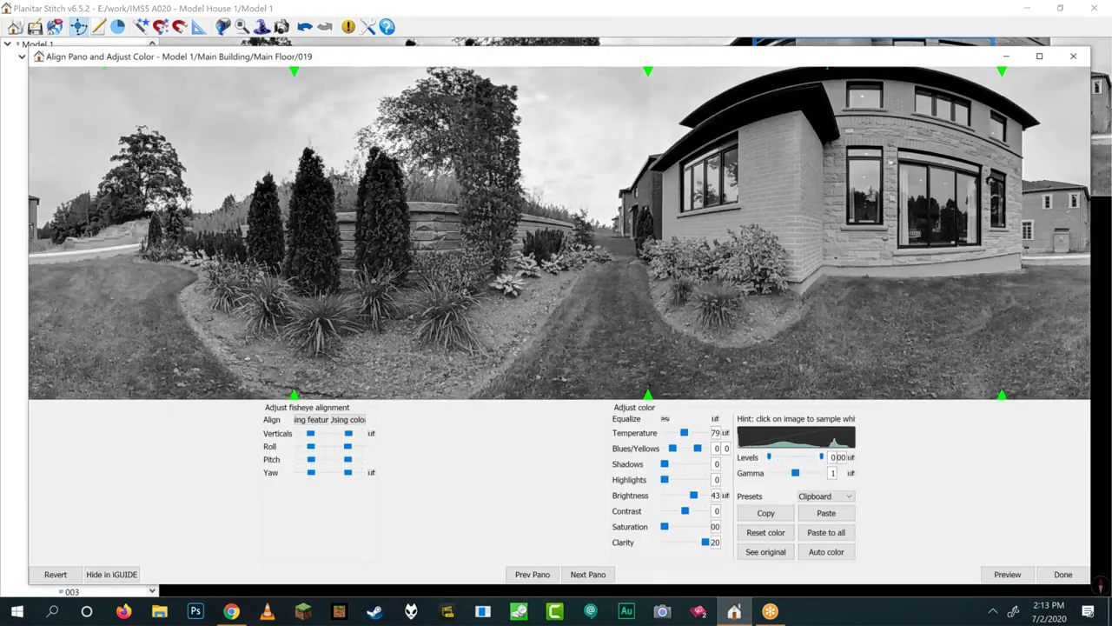
drag(665, 528, 685, 528)
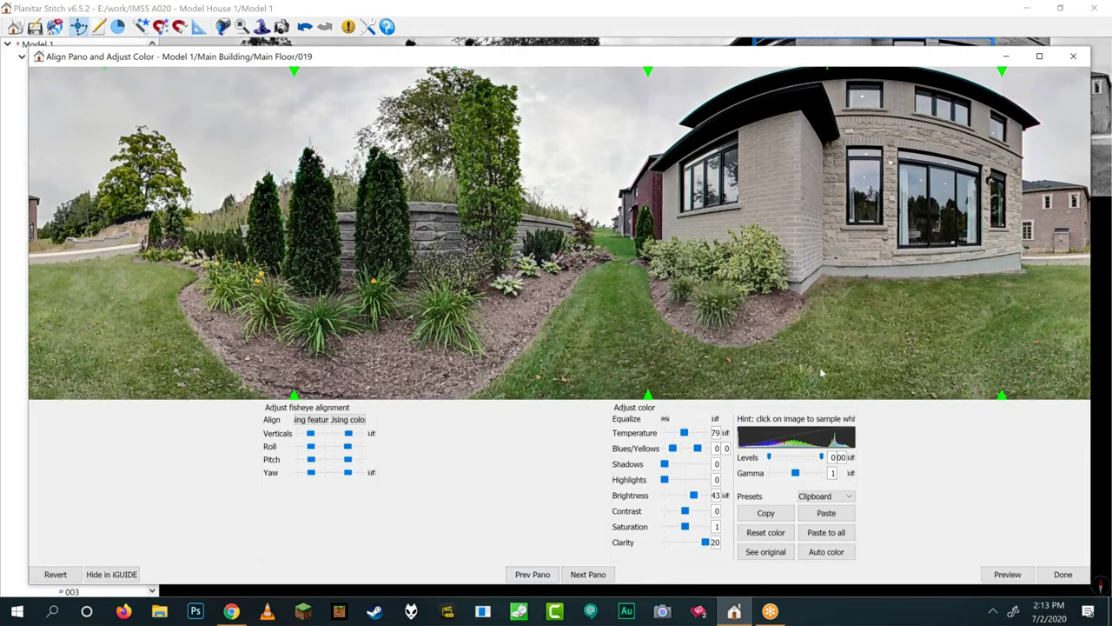
click(1074, 58)
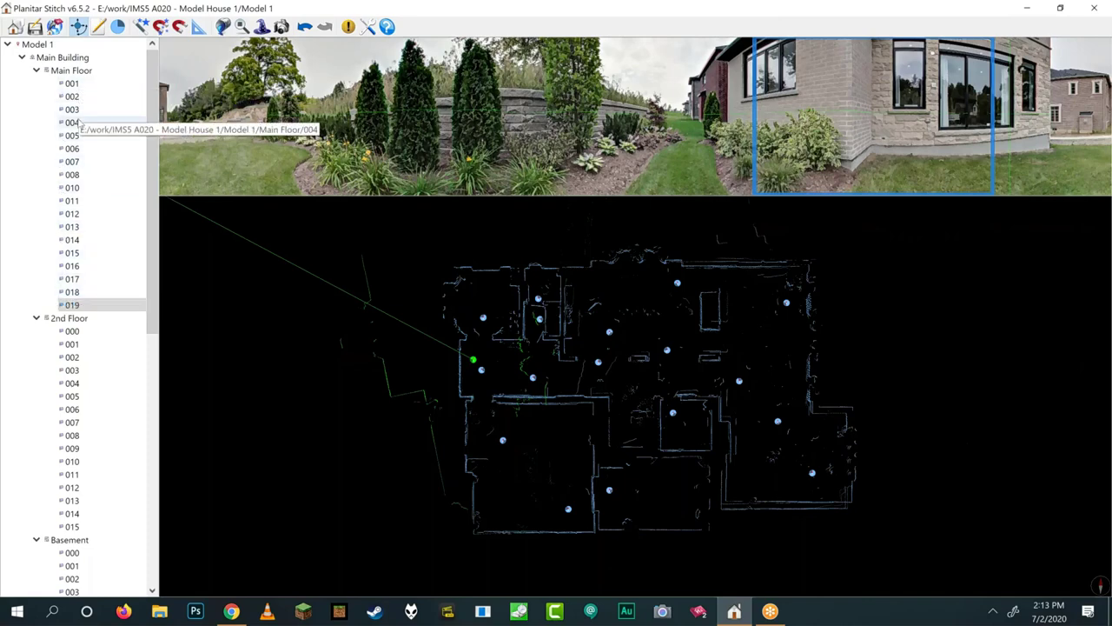
- Open the Main Building settings from scan 008's context menu, showing exterior wall thickness 0"
right_click(73, 175)
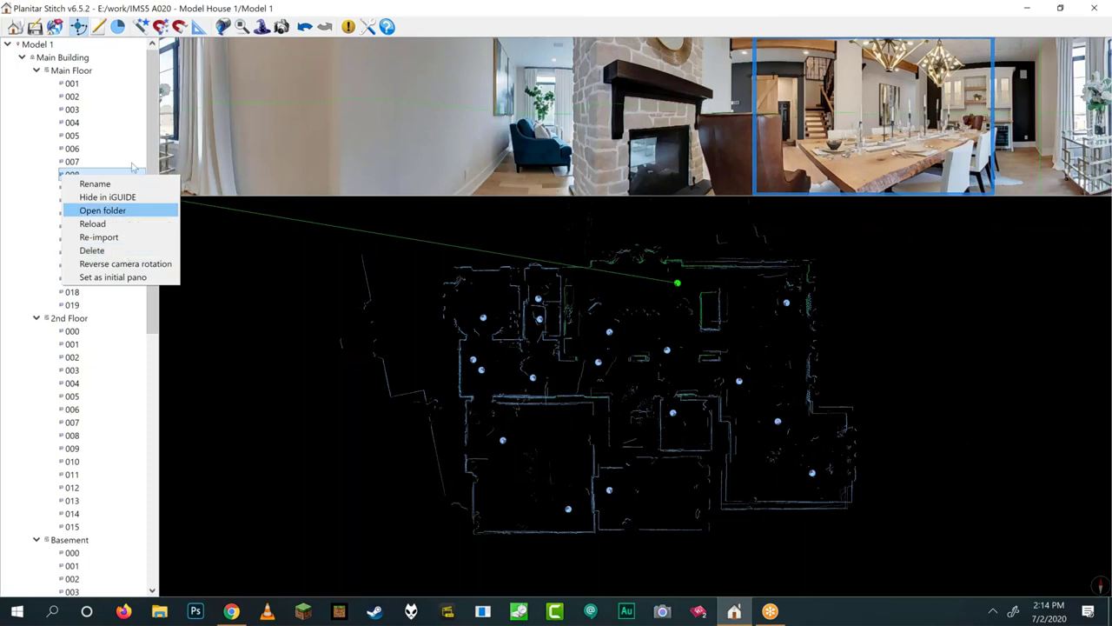
click(61, 57)
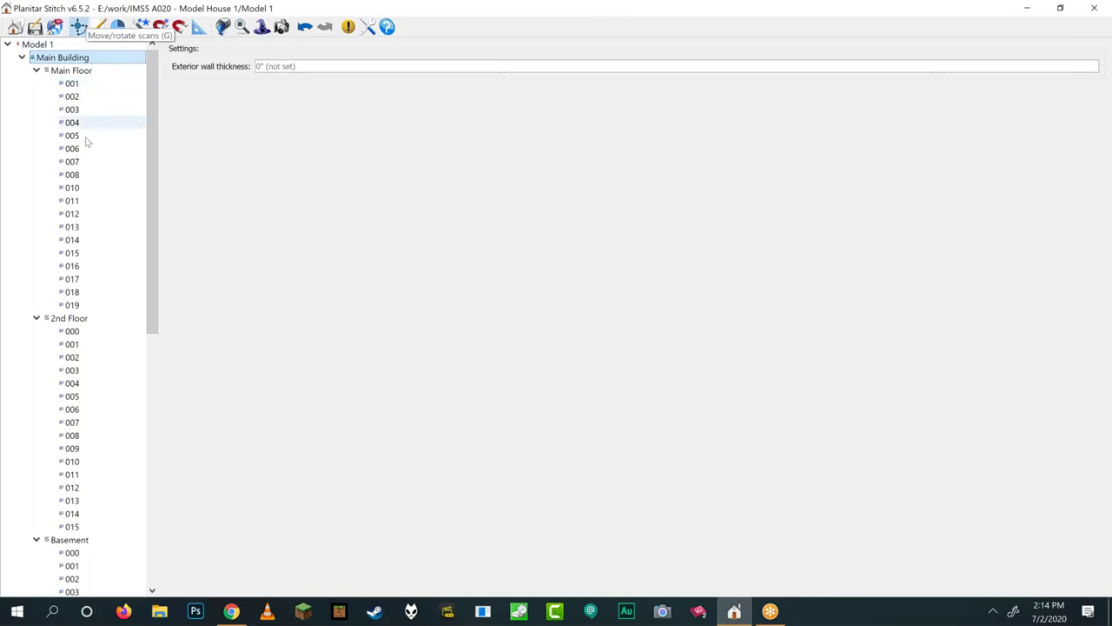
- Select main-floor scan 003 and activate the Move/rotate scans tool
click(84, 111)
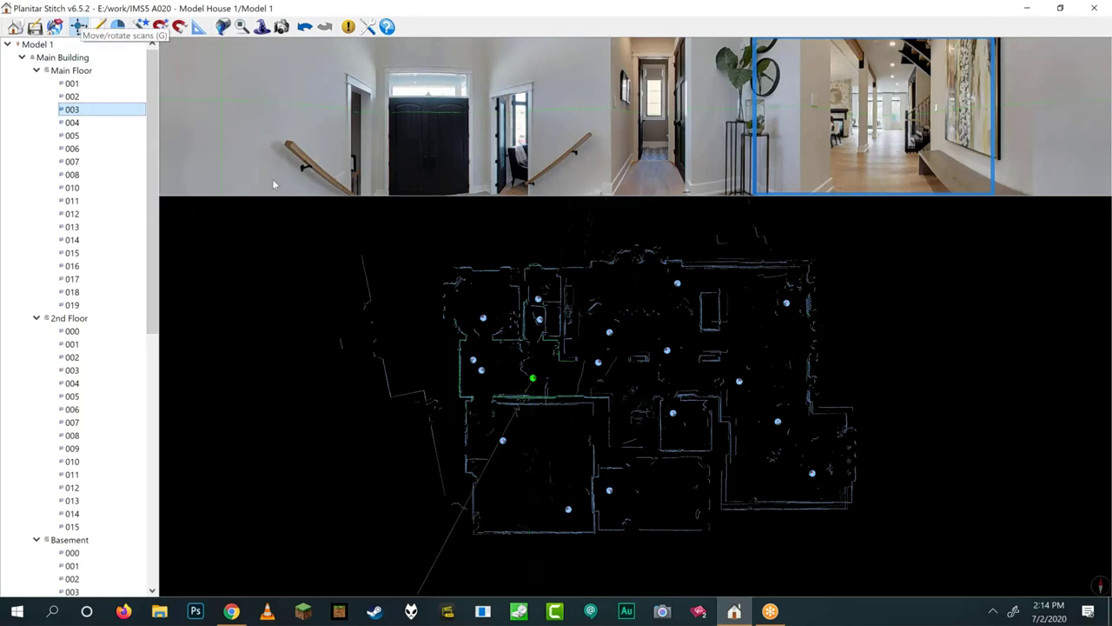
click(78, 28)
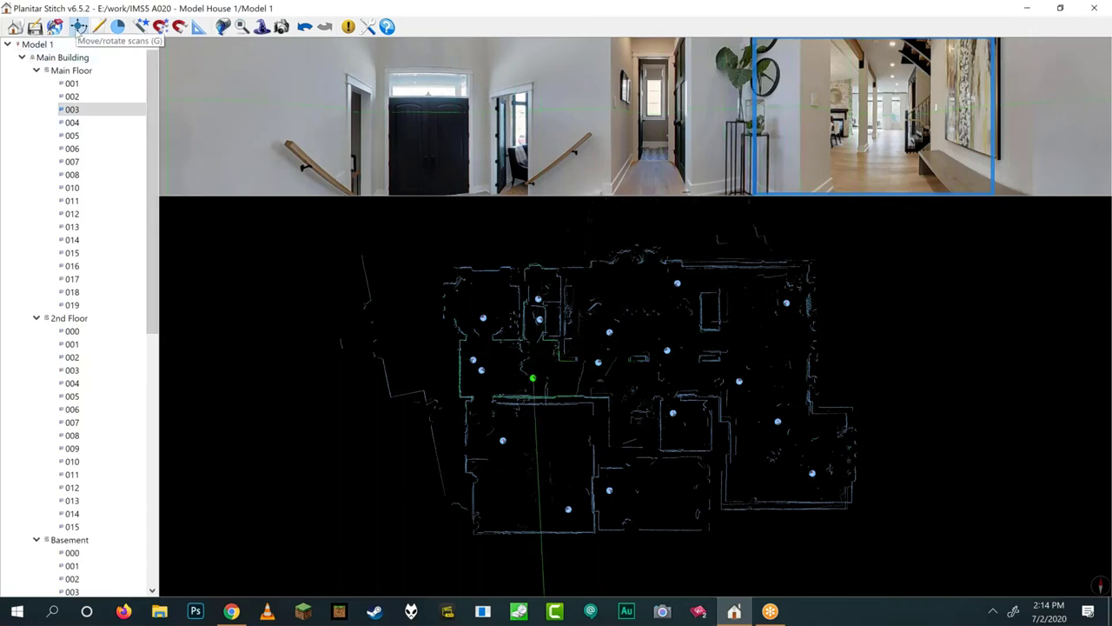
- Zoom in and drag scan 003 east to align its point cloud with the floor plan
click(78, 26)
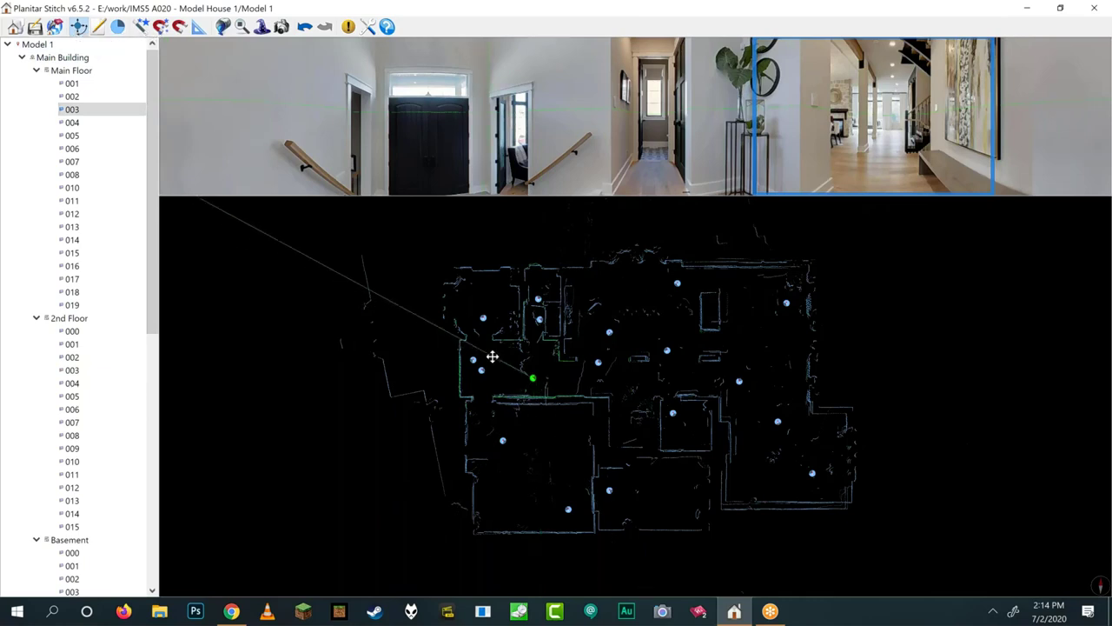
scroll(490, 355, up, 2)
scroll(490, 354, up, 1)
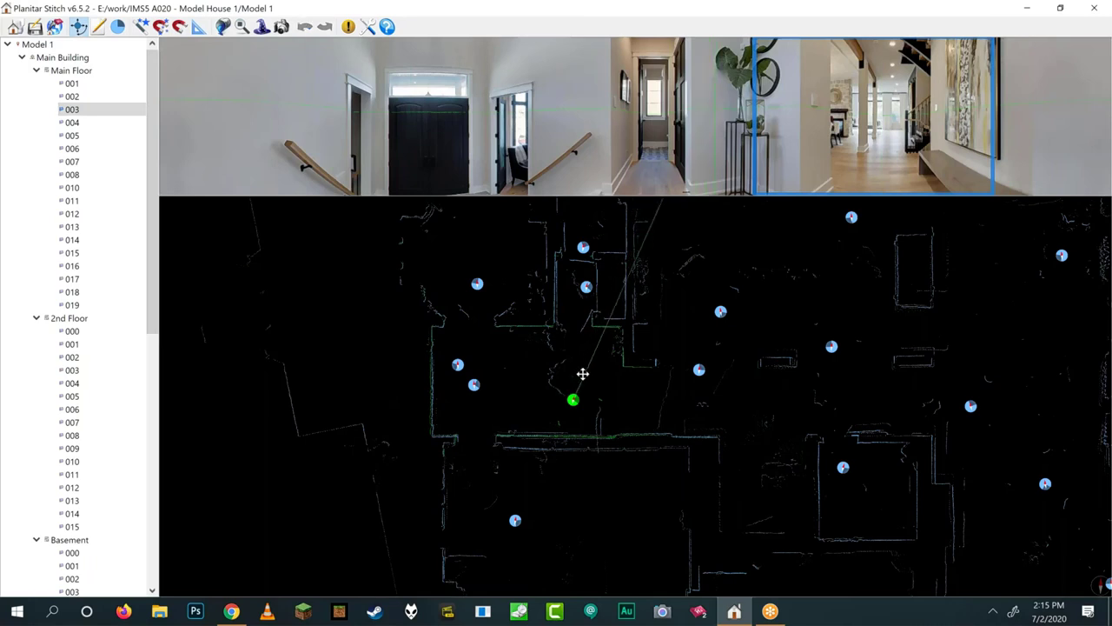
mouse_move(582, 374)
mouse_down()
mouse_move(400, 368)
mouse_move(497, 345)
mouse_move(606, 358)
mouse_move(457, 397)
mouse_move(426, 343)
mouse_move(489, 335)
mouse_move(482, 378)
mouse_move(452, 376)
mouse_move(427, 345)
mouse_move(504, 336)
mouse_move(467, 372)
mouse_move(427, 365)
mouse_move(426, 335)
mouse_move(499, 350)
mouse_move(525, 371)
mouse_move(588, 380)
mouse_move(581, 373)
mouse_move(651, 370)
mouse_move(628, 432)
mouse_move(651, 387)
mouse_move(633, 264)
mouse_move(660, 415)
mouse_move(677, 318)
mouse_move(673, 386)
mouse_move(683, 368)
mouse_move(669, 360)
mouse_up()
- Fine-tune scan 003's position with several drags until its point cloud lines up
scroll(652, 334, down, 3)
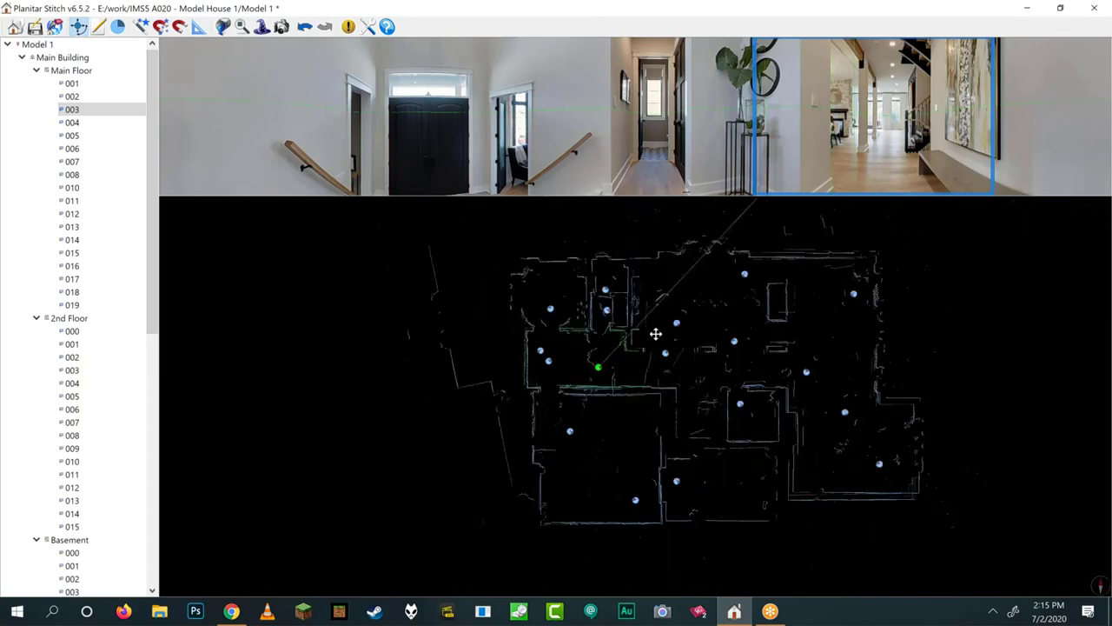
scroll(676, 278, up, 2)
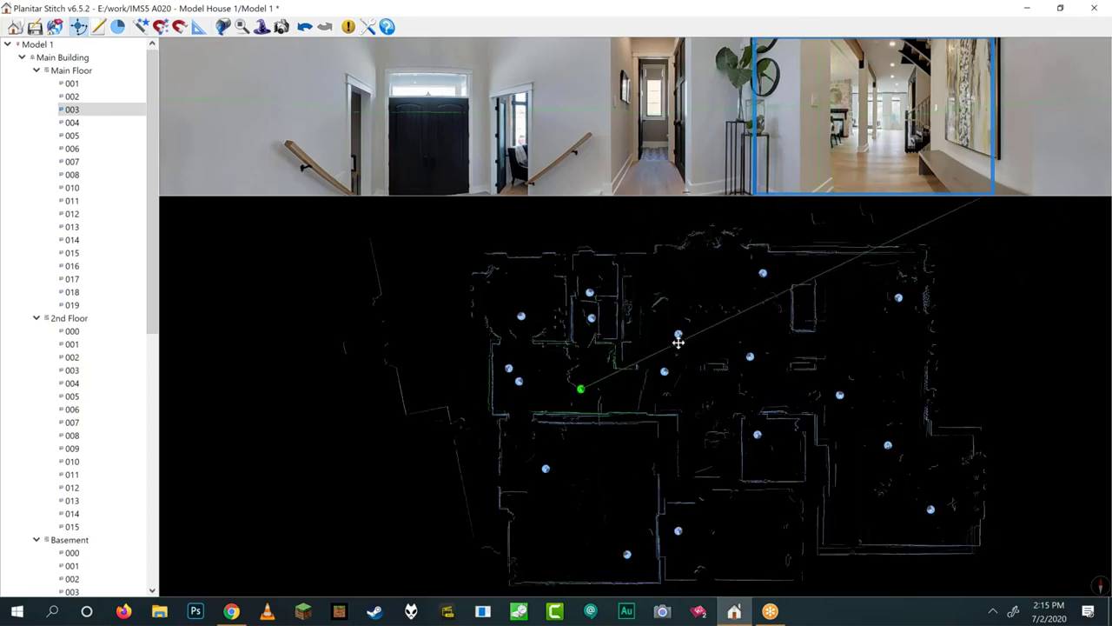
scroll(620, 397, up, 2)
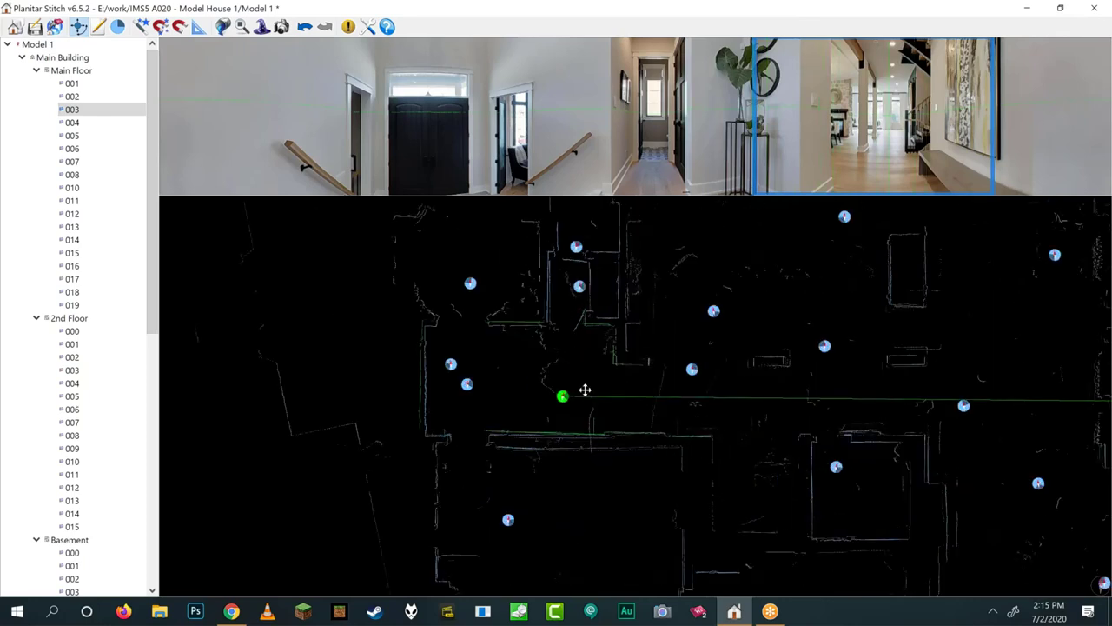
drag(576, 388, 586, 336)
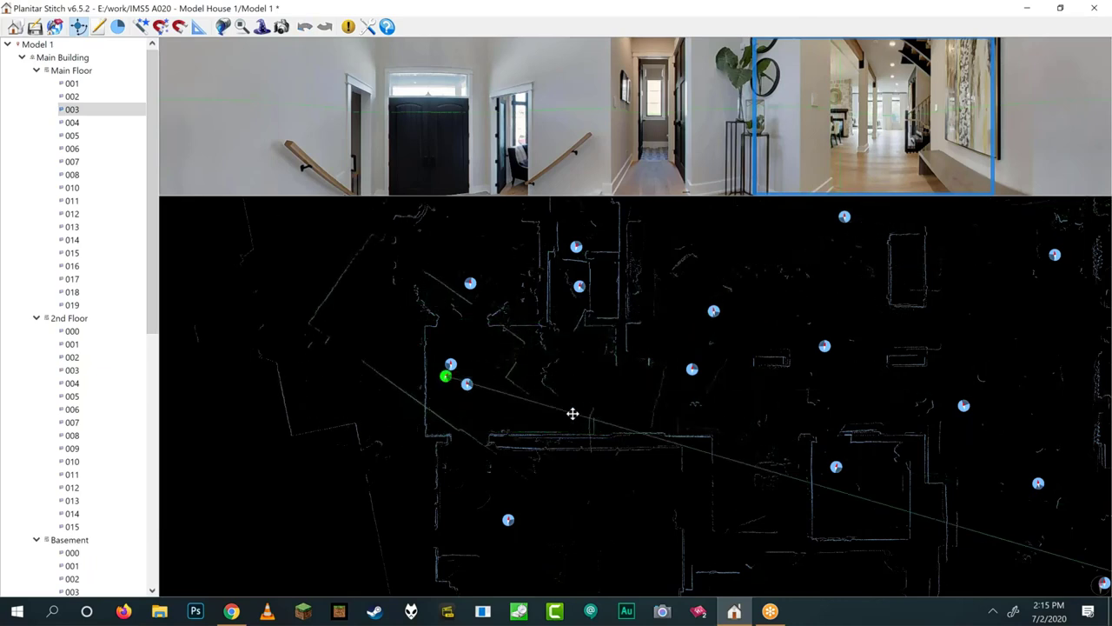
drag(572, 414, 439, 372)
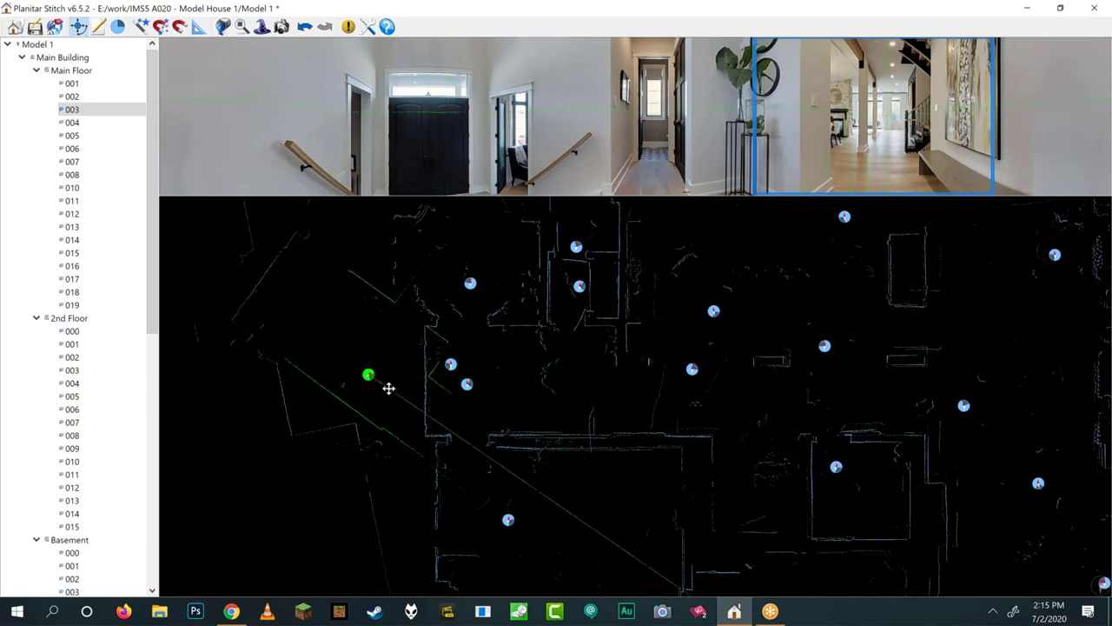
drag(373, 392, 541, 417)
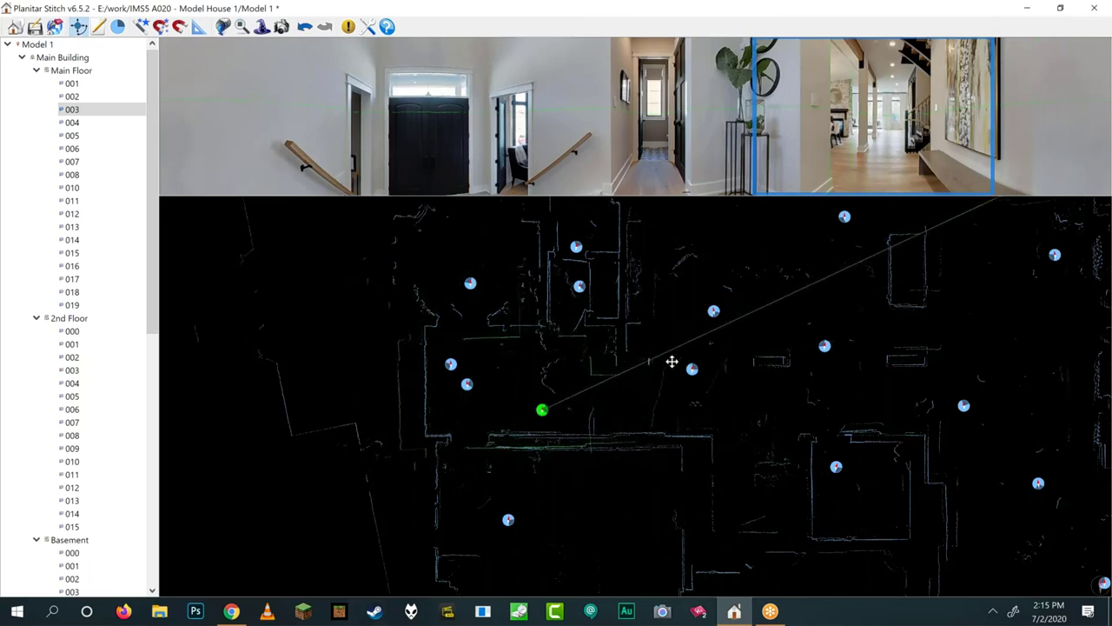
drag(671, 362, 740, 348)
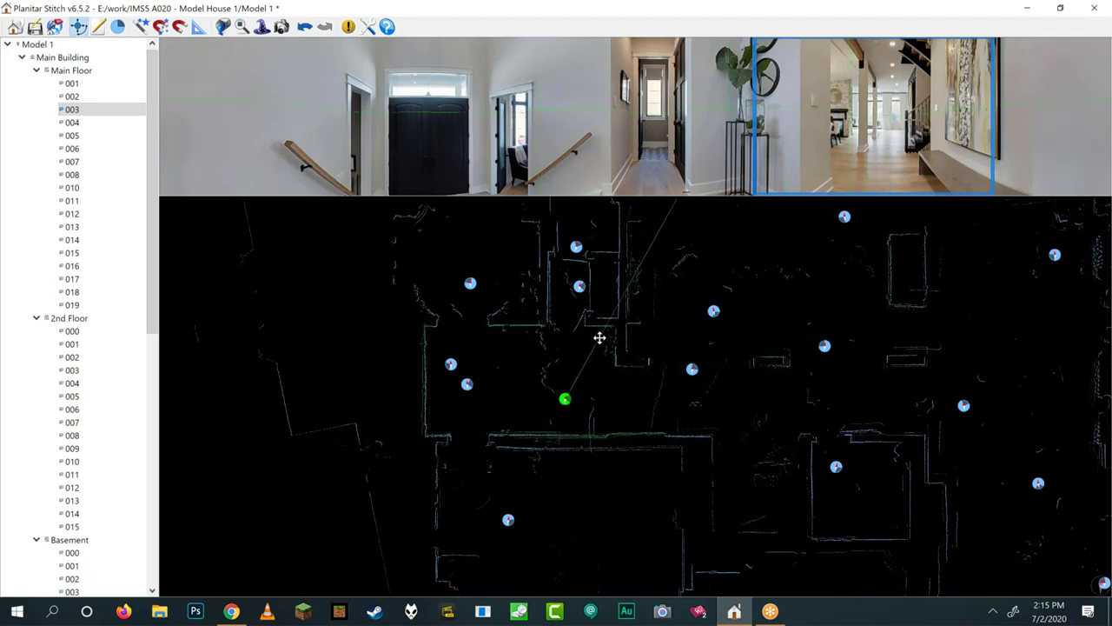
scroll(600, 337, down, 5)
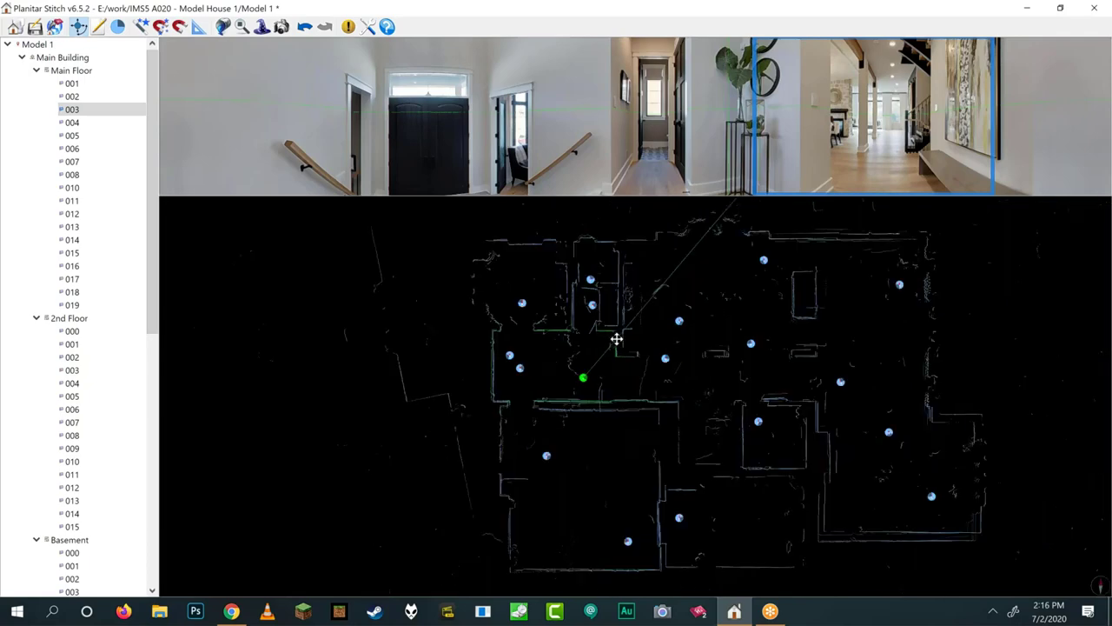
scroll(722, 409, up, 3)
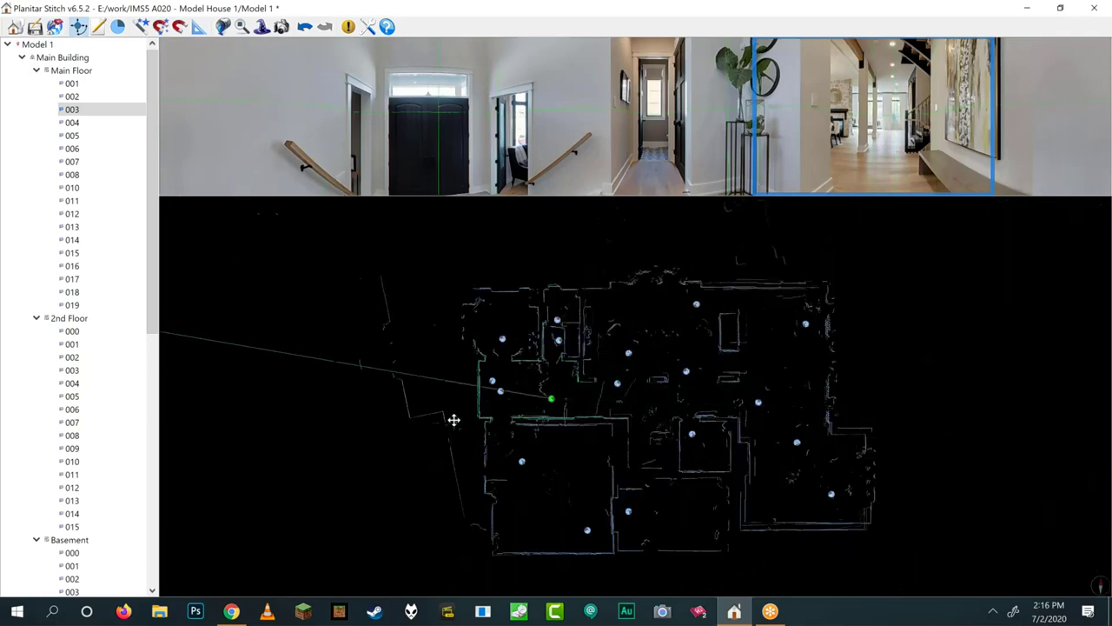
- Select outdoor scan 019 and drag it left on the floor plan
click(445, 410)
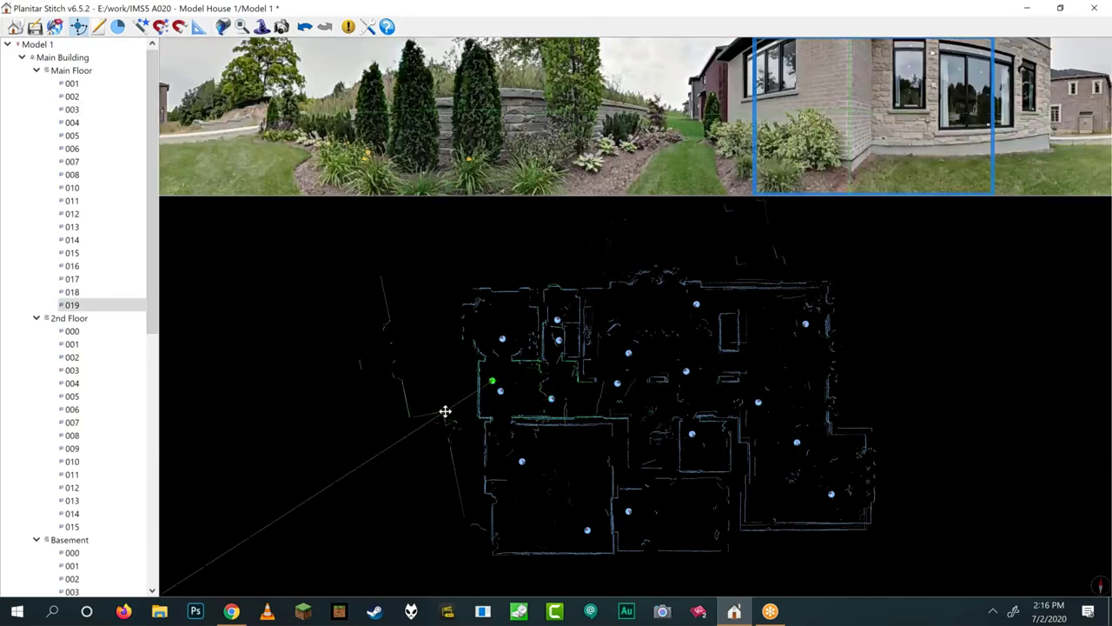
drag(445, 410, 310, 414)
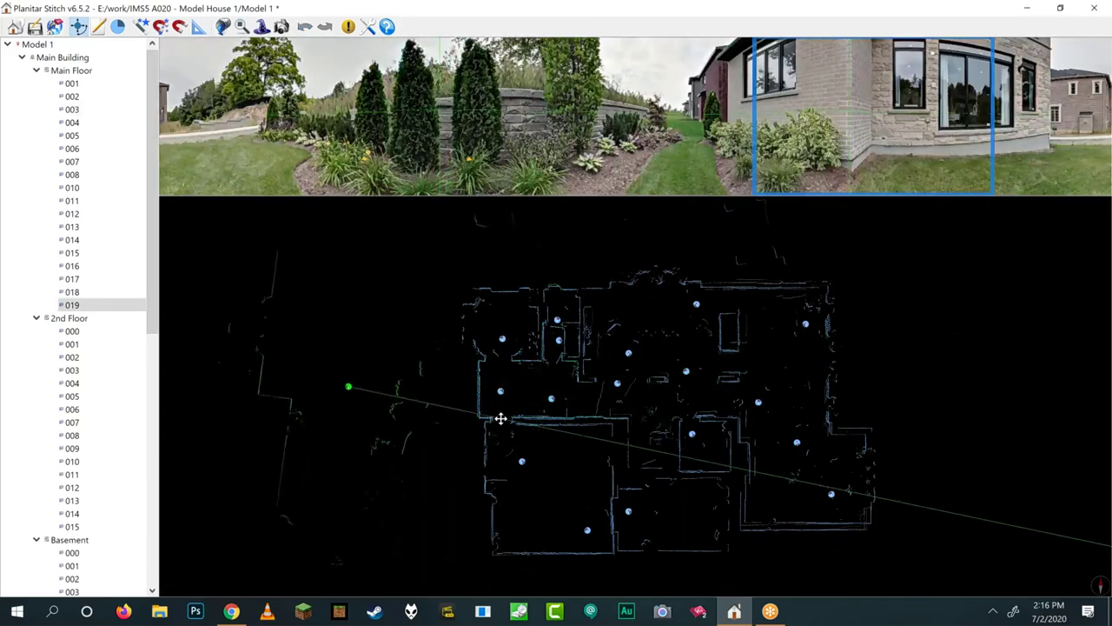
scroll(504, 403, down, 3)
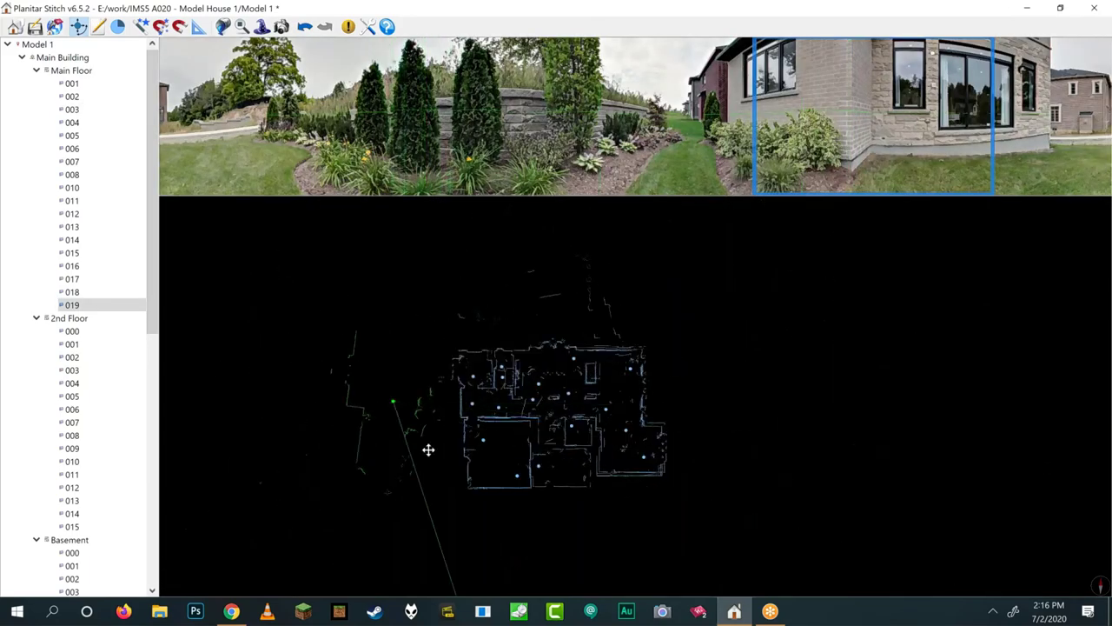
scroll(370, 414, up, 3)
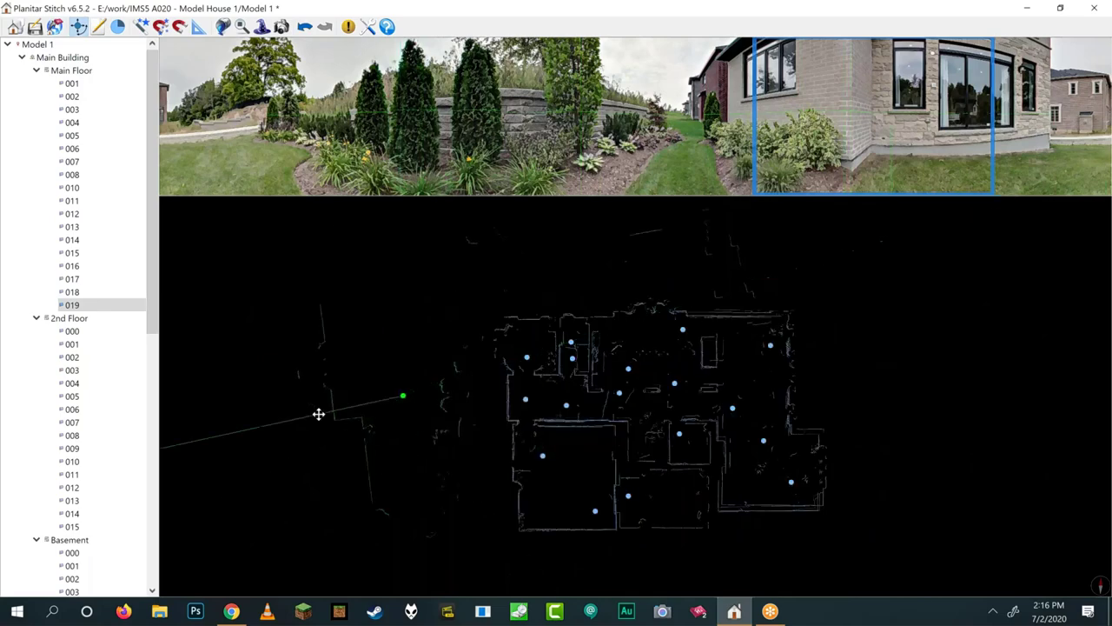
scroll(318, 412, up, 4)
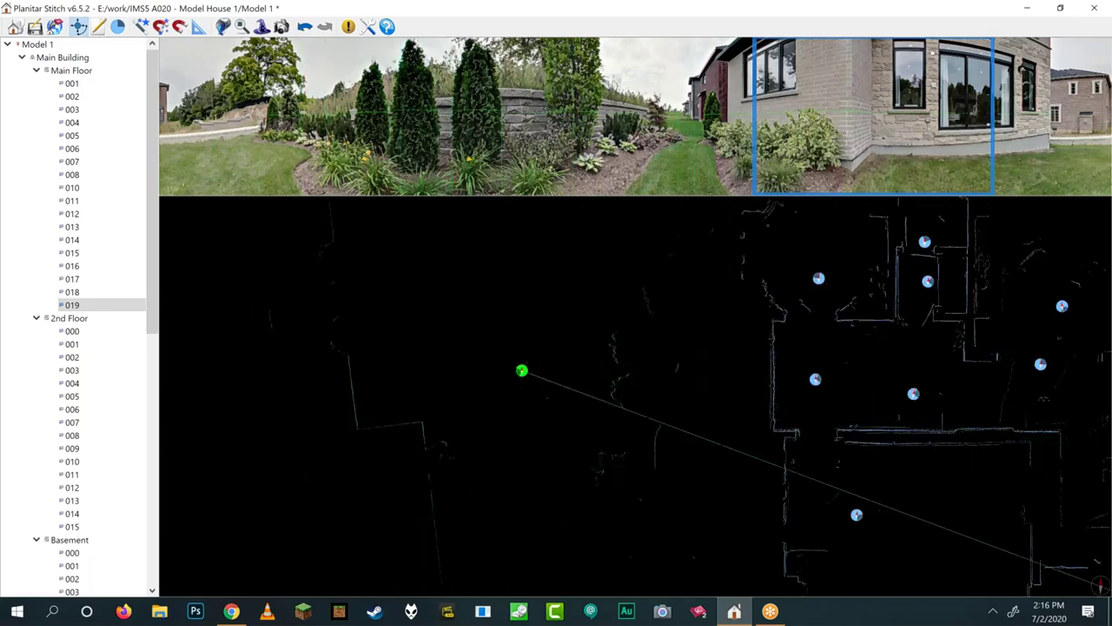
scroll(638, 427, down, 4)
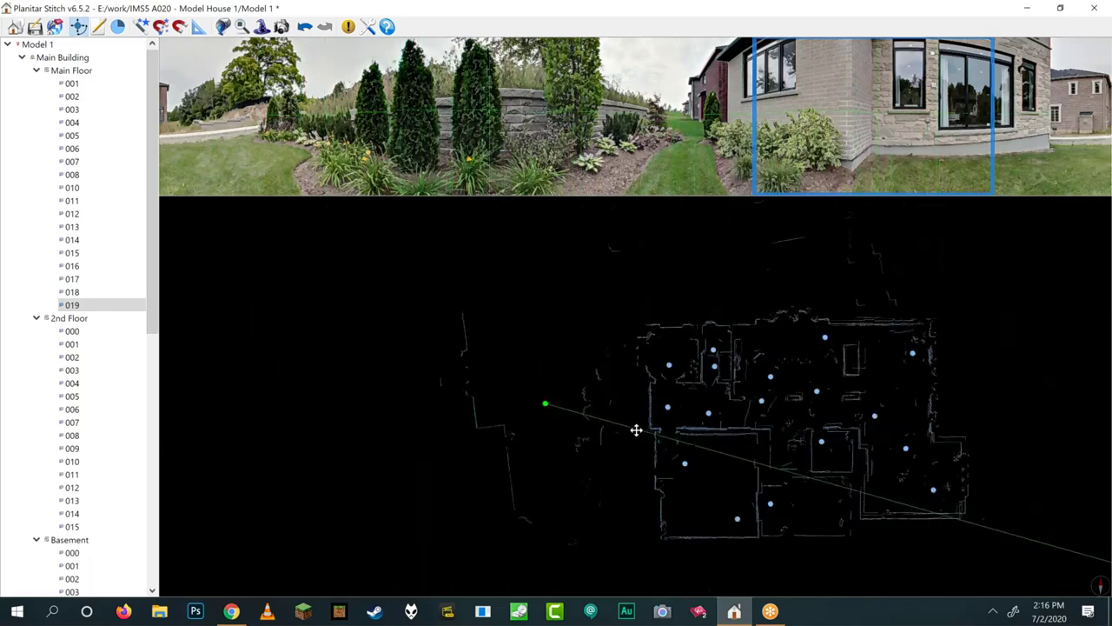
- Check scan 001's panorama, then settle scan 019 just east of the house
click(672, 407)
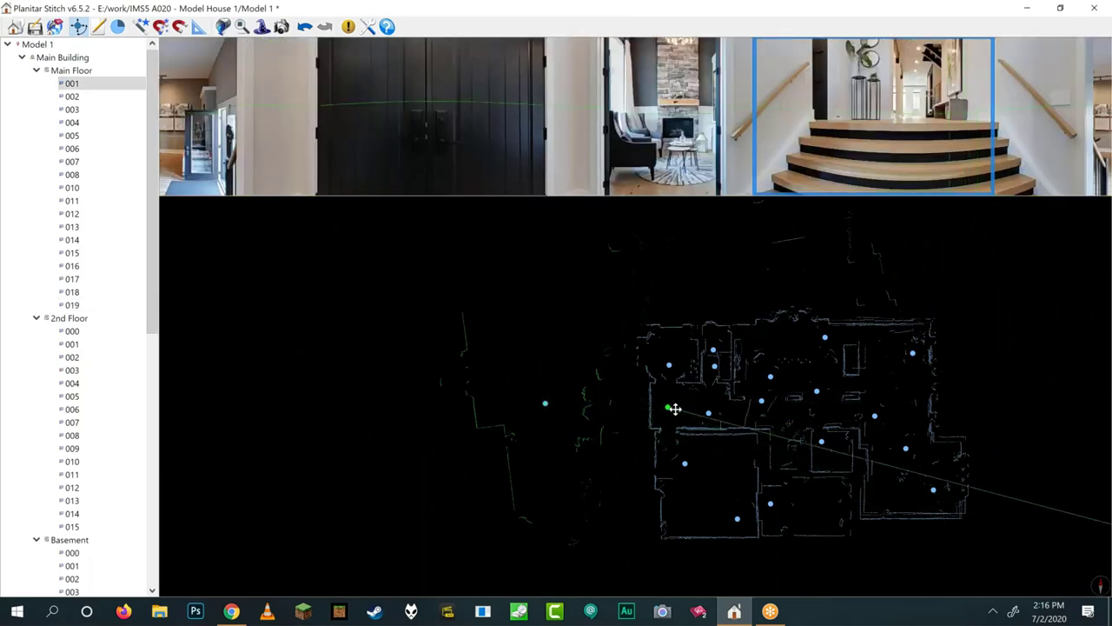
click(545, 403)
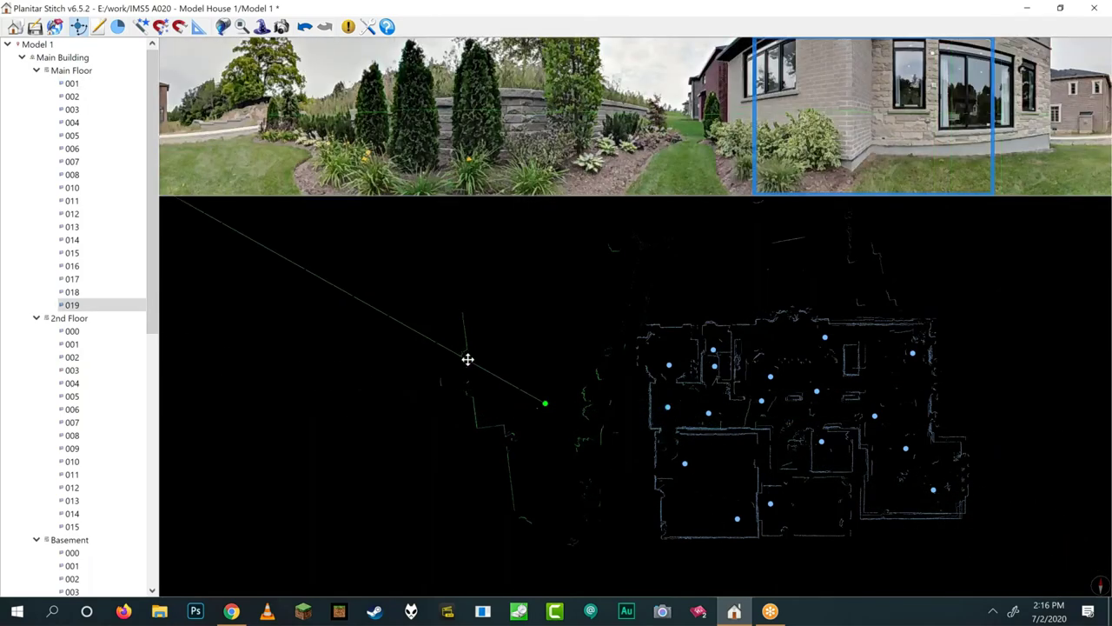
scroll(570, 412, down, 3)
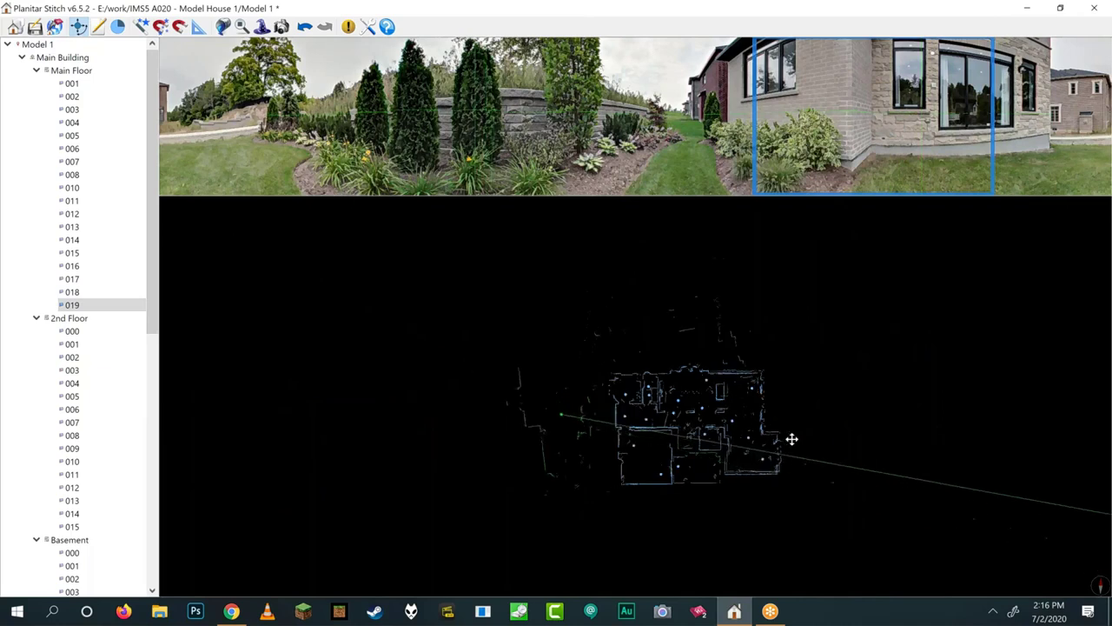
scroll(792, 439, up, 3)
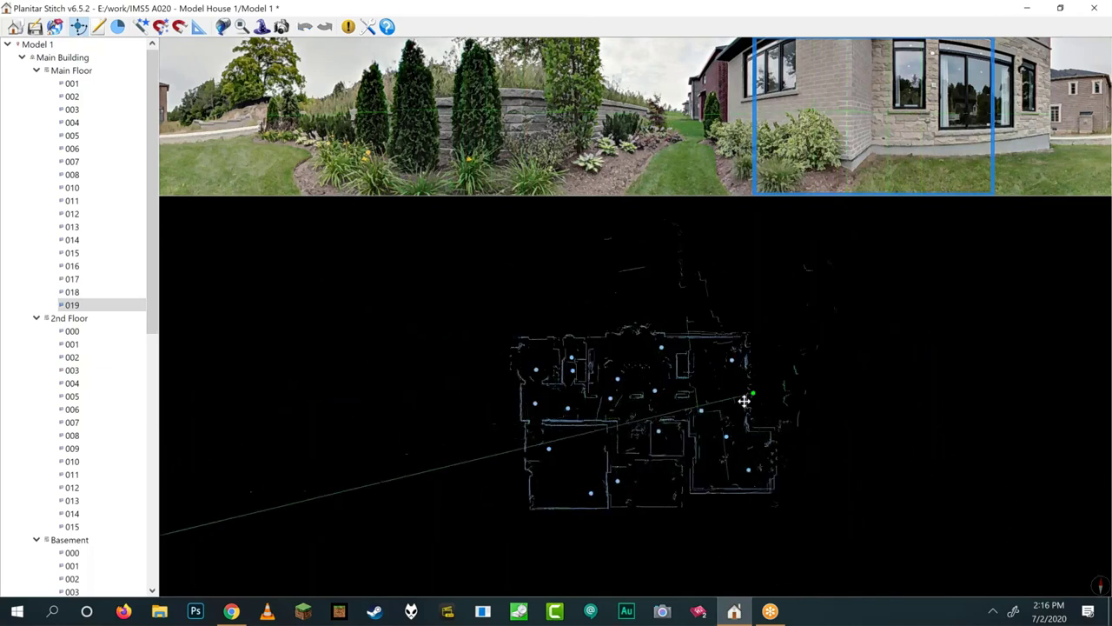
click(804, 403)
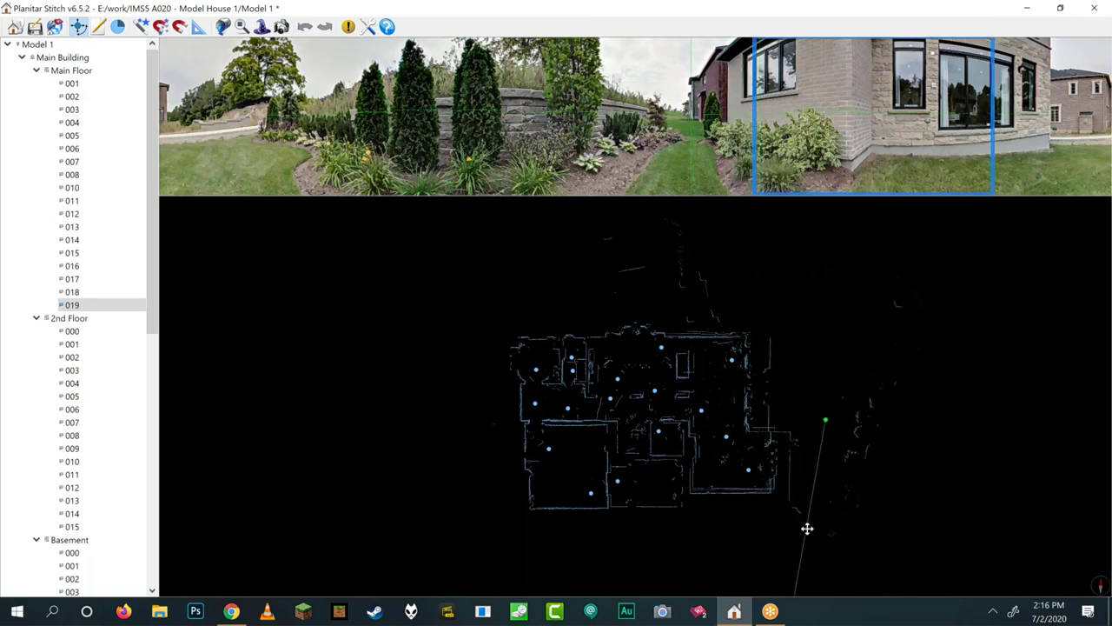
drag(807, 529, 790, 522)
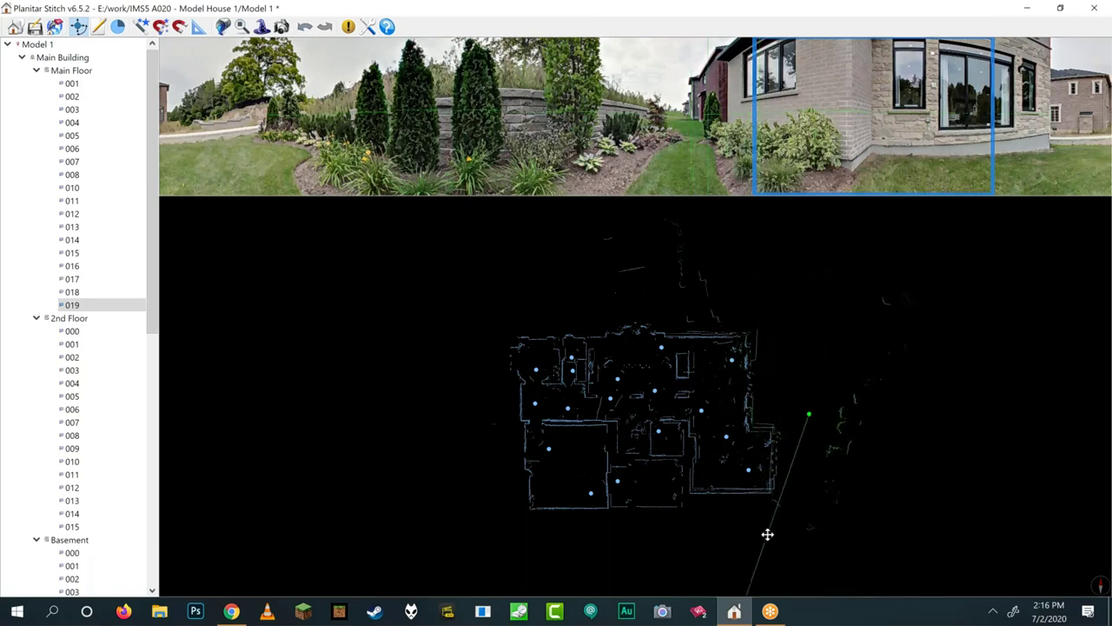
click(780, 528)
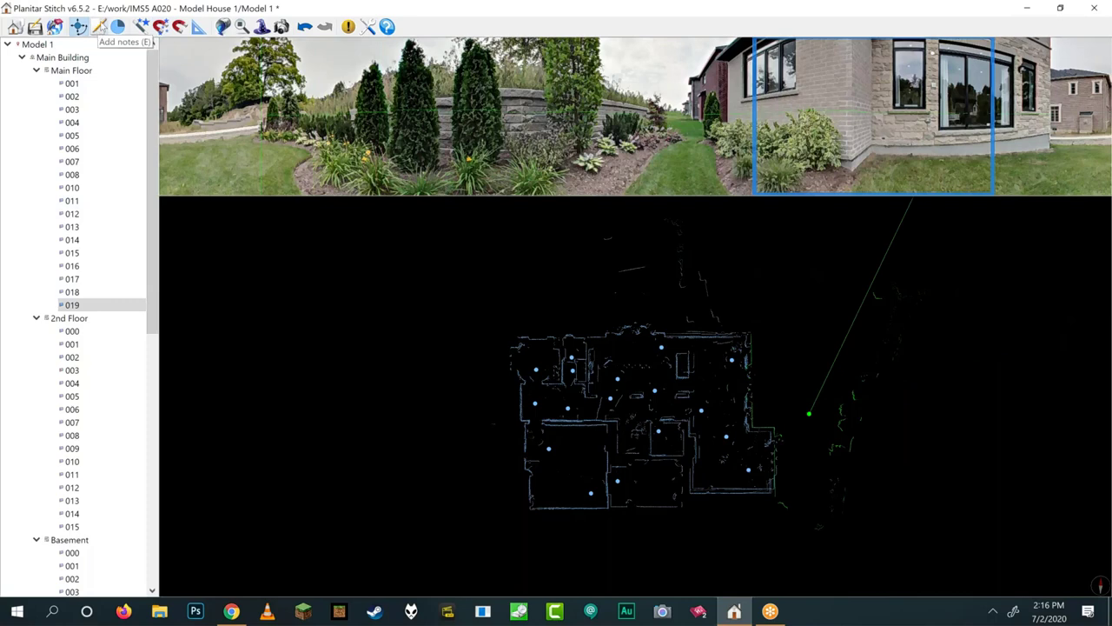
- Place a 'Den' note label inside the upper-left room of the Main Floor plan
click(98, 27)
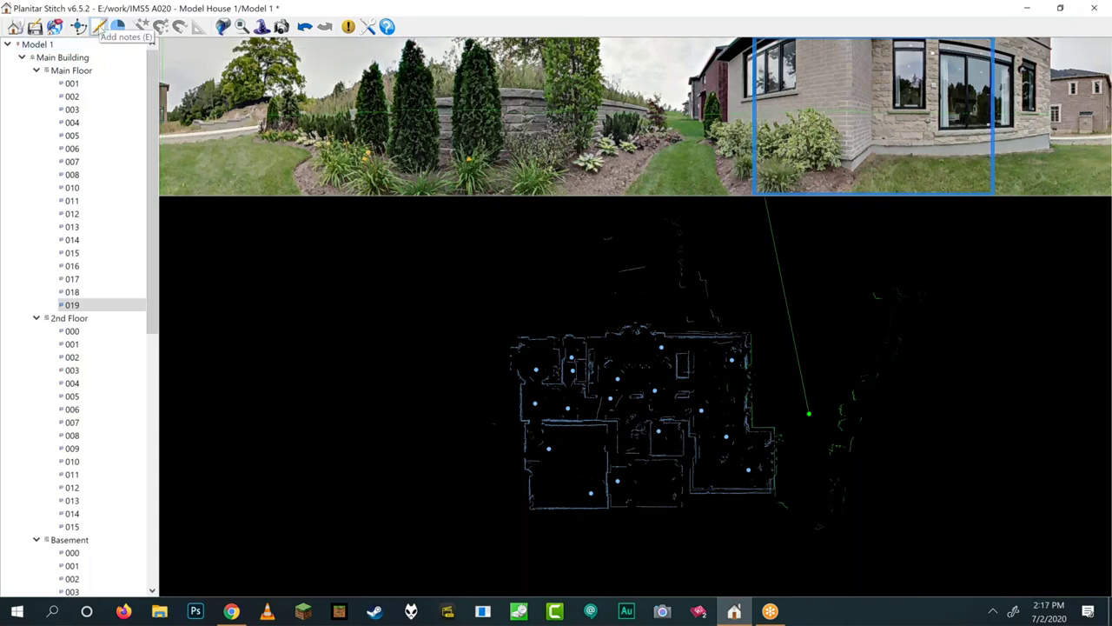
click(99, 27)
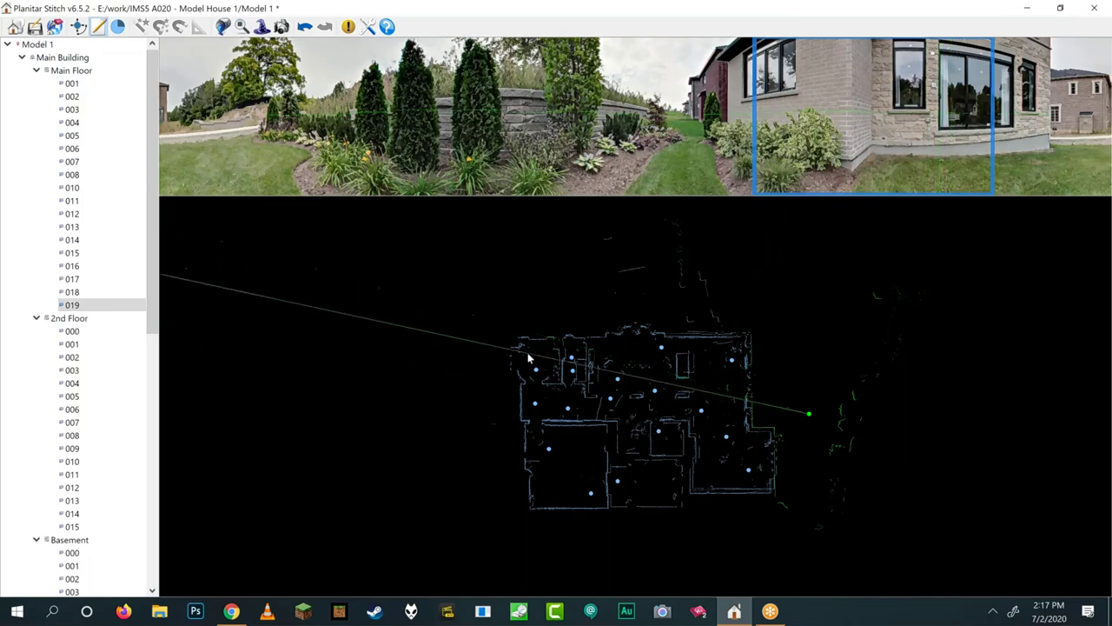
scroll(772, 395, up, 5)
scroll(781, 389, up, 2)
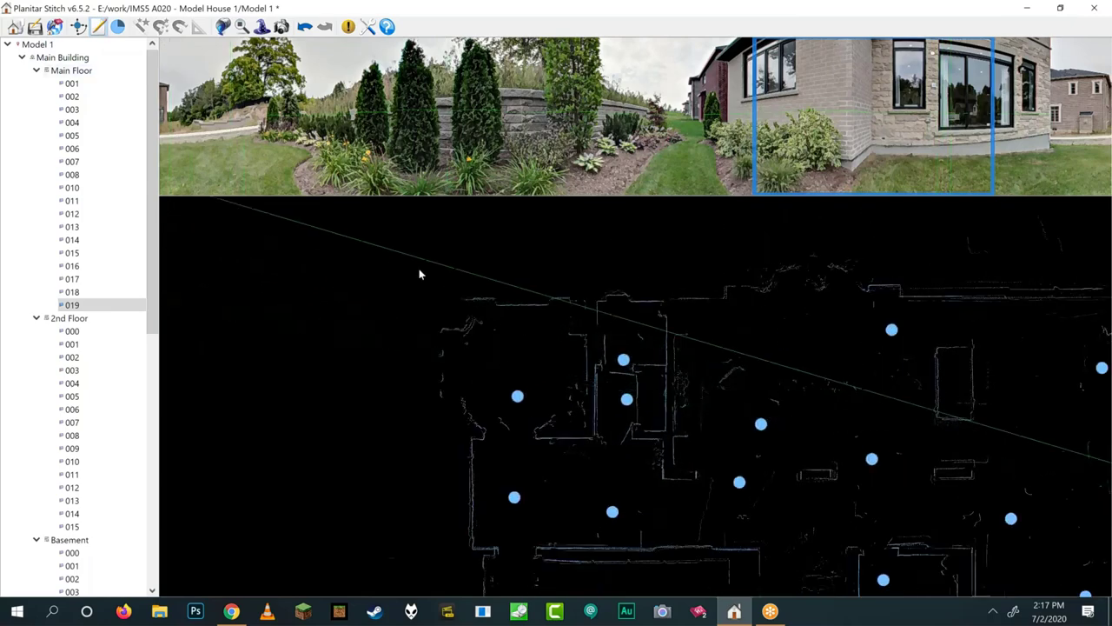
click(495, 359)
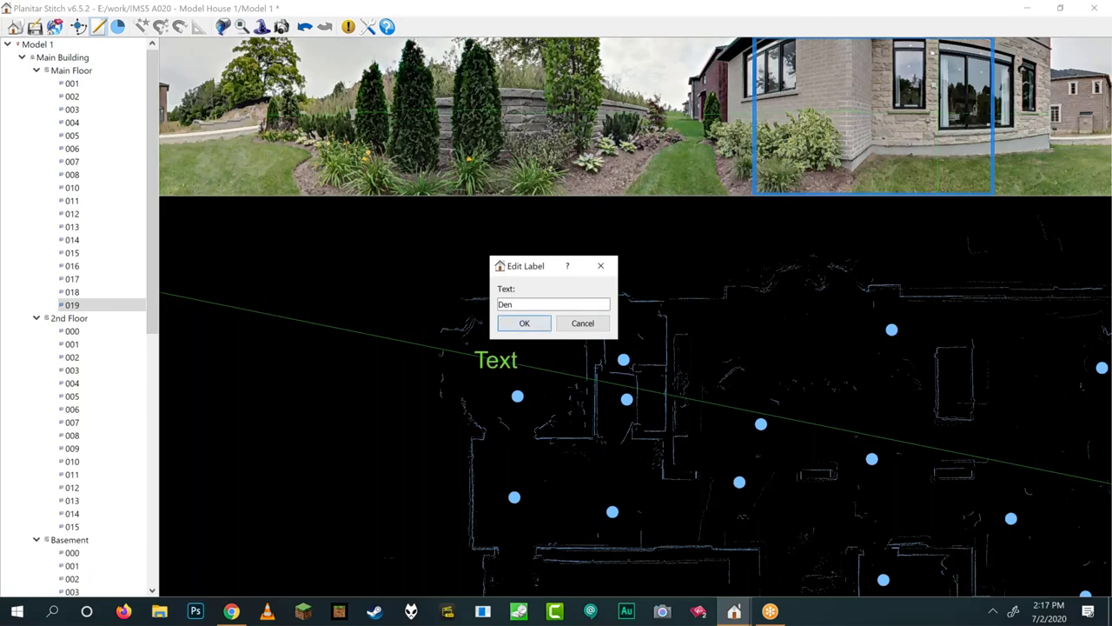
click(533, 323)
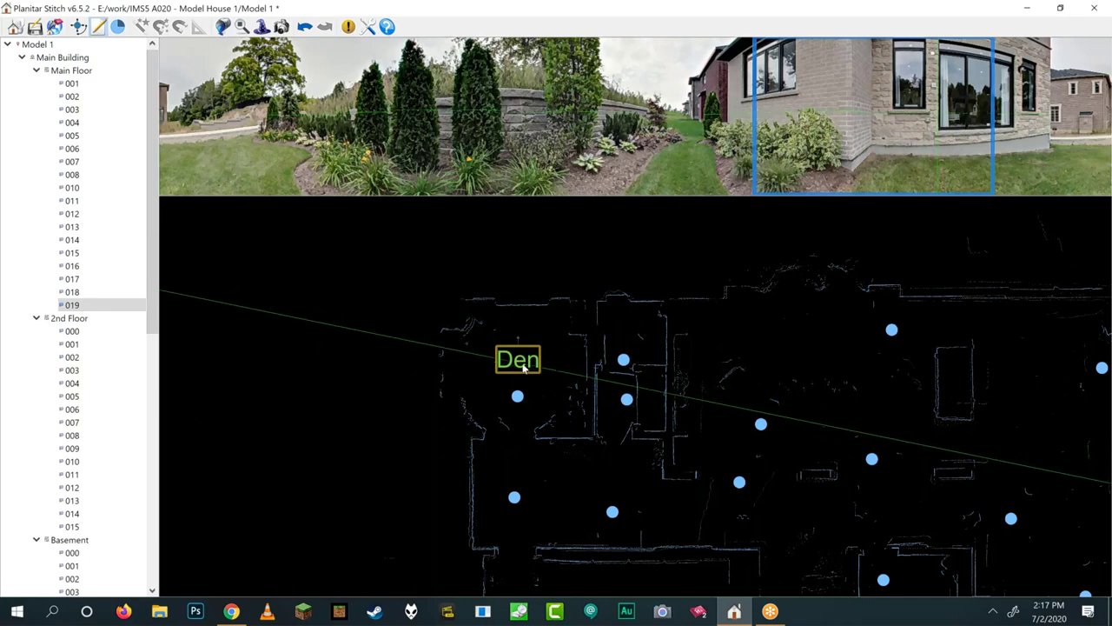
scroll(522, 371, down, 4)
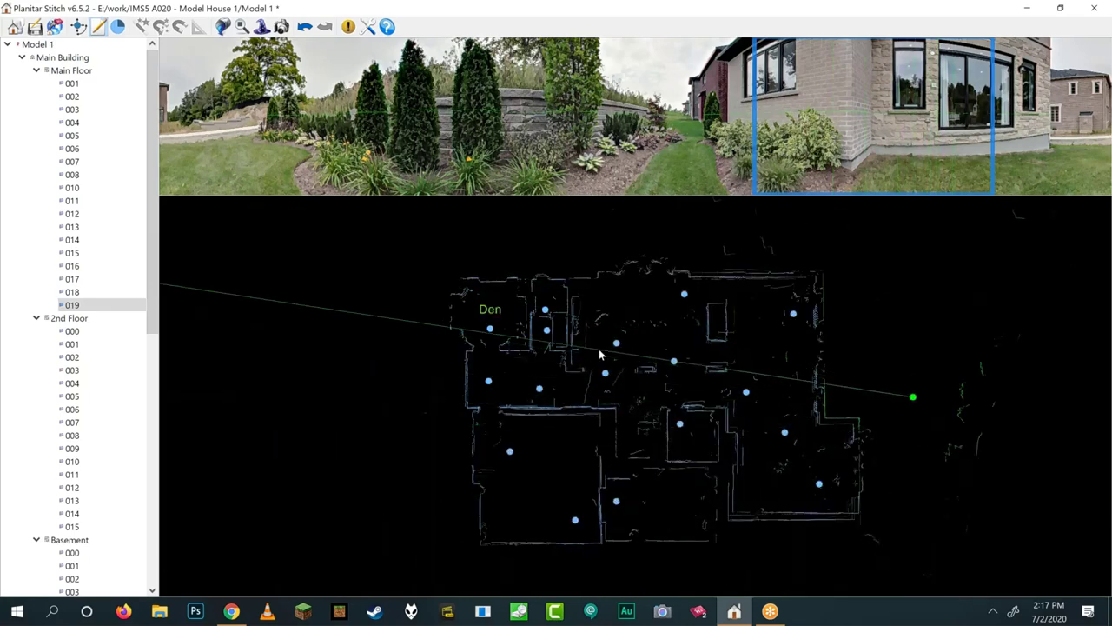
scroll(427, 311, down, 3)
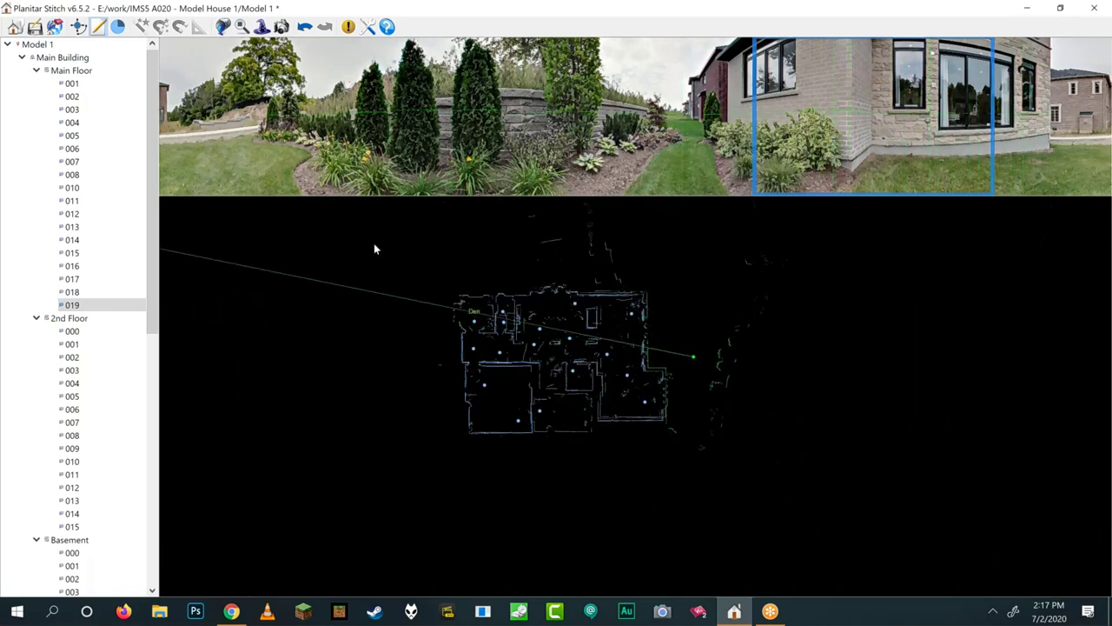
scroll(511, 274, up, 1)
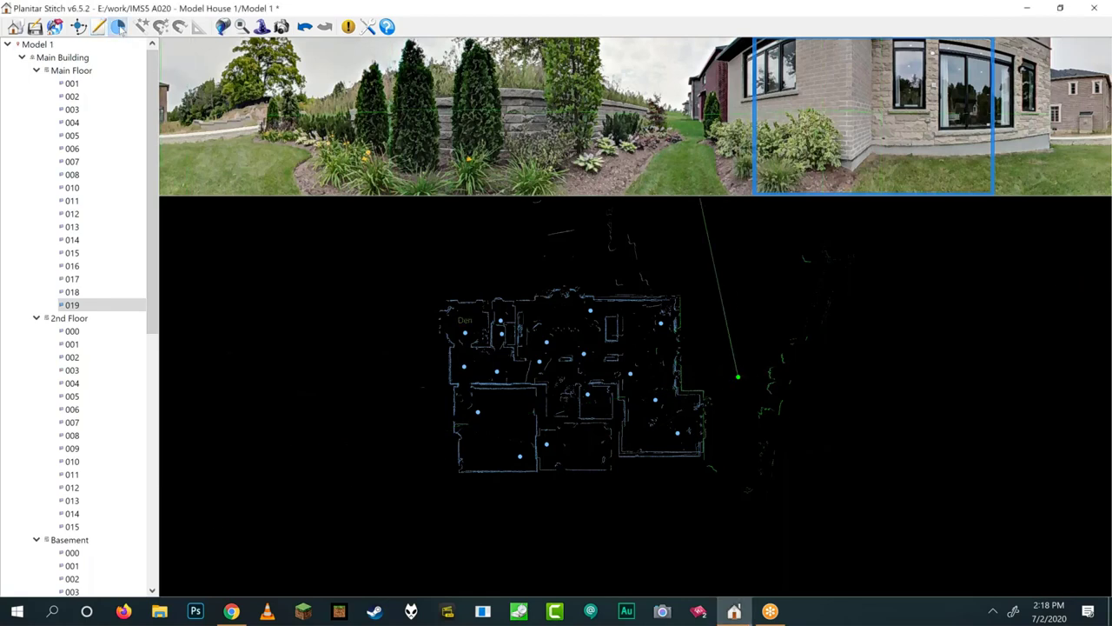
- Frame scan 019's preview view on the stone-wall garden bed in the panorama strip
click(119, 29)
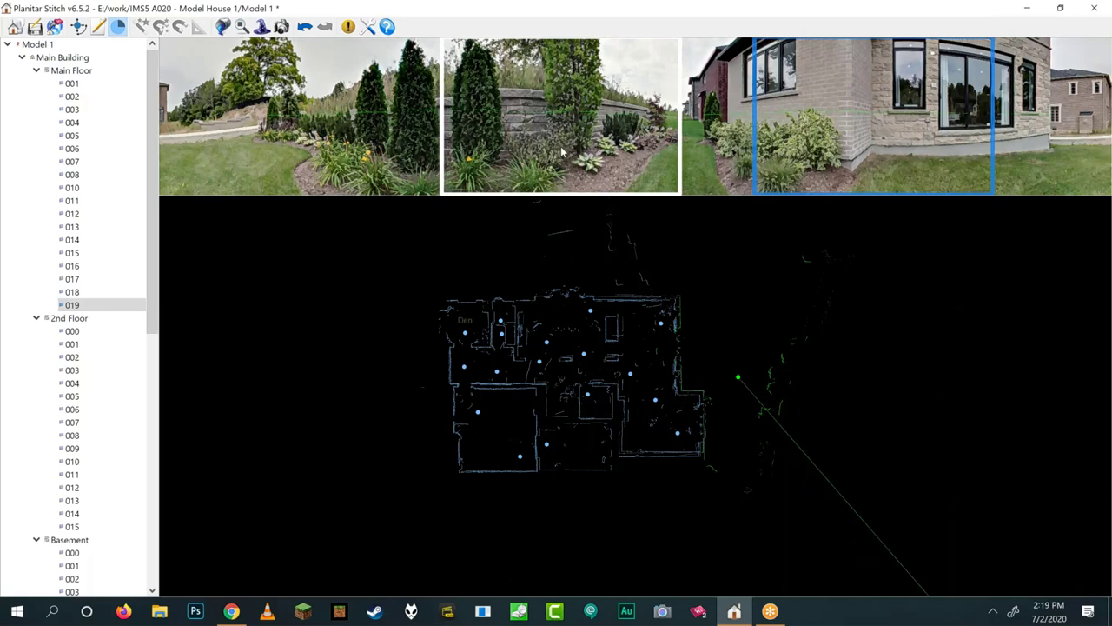
click(560, 146)
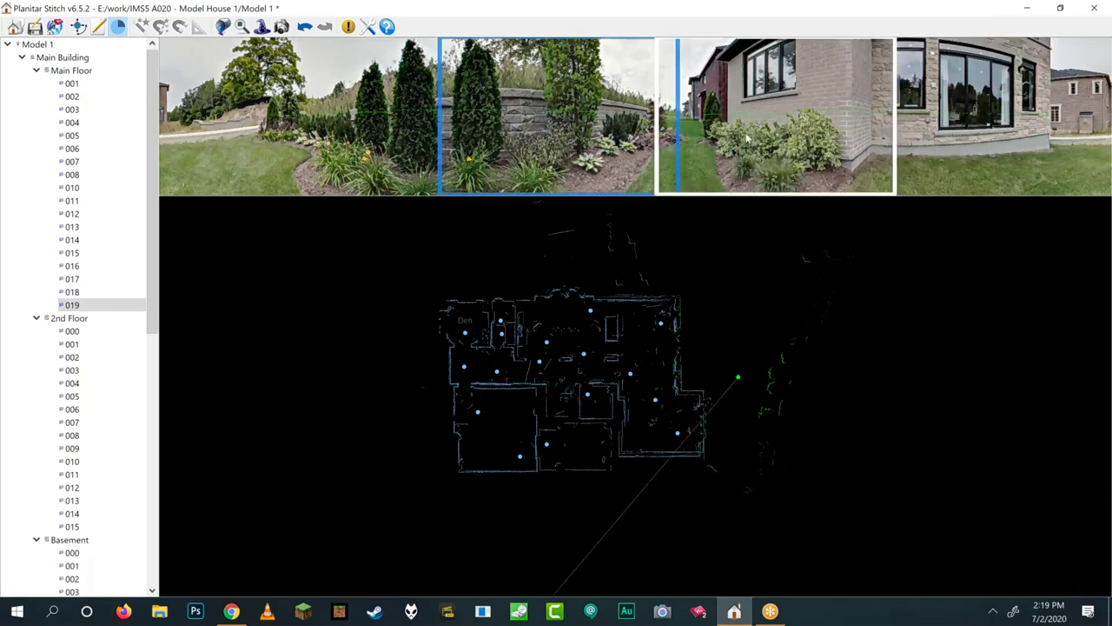
click(628, 171)
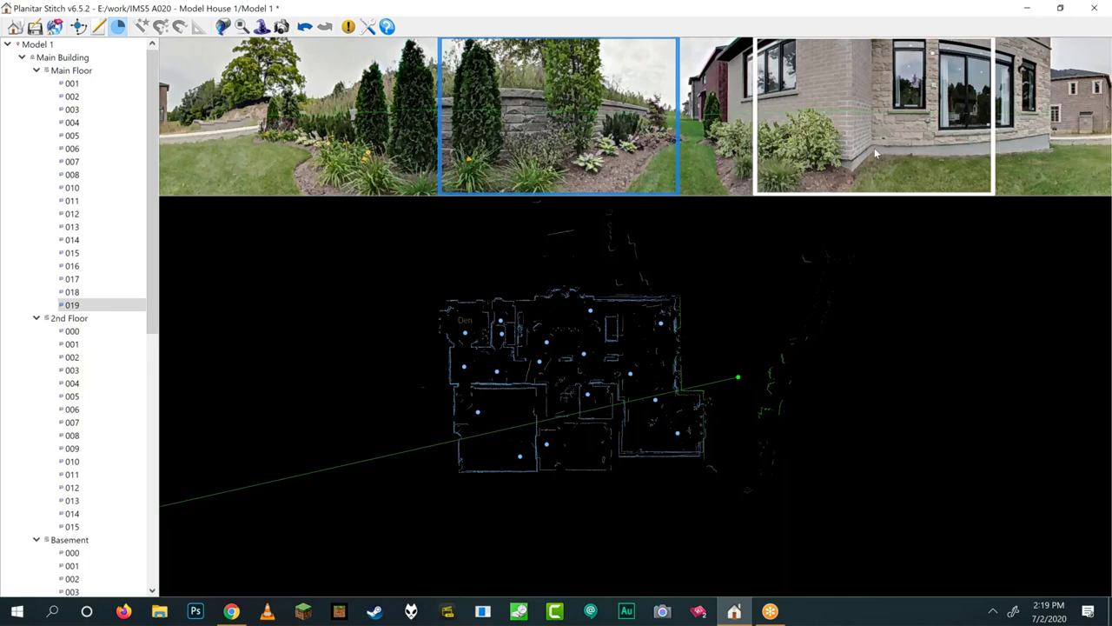
drag(874, 148, 740, 98)
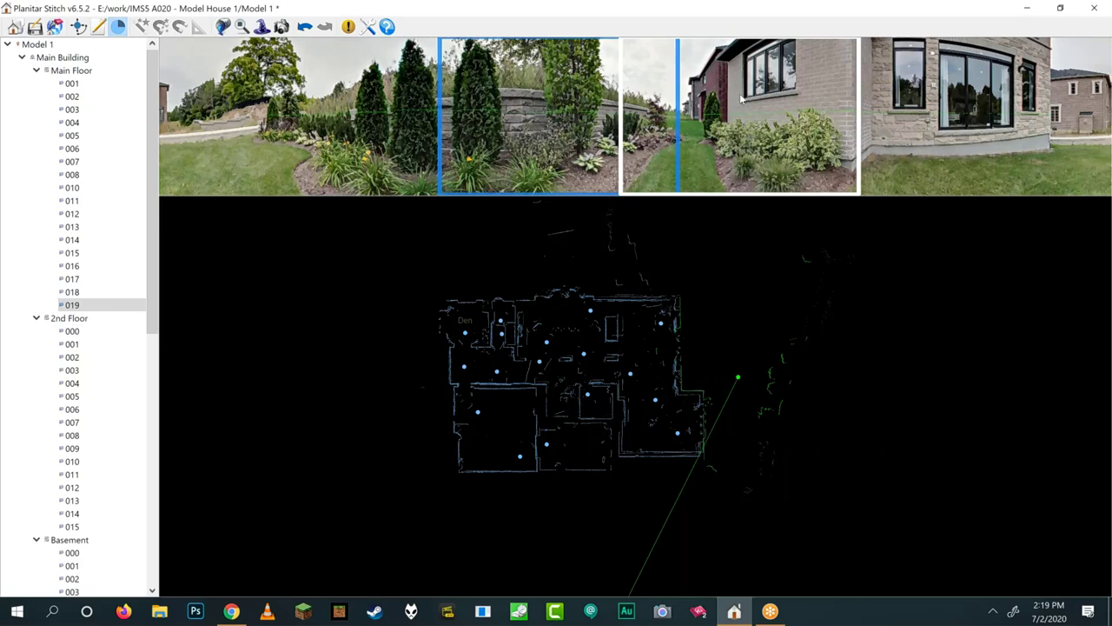
drag(741, 98, 568, 117)
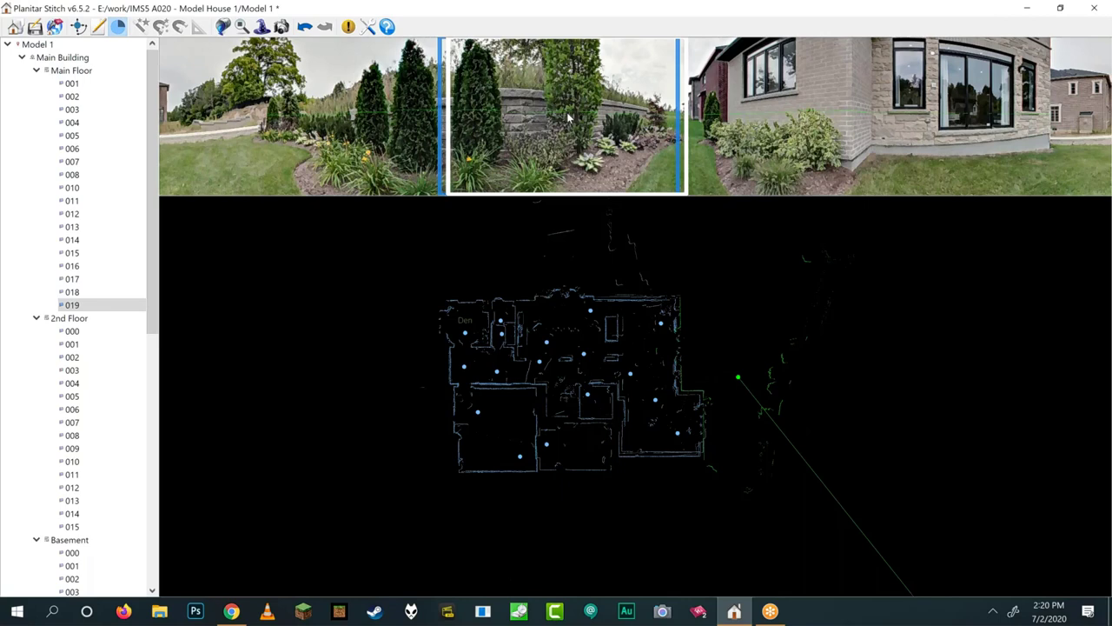
click(569, 117)
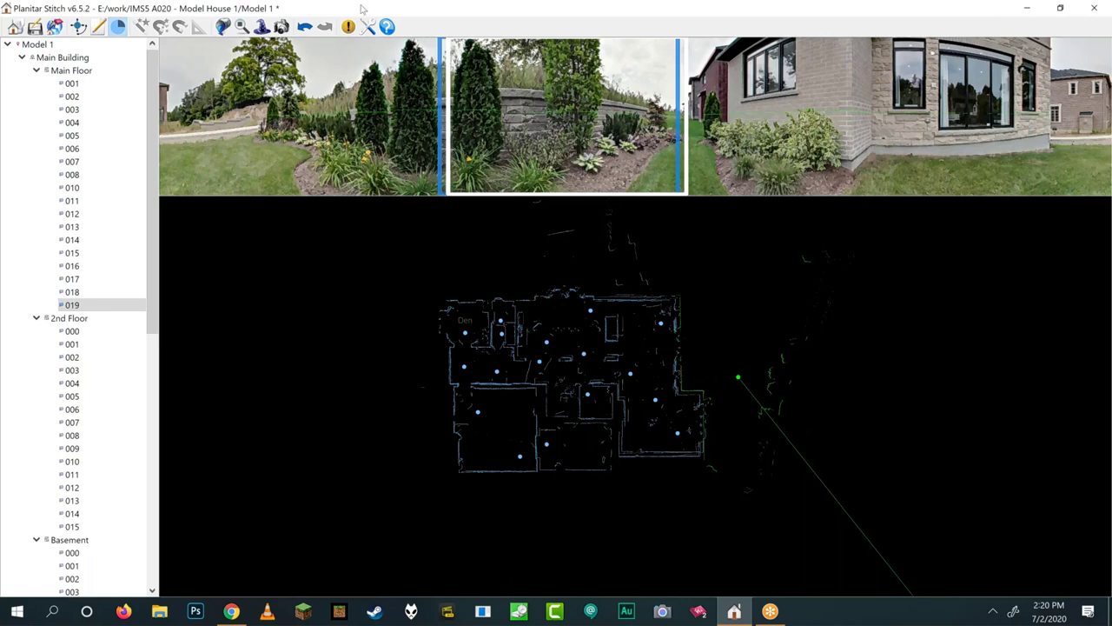
- Auto-arrange scan 015 and place scan 011 inside the Main Floor plan
click(78, 27)
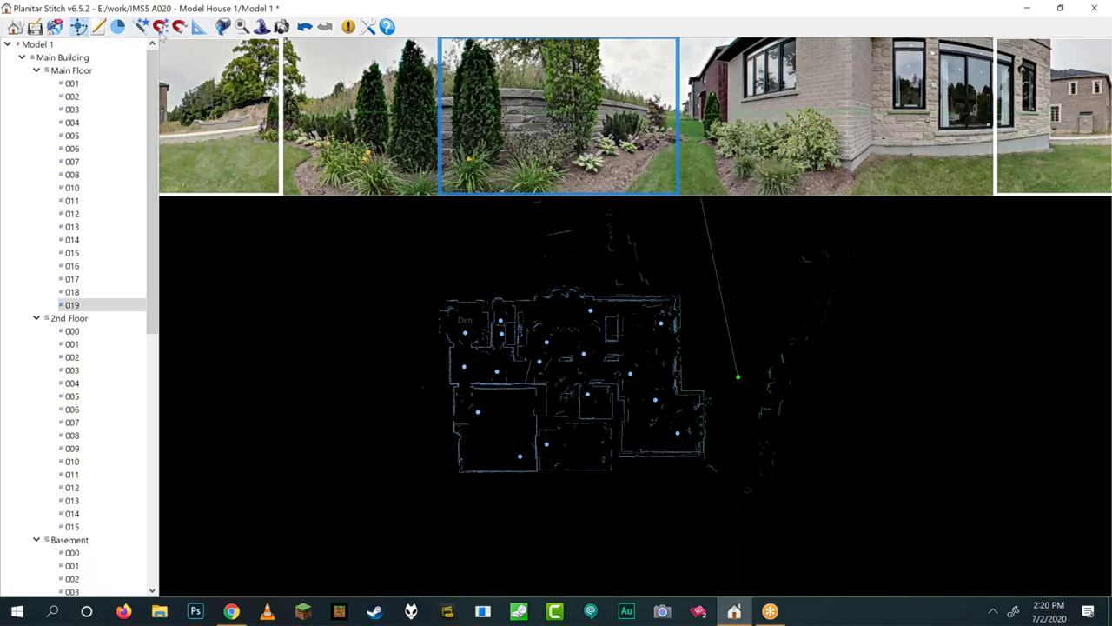
key(Up)
key(Up)
click(475, 413)
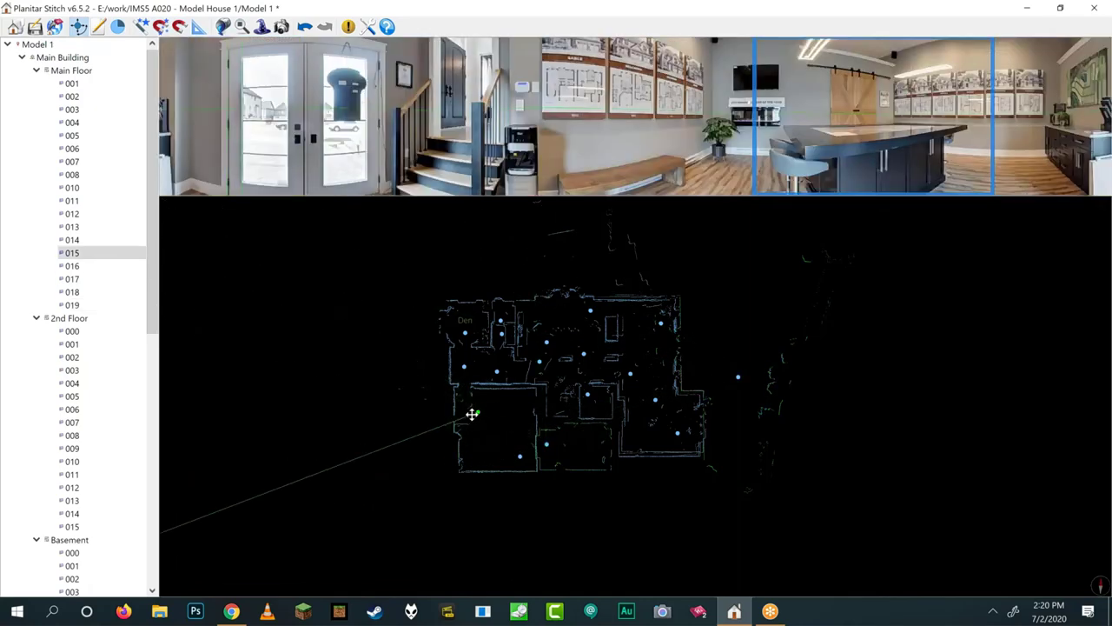
drag(458, 402, 293, 288)
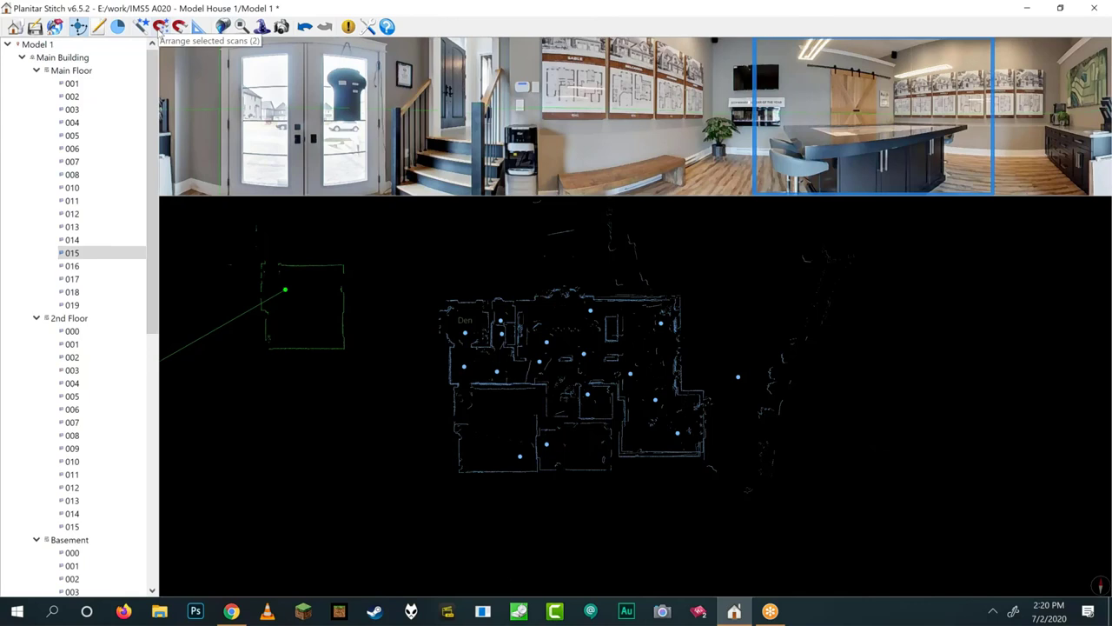
click(159, 28)
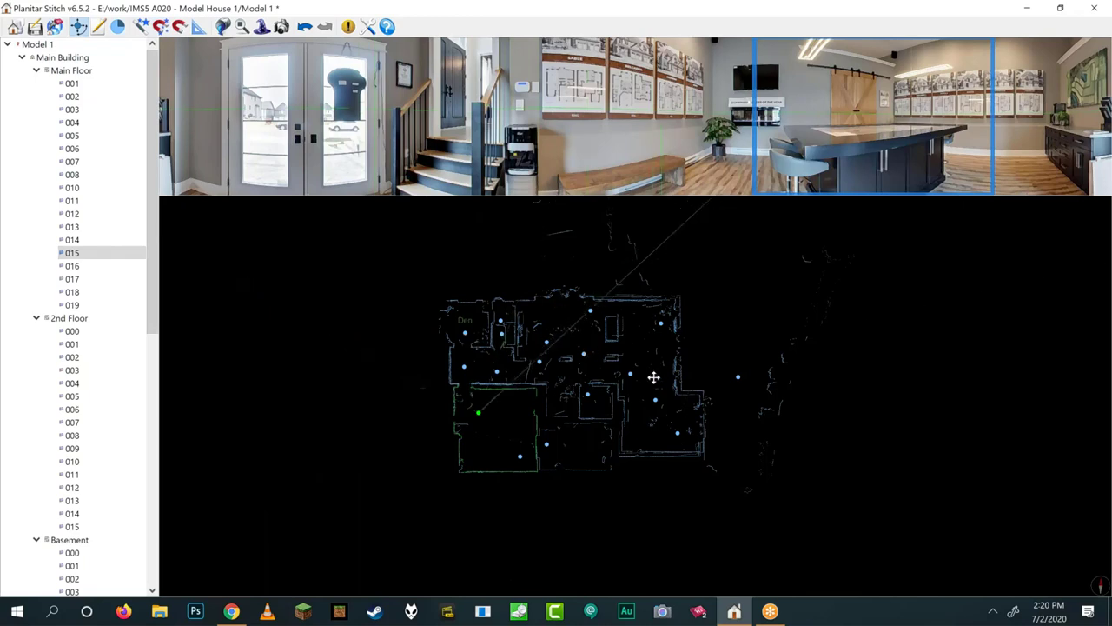
click(665, 405)
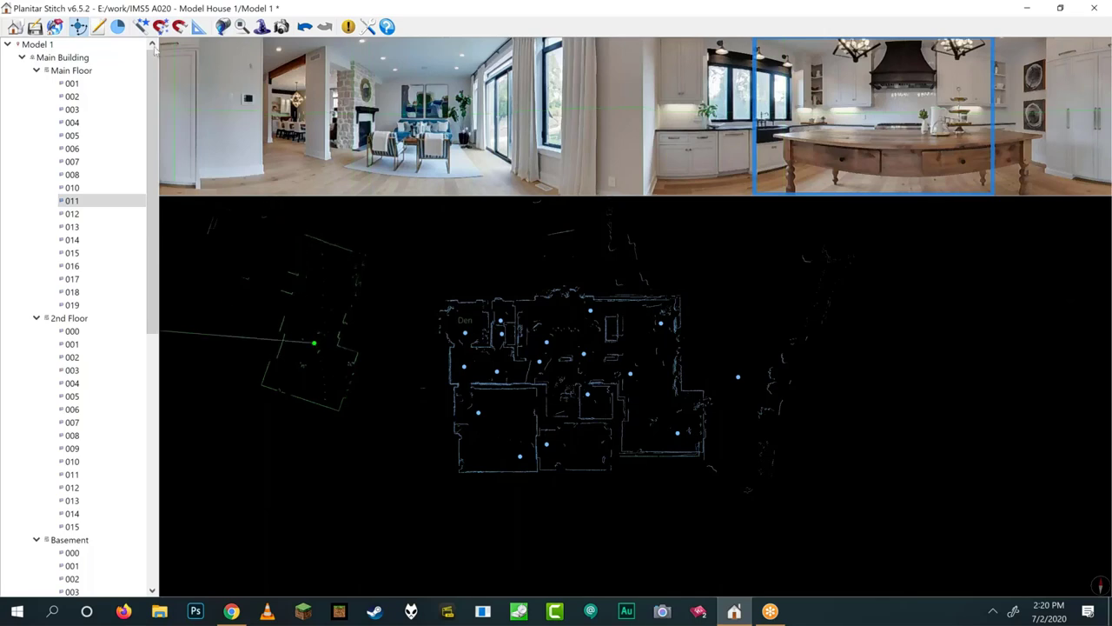
click(599, 347)
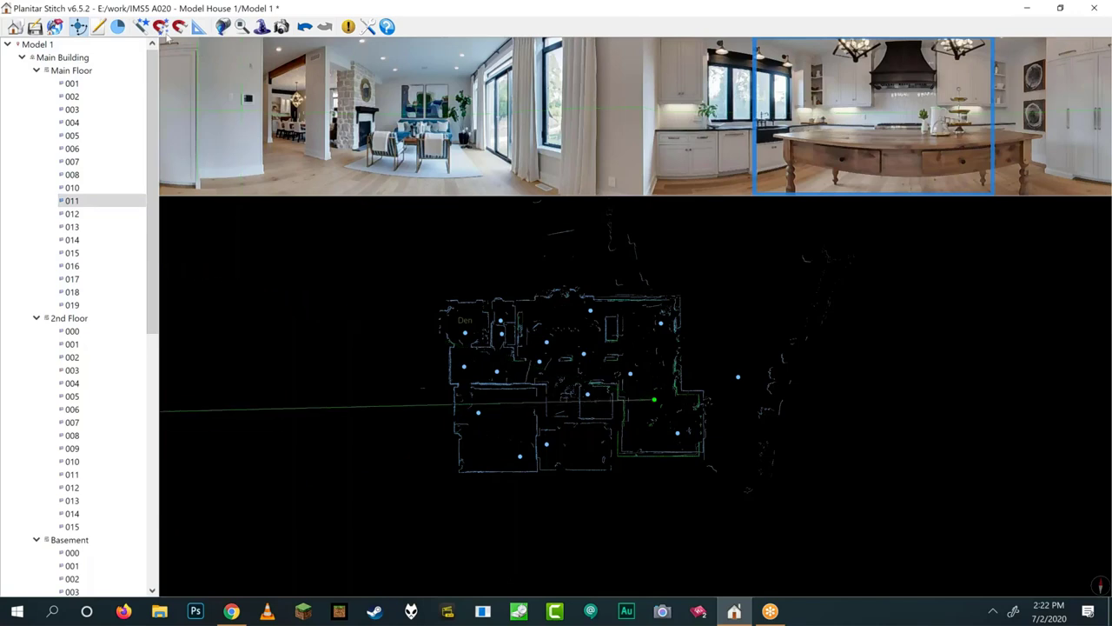
- Accept all scan positions with Yes to All, then drag scan 015 into the lower-left room
click(142, 27)
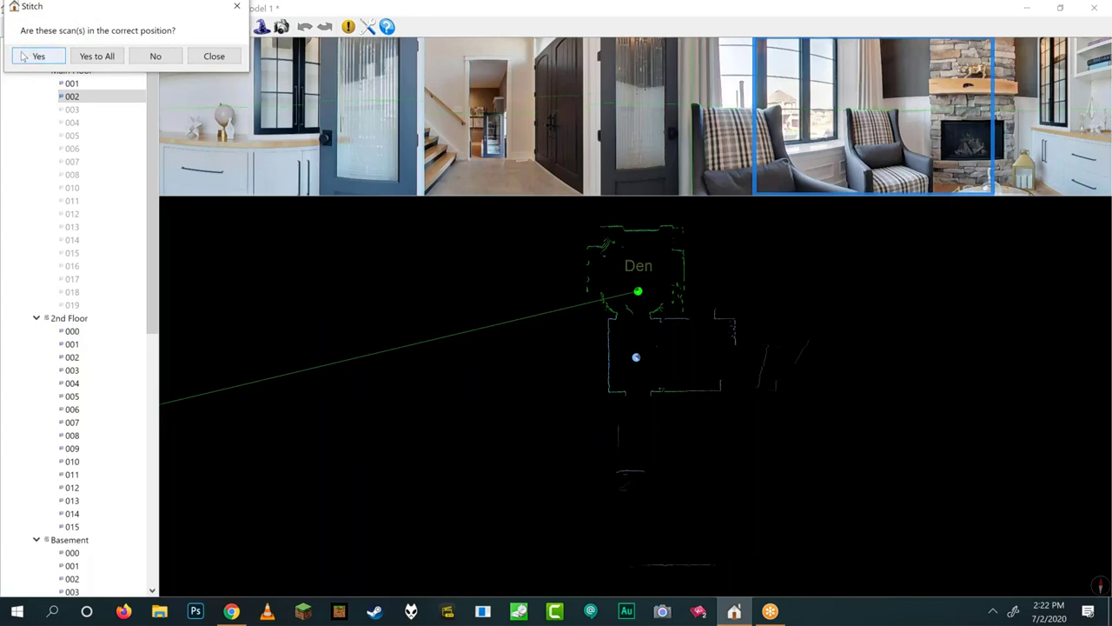
click(100, 58)
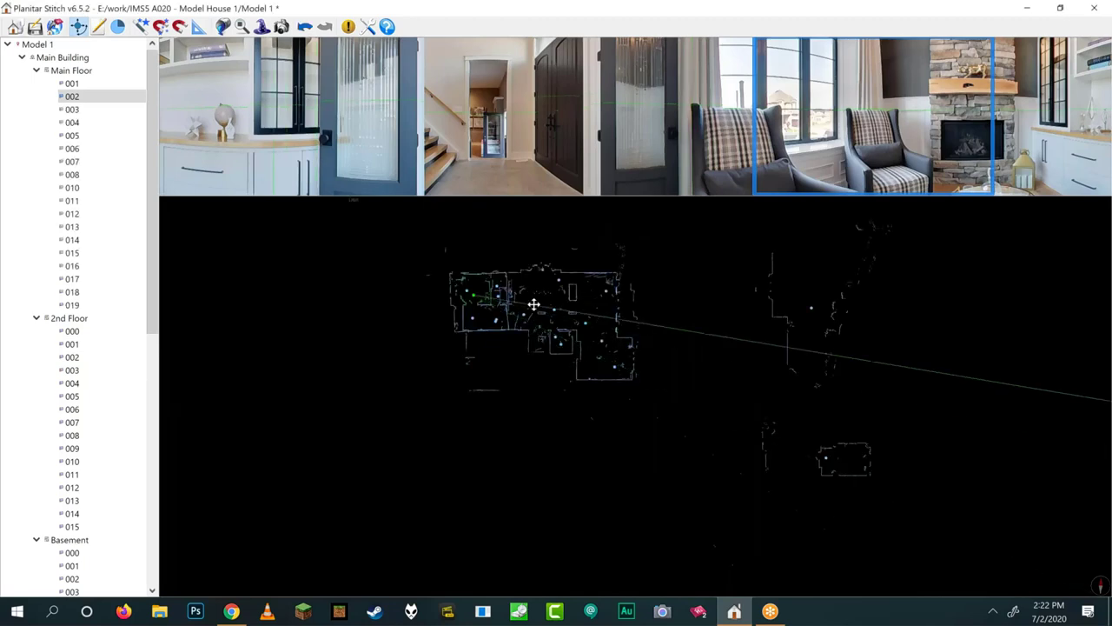
scroll(533, 304, up, 3)
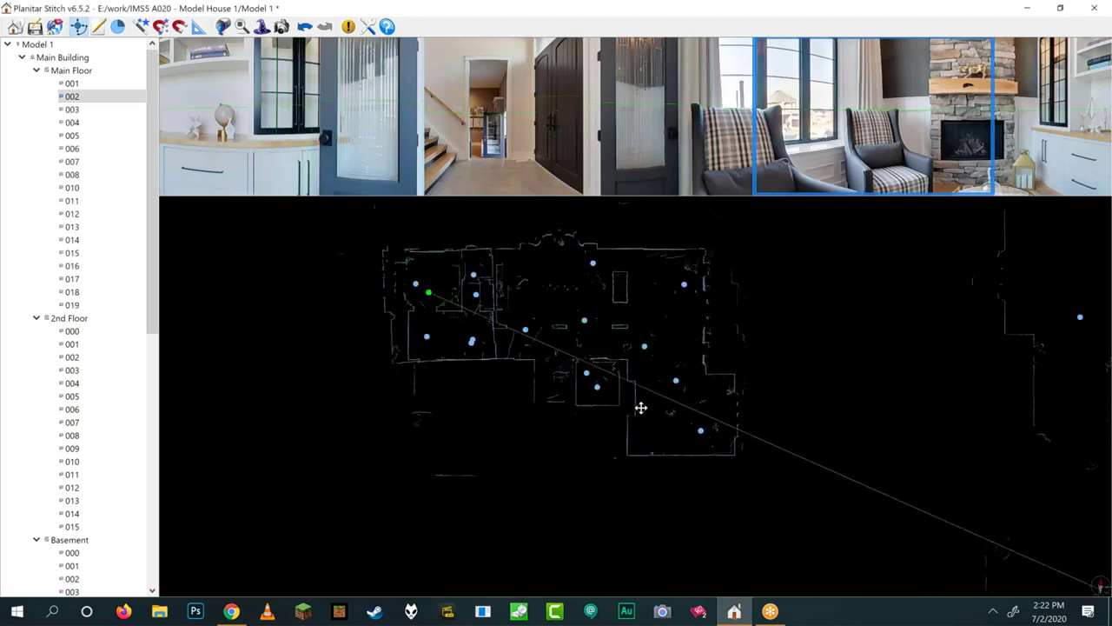
scroll(452, 365, up, 2)
scroll(440, 308, down, 1)
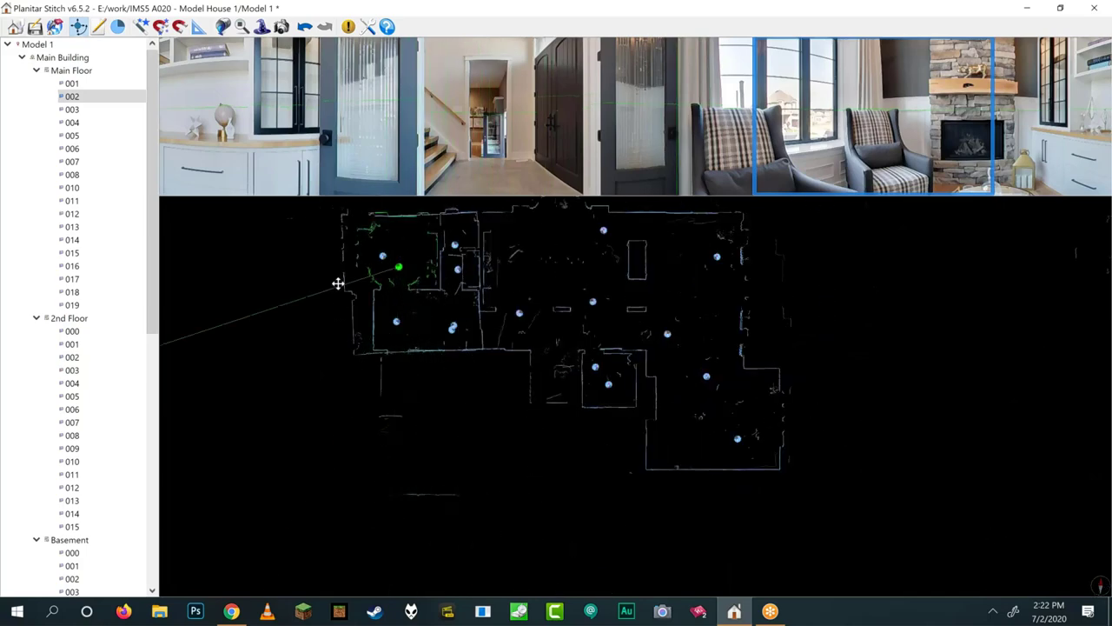
drag(338, 283, 385, 429)
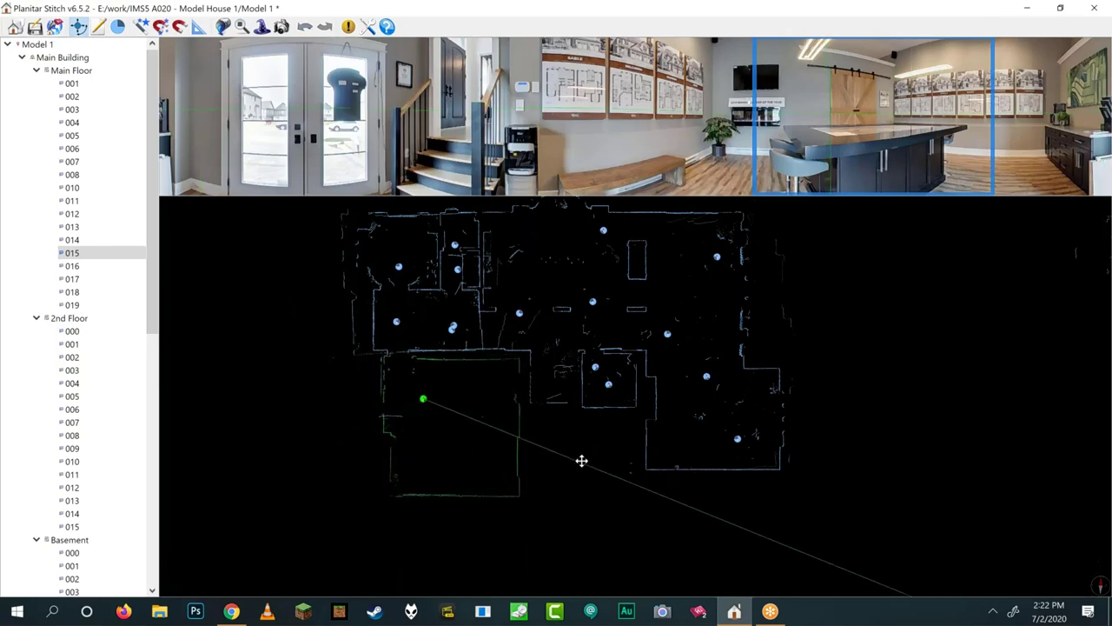
- Nudge scan 015 left so its outline matches the lower-left room's walls
scroll(402, 402, up, 5)
scroll(398, 373, down, 2)
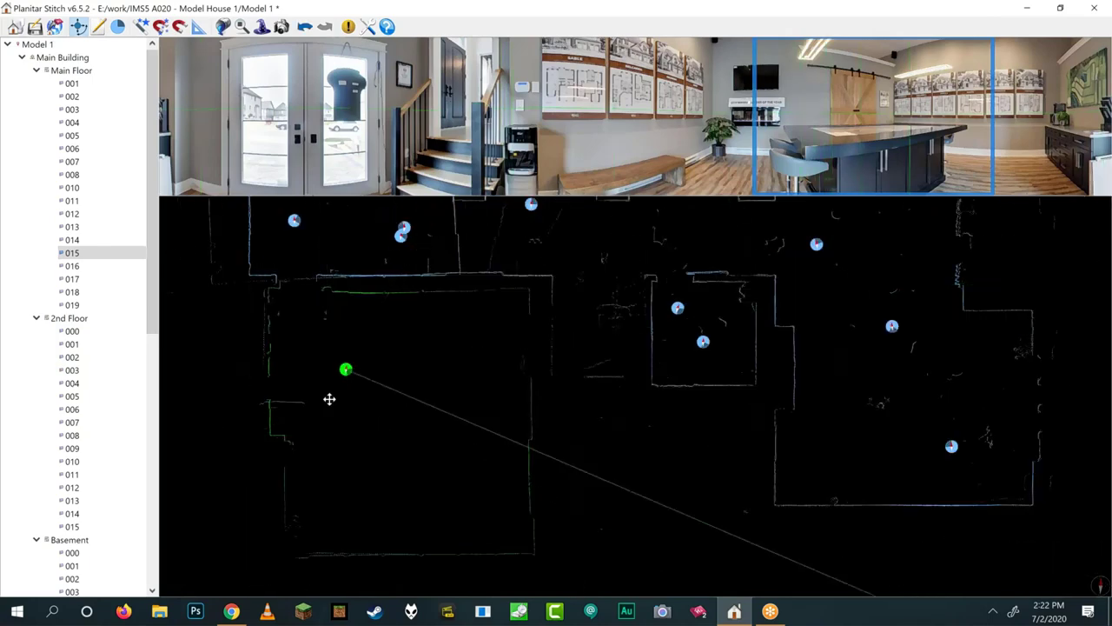
scroll(329, 399, down, 2)
drag(382, 351, 510, 371)
scroll(373, 327, down, 2)
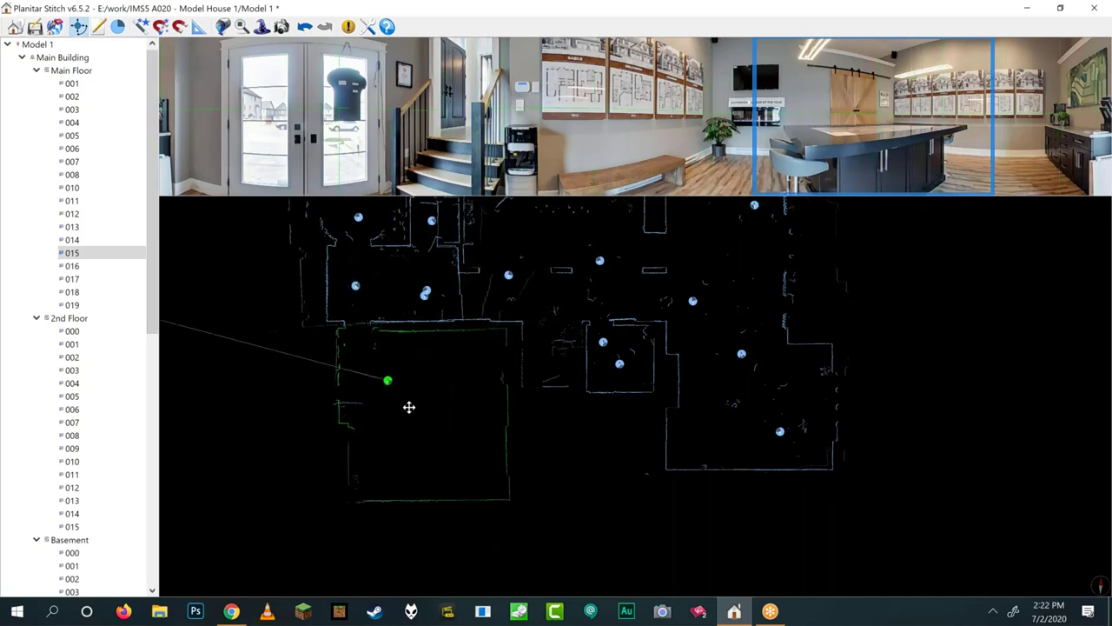
scroll(405, 319, up, 5)
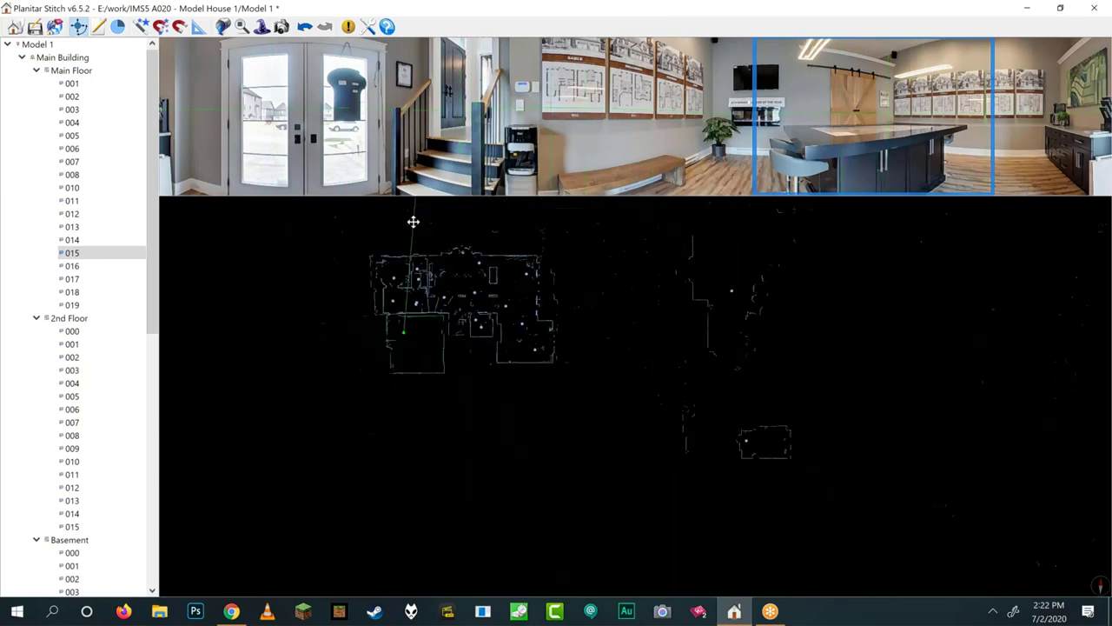
scroll(660, 495, down, 4)
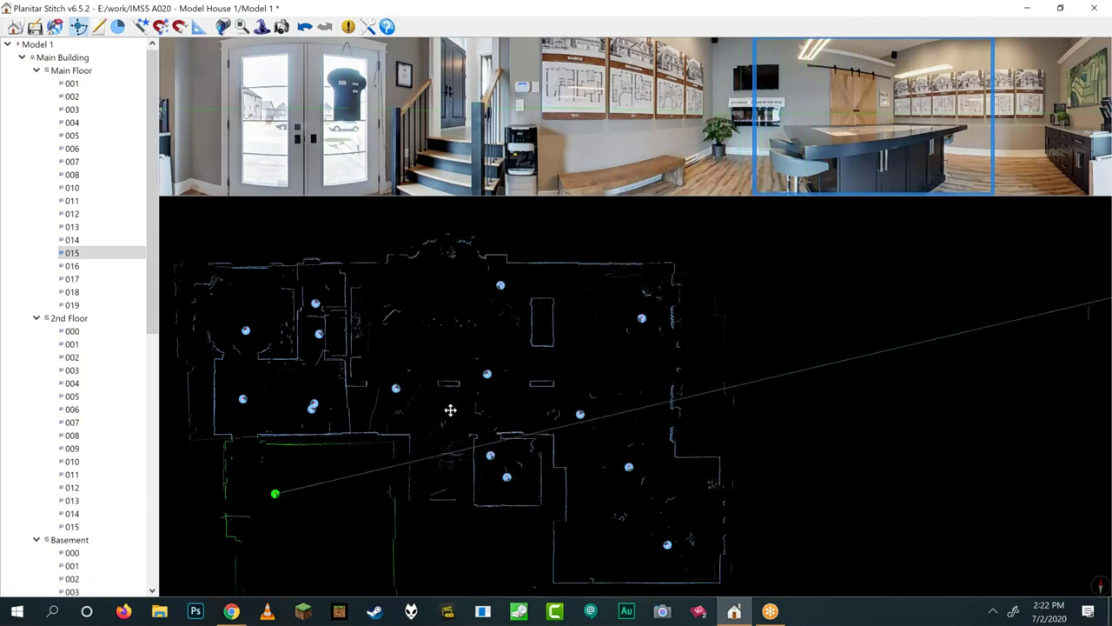
scroll(367, 359, down, 3)
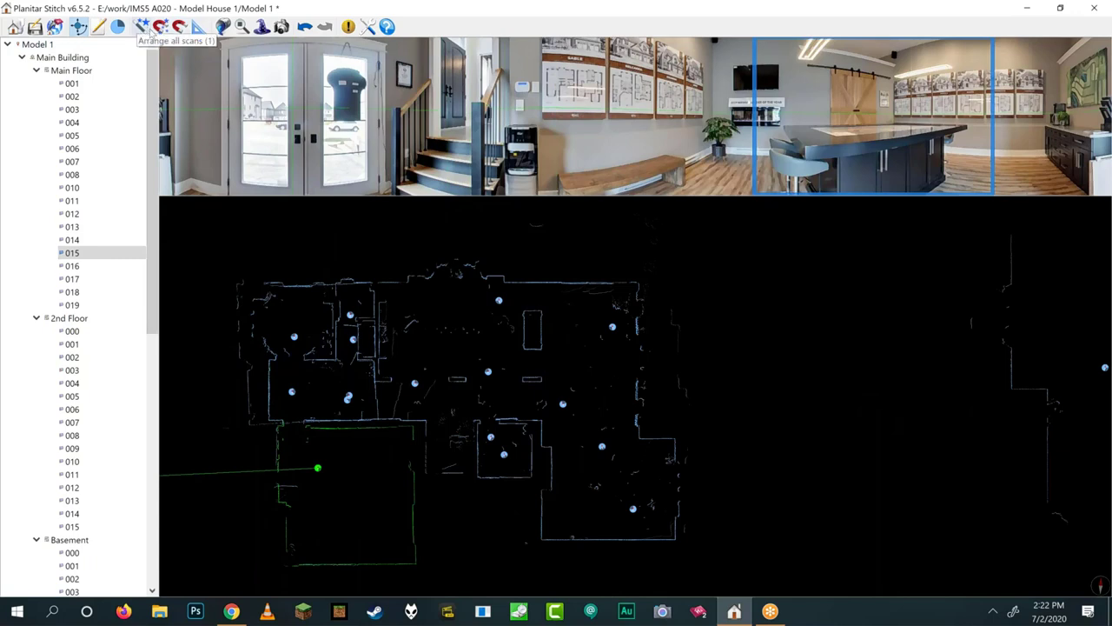
- Undo the recent scan arrangement steps, then redo the arrangement
click(307, 28)
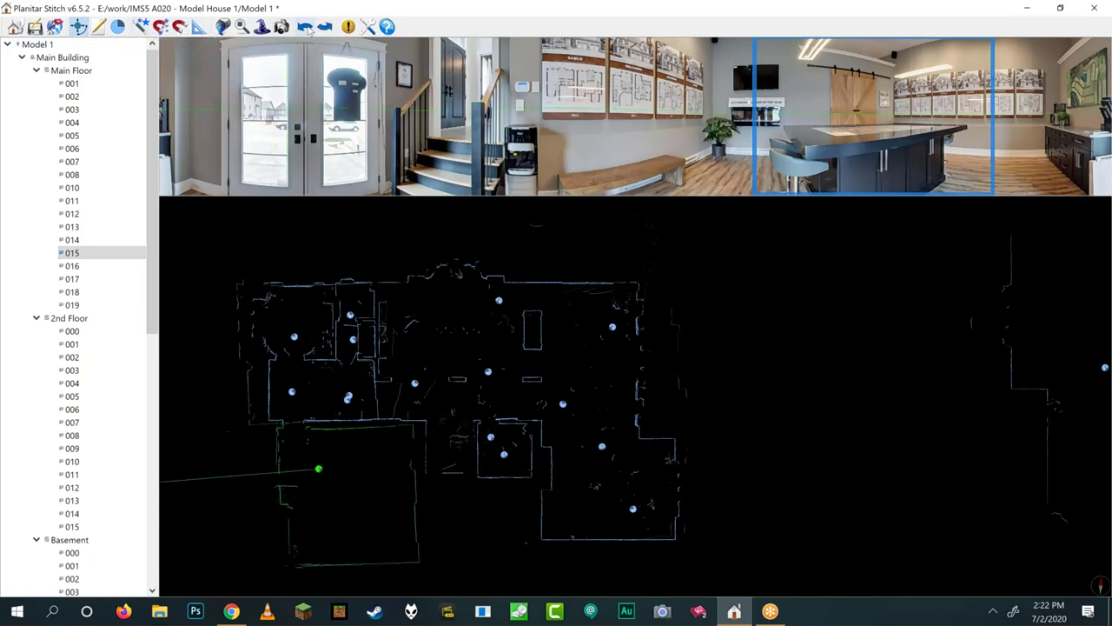
click(307, 29)
click(307, 29)
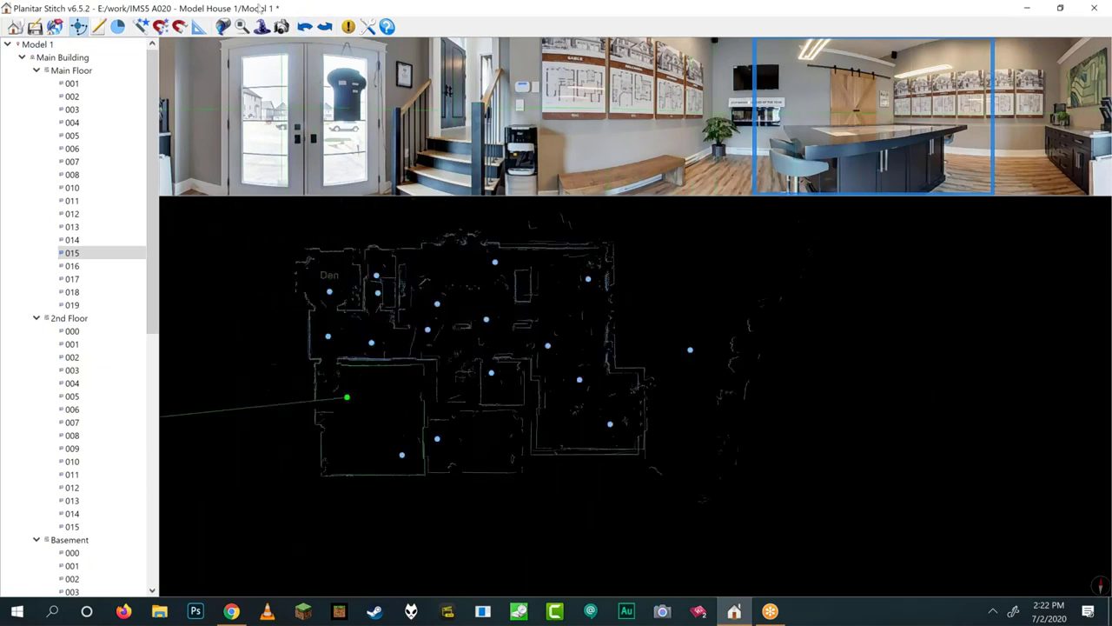
click(306, 28)
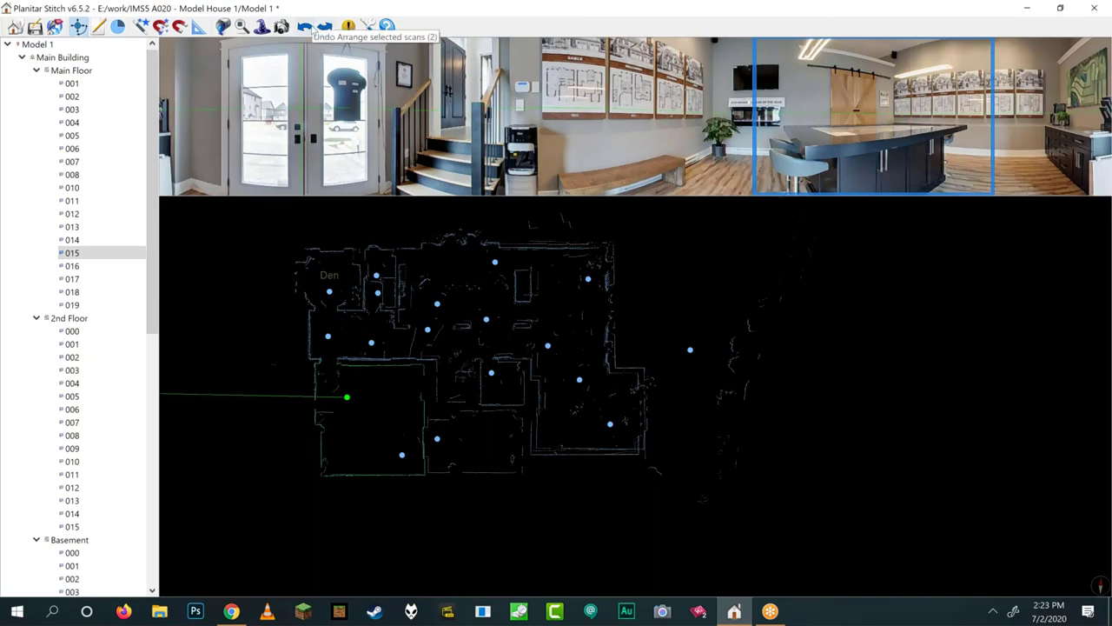
click(327, 31)
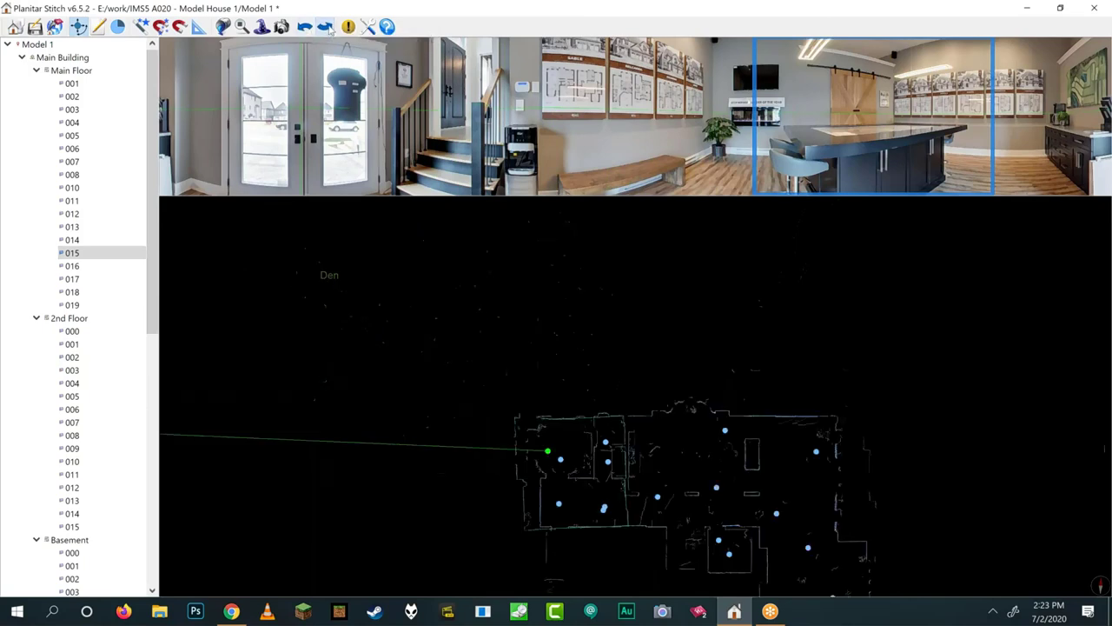
click(306, 29)
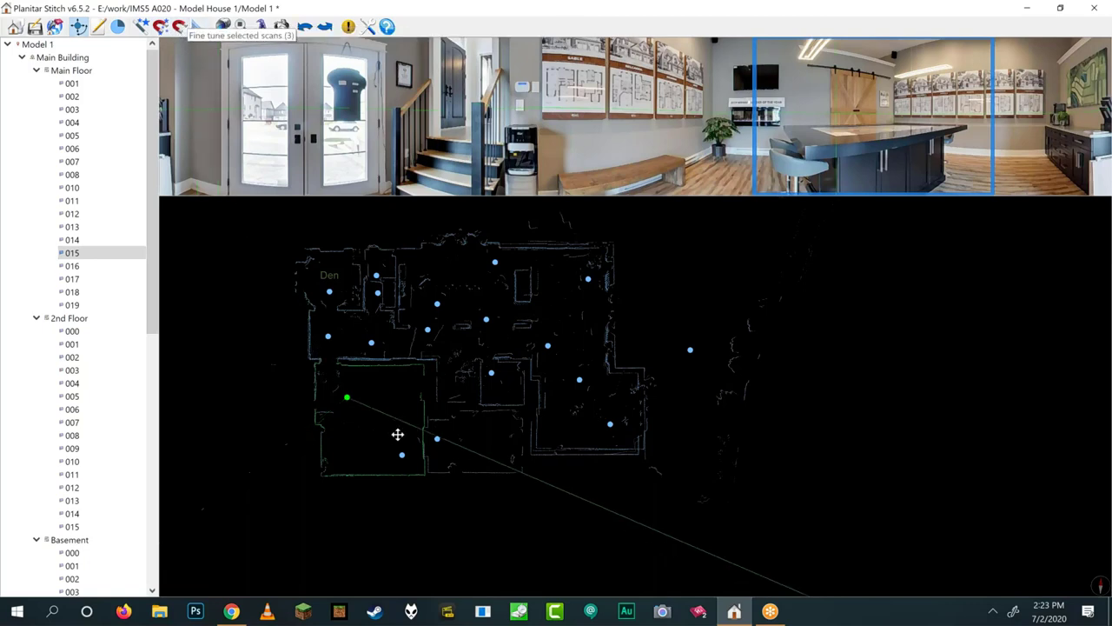
- Rotate and square up scan 015, then fit it inside its room on the plan
scroll(391, 439, up, 2)
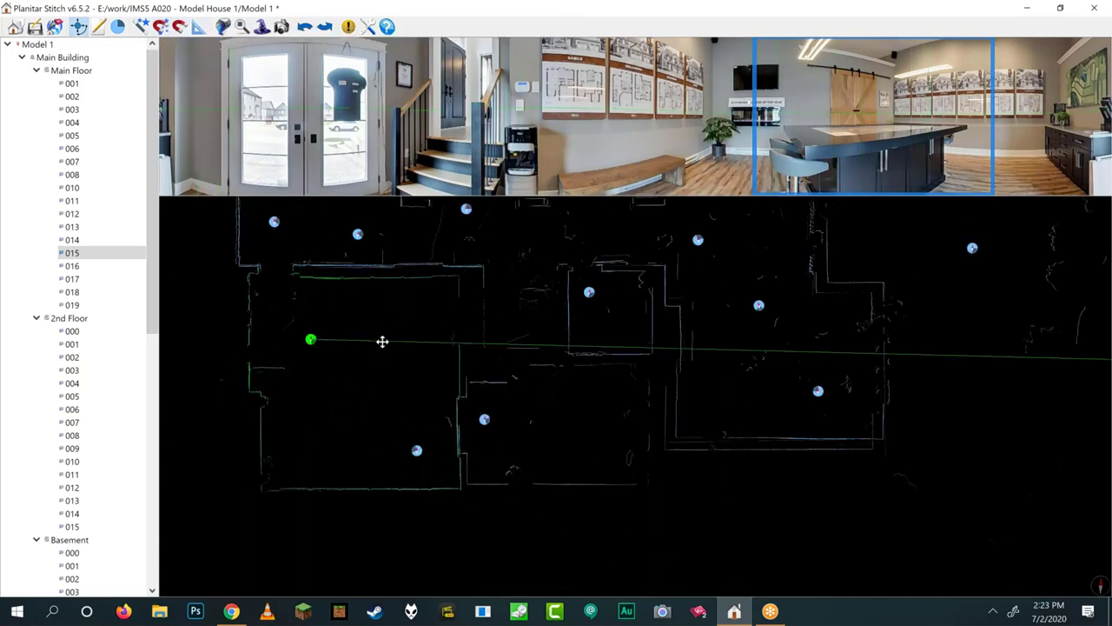
drag(438, 393, 524, 427)
scroll(524, 427, down, 2)
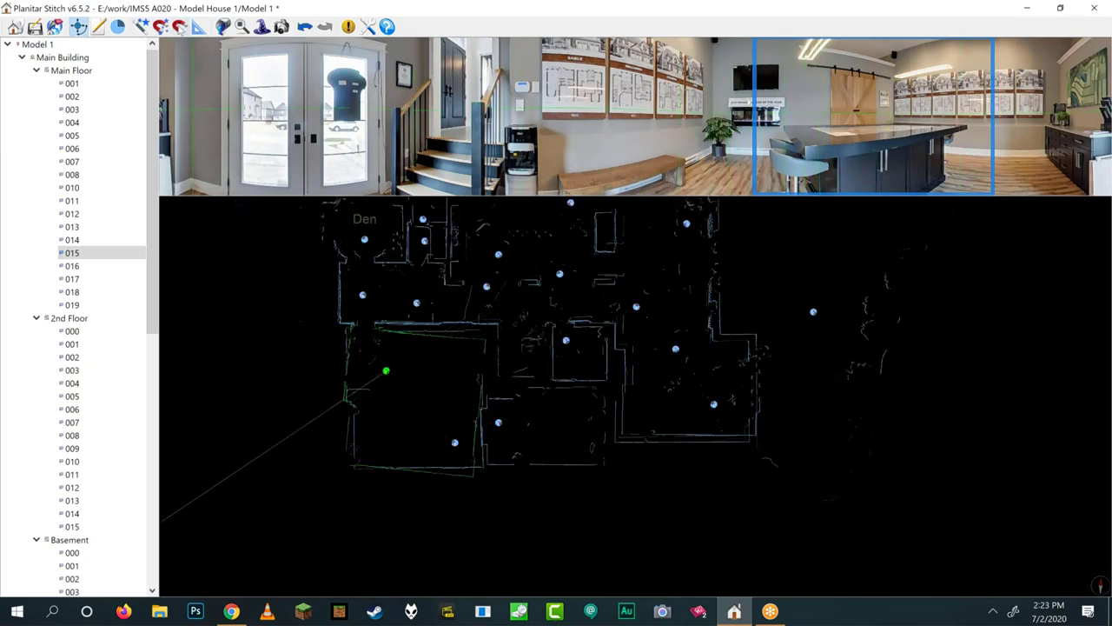
click(180, 27)
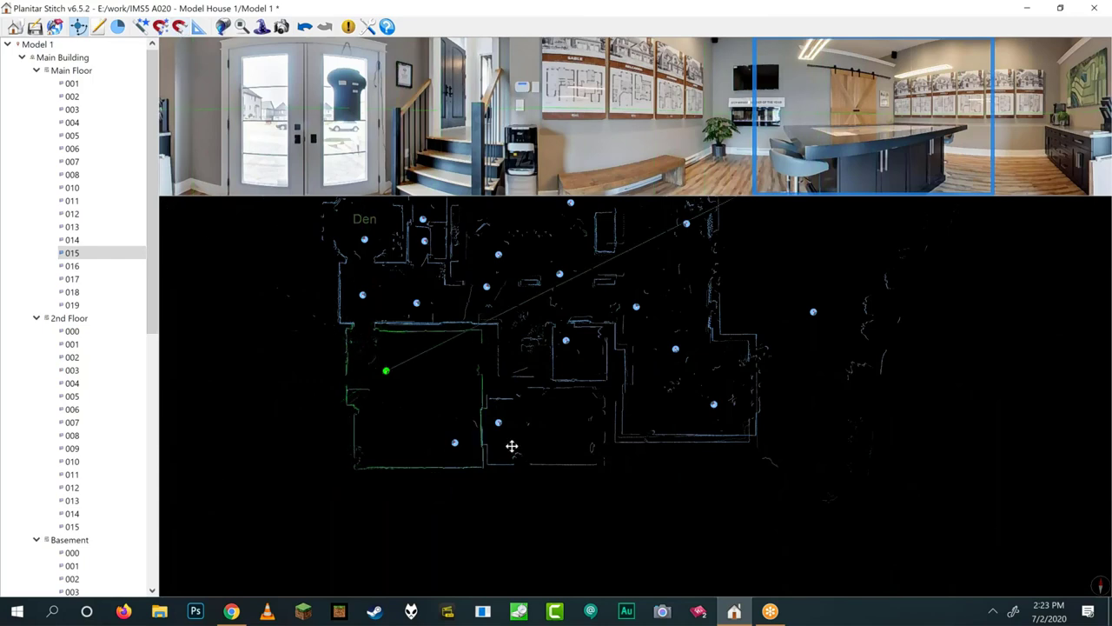
drag(422, 435, 292, 489)
scroll(327, 453, down, 4)
drag(327, 454, 286, 249)
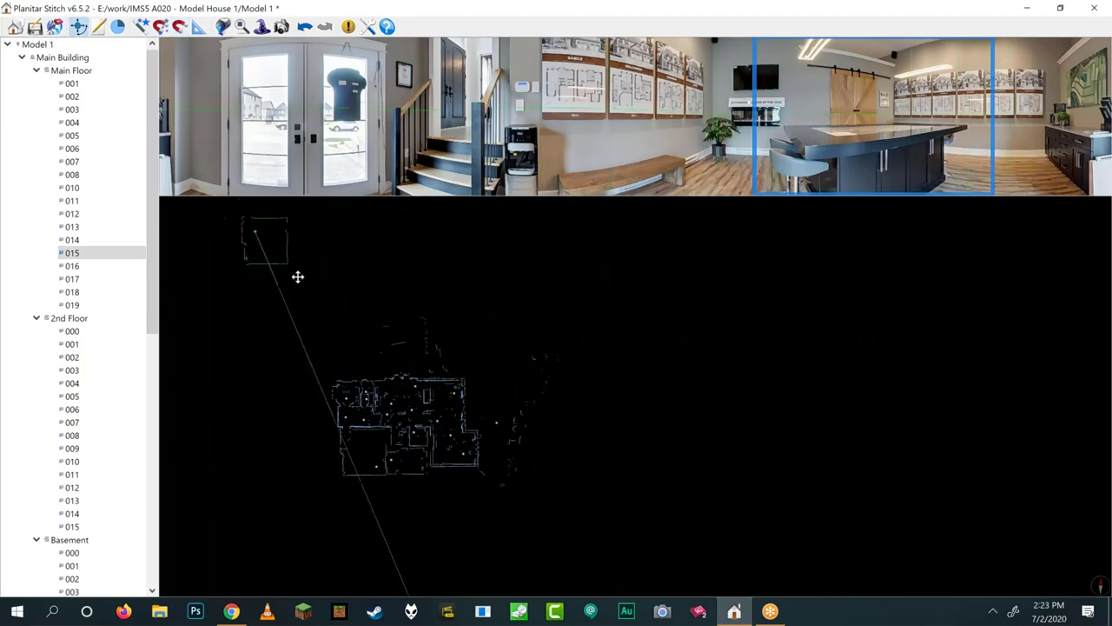
drag(298, 275, 365, 452)
scroll(370, 450, up, 4)
scroll(370, 451, up, 3)
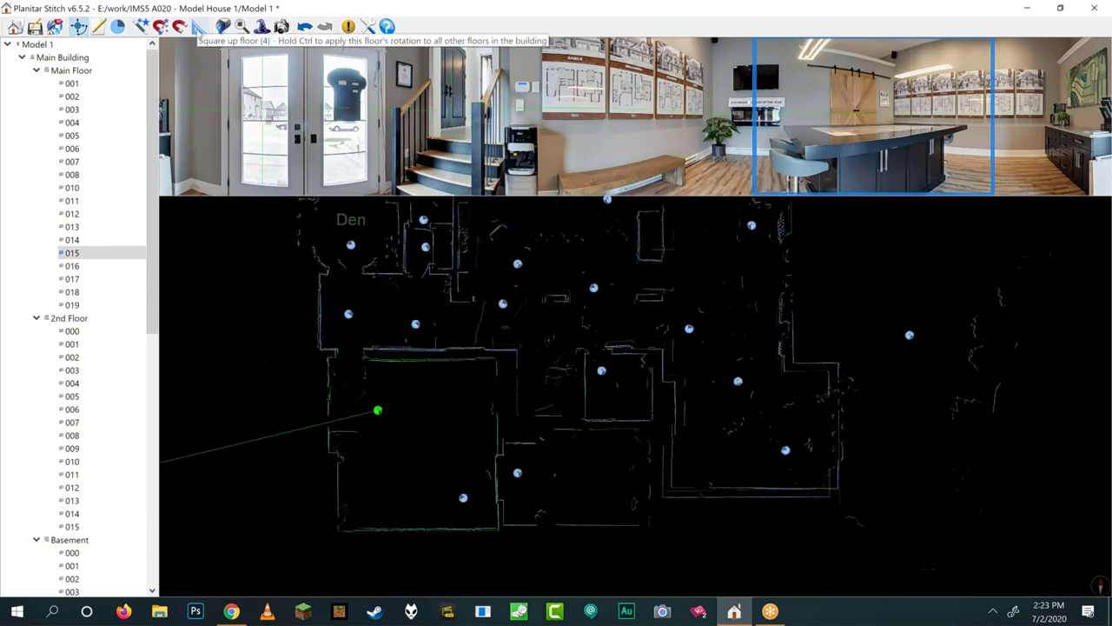
- Square up the floor, box-select all Main Floor scans, and rotate them together
click(198, 27)
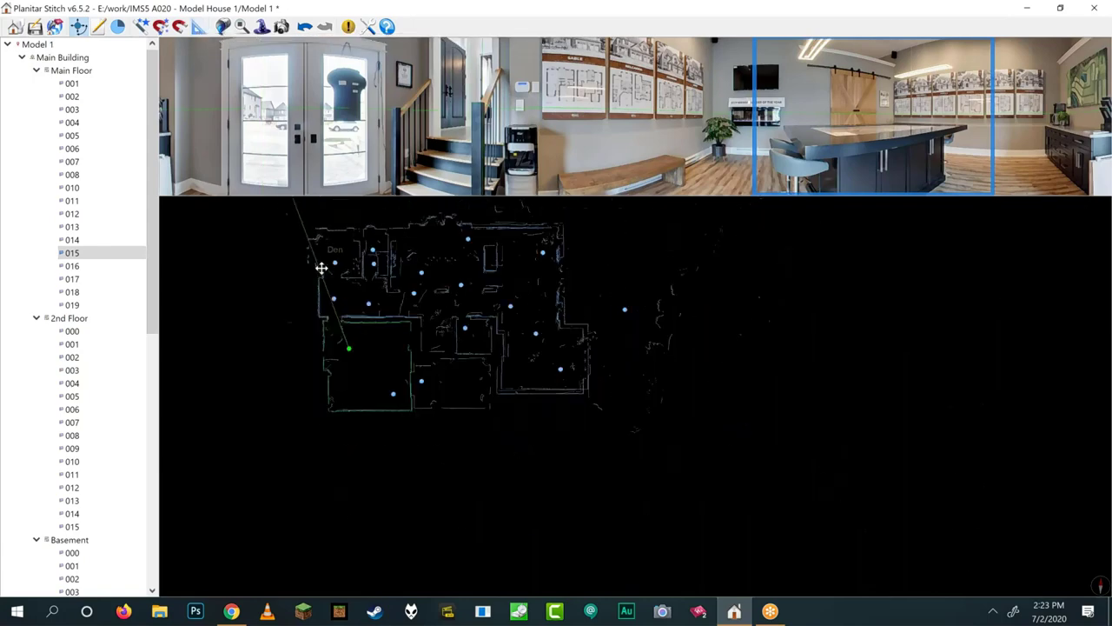
drag(463, 347, 293, 214)
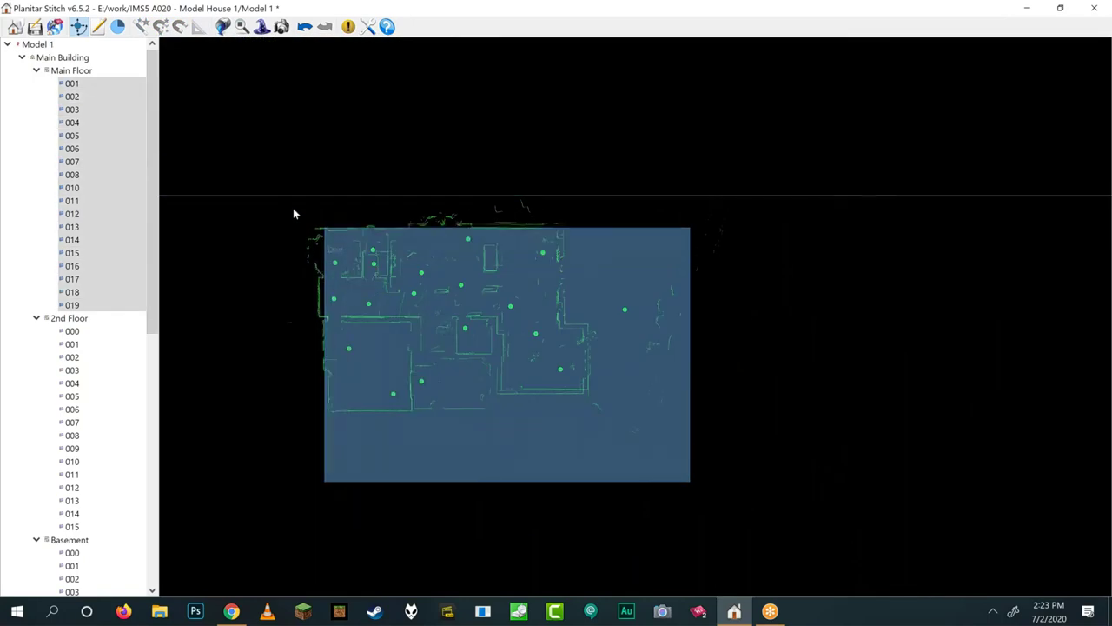
drag(442, 484, 487, 486)
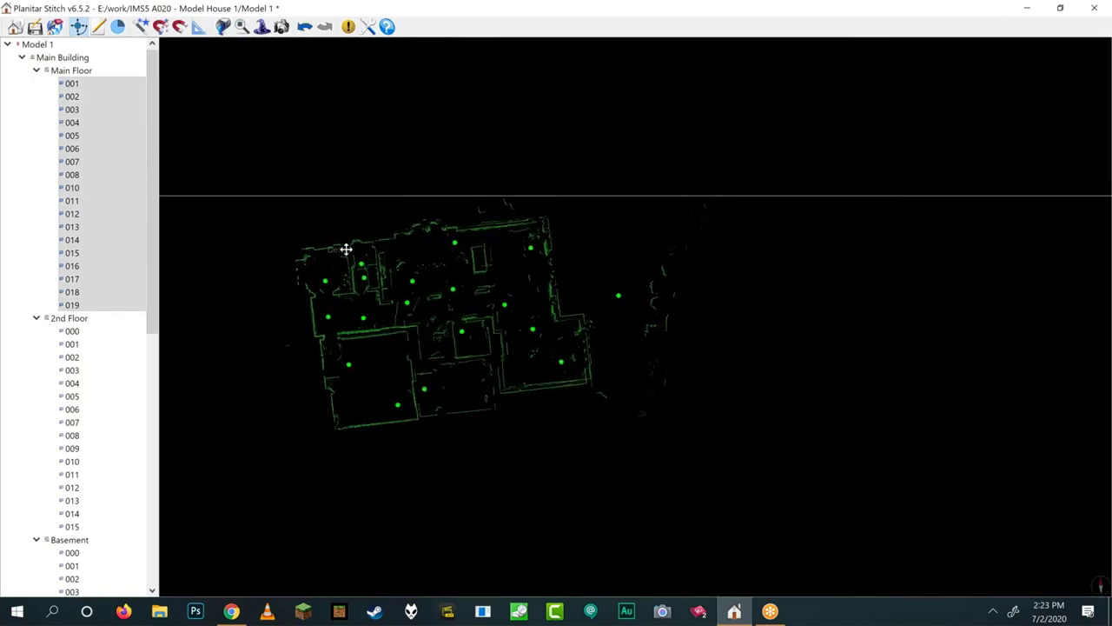
click(128, 136)
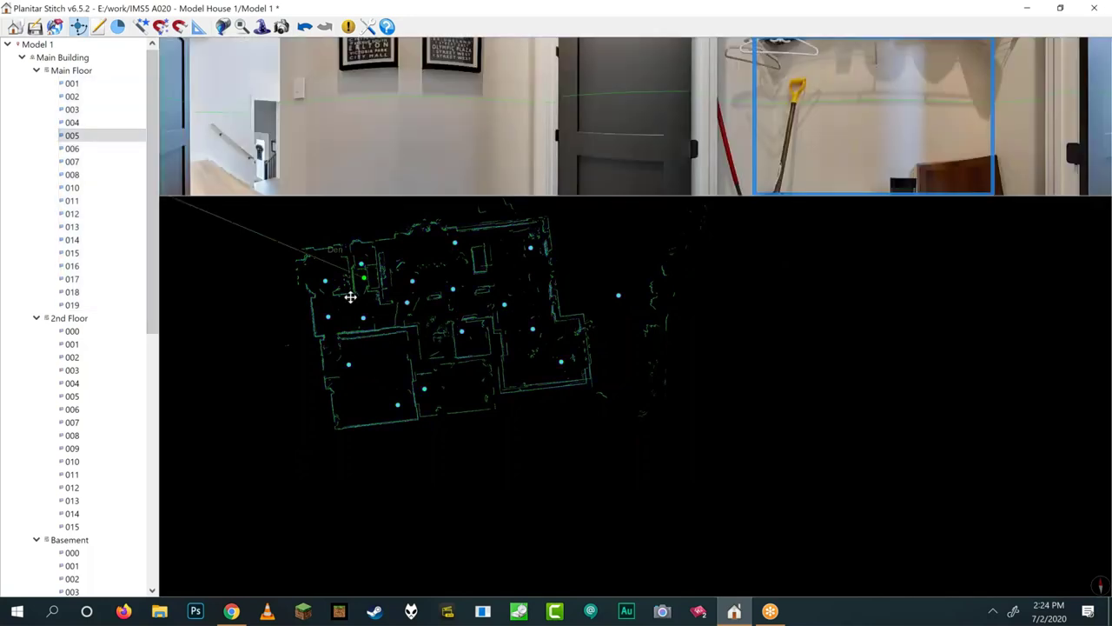
- Select scan 010 and square the Main Floor plan back to the axes
click(72, 187)
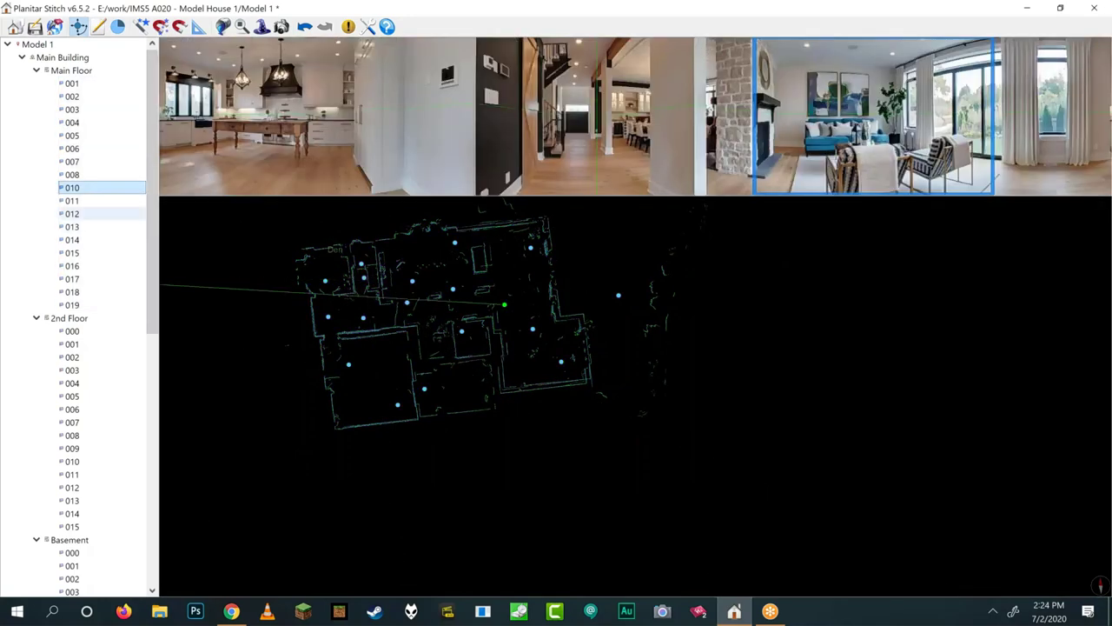
click(200, 28)
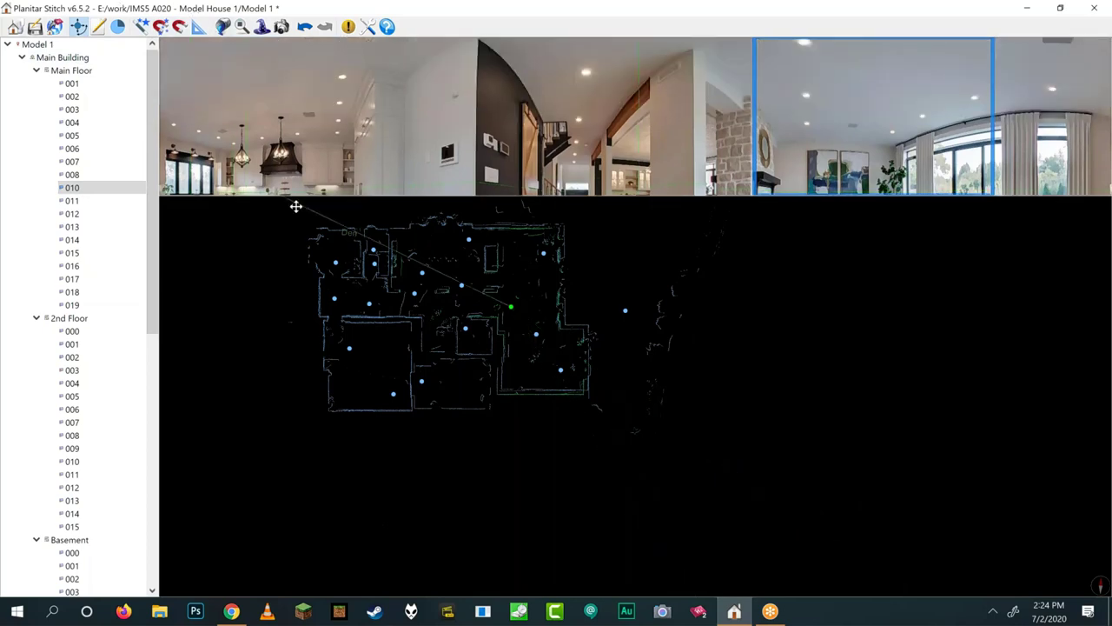
scroll(330, 235, up, 1)
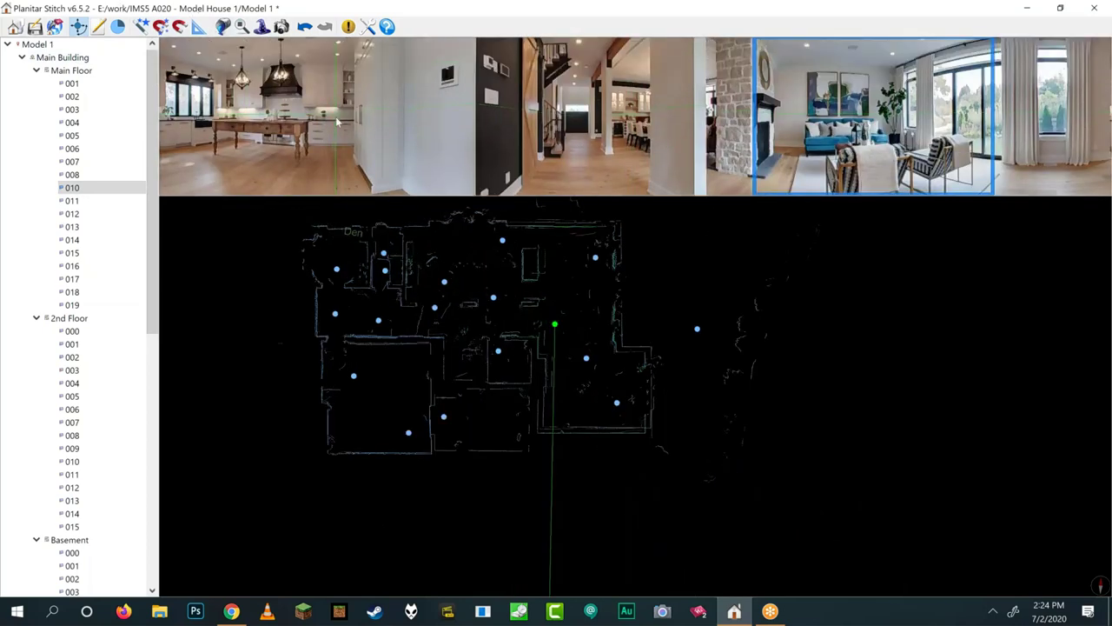
scroll(258, 249, up, 1)
scroll(352, 251, down, 1)
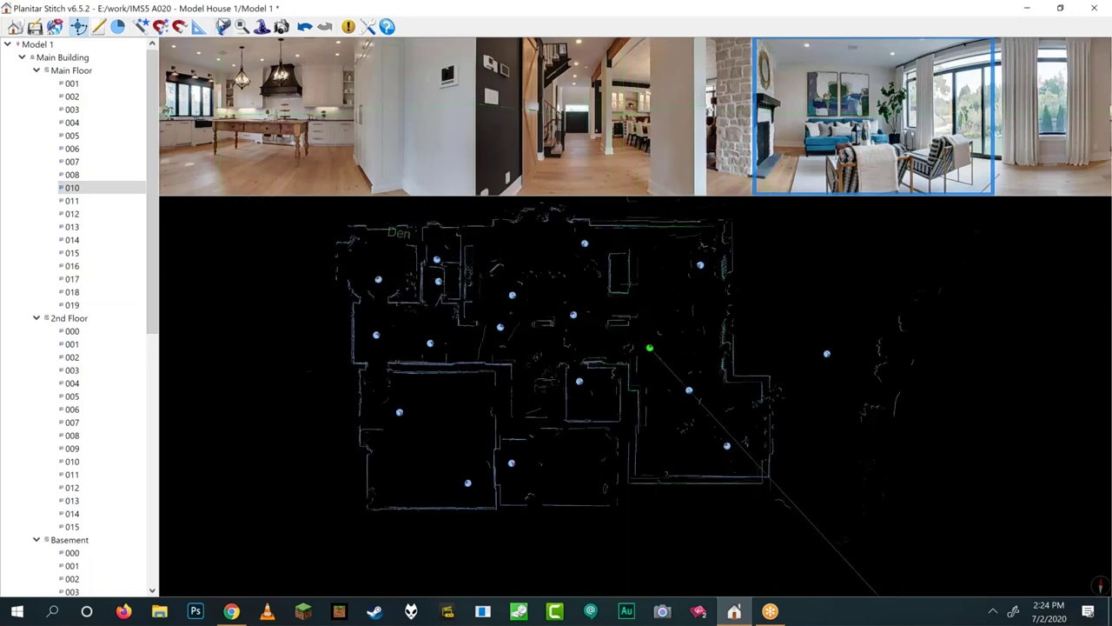
mouse_move(649, 326)
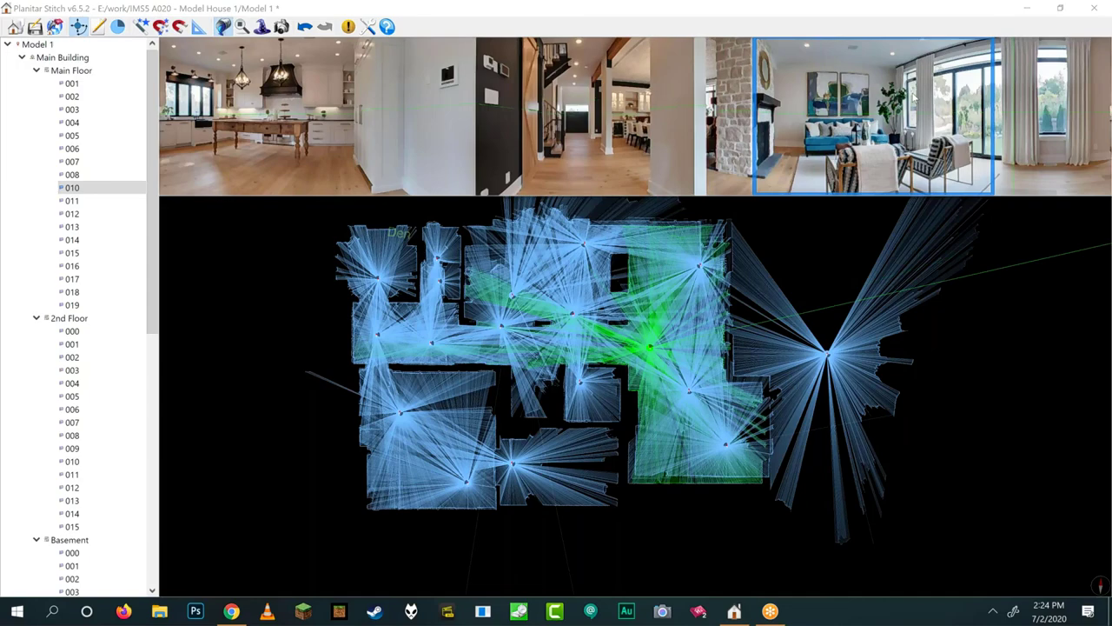
- Zoom around the plan and select scan 013 to inspect its coverage rays
scroll(715, 426, up, 3)
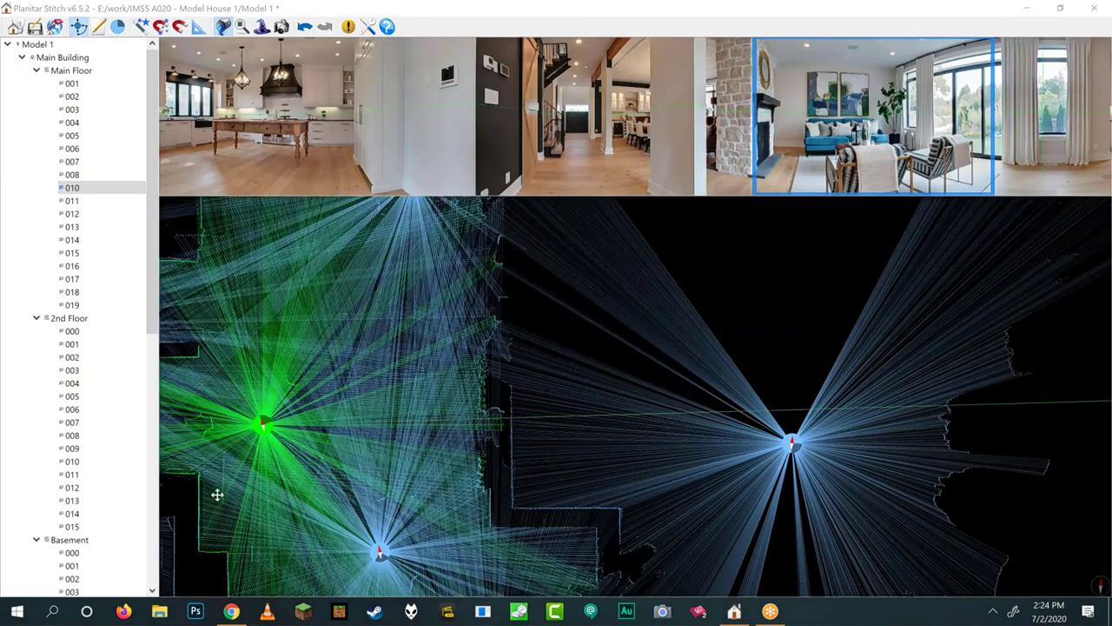
scroll(467, 292, down, 1)
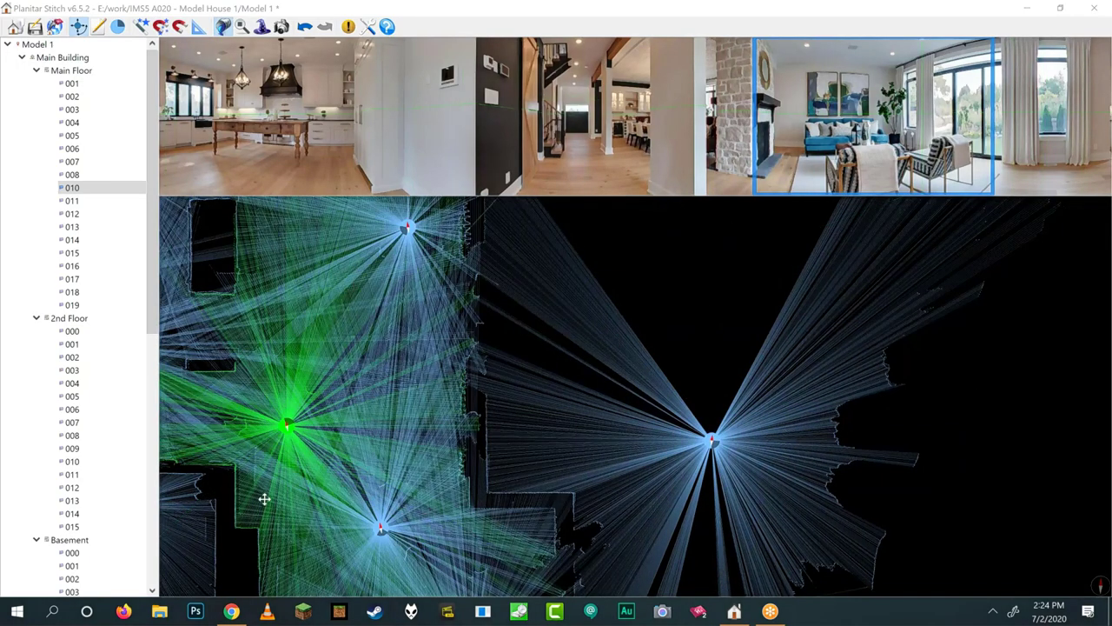
scroll(313, 432, down, 1)
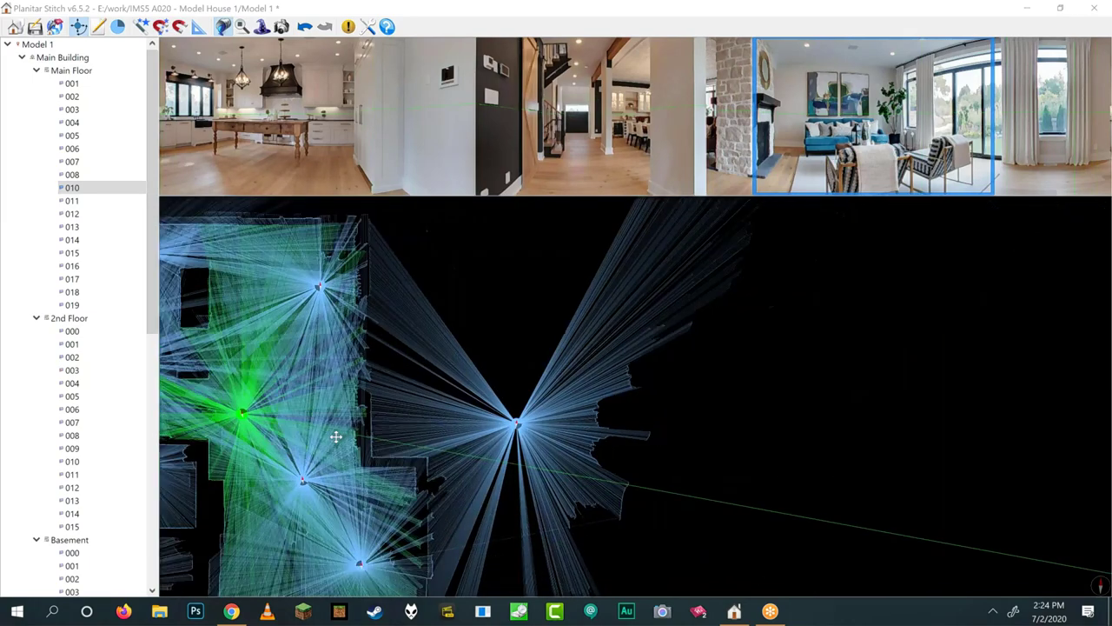
scroll(325, 432, down, 2)
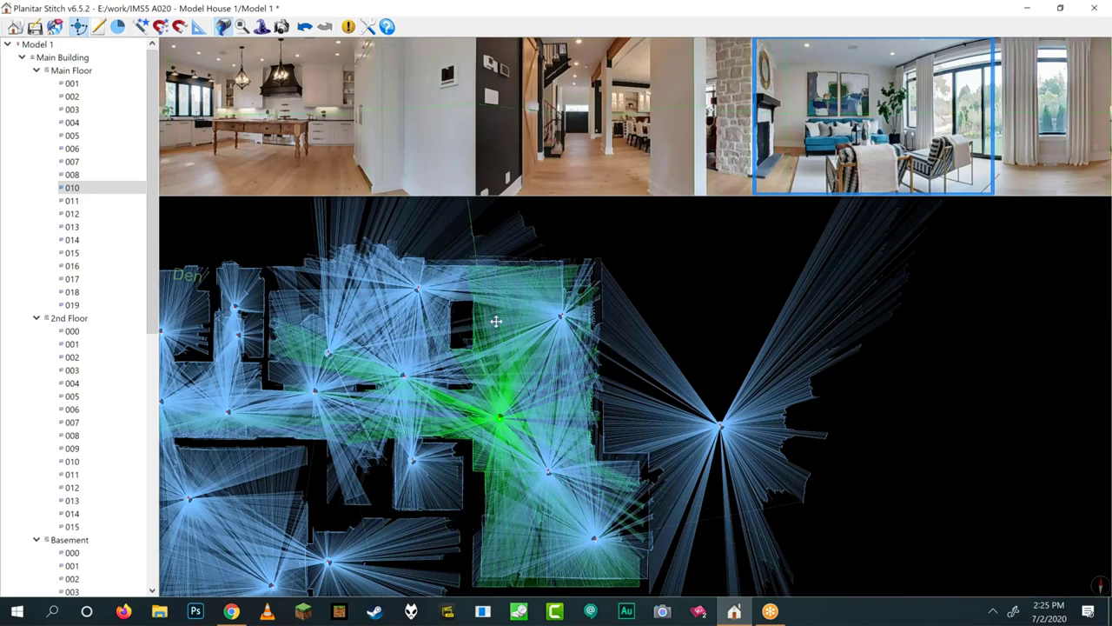
click(565, 324)
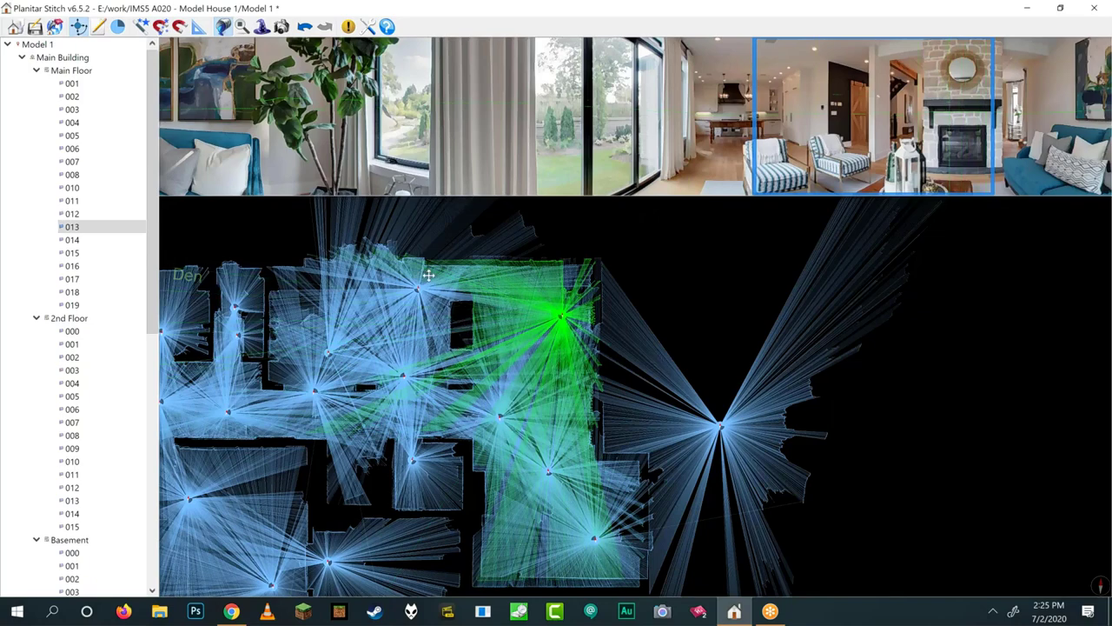
scroll(428, 275, up, 1)
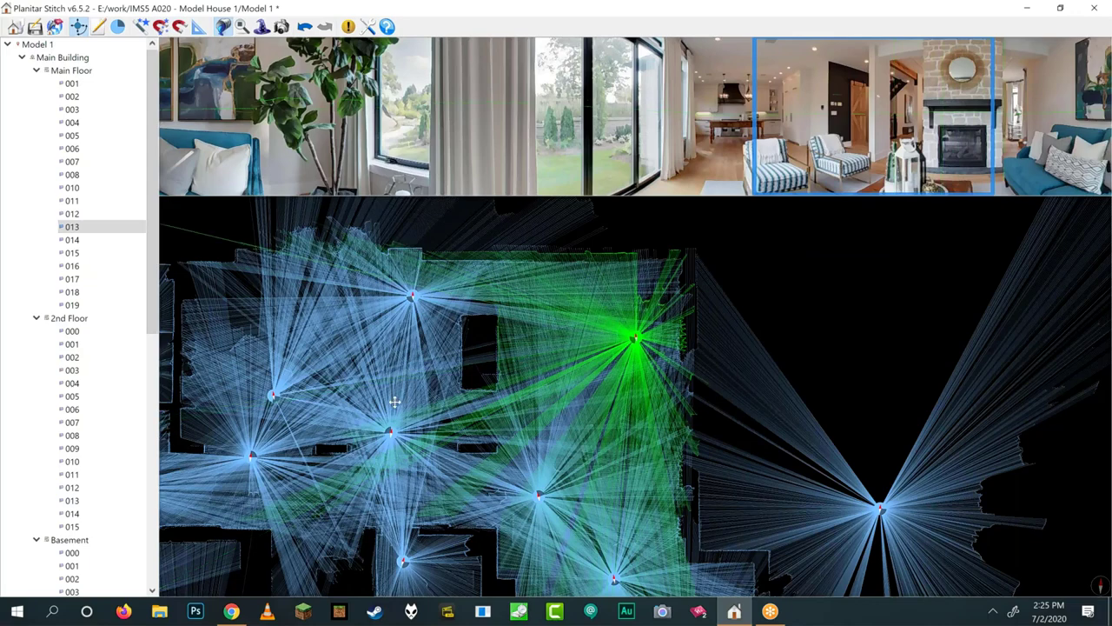
scroll(478, 437, down, 1)
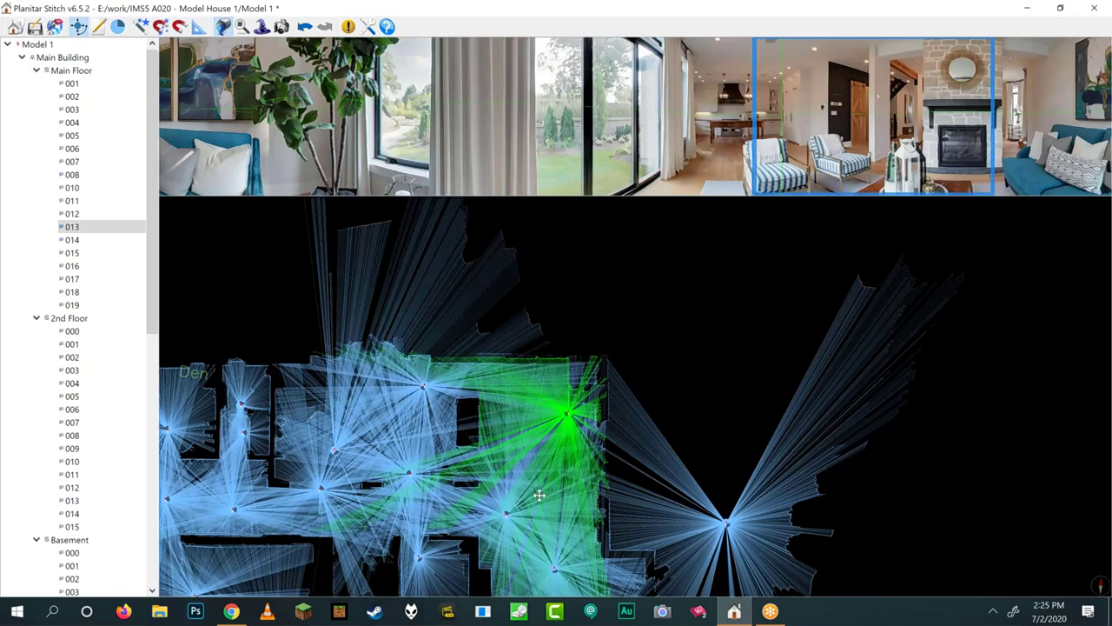
scroll(491, 522, down, 1)
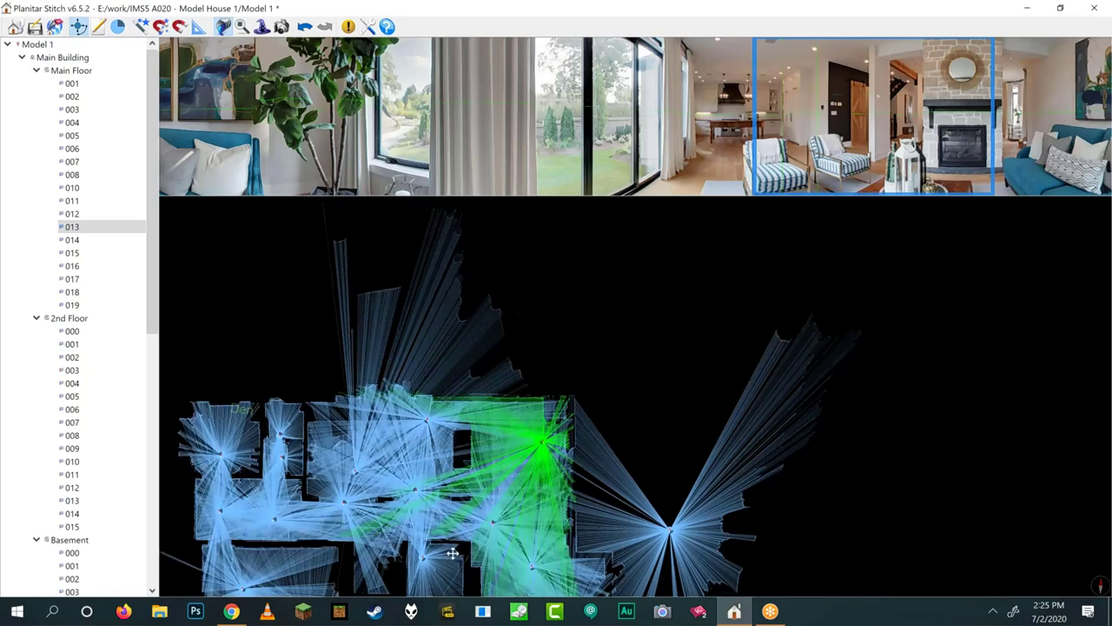
- Drag scan 010 off the plan, undo the move, then return it to the central rooms
click(493, 521)
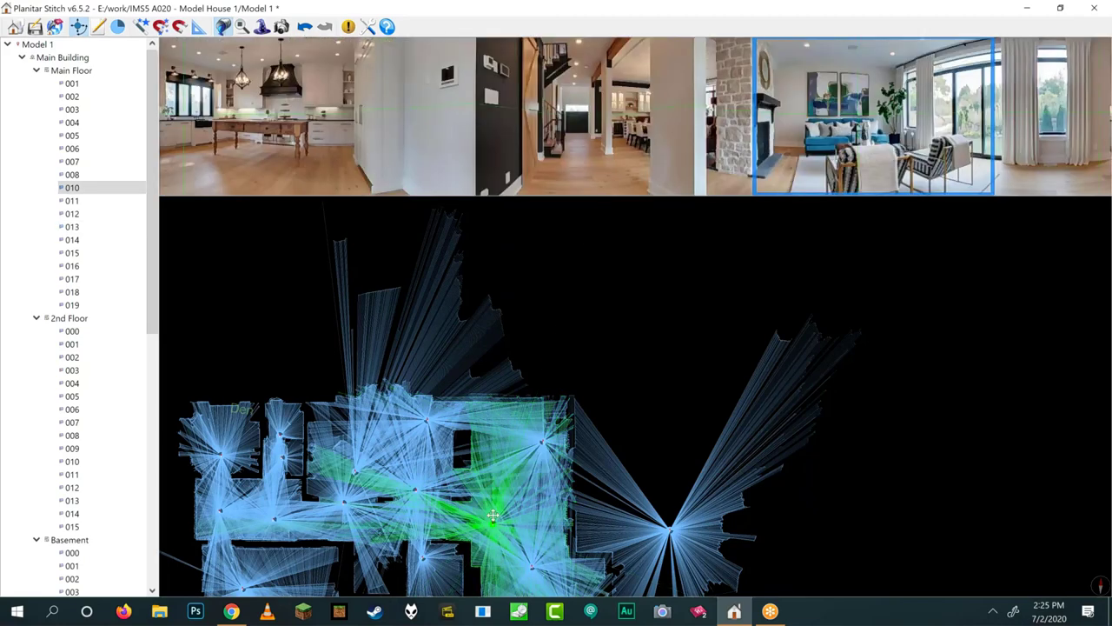
drag(494, 517, 641, 407)
drag(761, 327, 841, 253)
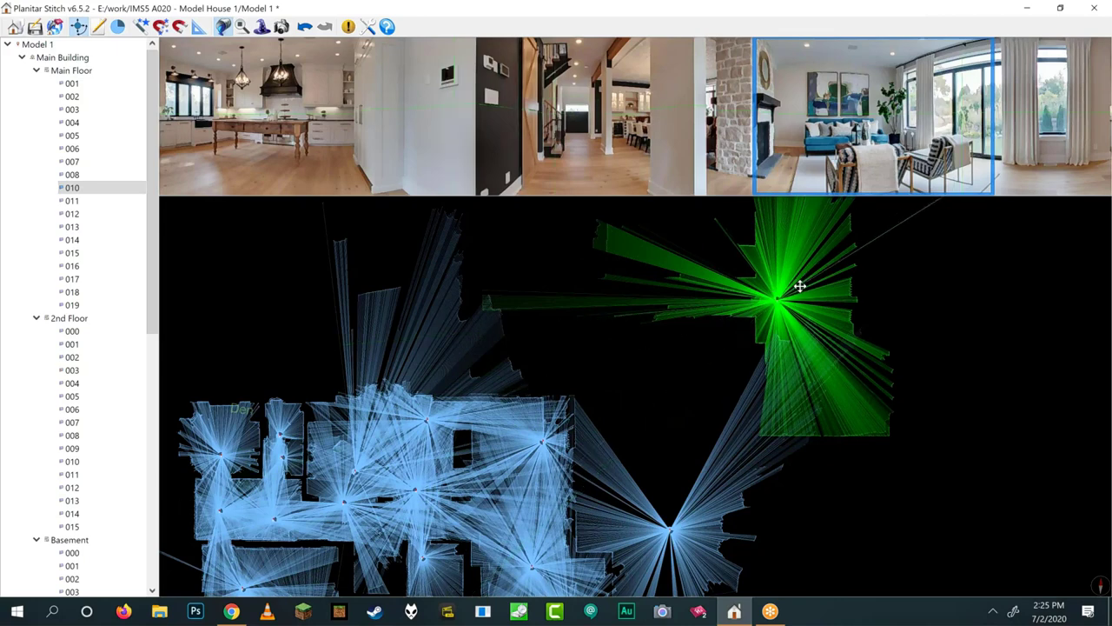
drag(799, 285, 792, 303)
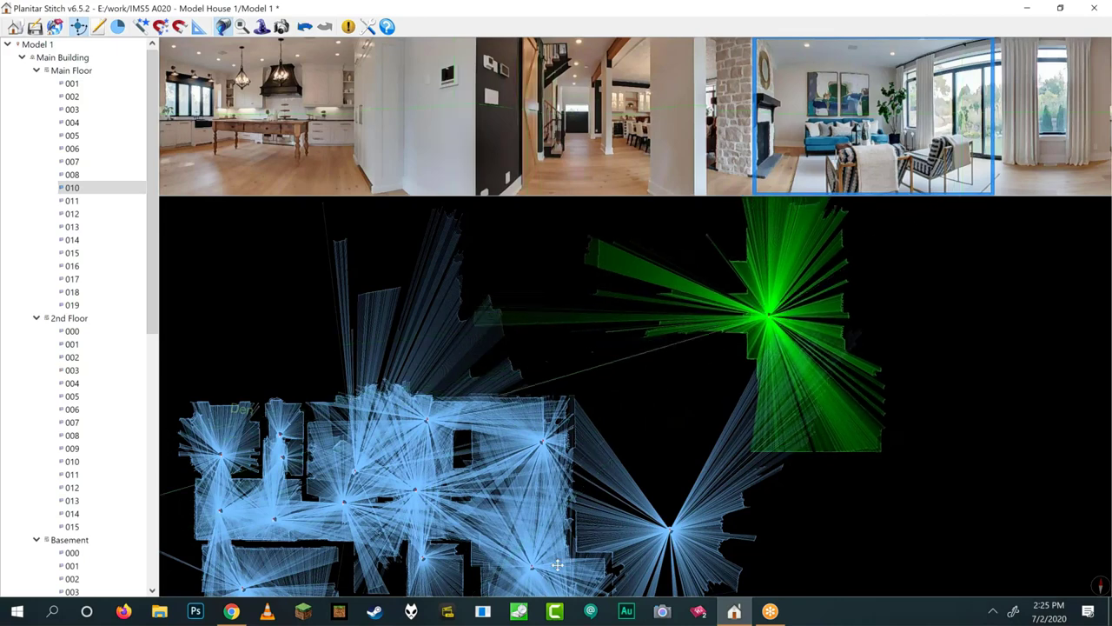
key(ctrl+z)
drag(668, 399, 362, 484)
scroll(362, 484, down, 2)
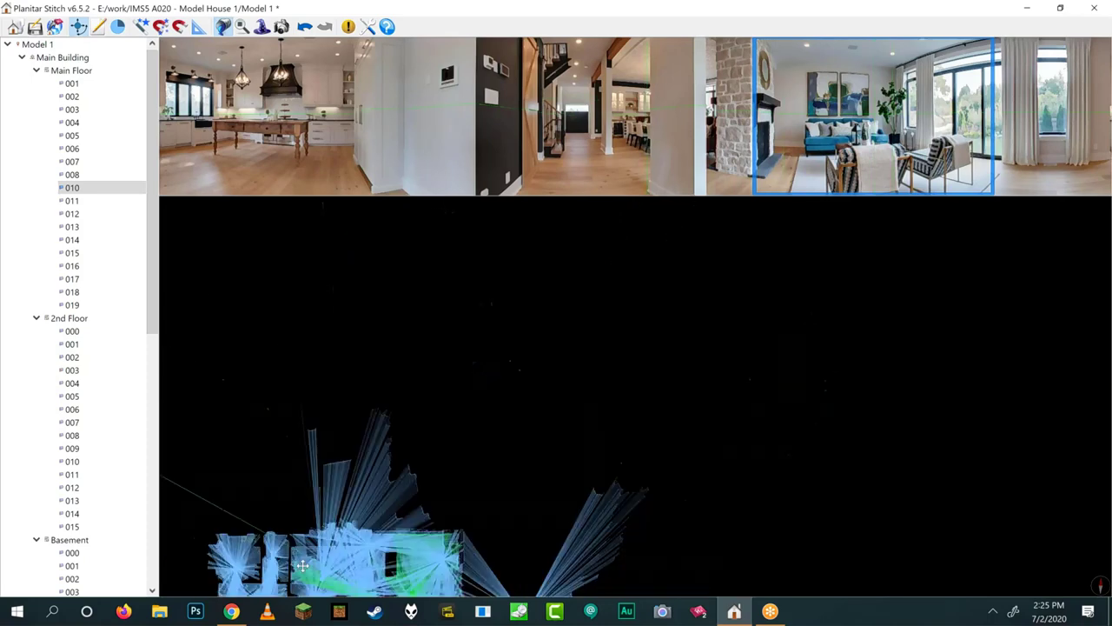
scroll(287, 261, up, 4)
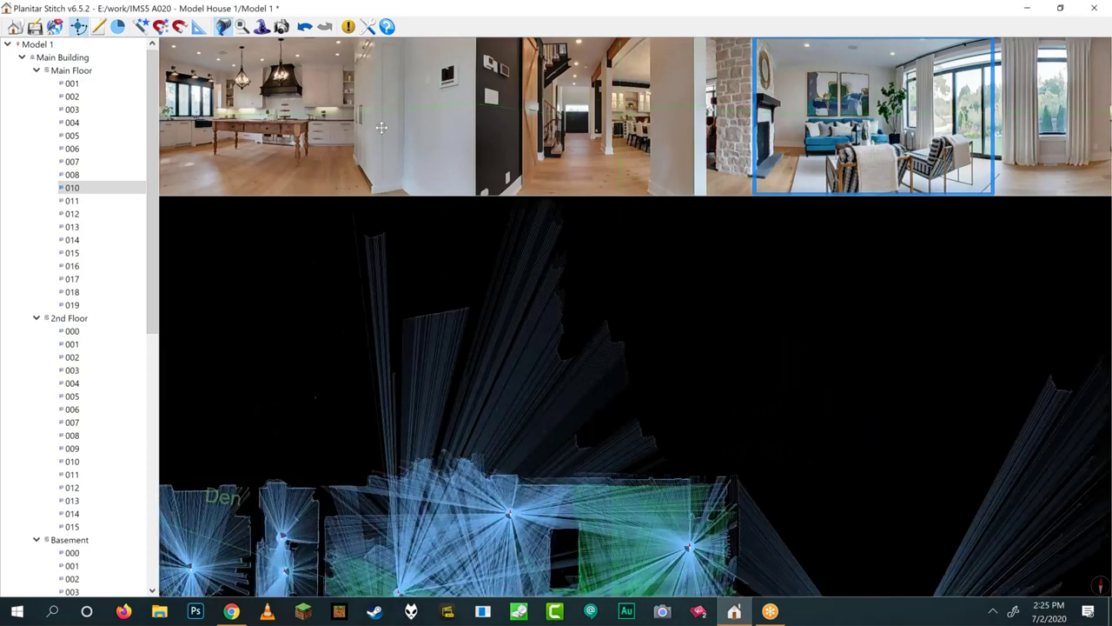
- Turn off the visibility rays and zoom to fit the whole Main Floor plan
click(223, 28)
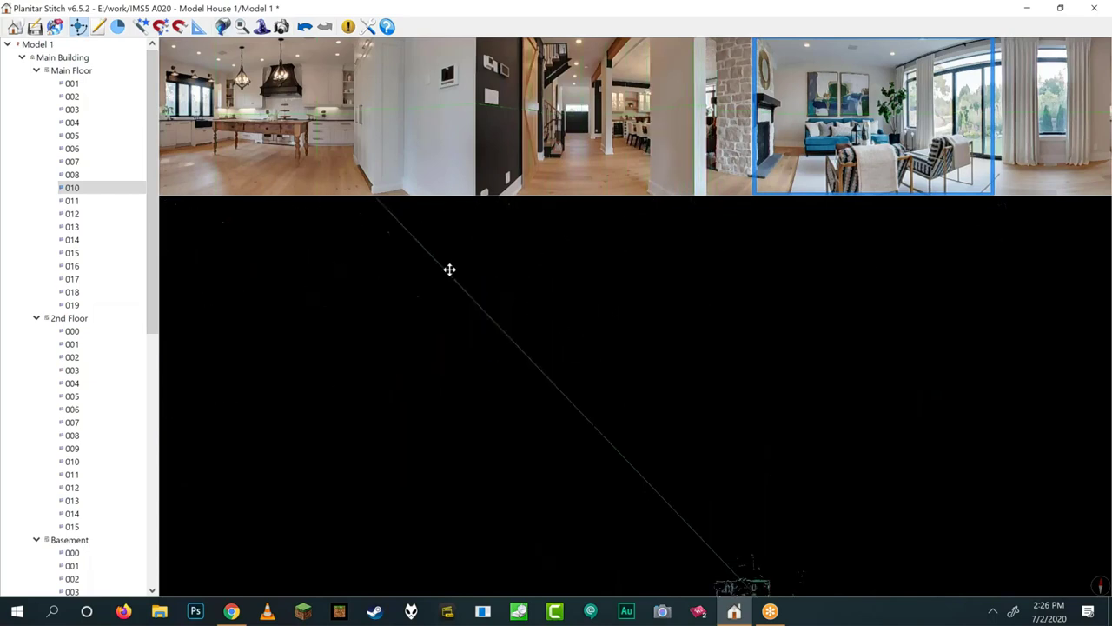
click(243, 27)
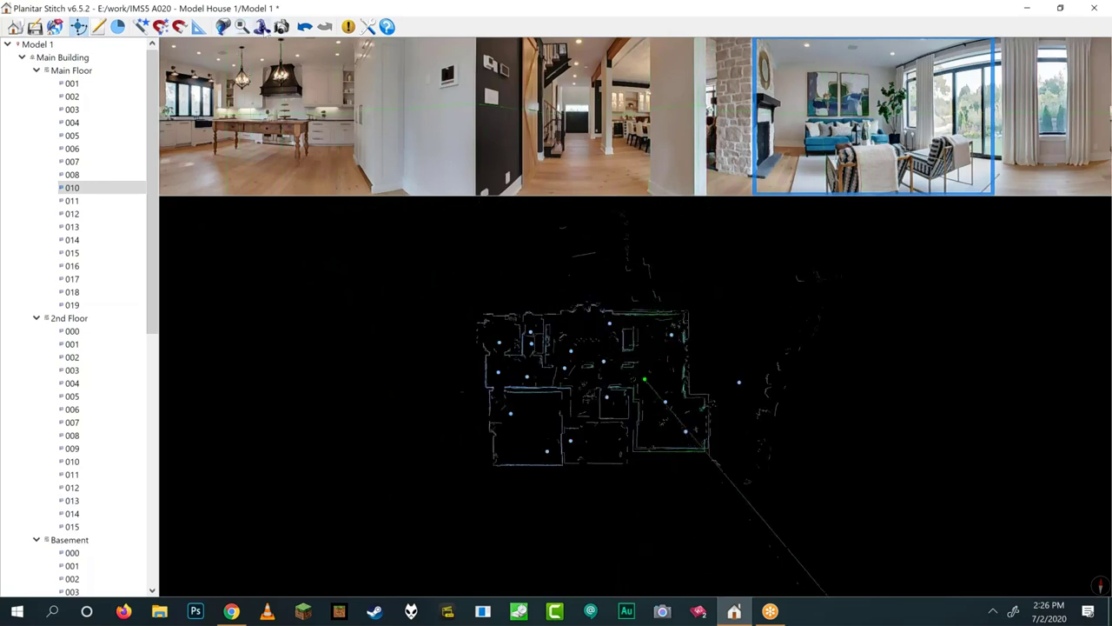
scroll(666, 397, up, 10)
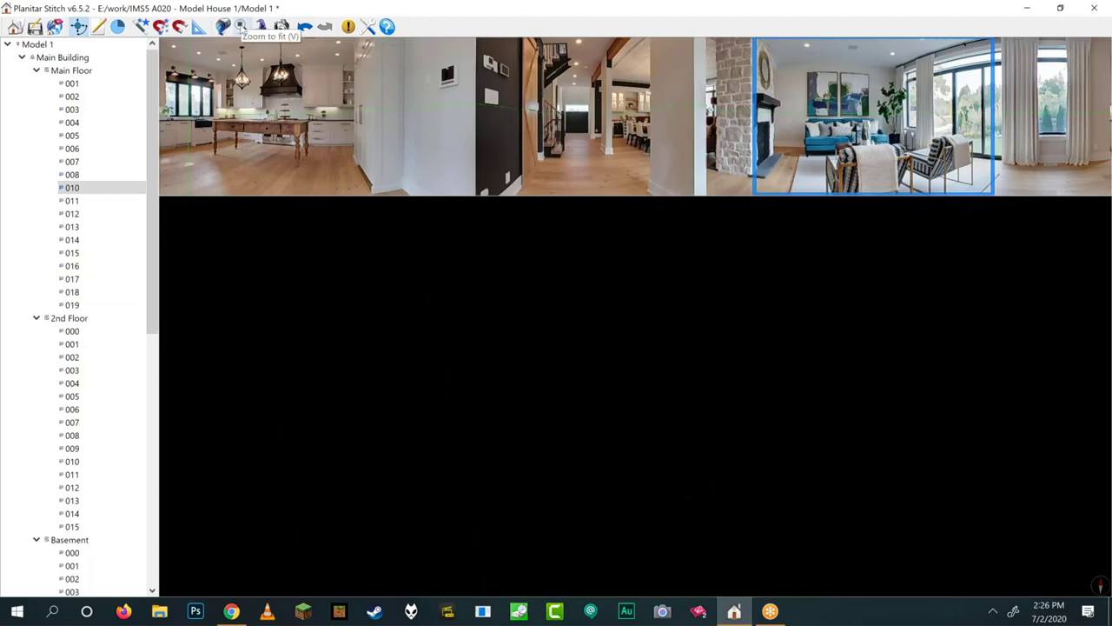
click(242, 26)
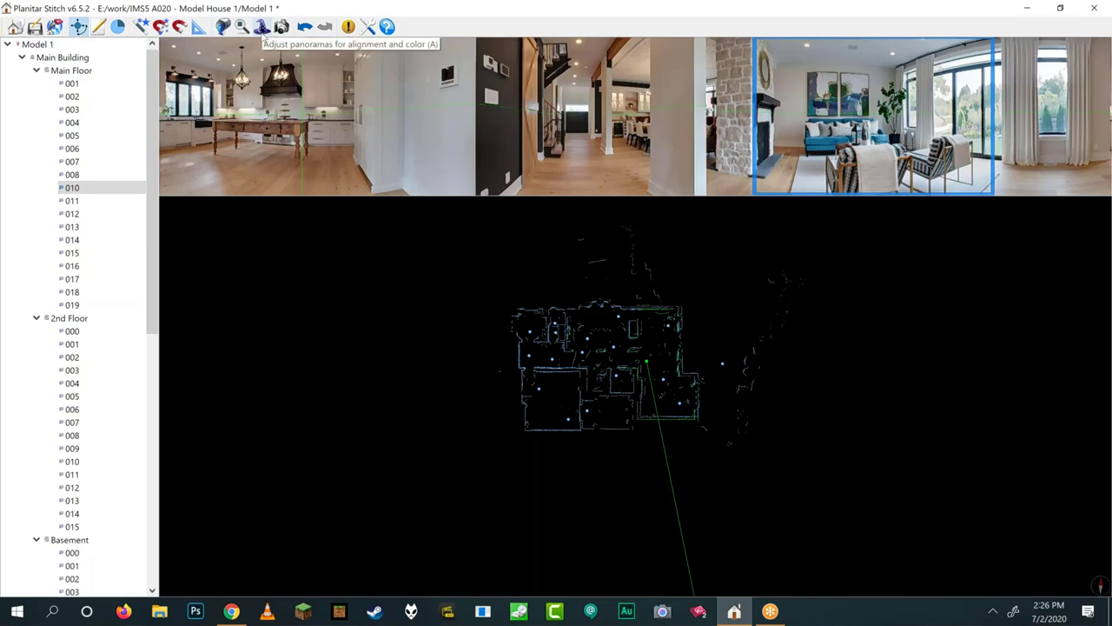
- Open Align Pano and Adjust Color for scan 010 and nudge its Verticals slider
click(261, 28)
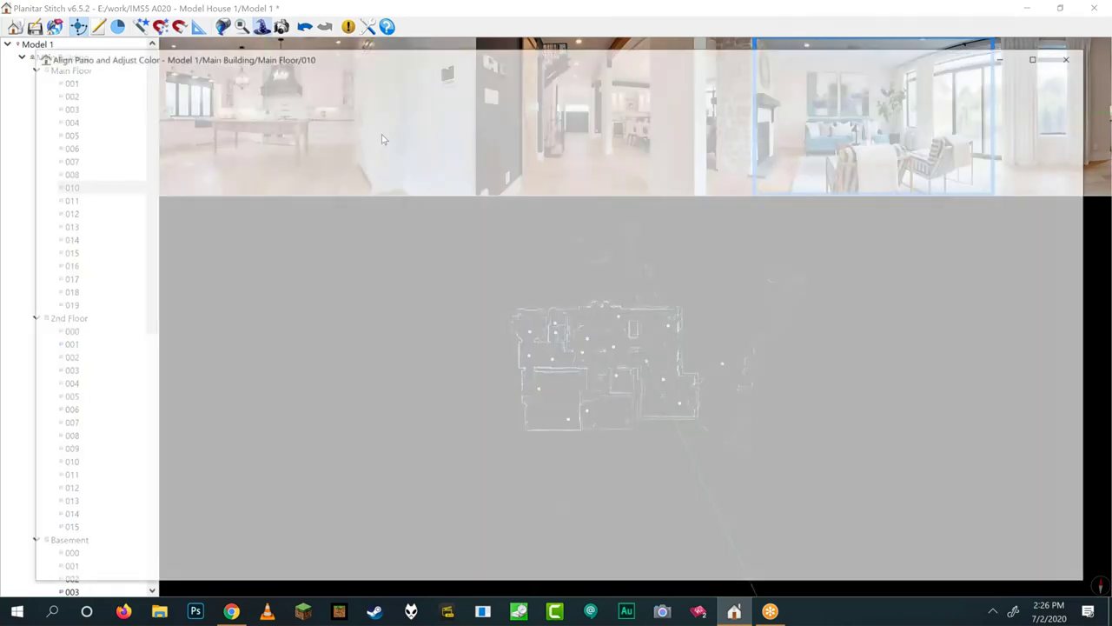
drag(744, 58, 732, 38)
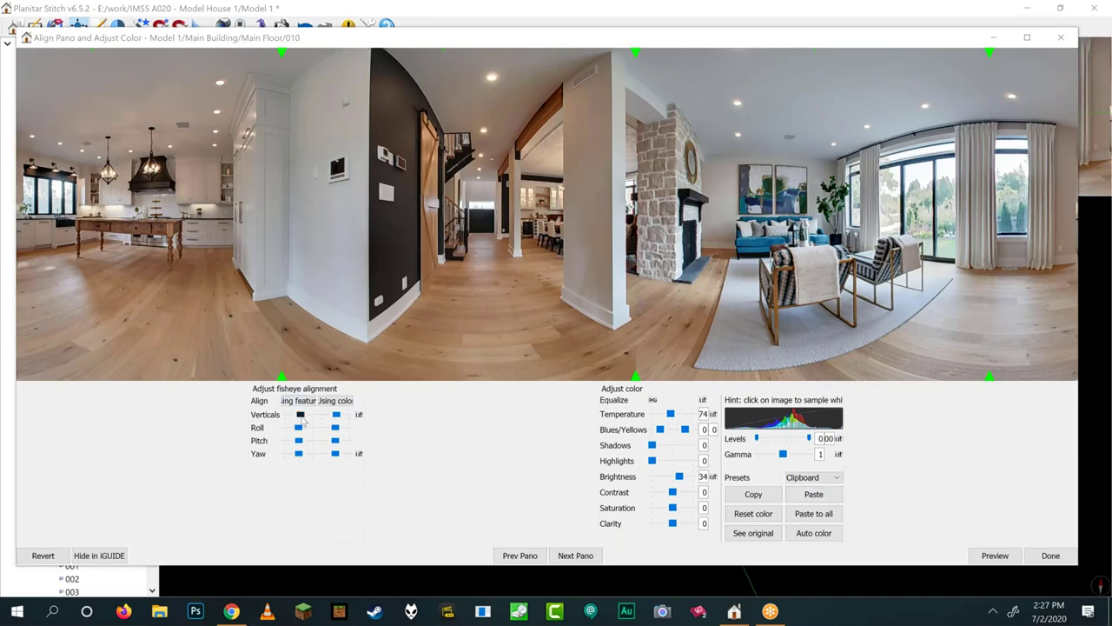
mouse_move(302, 421)
mouse_down()
mouse_move(319, 425)
mouse_move(301, 429)
mouse_up()
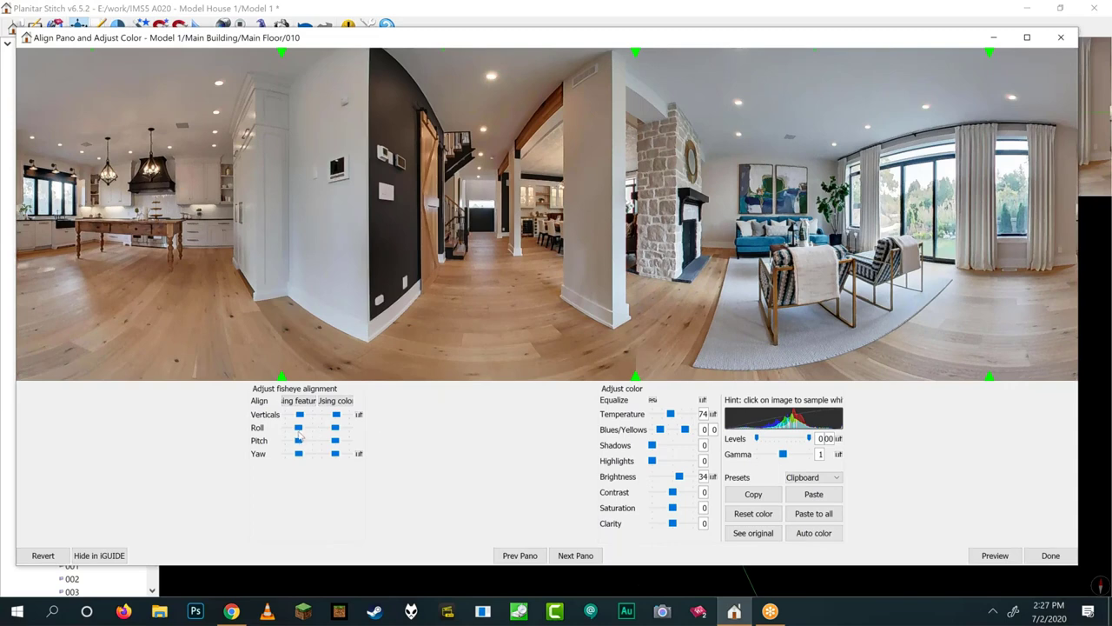
- Level panorama 010 by dragging its fisheye-alignment Roll and Yaw sliders
drag(298, 429, 298, 441)
drag(299, 430, 285, 458)
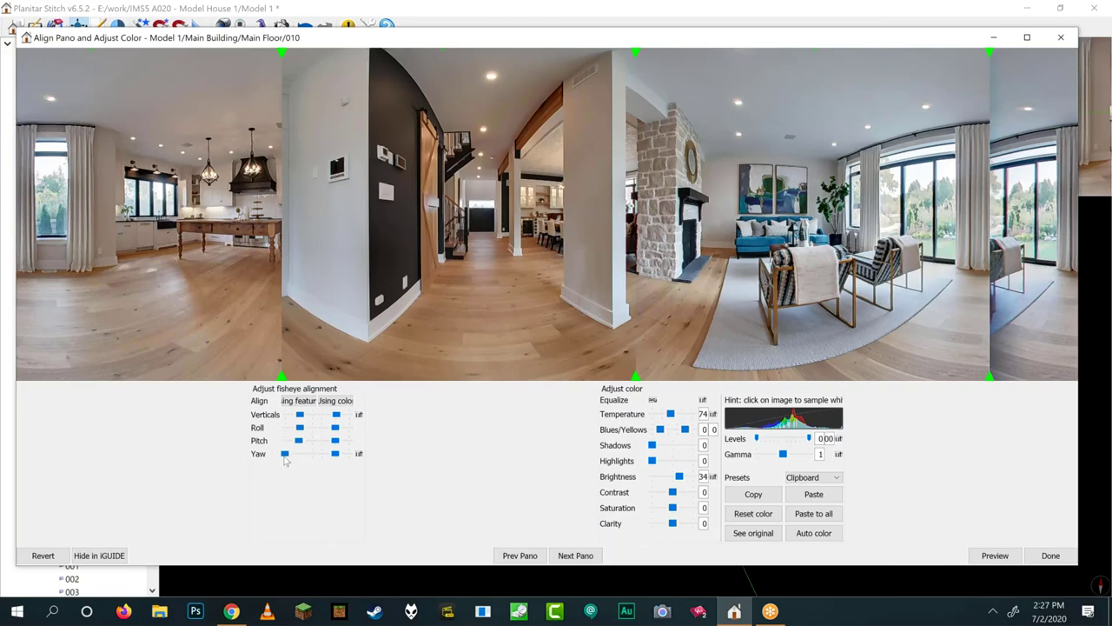
drag(285, 462, 294, 460)
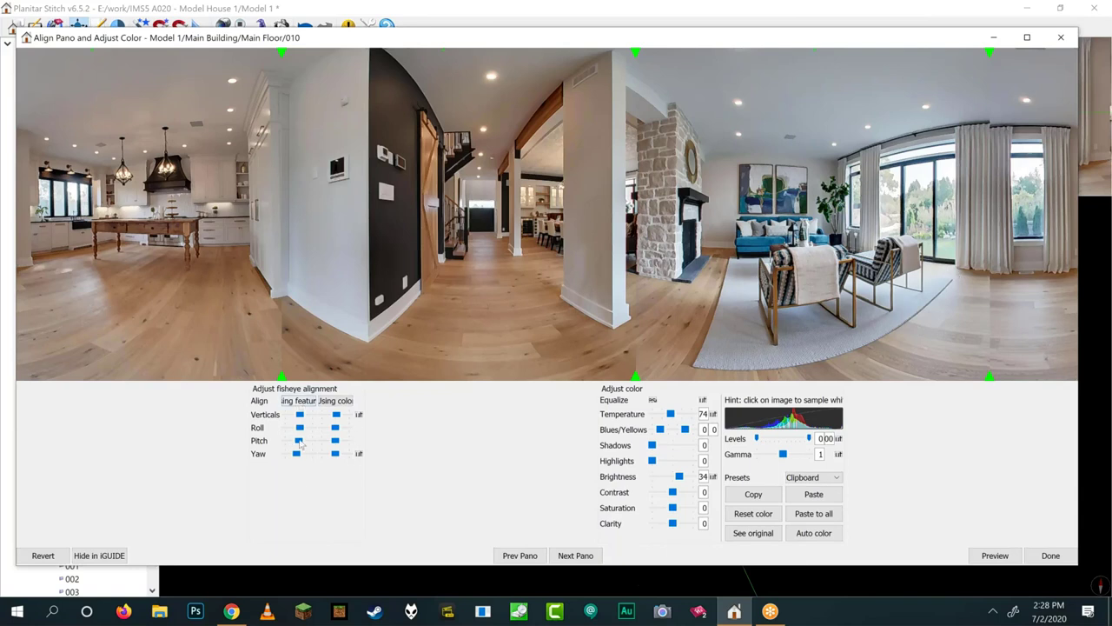
drag(298, 456, 299, 456)
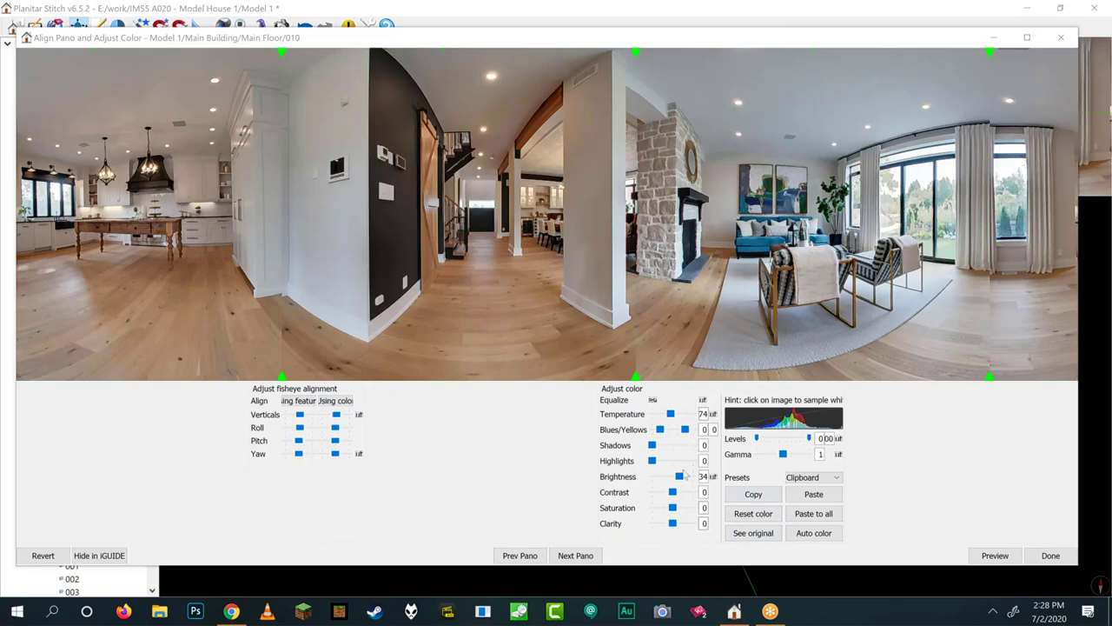
- Tune panorama 010's brightness with the slider and typed value, settling around 25
drag(679, 476, 691, 496)
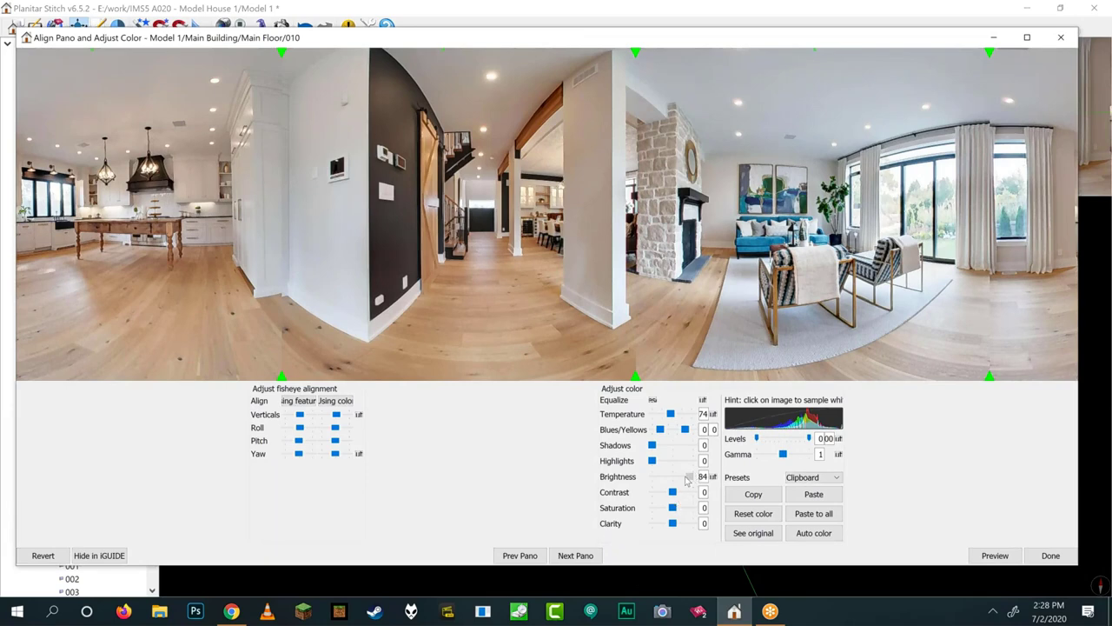
drag(690, 477, 682, 480)
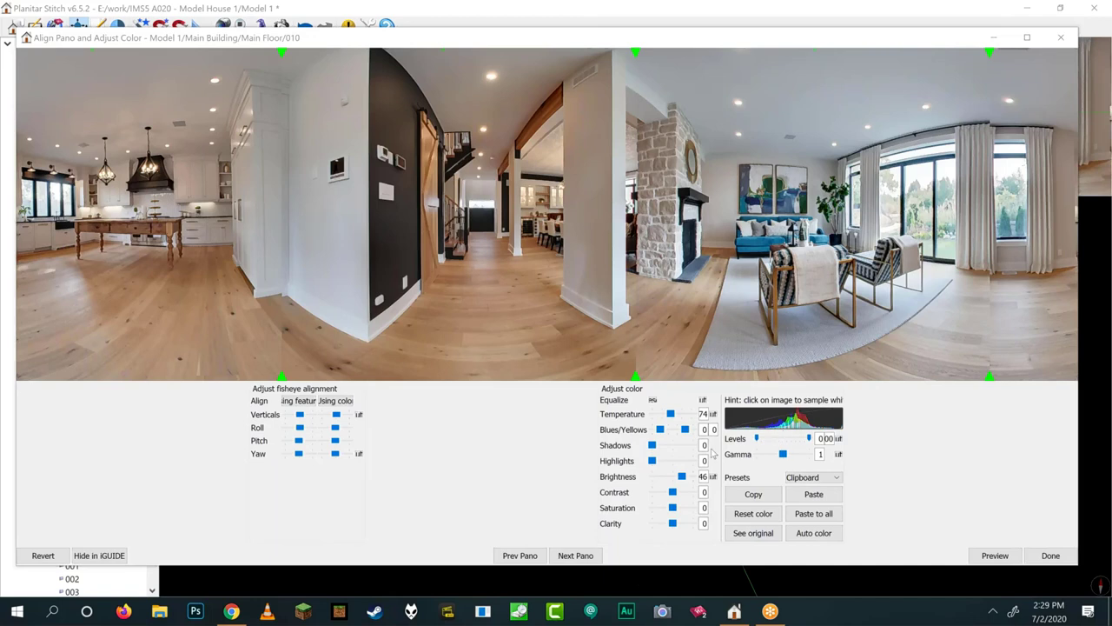
drag(682, 476, 675, 476)
double_click(706, 477)
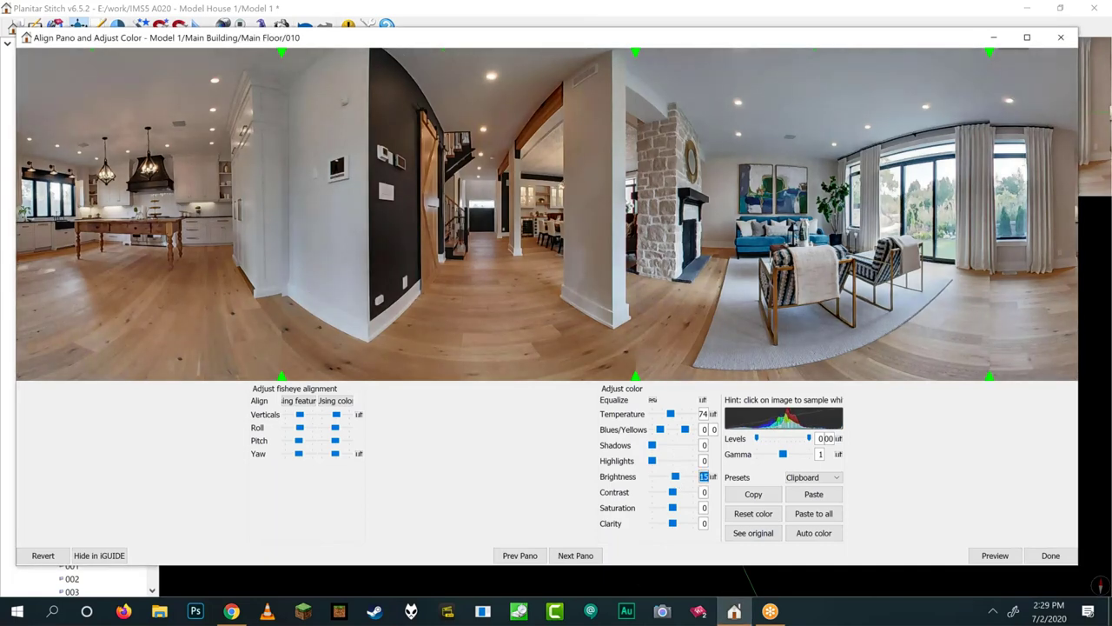
text(0)
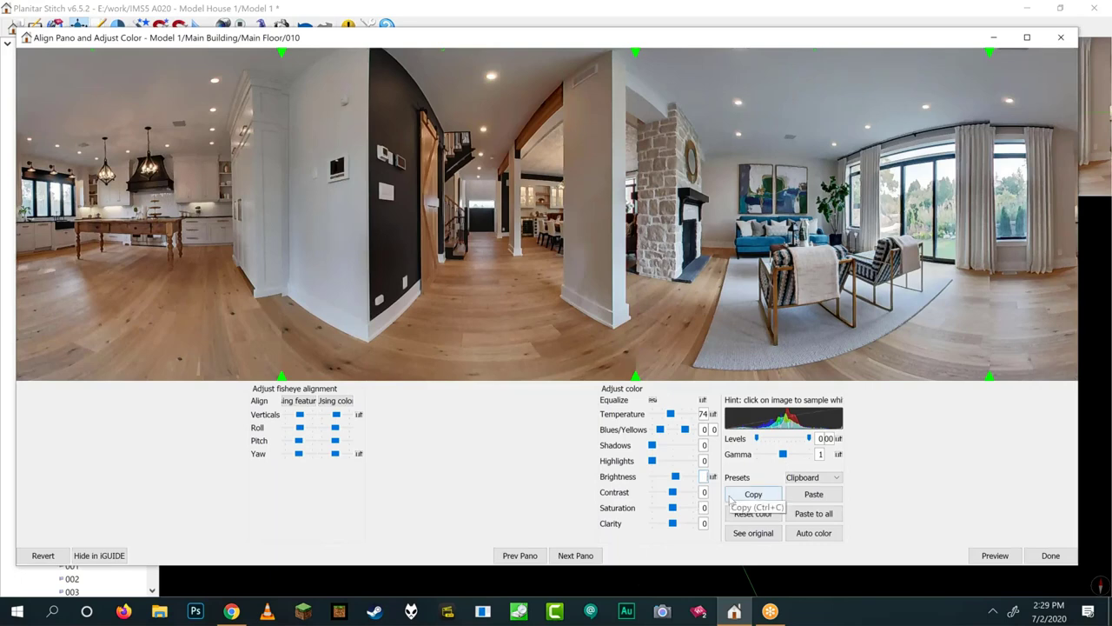
click(675, 478)
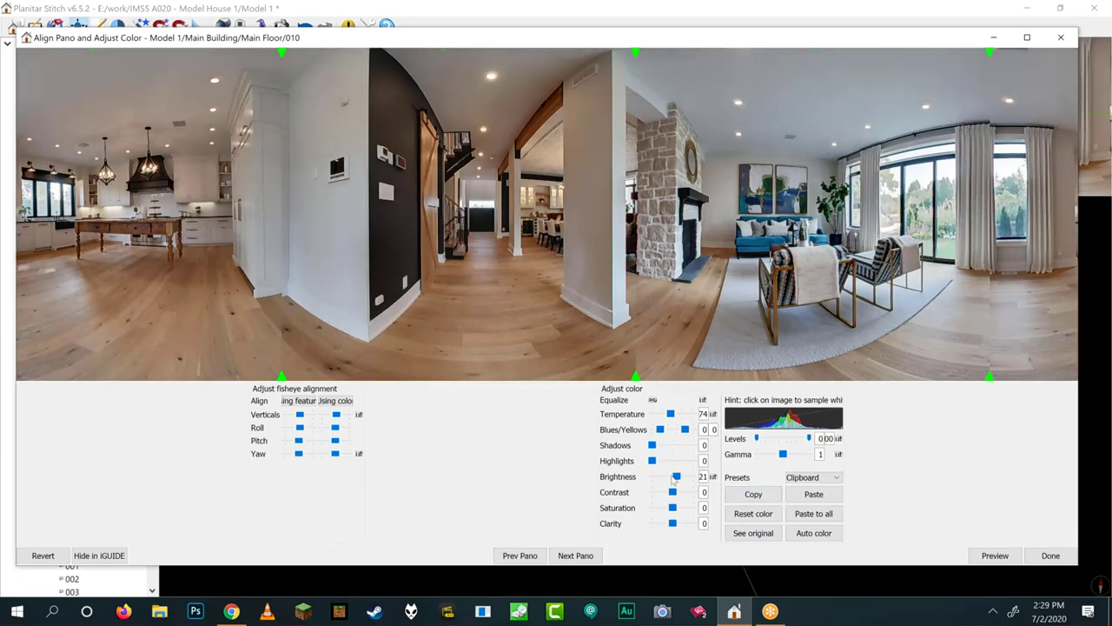
drag(675, 479, 675, 481)
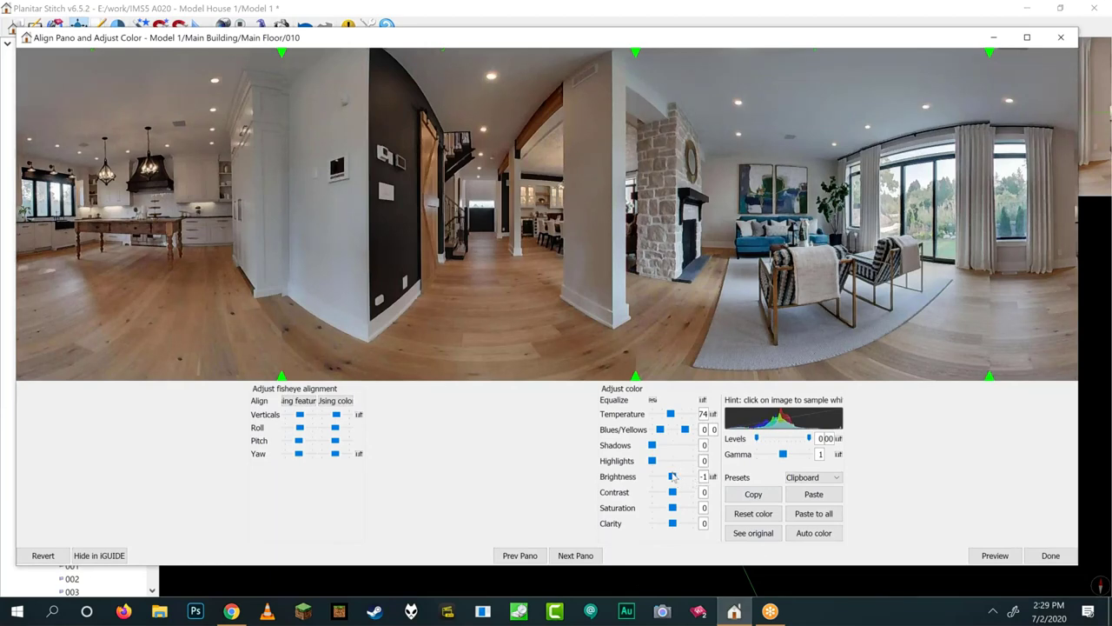
drag(672, 477, 679, 493)
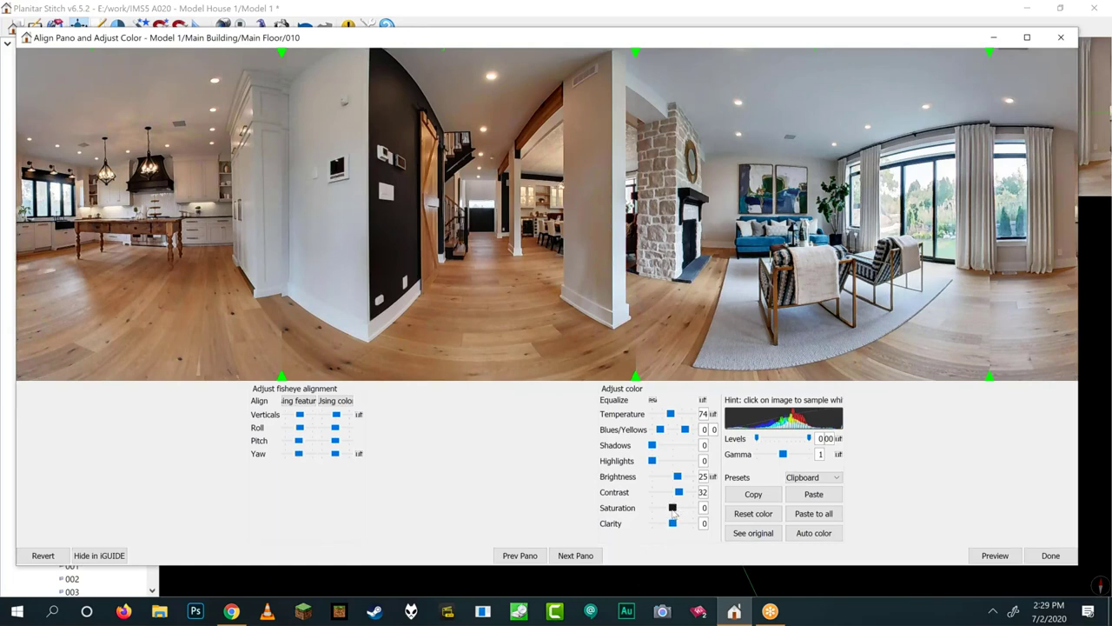
- Raise saturation to 21 and contrast to 32
drag(674, 512, 669, 512)
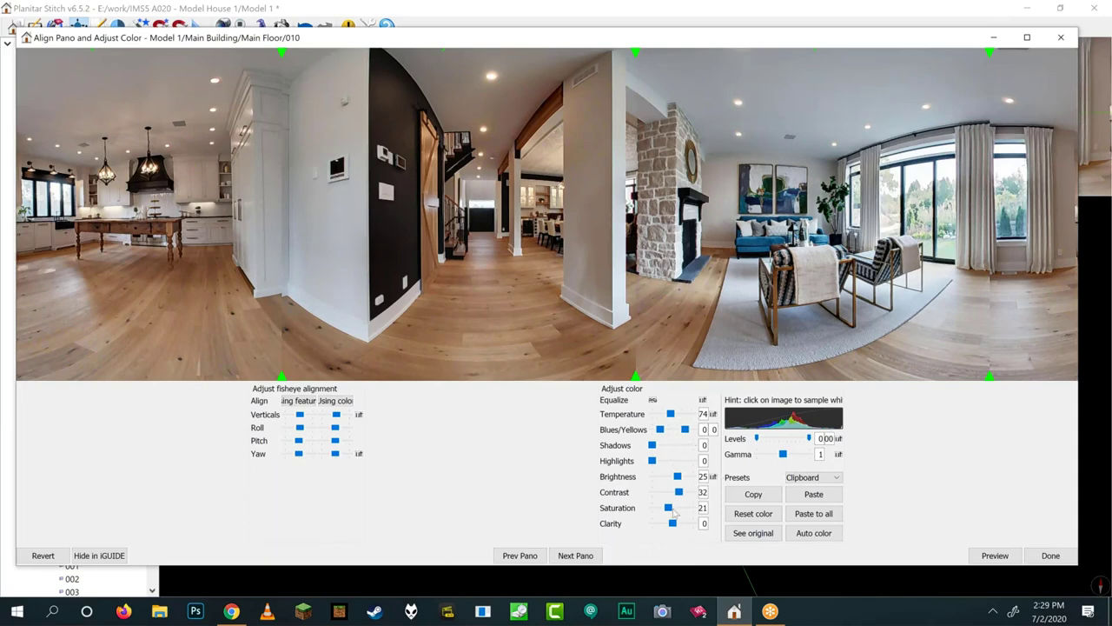
click(768, 513)
click(814, 477)
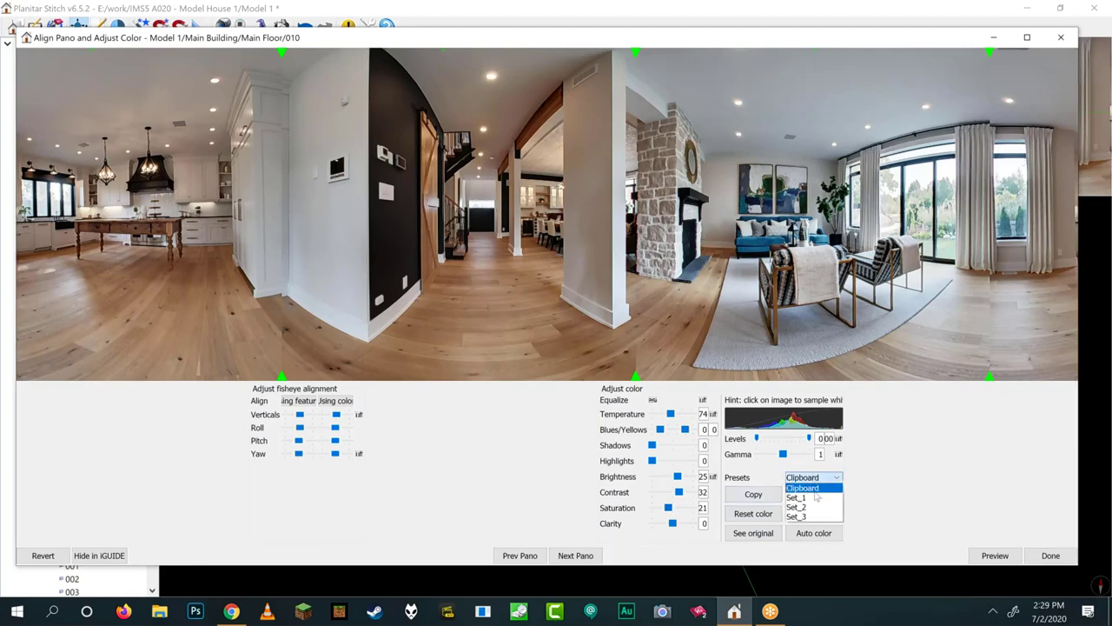
- Choose the Set_1 colour preset slot and raise brightness to 46
click(810, 488)
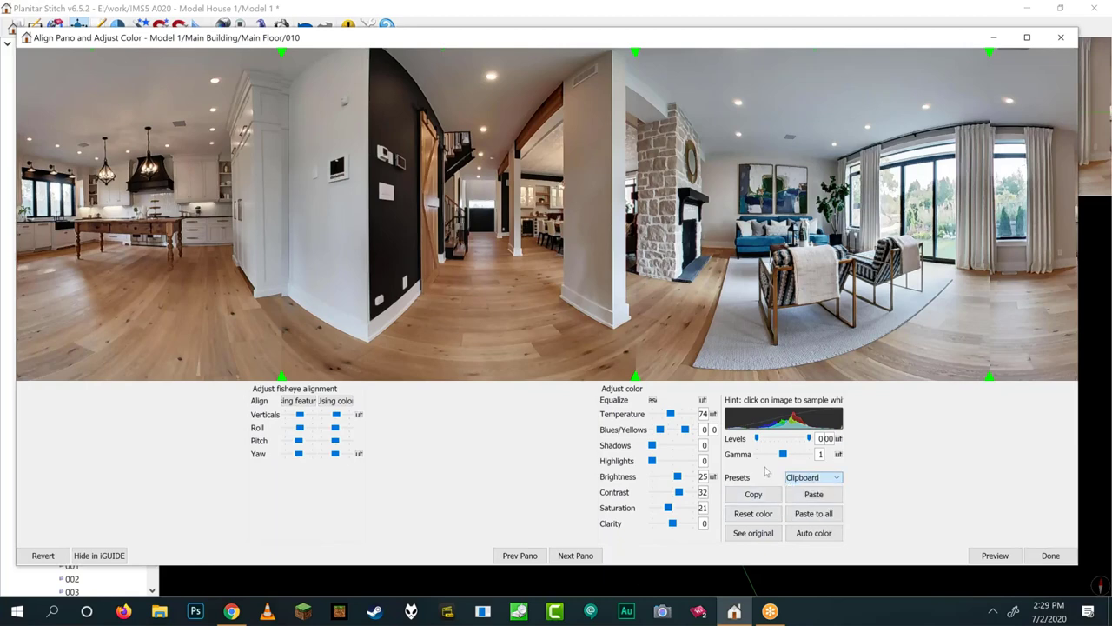
click(808, 478)
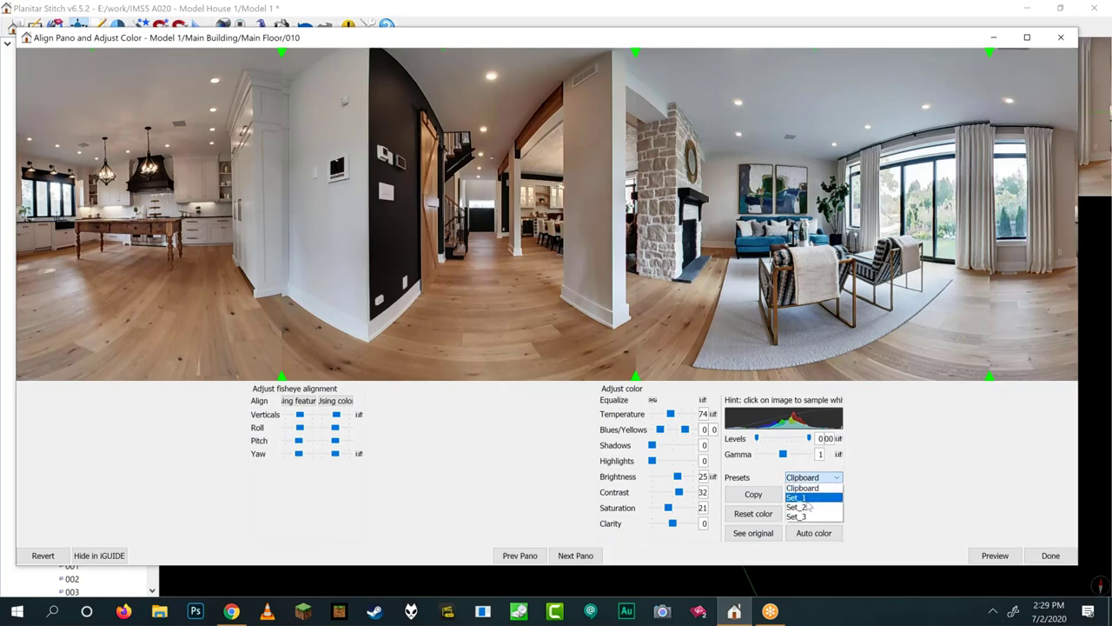
click(807, 497)
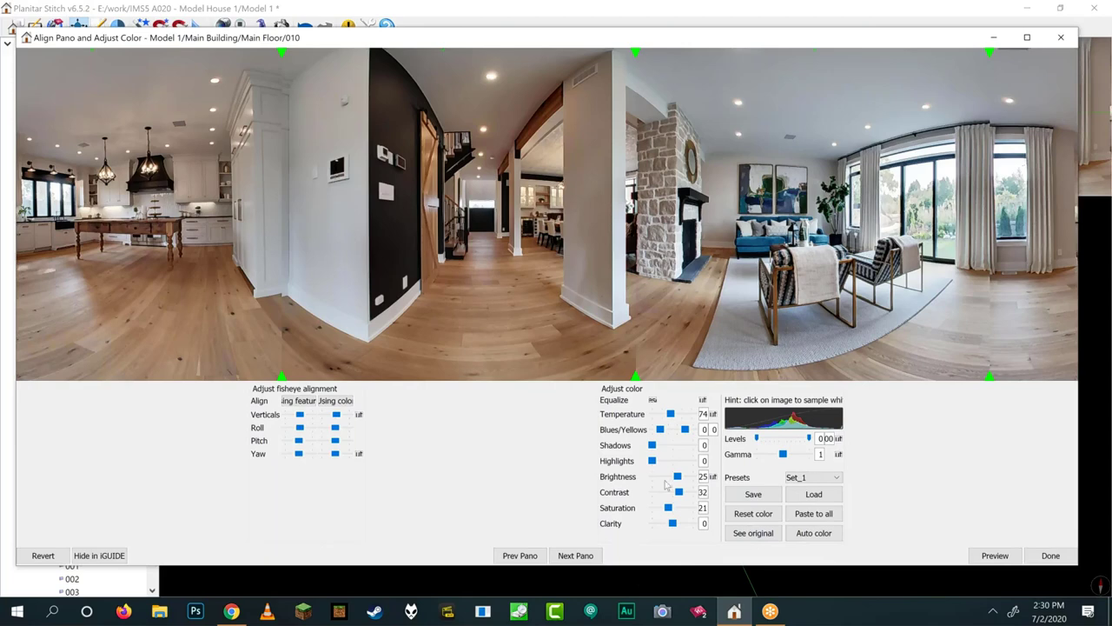
drag(678, 476, 683, 480)
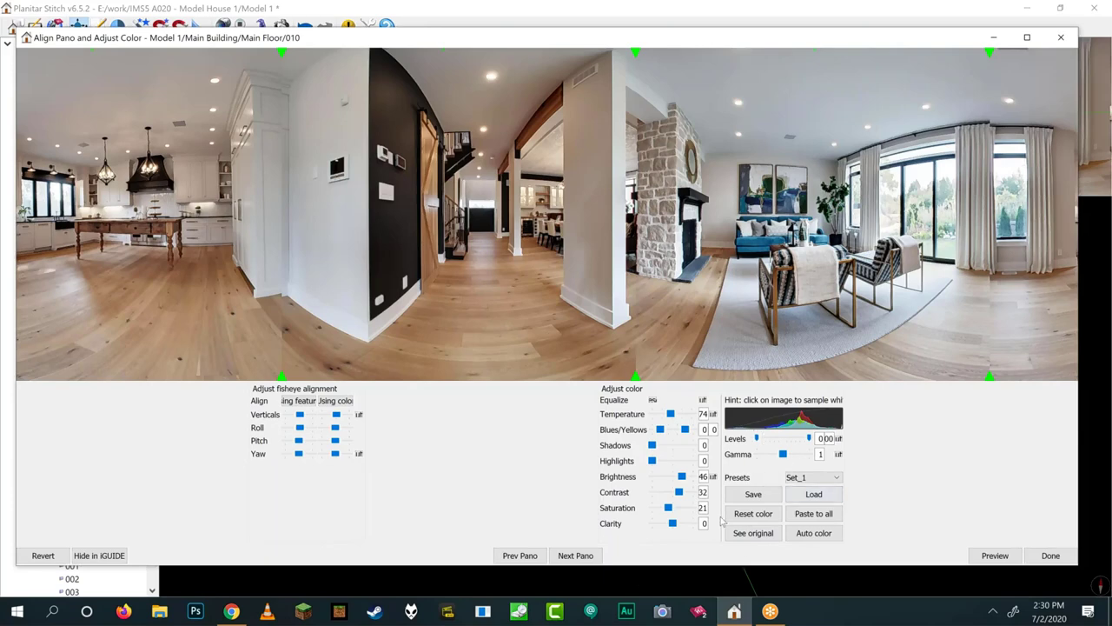
- Save panorama 010's colour settings into Set_1 and reapply that preset
click(734, 495)
click(812, 477)
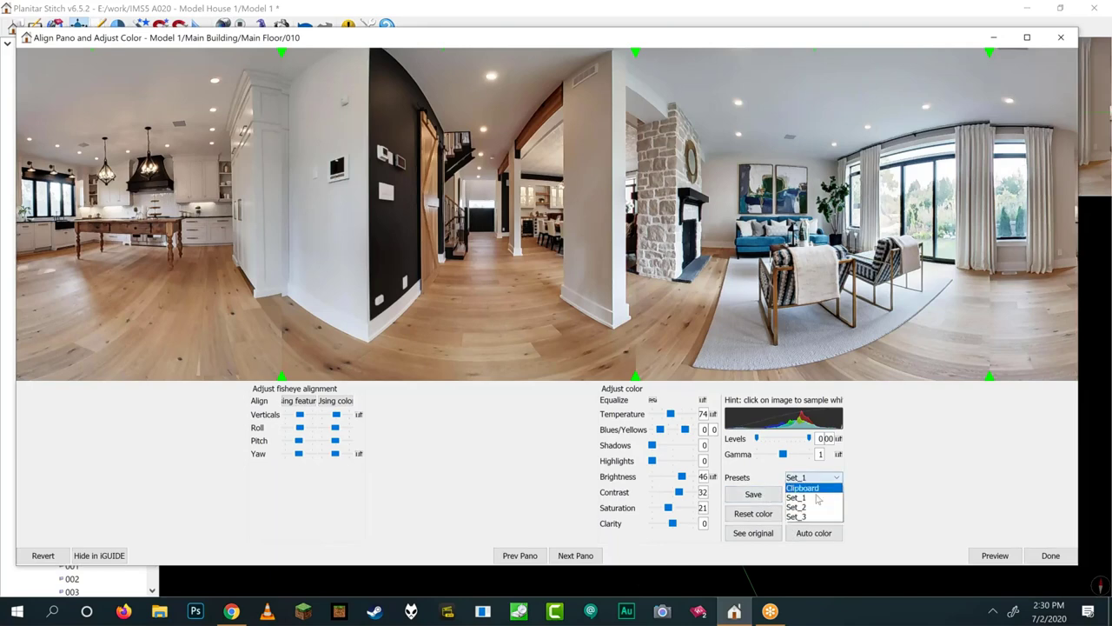
click(858, 532)
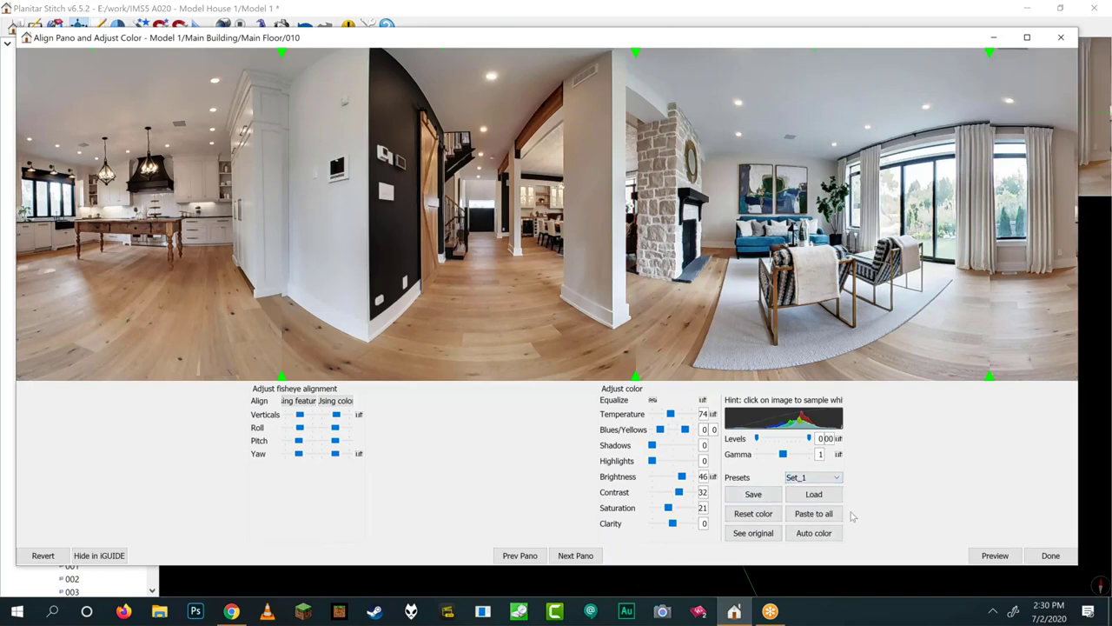
click(812, 497)
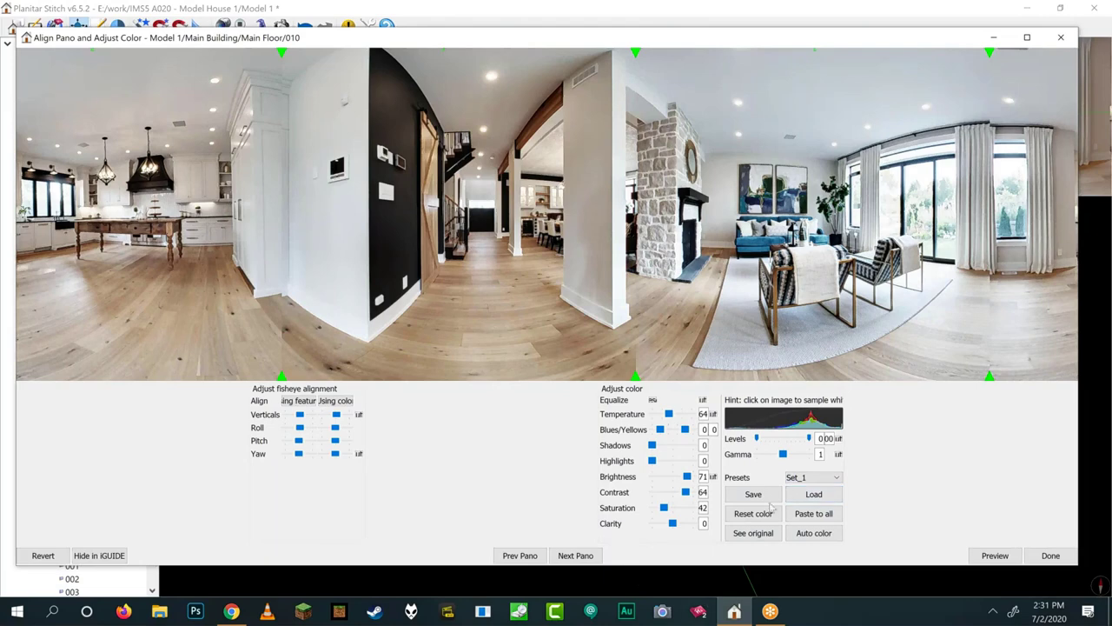
click(813, 493)
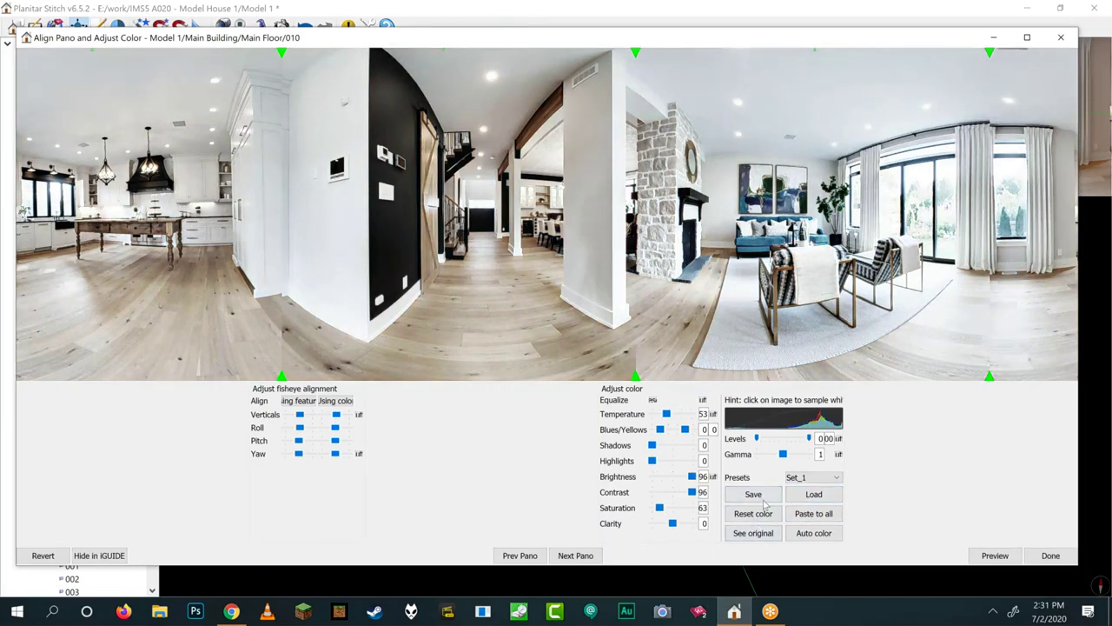
- Drop brightness to 1, lower contrast slightly, and close the adjustment window
drag(691, 476, 676, 493)
click(674, 495)
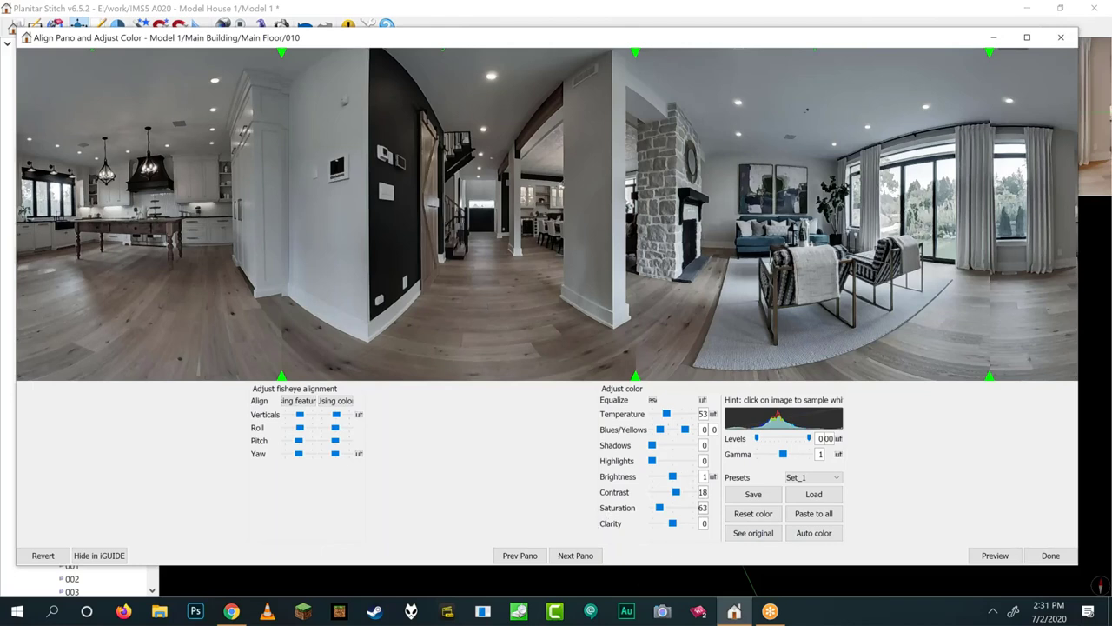
click(1061, 38)
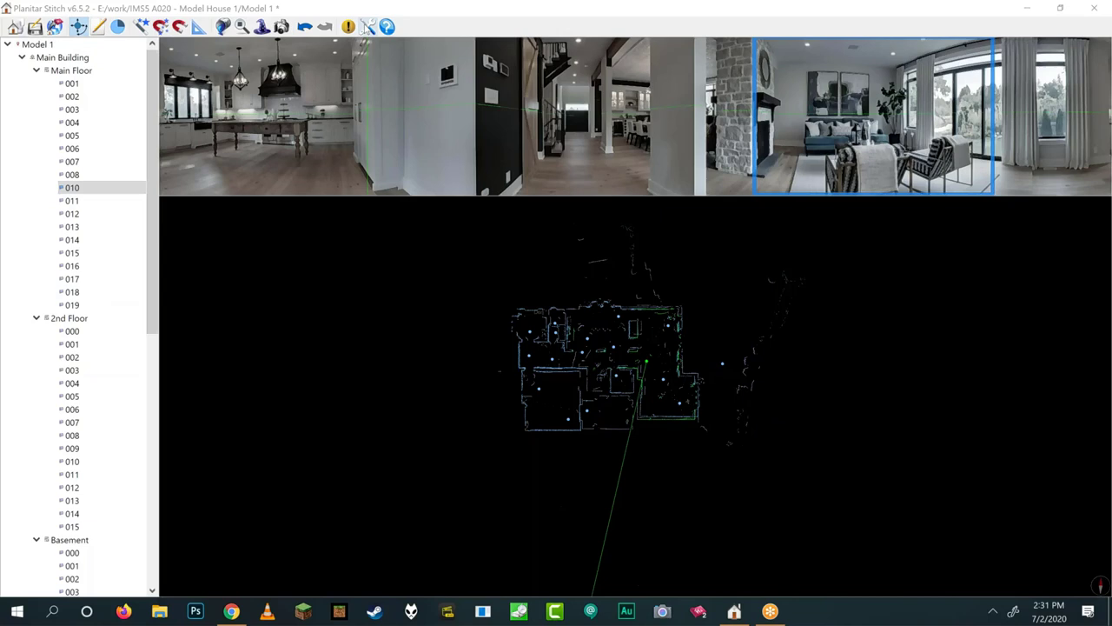
- In program settings, make Set_1 the preset auto-applied on import, then close them
key(ctrl+comma)
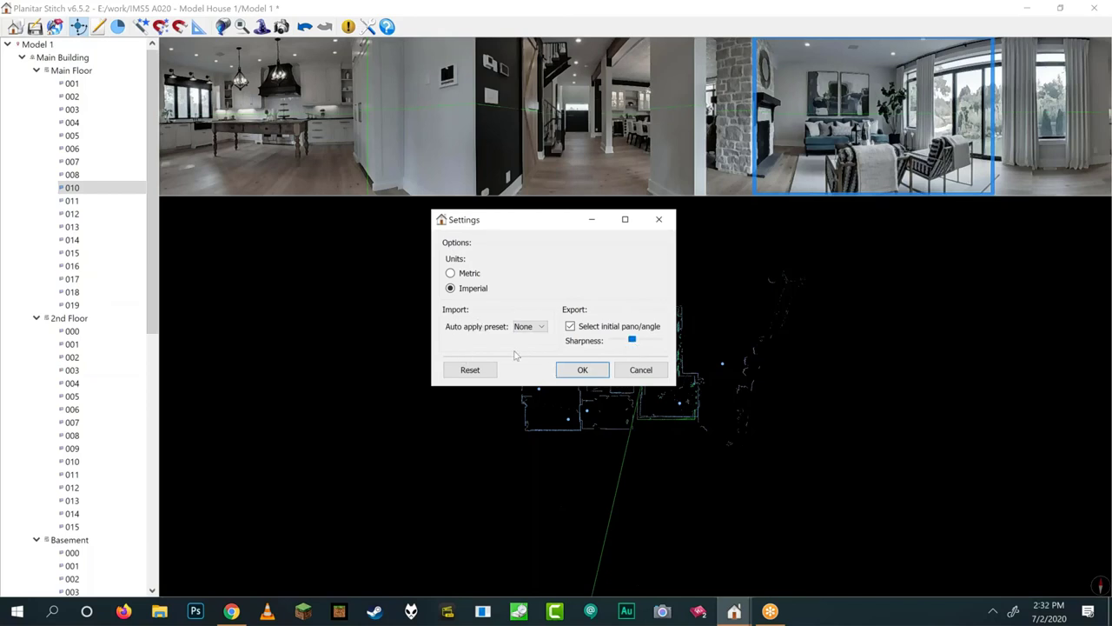
click(532, 328)
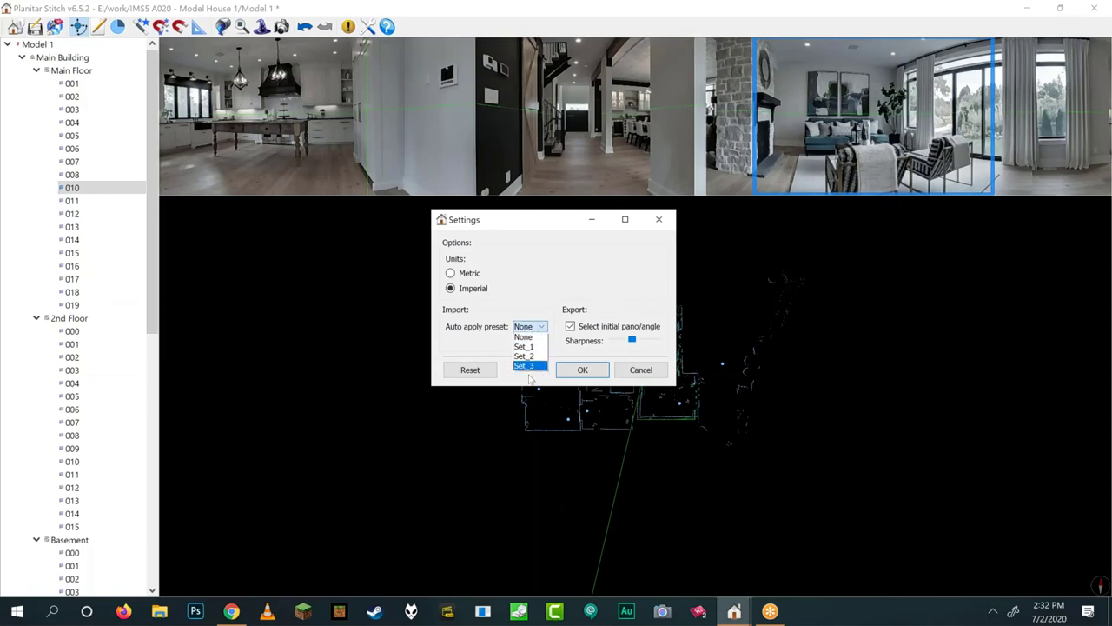
click(531, 270)
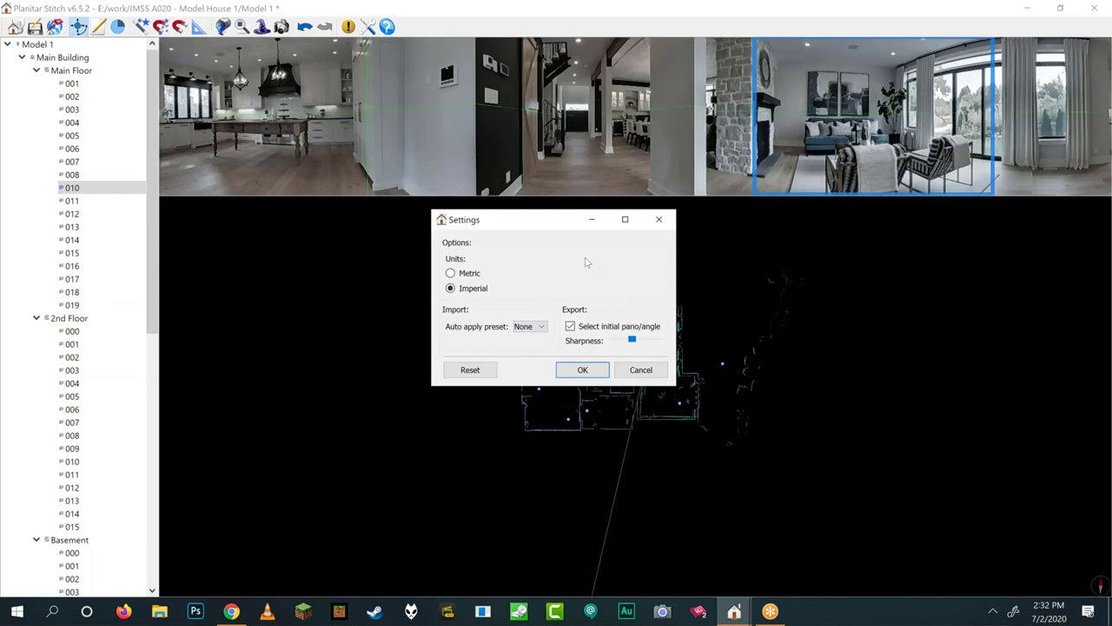
click(543, 329)
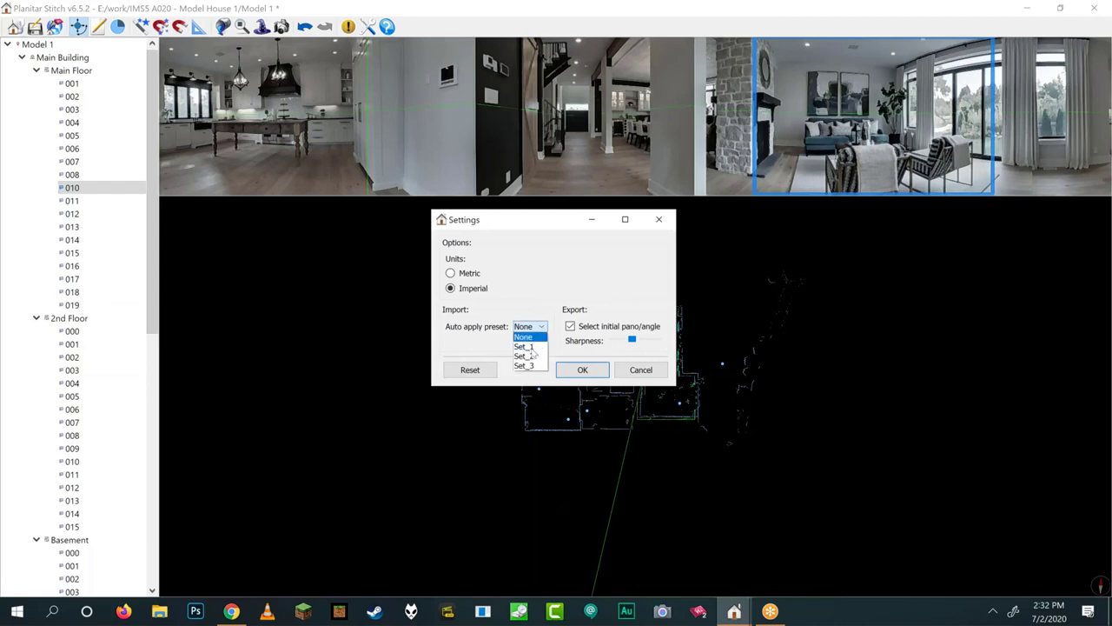
click(531, 347)
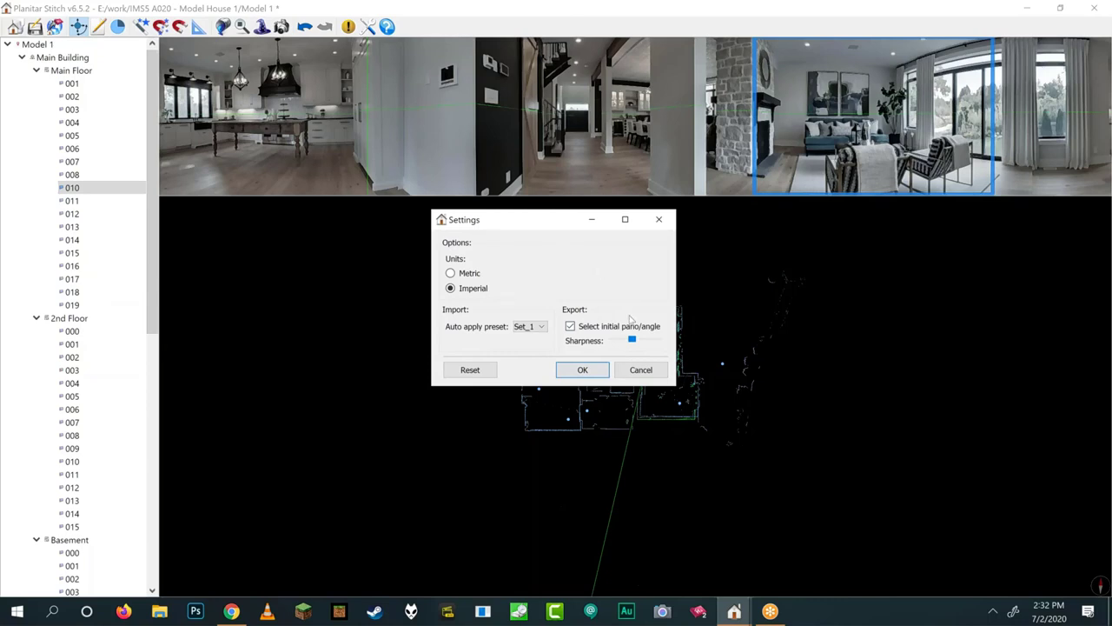
click(640, 370)
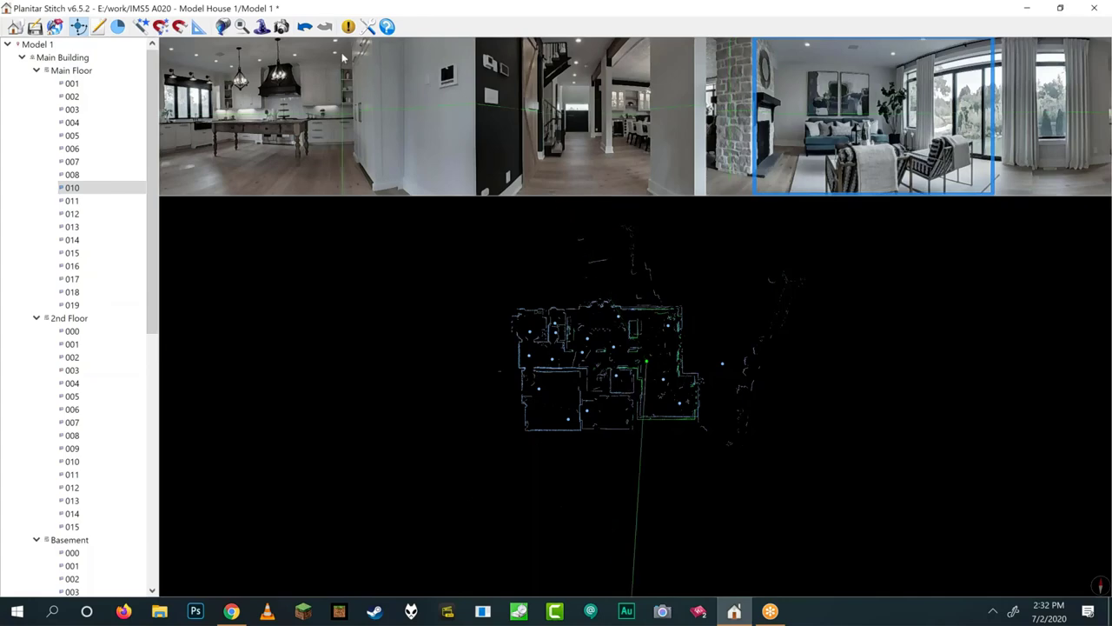
- Reopen the Align Pano and Adjust Color window for panorama 010
click(261, 26)
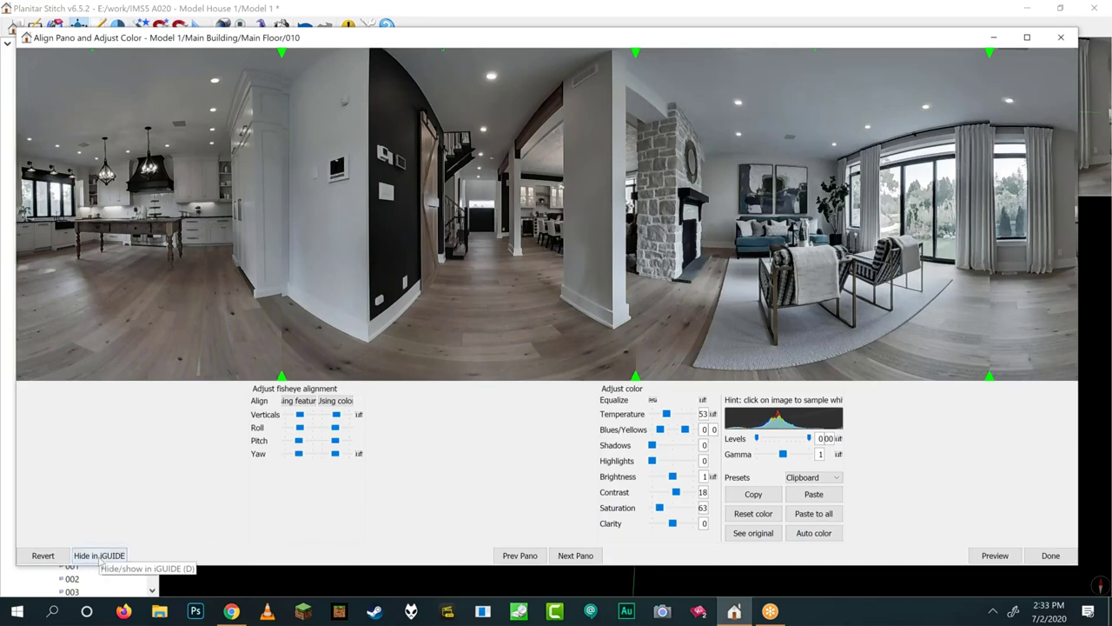
- Maximize the adjustment window and step from panorama 010 through to 015
key(Page_Down)
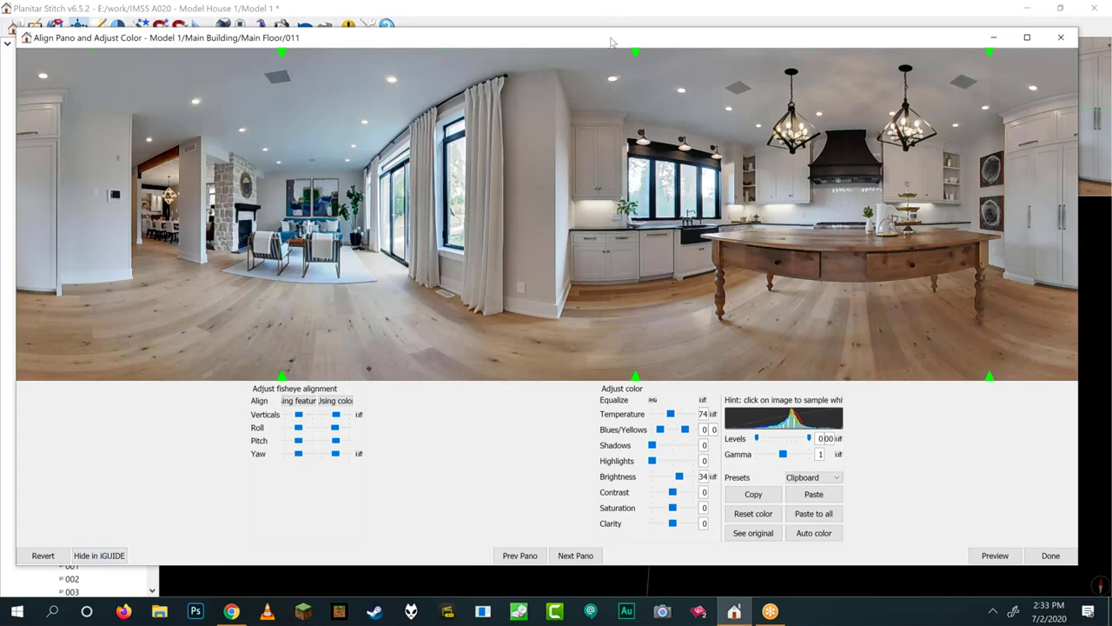
drag(614, 42, 876, 169)
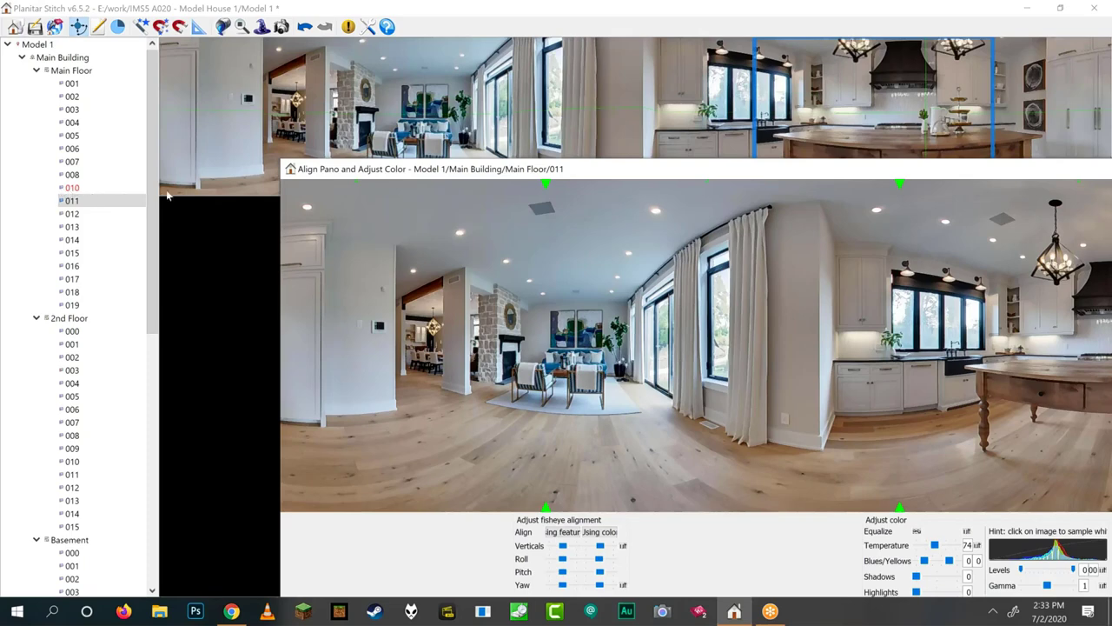
double_click(643, 172)
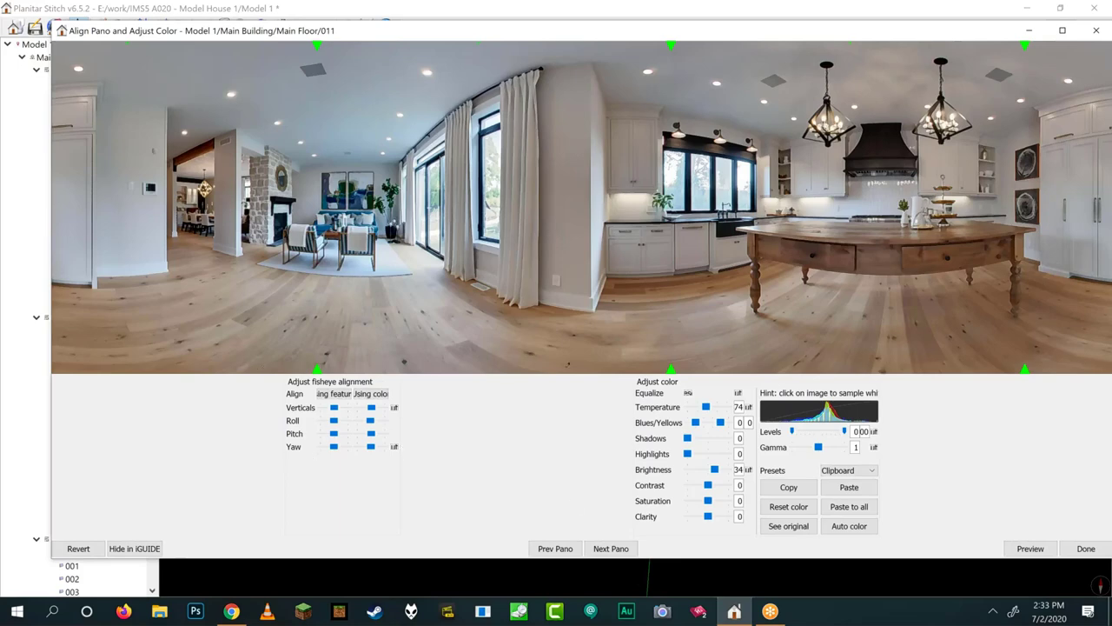
click(612, 549)
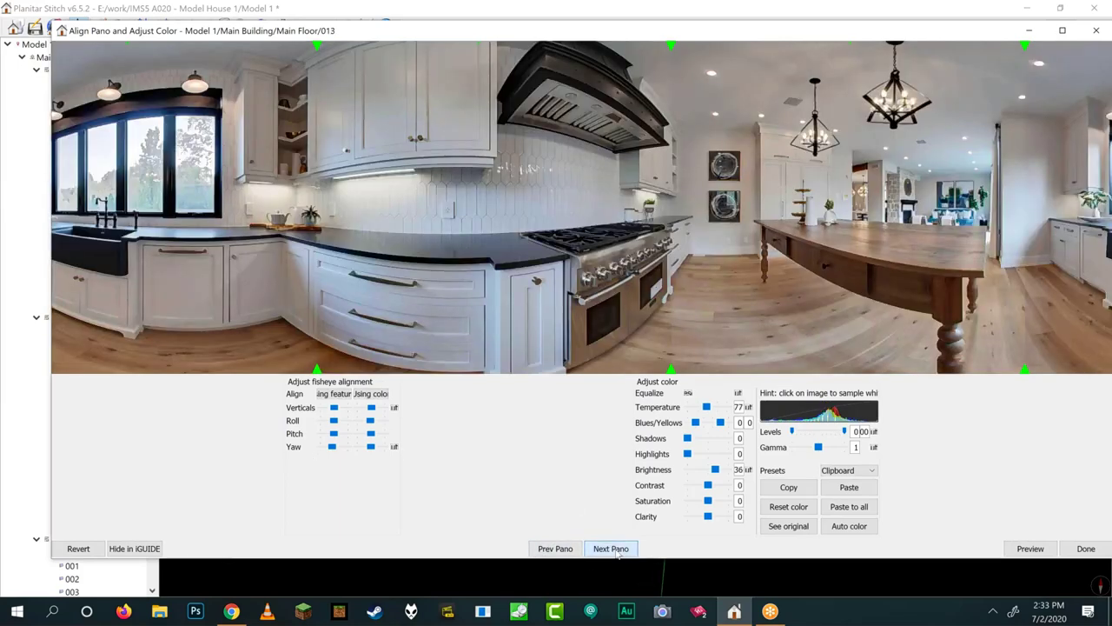
click(612, 549)
click(613, 549)
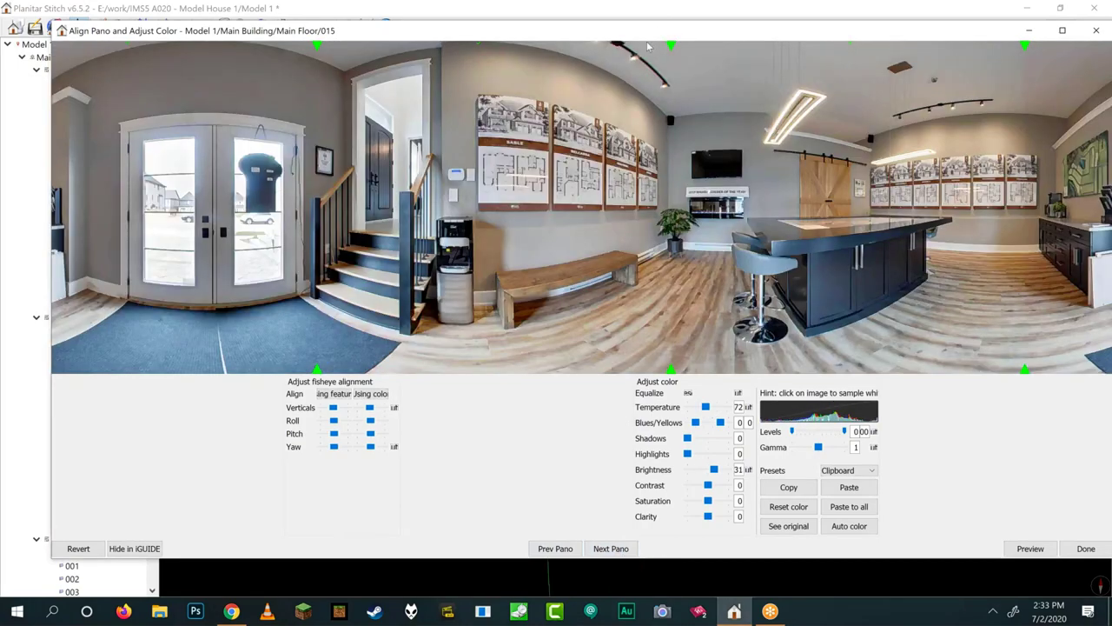
- Preview panorama 015's adjusted result, then close the preview
drag(669, 39, 396, 26)
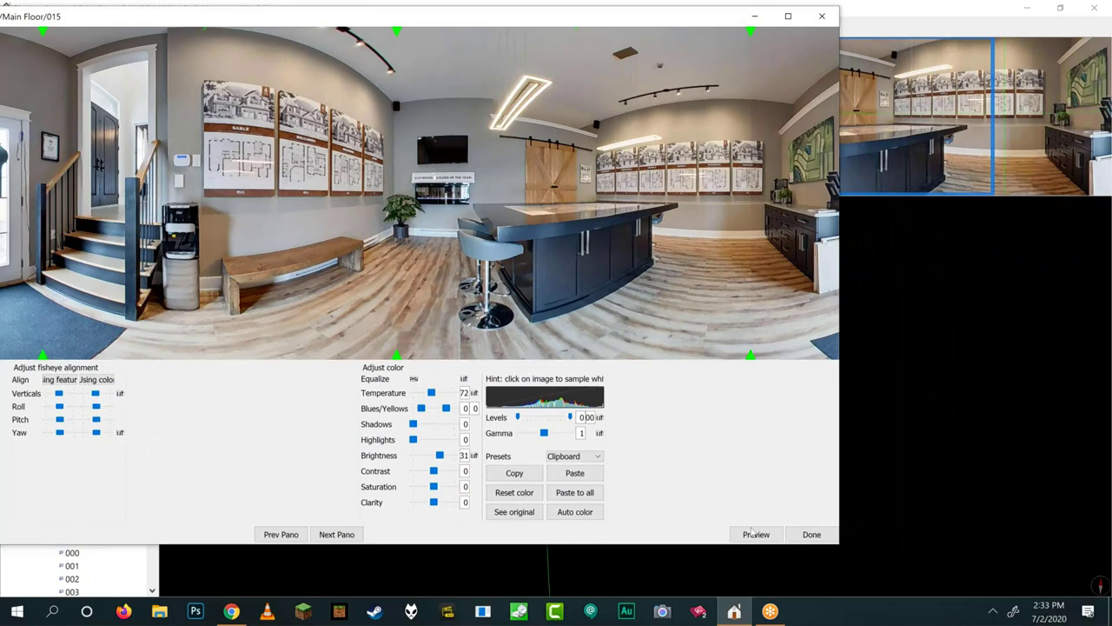
click(756, 534)
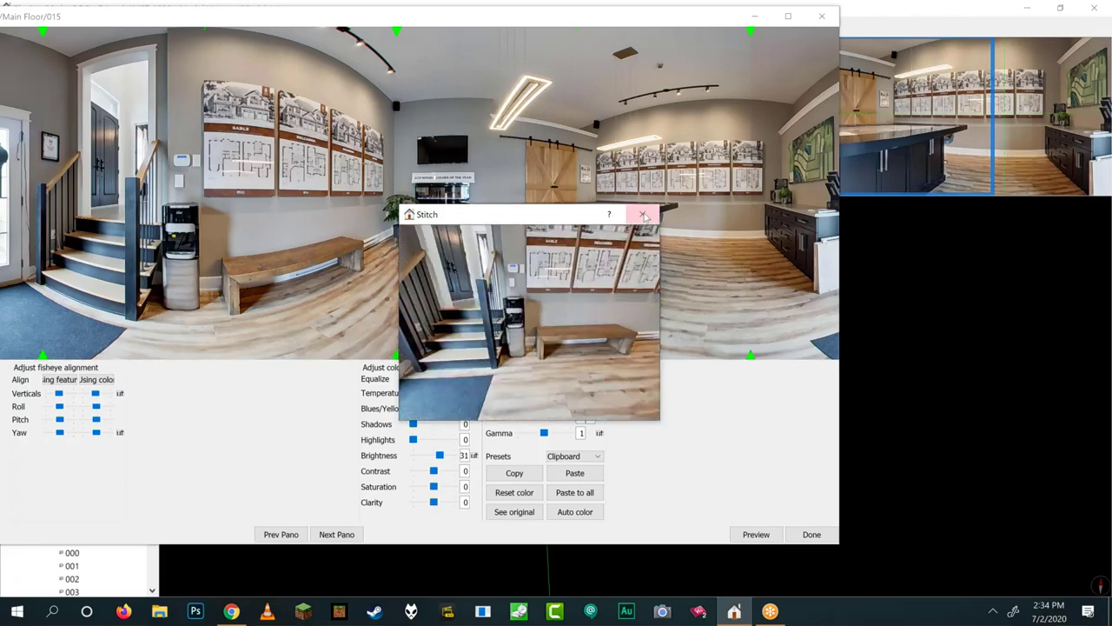
click(642, 214)
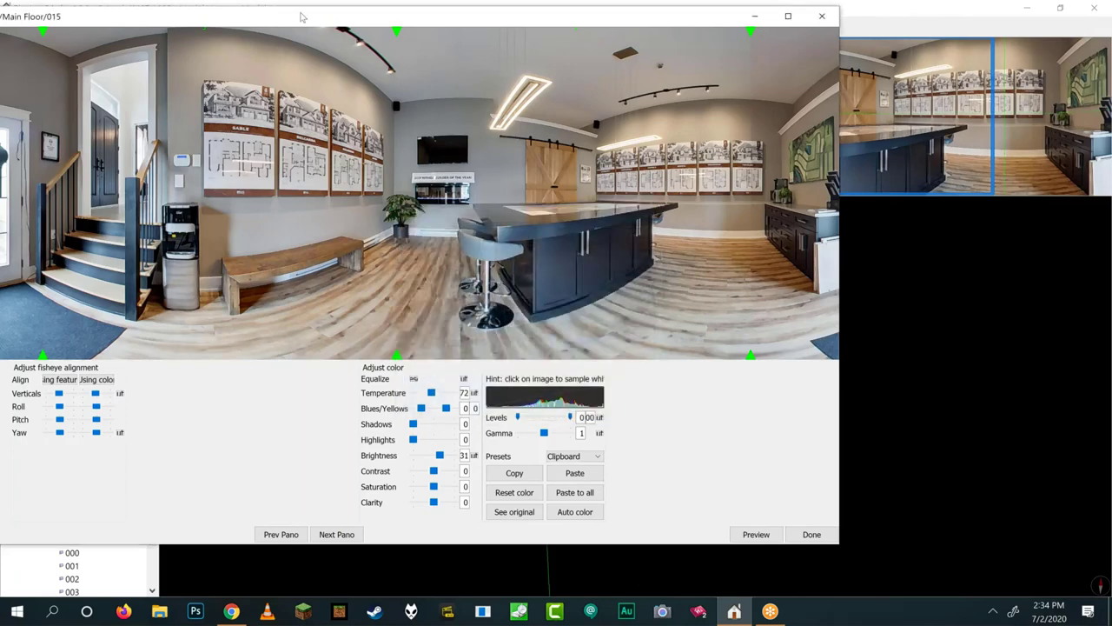
drag(302, 17, 275, 37)
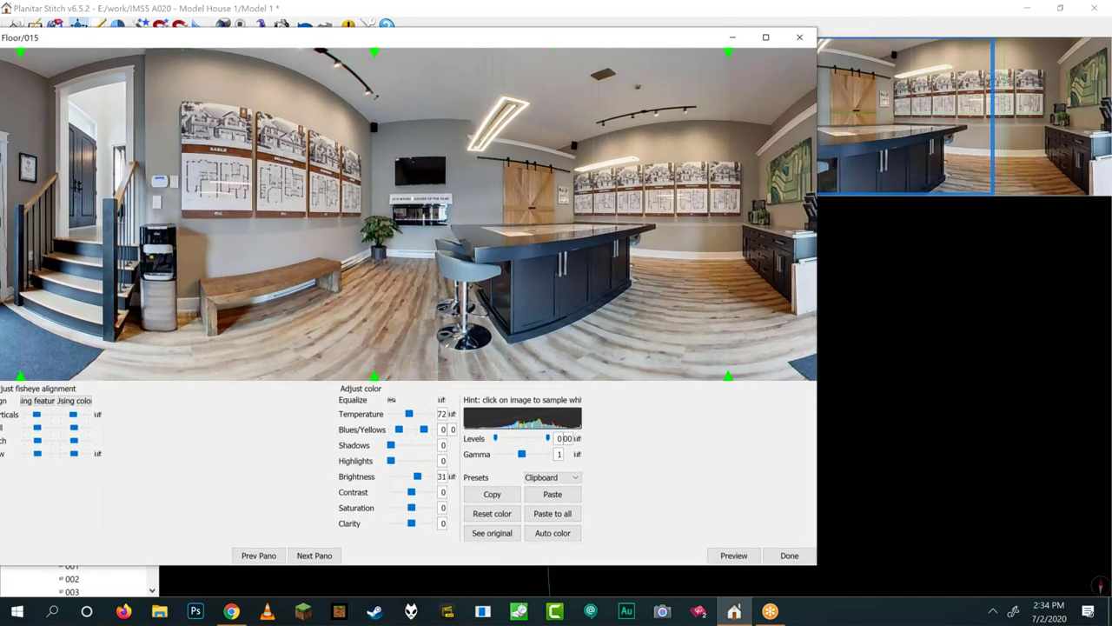
- Close panorama 015's adjustment window with Done
click(789, 555)
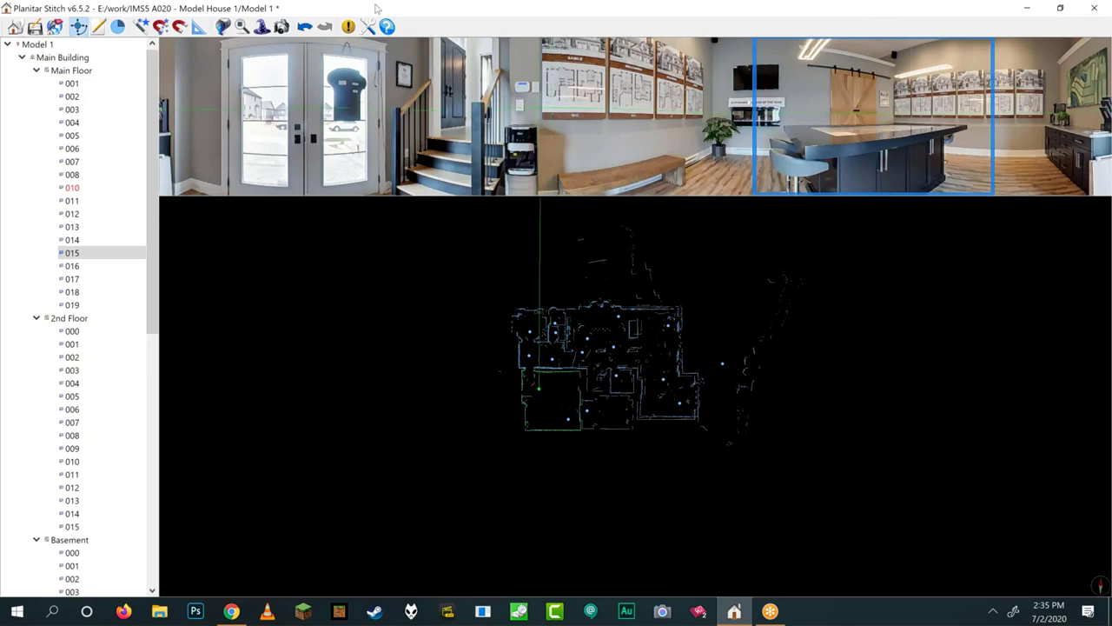
- Capture a snapshot framing the showroom island, house-plan wall and kitchen cabinets
click(281, 28)
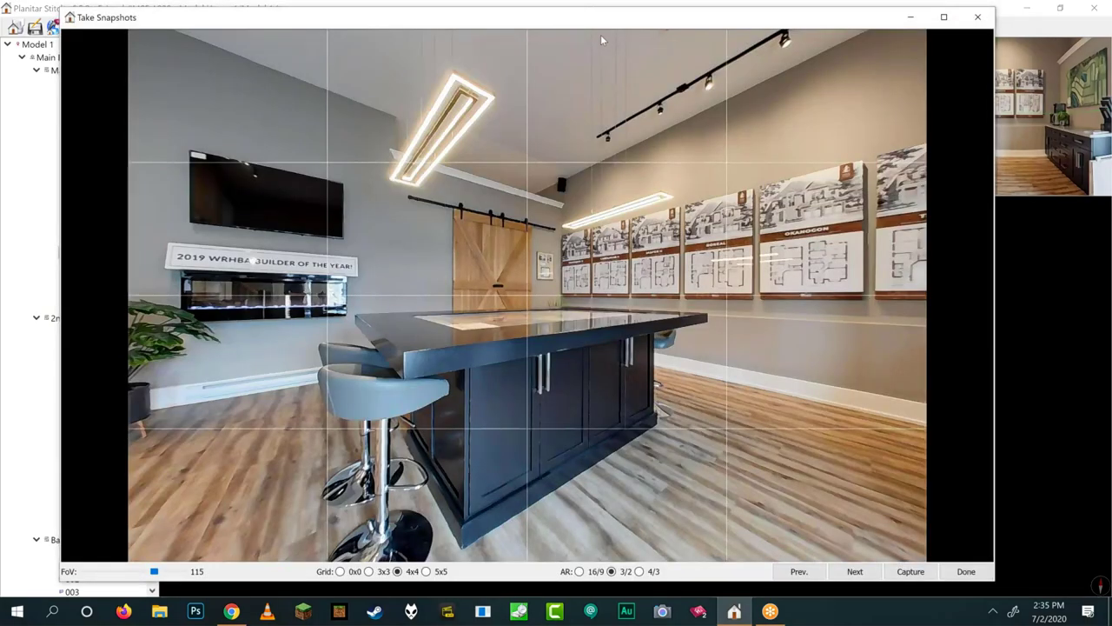
drag(695, 315, 662, 323)
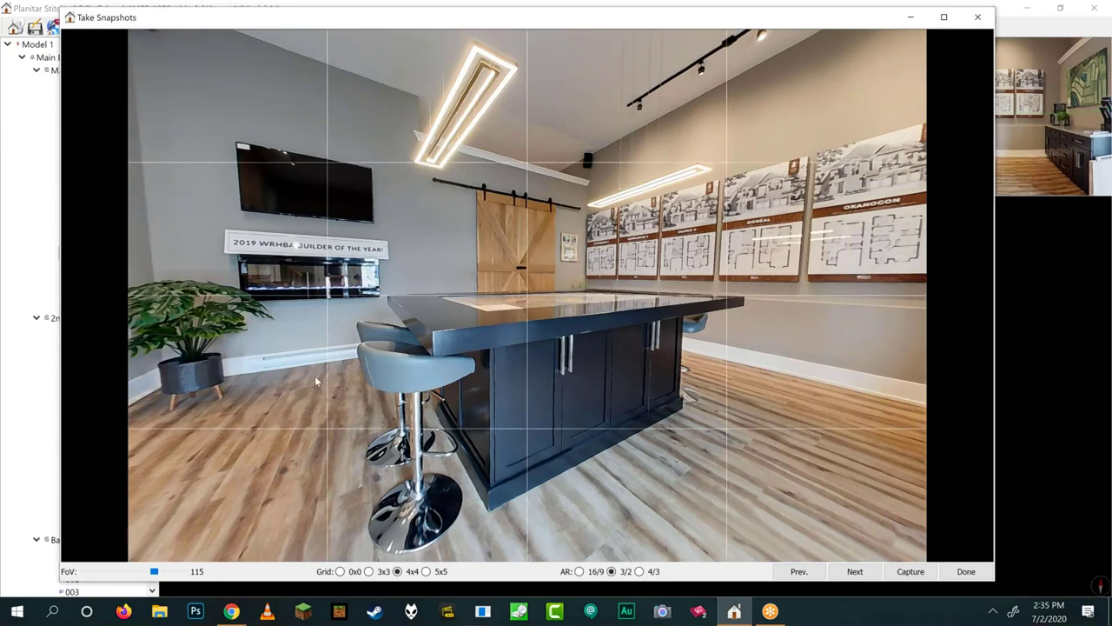
drag(293, 345, 377, 249)
drag(691, 285, 600, 287)
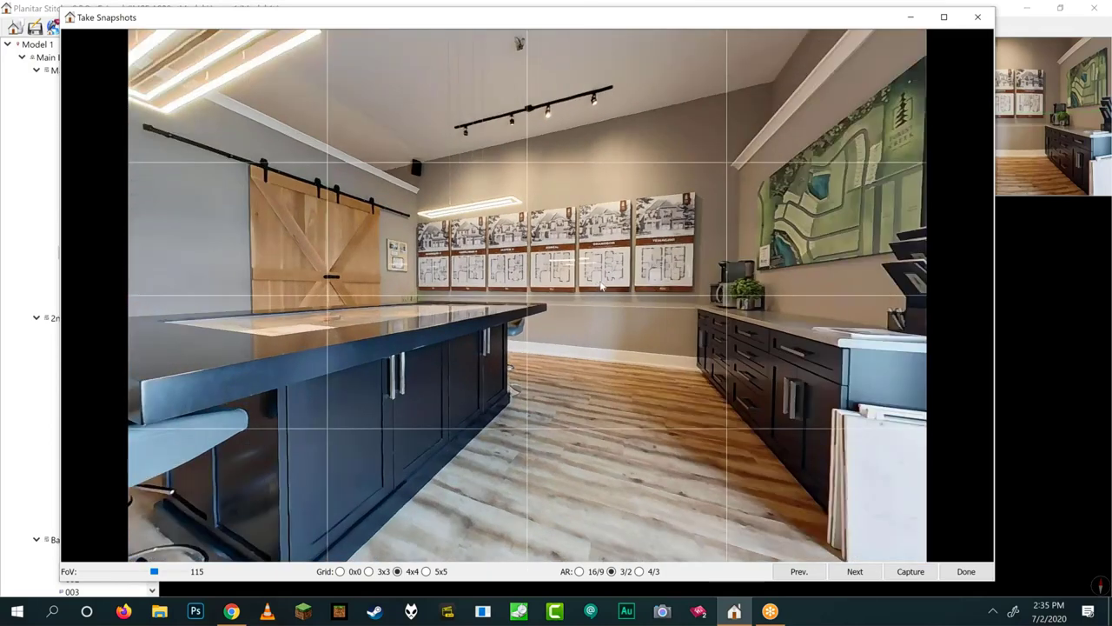
drag(513, 338, 639, 340)
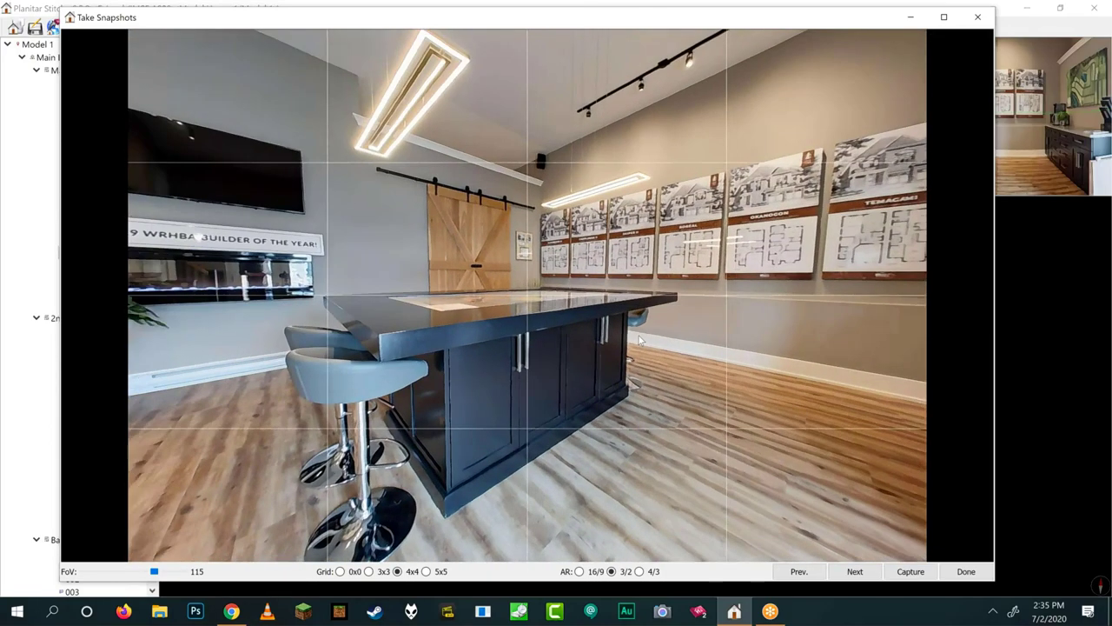
drag(475, 26, 414, 20)
drag(409, 287, 447, 285)
drag(521, 282, 572, 238)
mouse_move(549, 305)
mouse_down()
mouse_move(546, 324)
mouse_move(556, 316)
mouse_up()
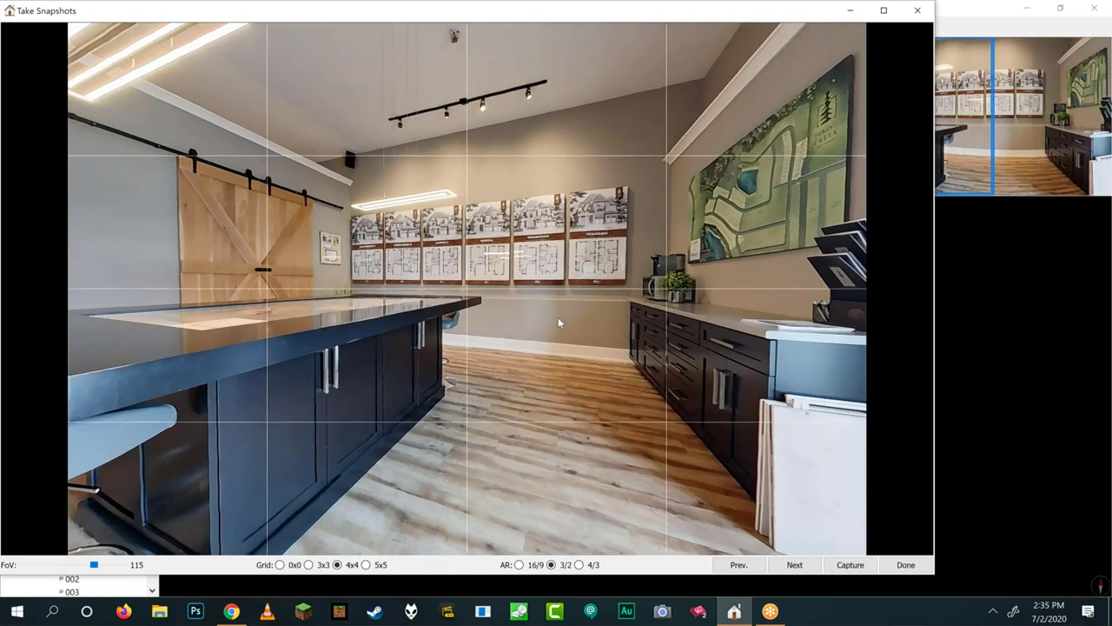
click(858, 565)
- Try 4:3 and 16:9 snapshot aspect ratios, ending back on 3:2
click(580, 565)
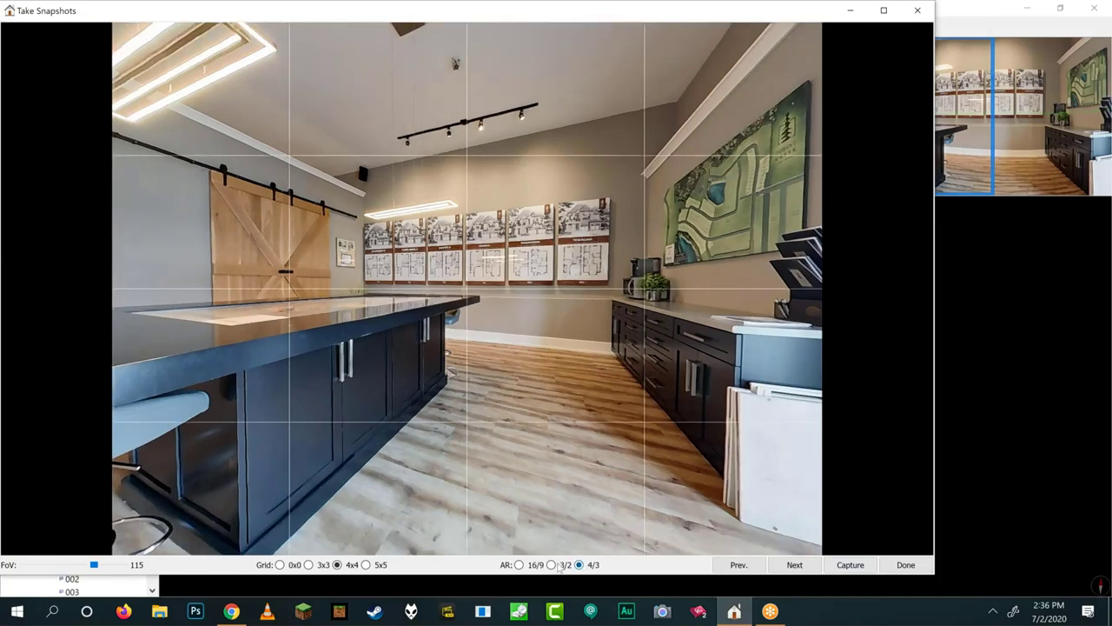
click(550, 565)
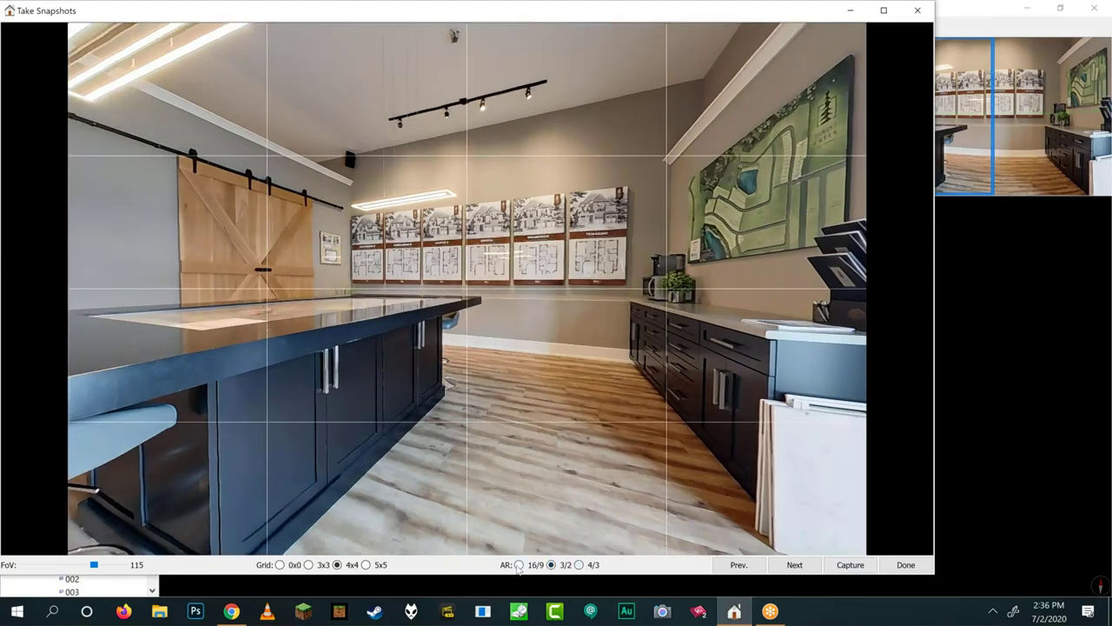
click(518, 565)
click(551, 564)
click(366, 564)
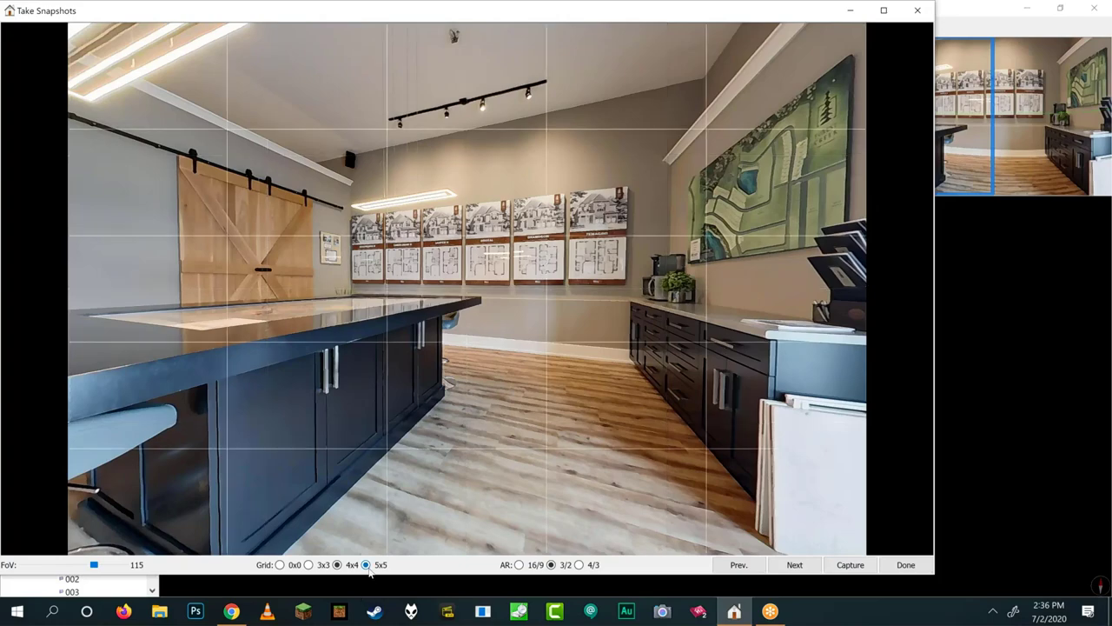
drag(626, 358, 628, 244)
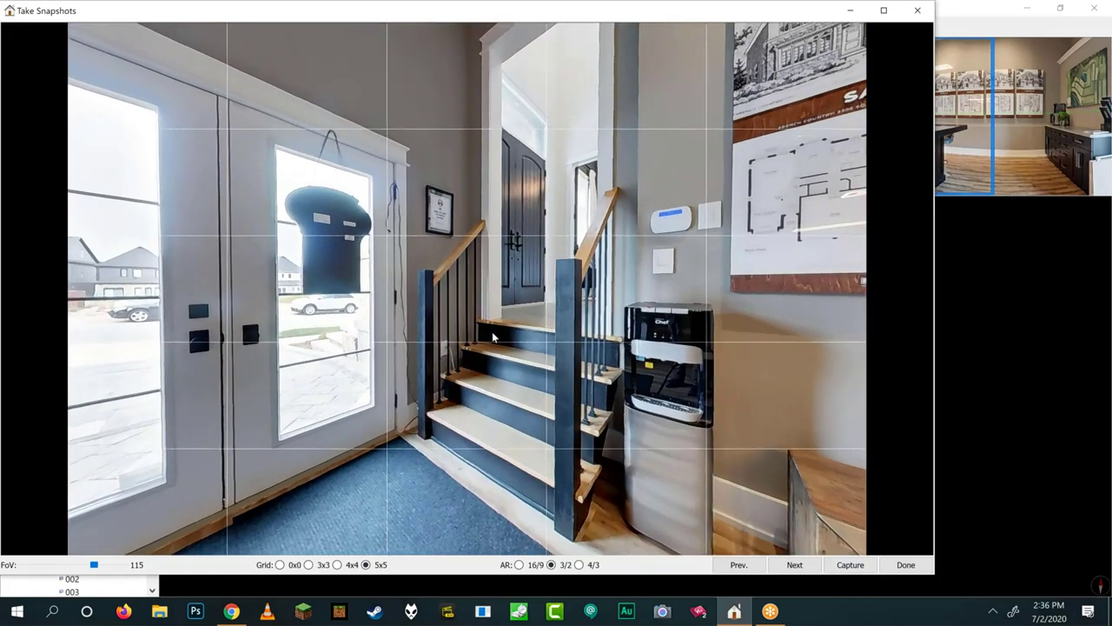
drag(664, 277, 663, 277)
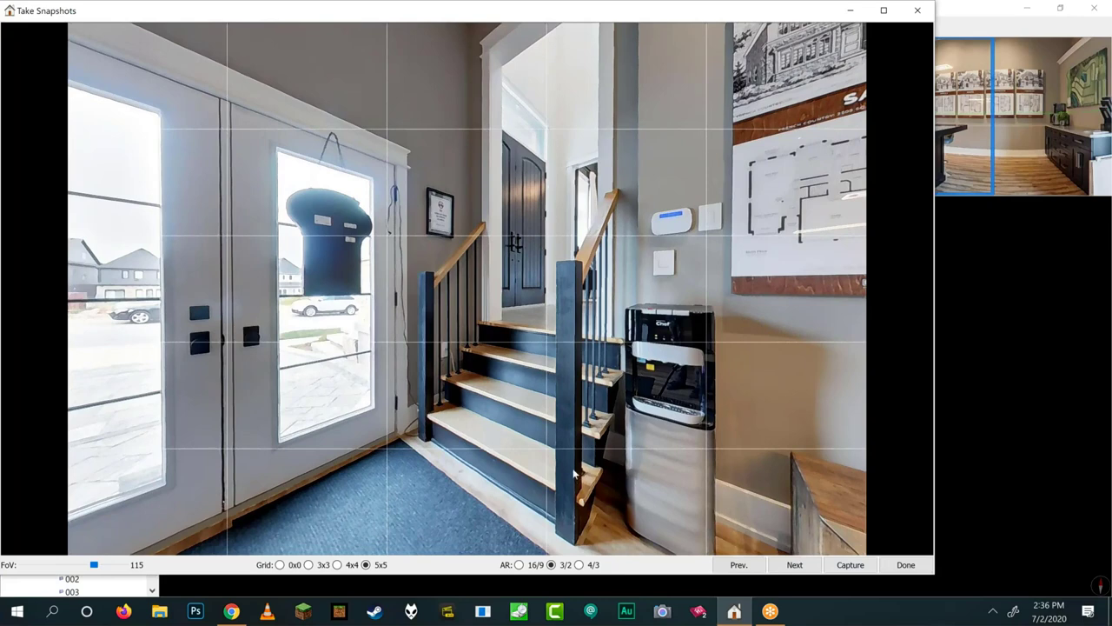
drag(573, 475, 788, 393)
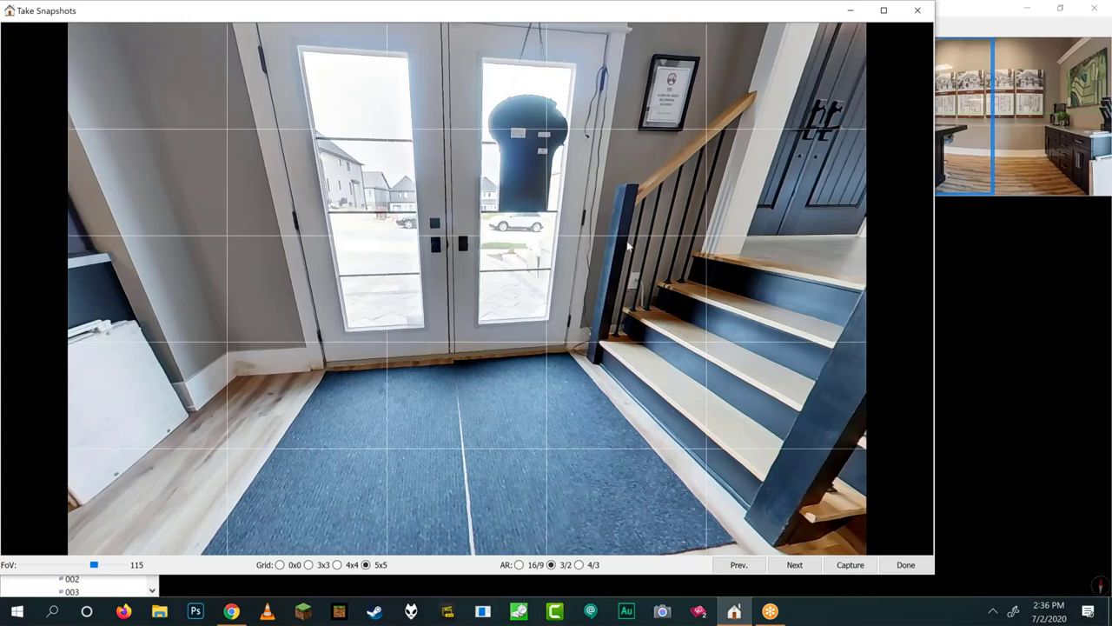
drag(551, 193, 554, 279)
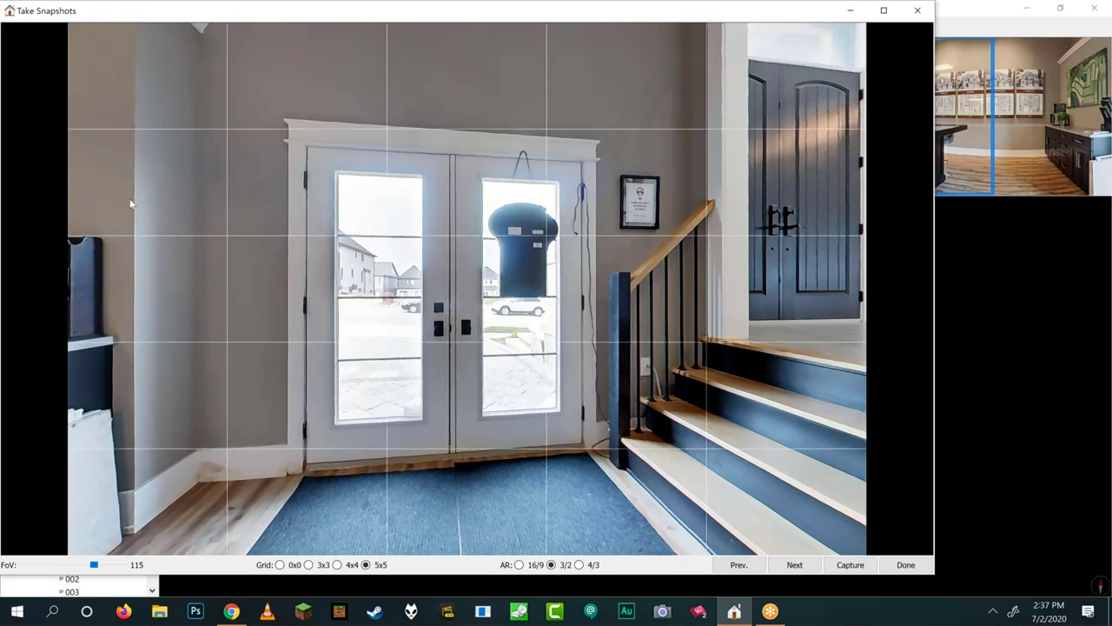
drag(482, 211, 179, 415)
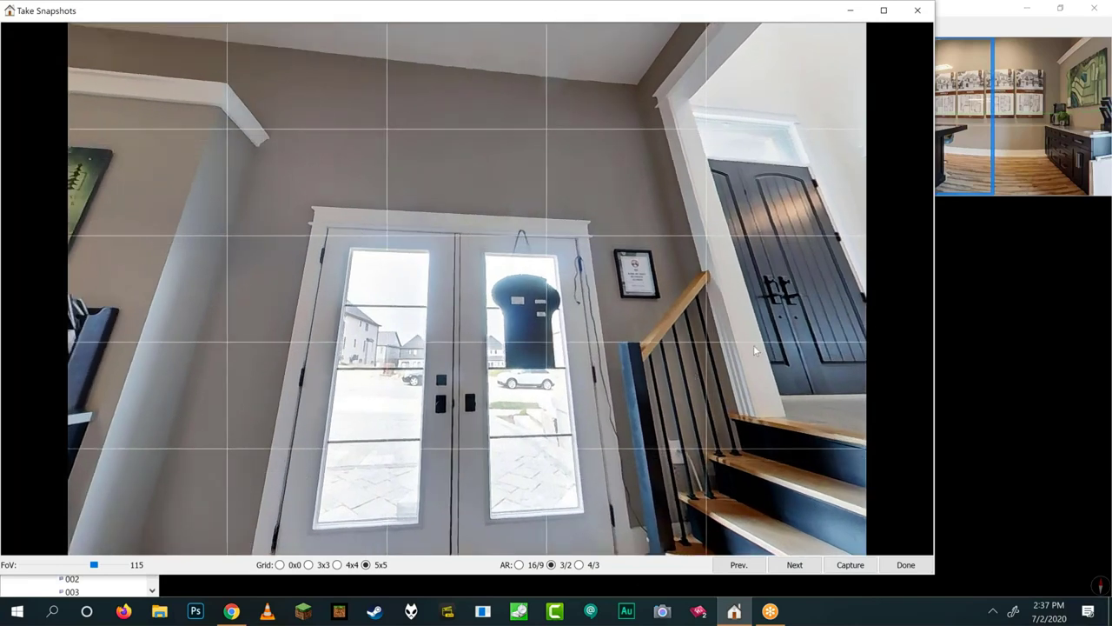
drag(754, 344, 563, 362)
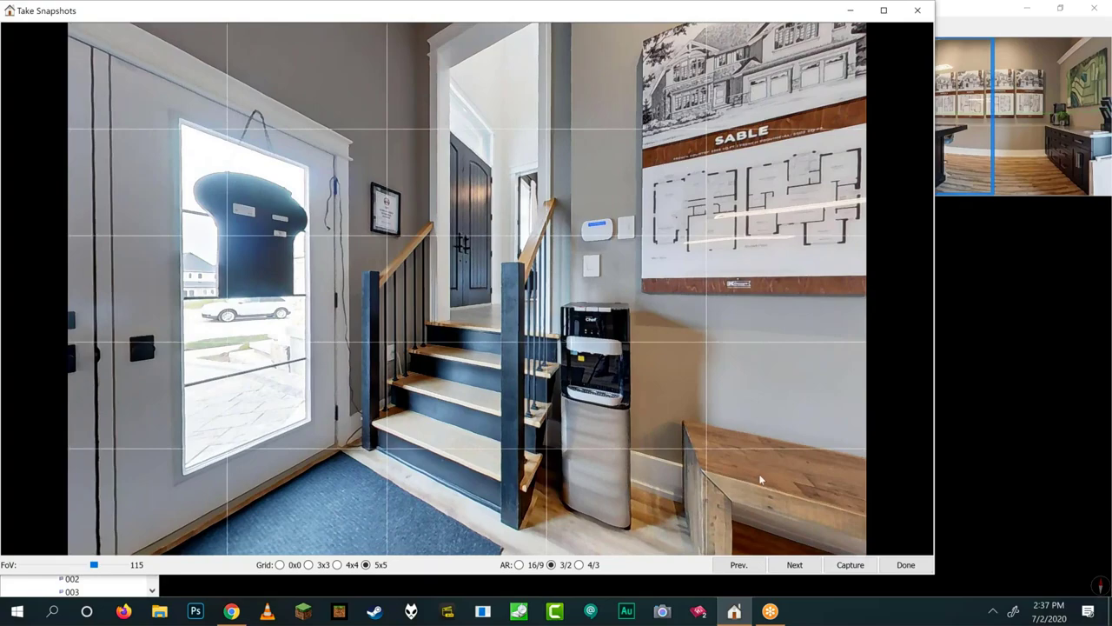
drag(669, 363, 645, 422)
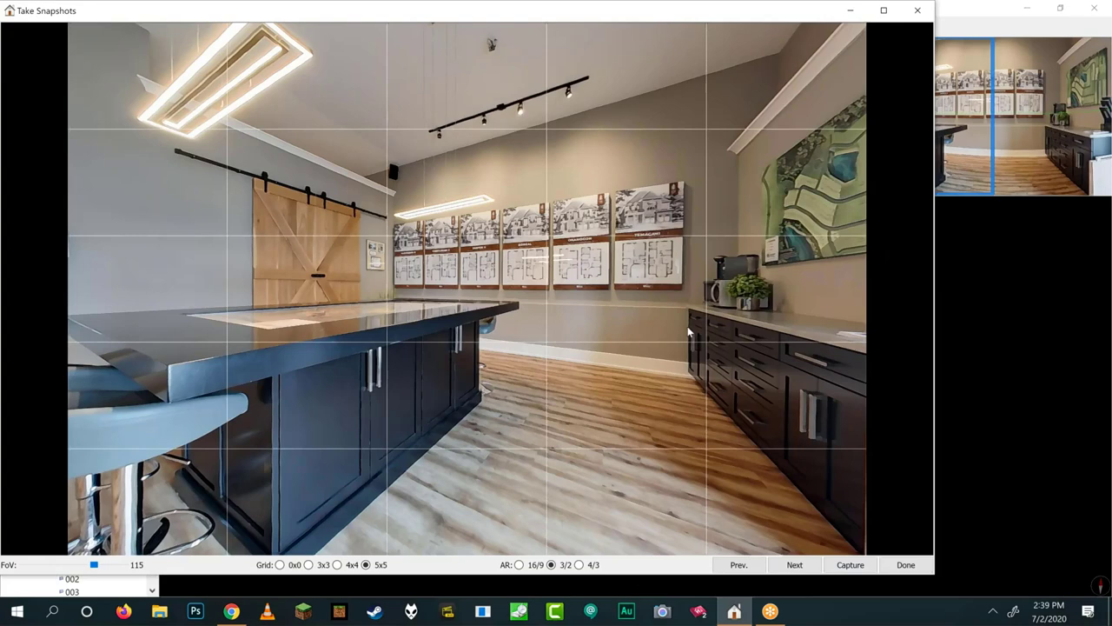
- Pan the showroom panorama across the walls and posters, then set the snapshot field of view to 145
drag(476, 346, 511, 346)
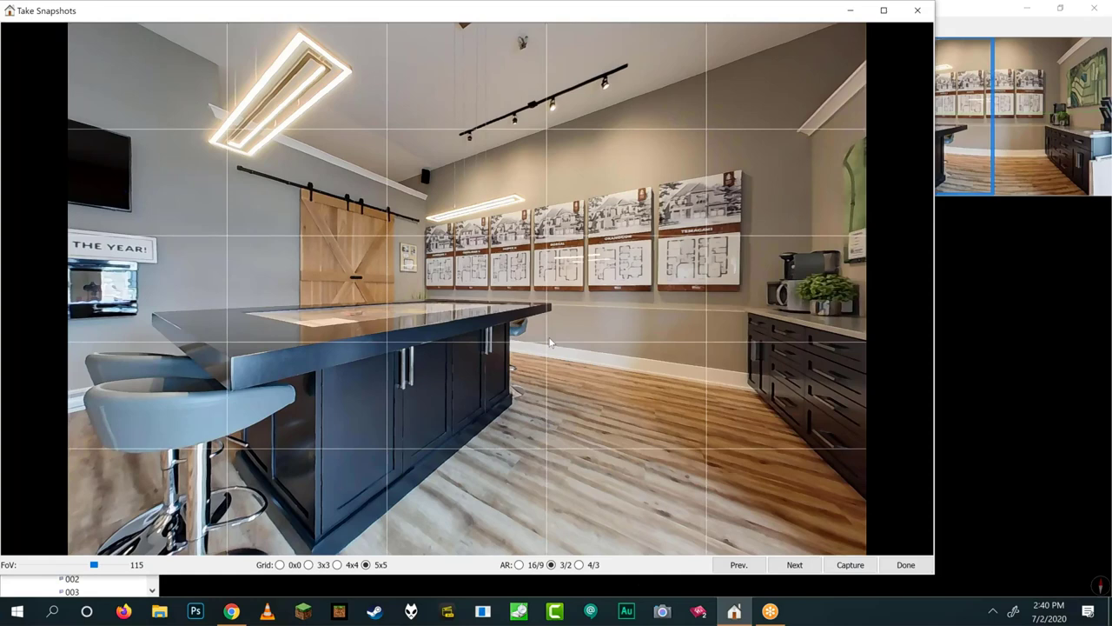
drag(549, 343, 554, 386)
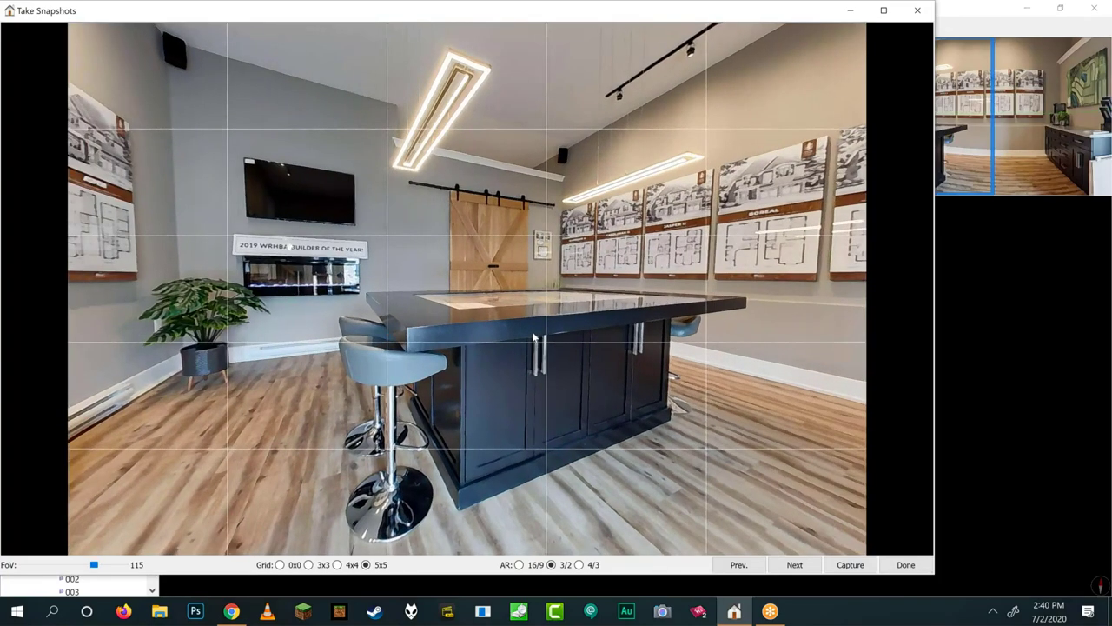
drag(568, 337, 581, 315)
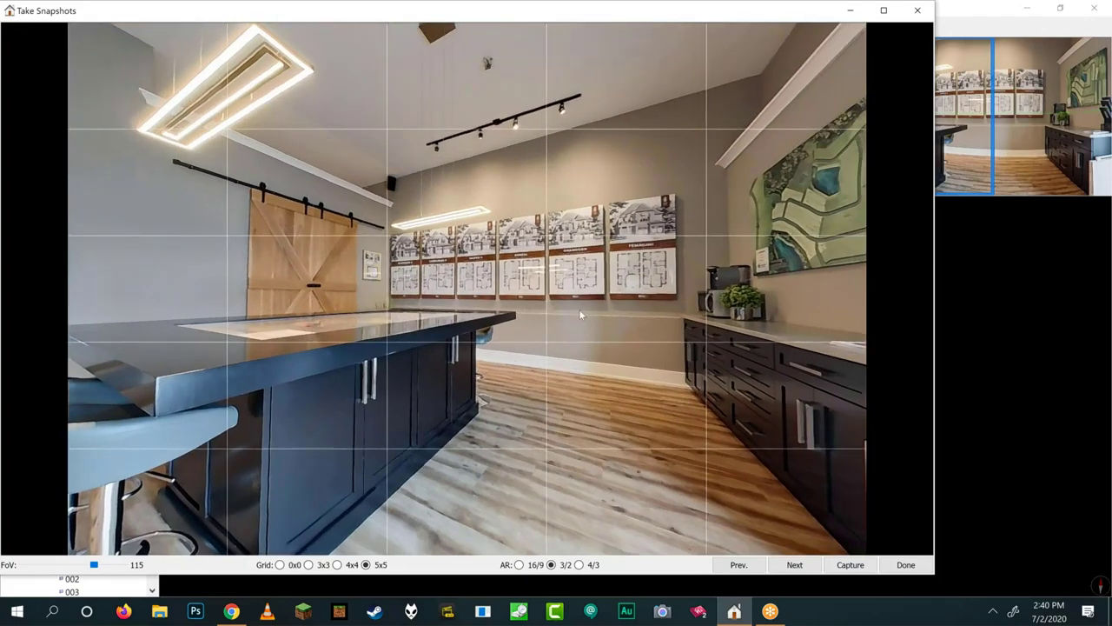
drag(655, 329, 681, 326)
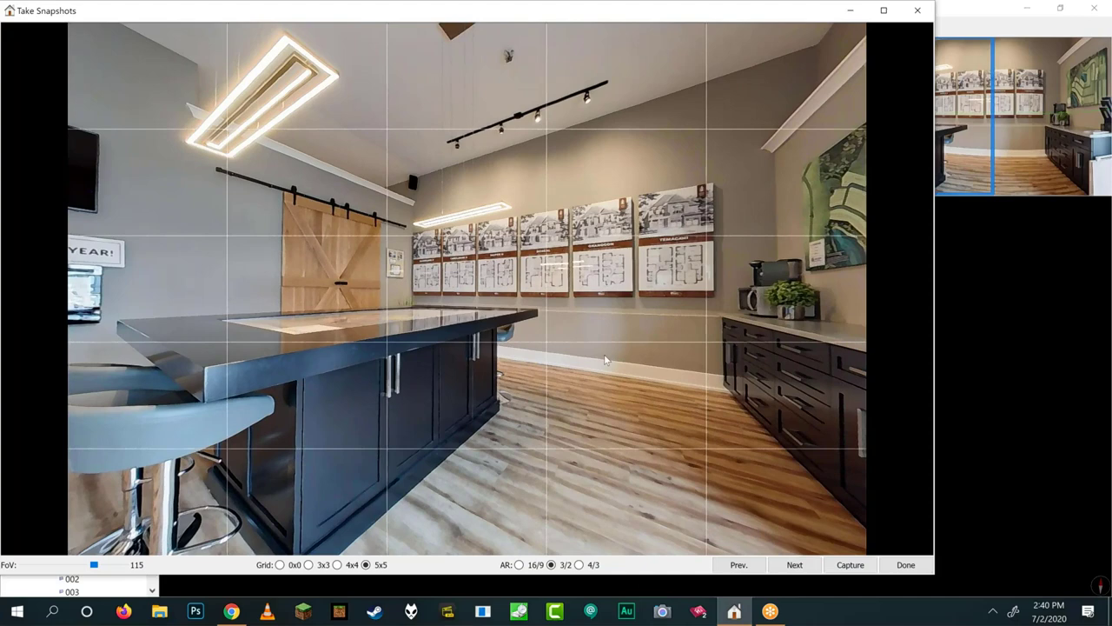
drag(622, 357, 687, 346)
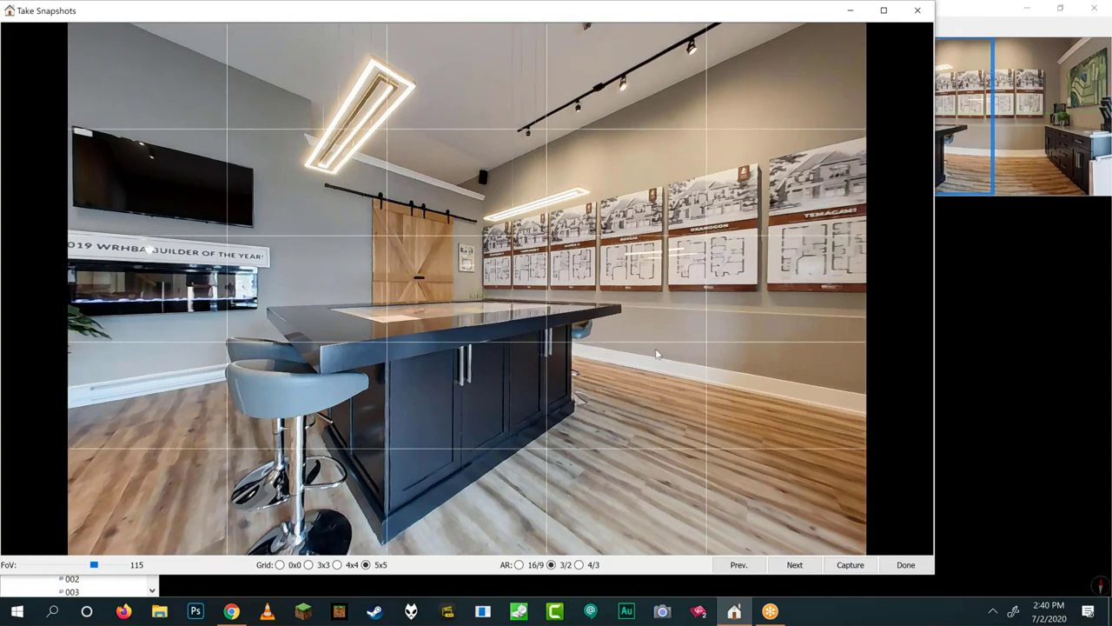
drag(662, 356, 634, 354)
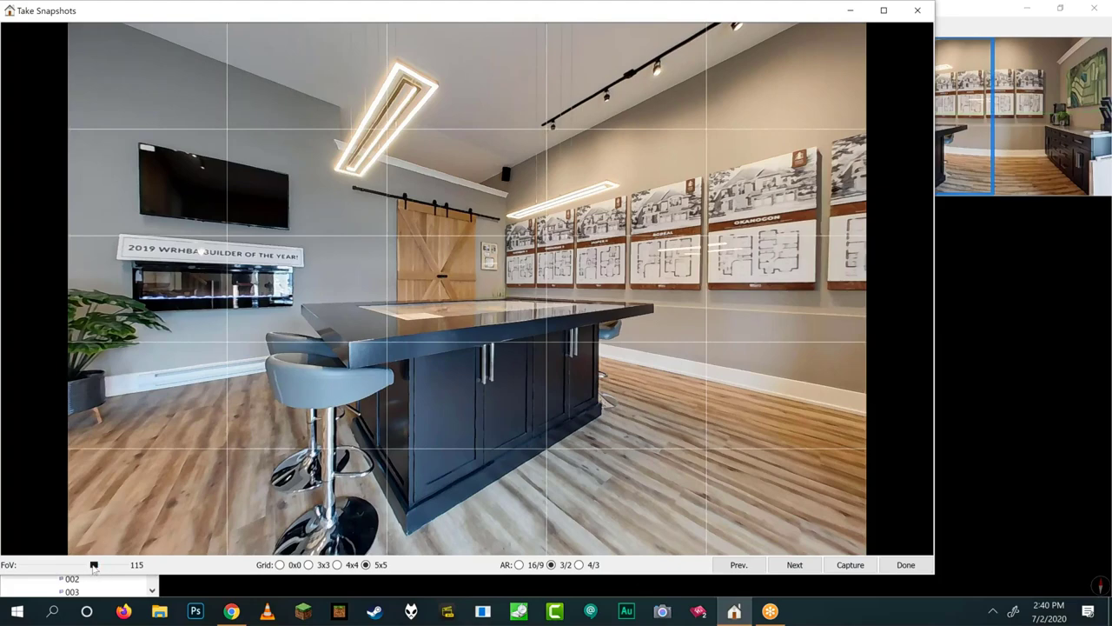
drag(92, 565, 137, 567)
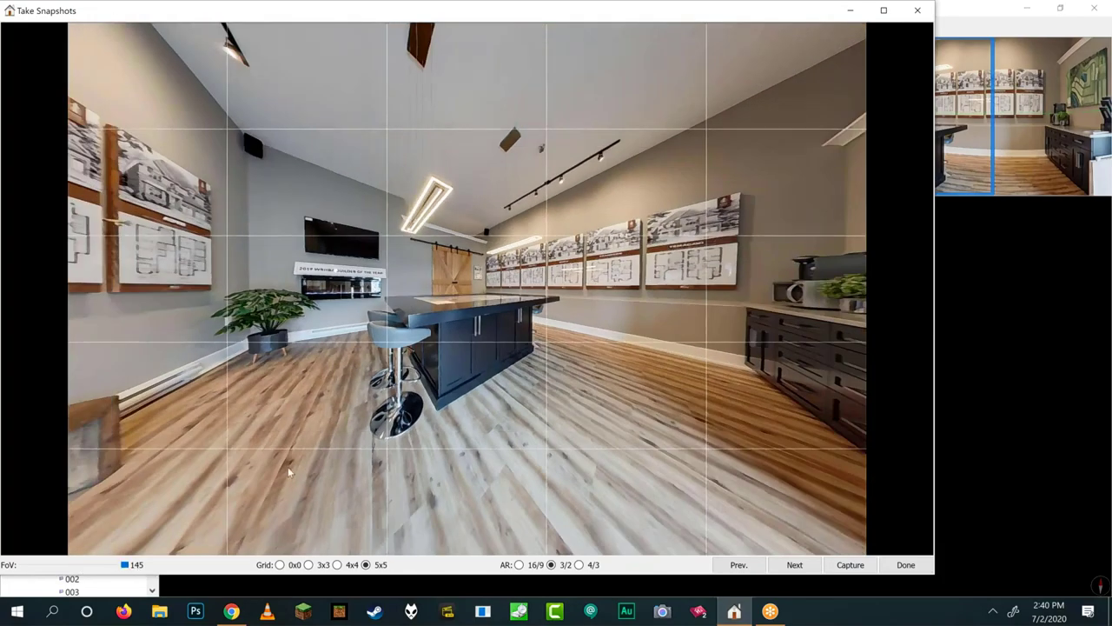
- Reframe the panorama and adjust the field of view through 139 and 134, settling on 119
mouse_move(441, 430)
mouse_down()
mouse_move(421, 428)
mouse_move(443, 413)
mouse_up()
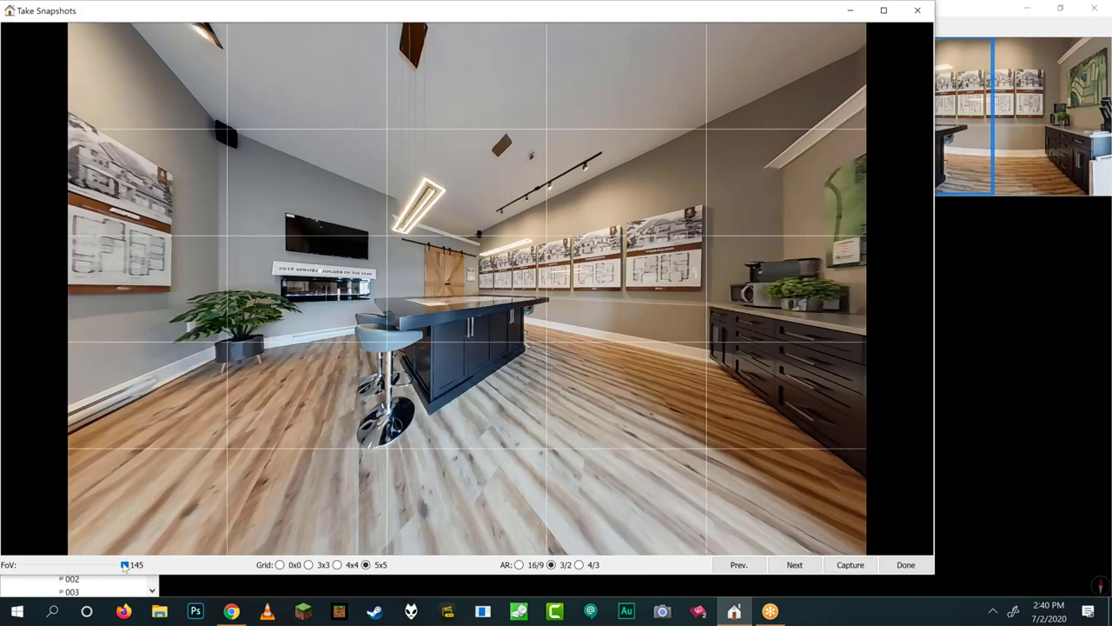
mouse_move(125, 565)
mouse_down()
mouse_move(111, 565)
mouse_move(169, 576)
mouse_move(146, 589)
mouse_move(108, 575)
mouse_up()
scroll(106, 576, up, 3)
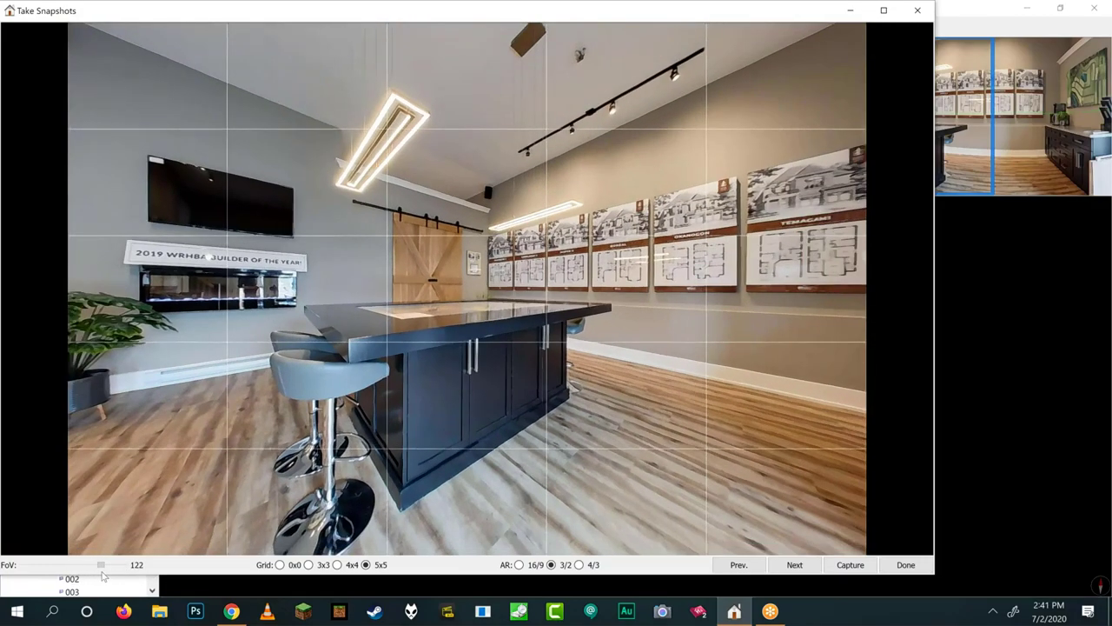
scroll(106, 575, down, 2)
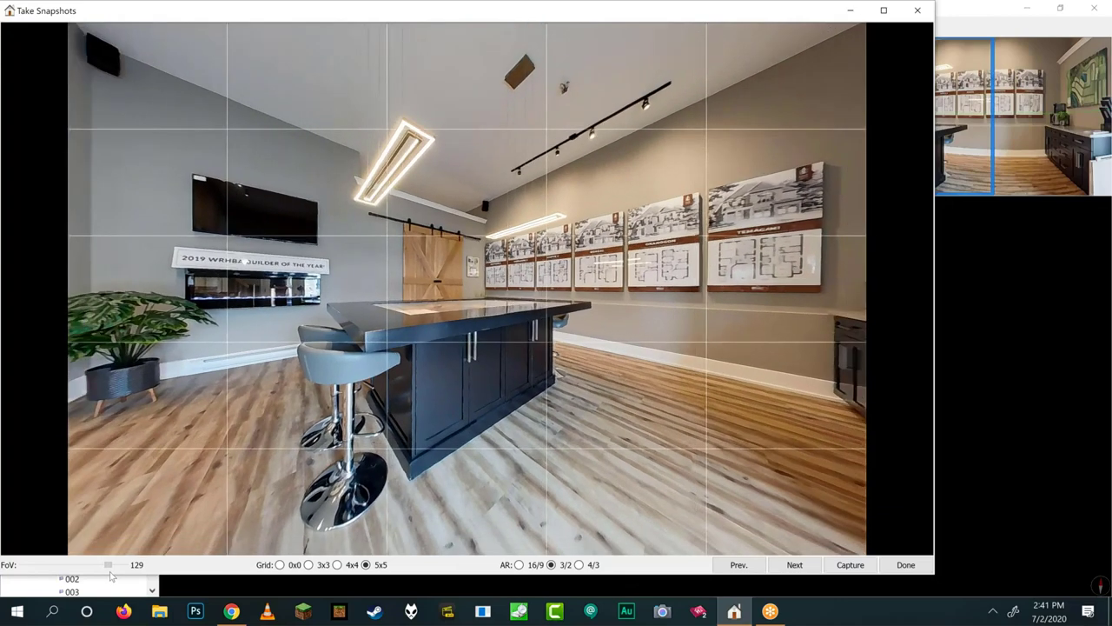
scroll(113, 576, down, 1)
scroll(167, 197, up, 2)
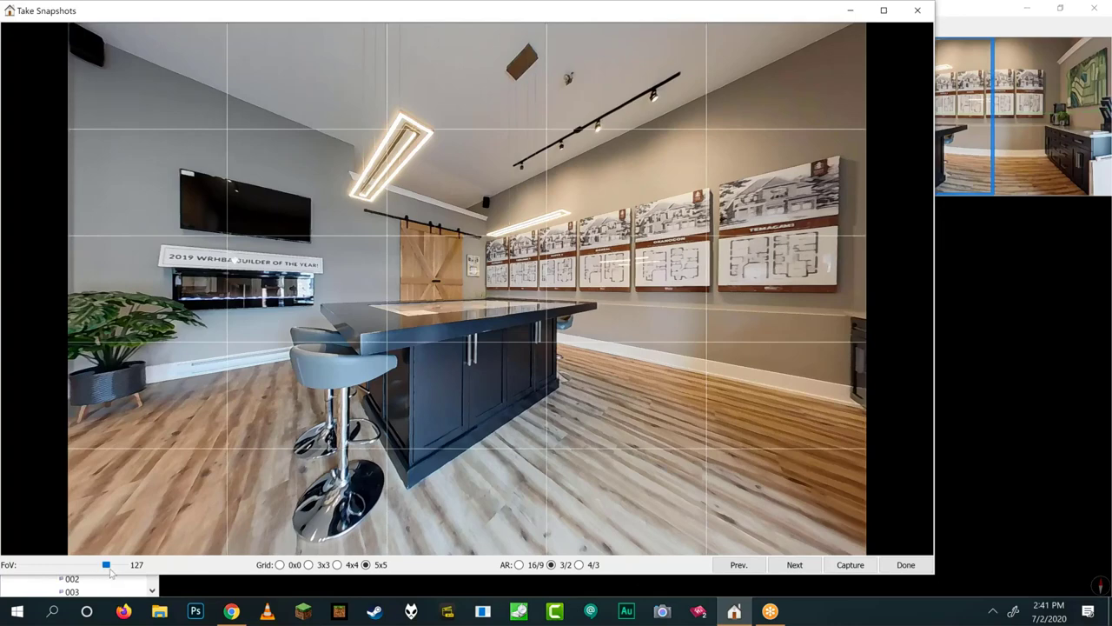
scroll(112, 568, up, 3)
scroll(111, 568, down, 6)
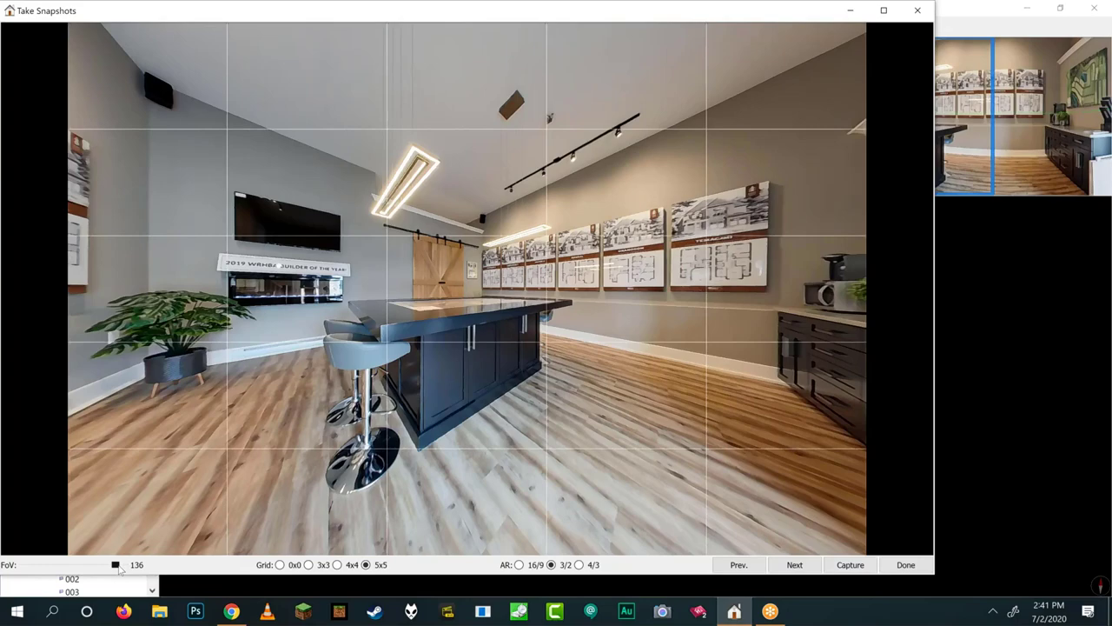
drag(119, 569, 142, 572)
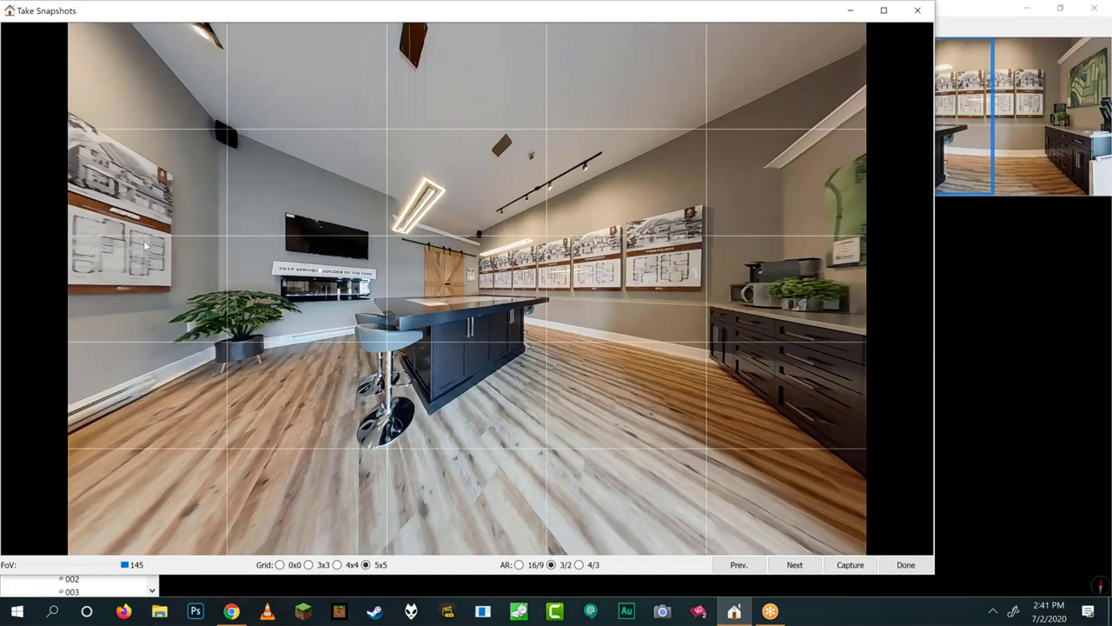
drag(128, 568, 99, 566)
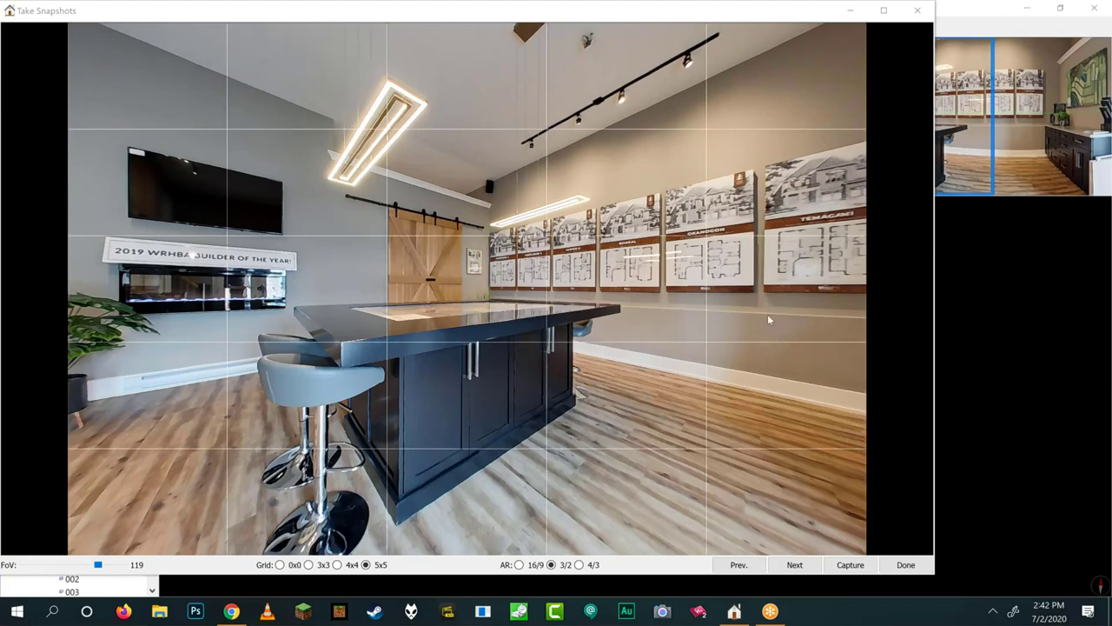
- Move the Take Snapshots window aside and close it
drag(797, 19, 630, 88)
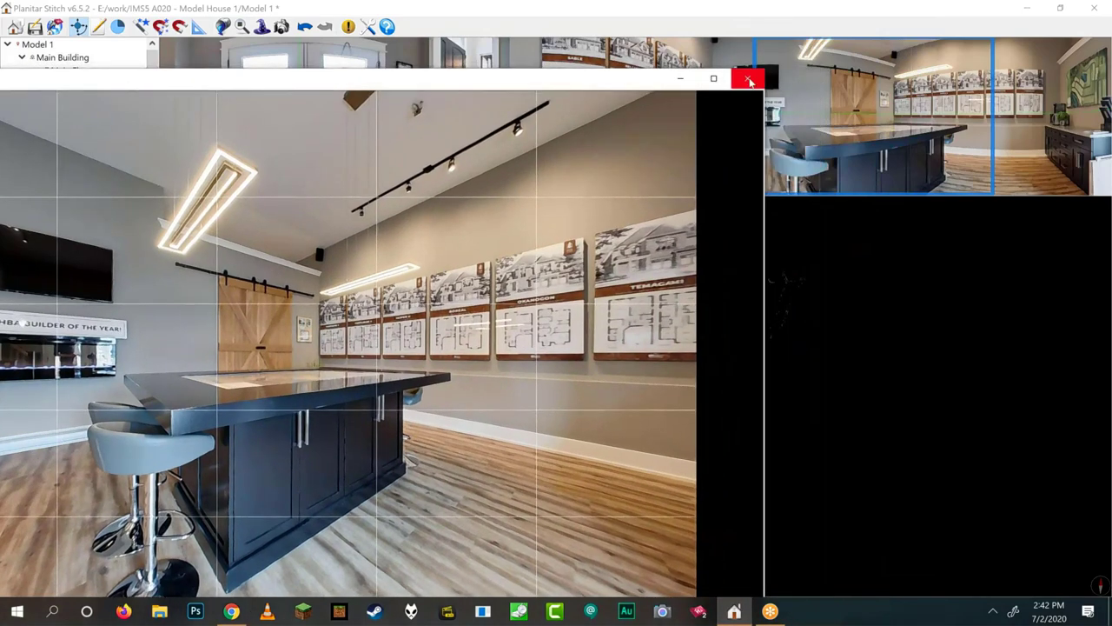
drag(749, 80, 768, 66)
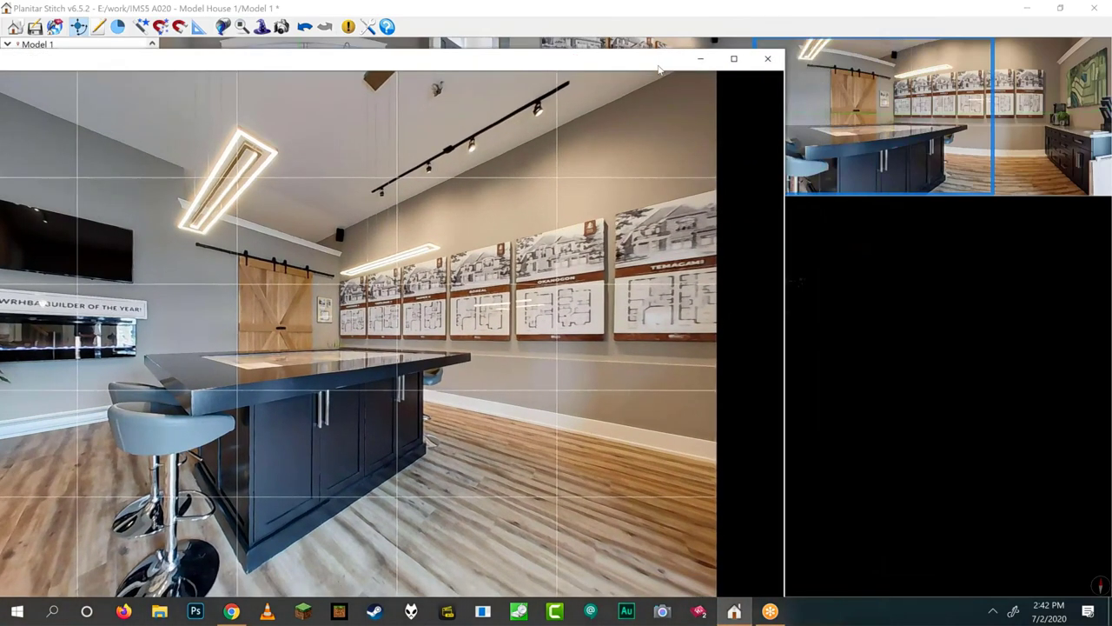
click(768, 60)
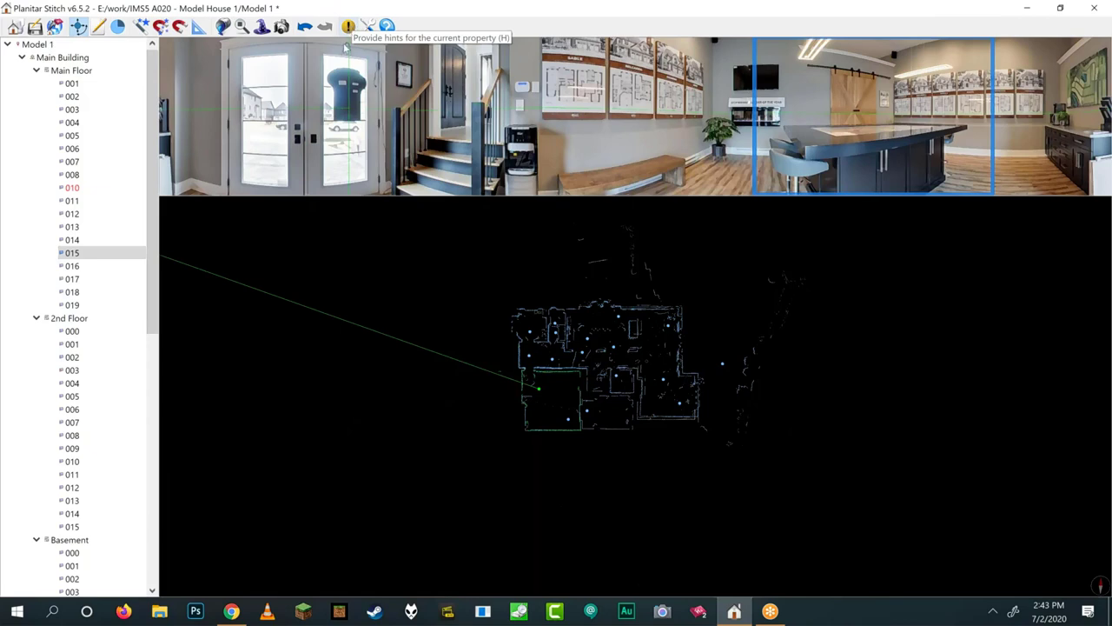
click(347, 27)
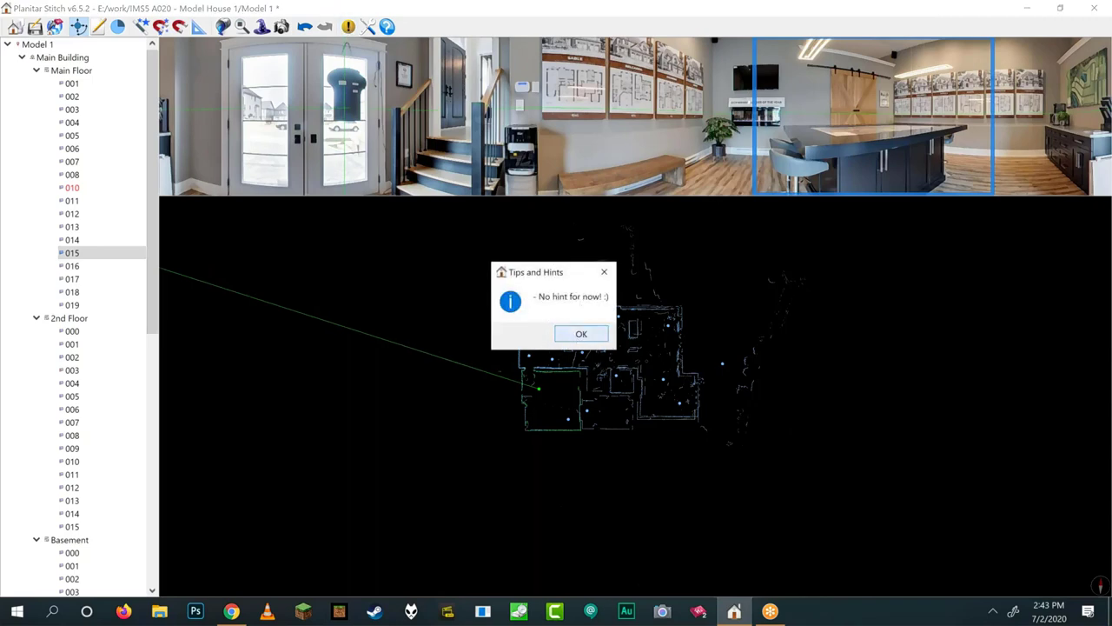
click(578, 337)
click(368, 27)
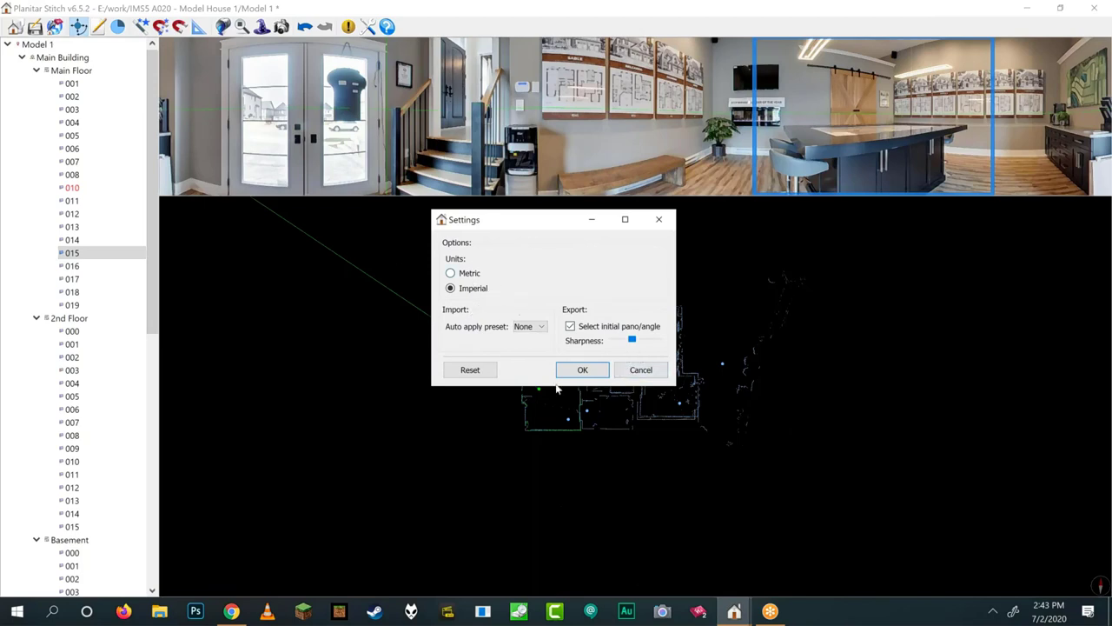
click(642, 370)
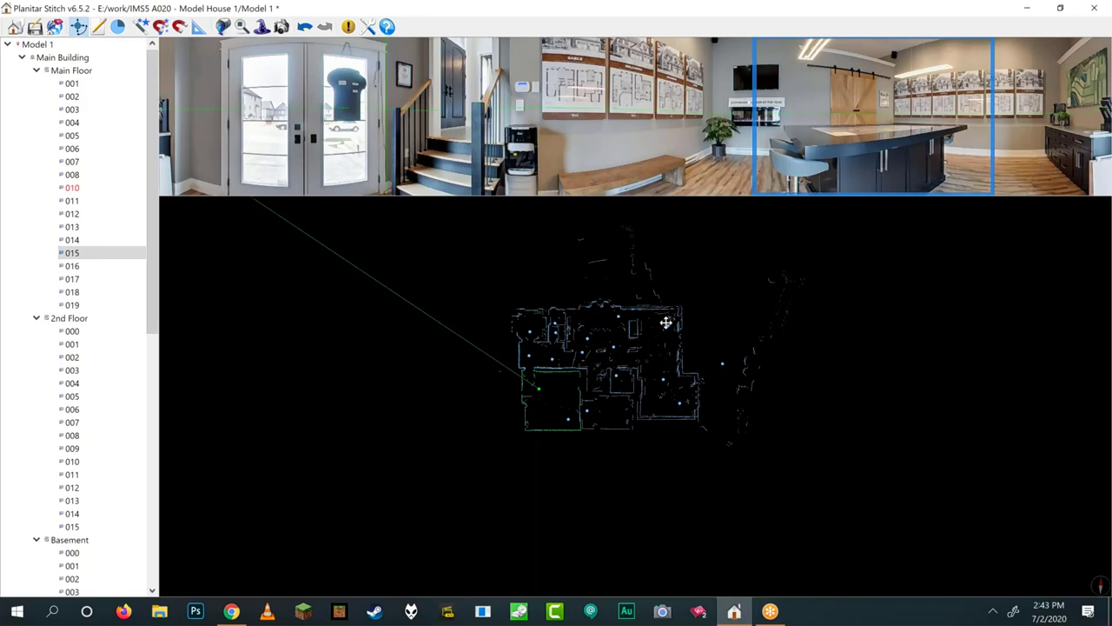
click(85, 254)
- Choose 'Set as initial pano' for Main Floor scan 007
click(74, 163)
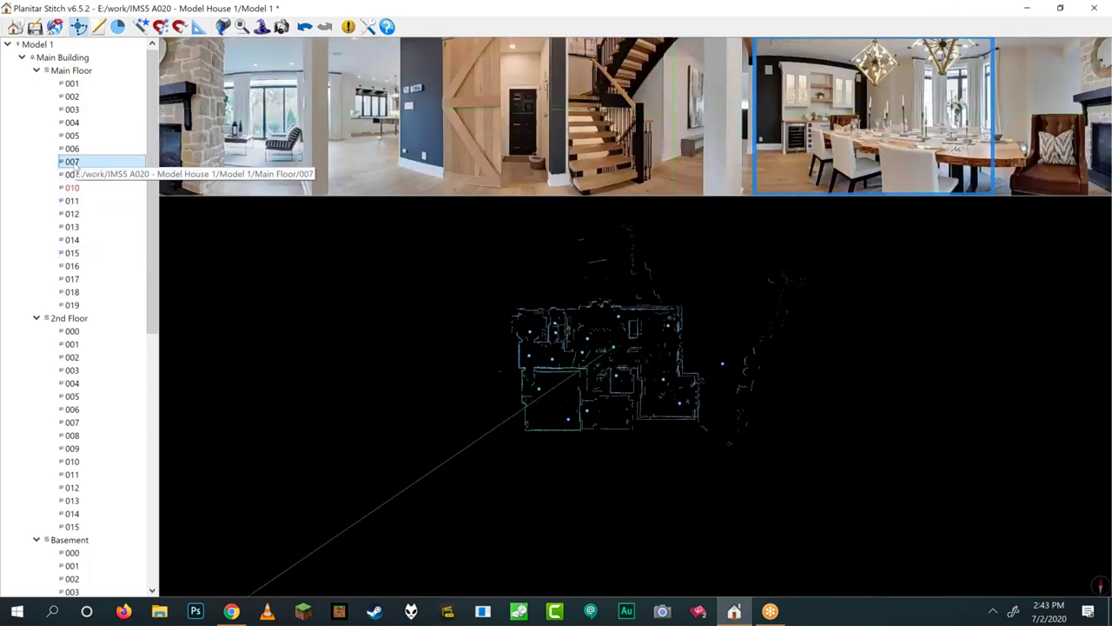
right_click(75, 163)
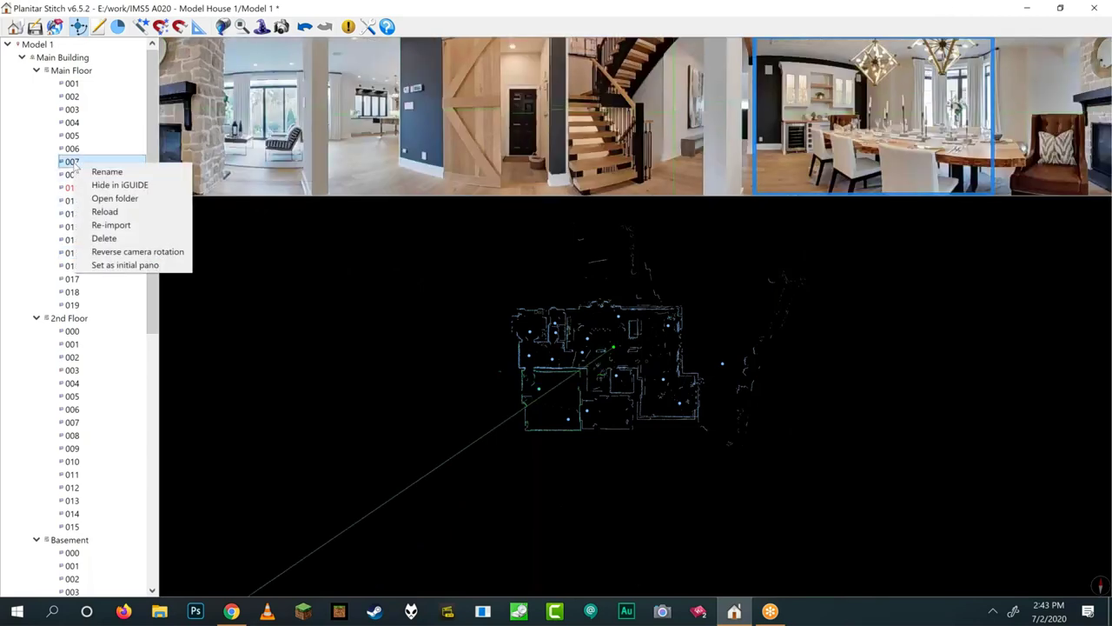
click(150, 268)
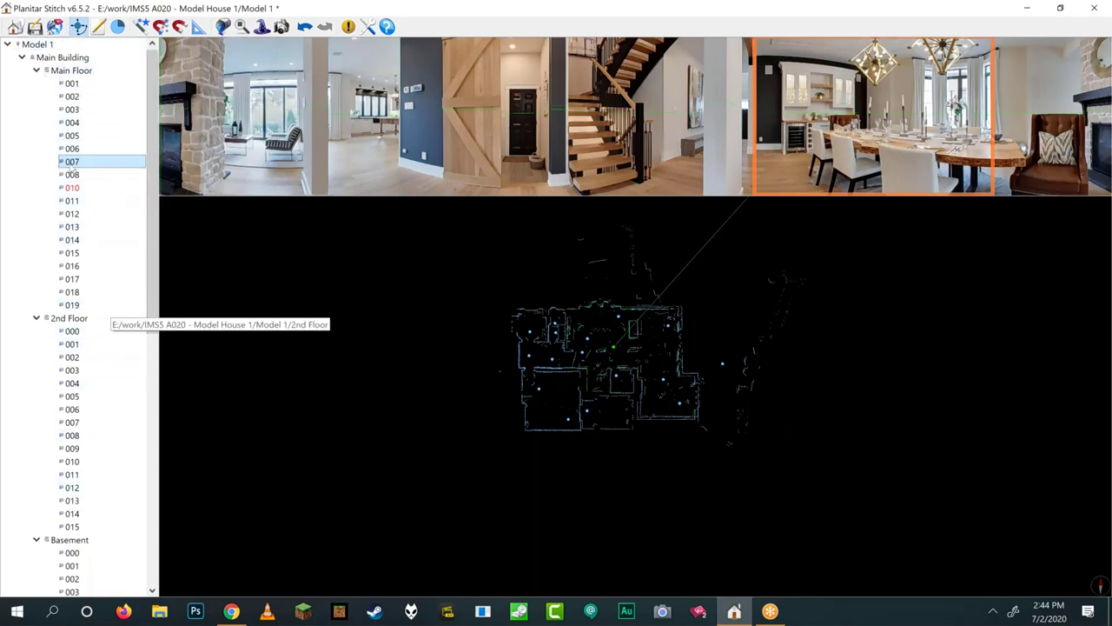
- After checking Model 1 comments and scan 002, show the Main Floor's properties and plan
click(27, 45)
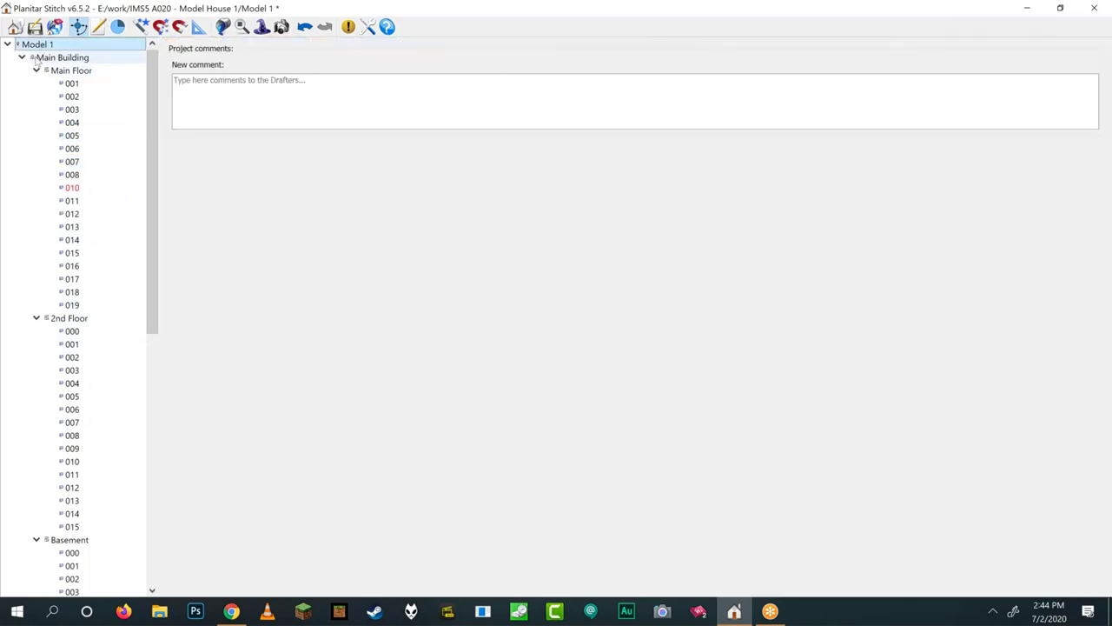
click(71, 96)
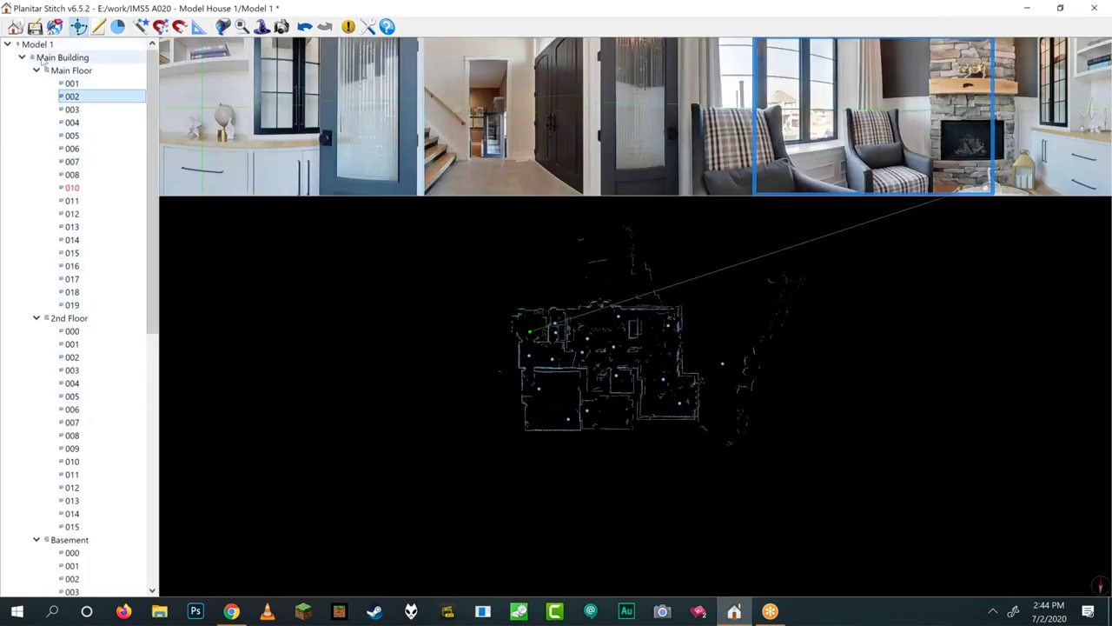
click(27, 47)
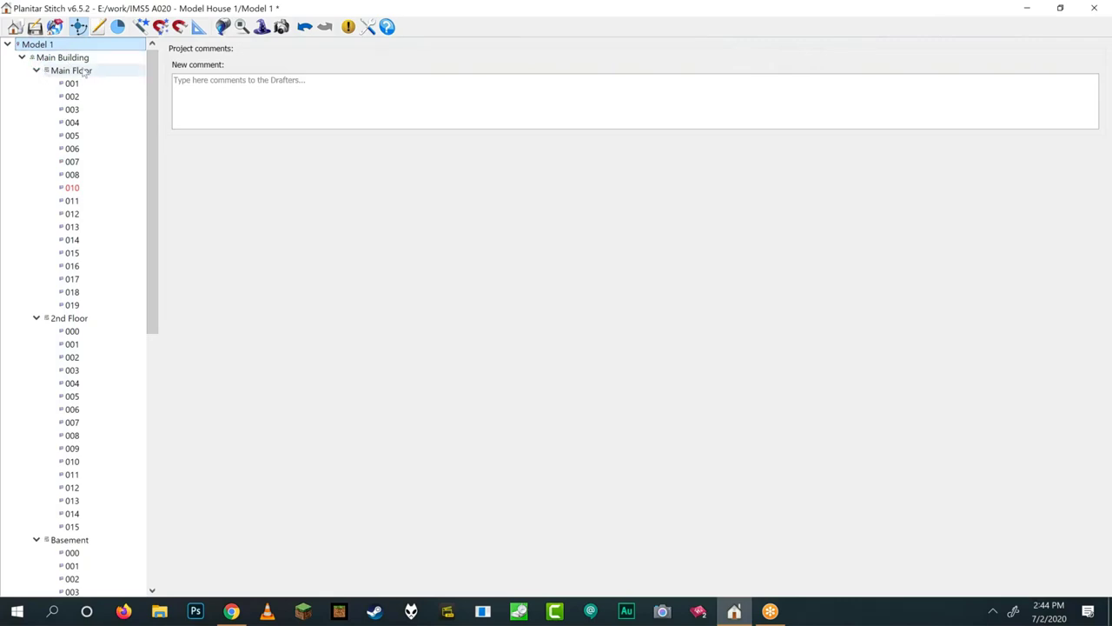
click(41, 57)
click(71, 70)
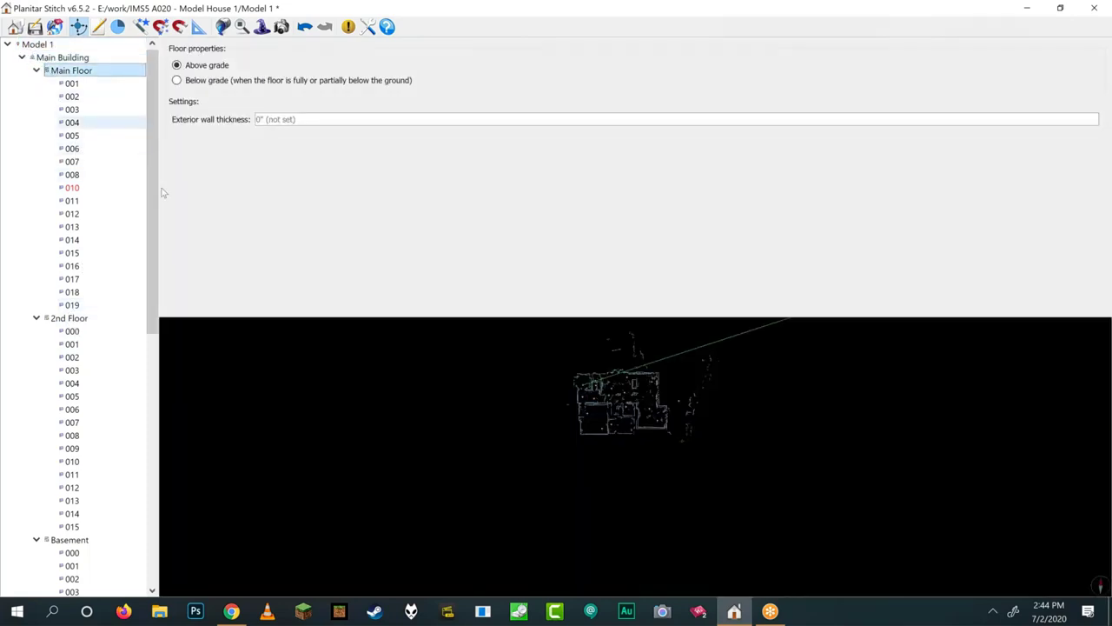
- View scan 008's panorama, then bring up the context menu for scan 004
click(86, 174)
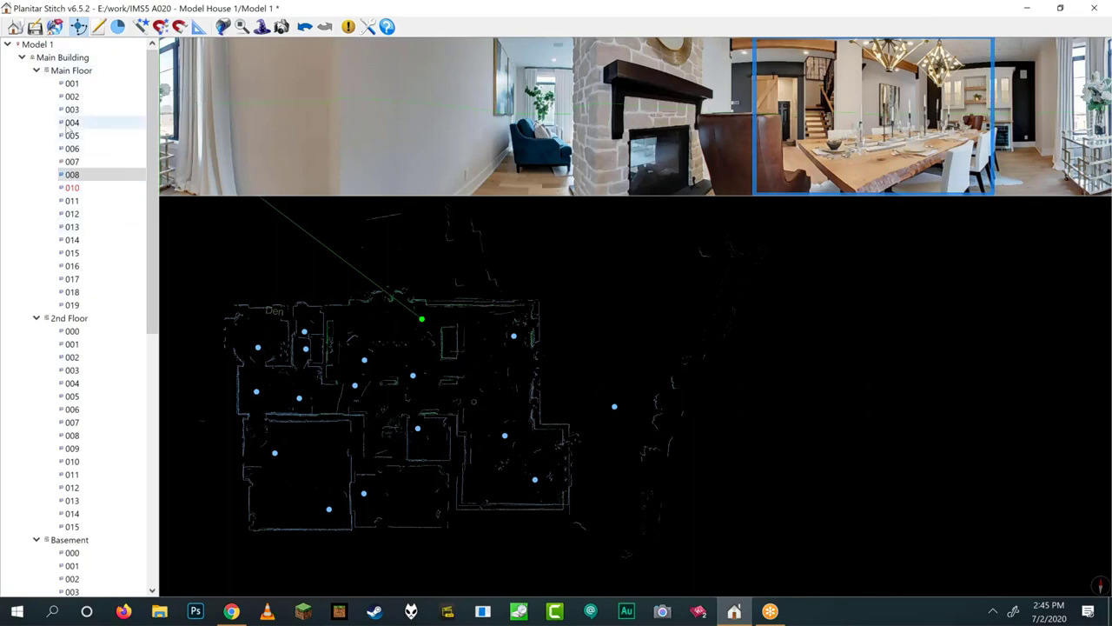
click(71, 123)
right_click(72, 124)
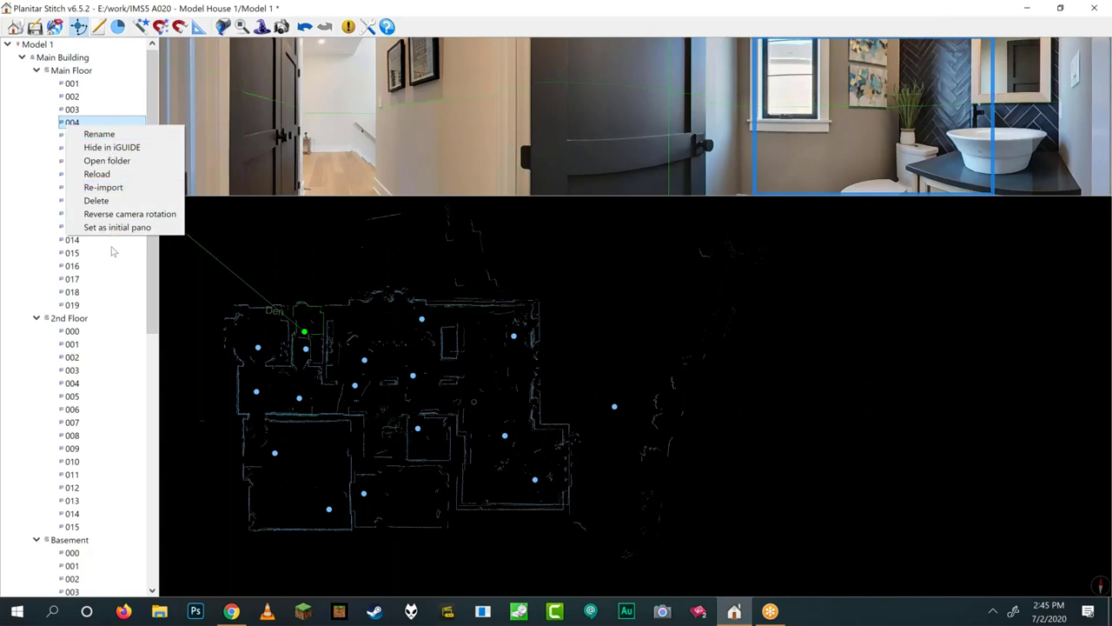
- Choose 'Hide in iGUIDE' for Main Floor scan 004
click(124, 149)
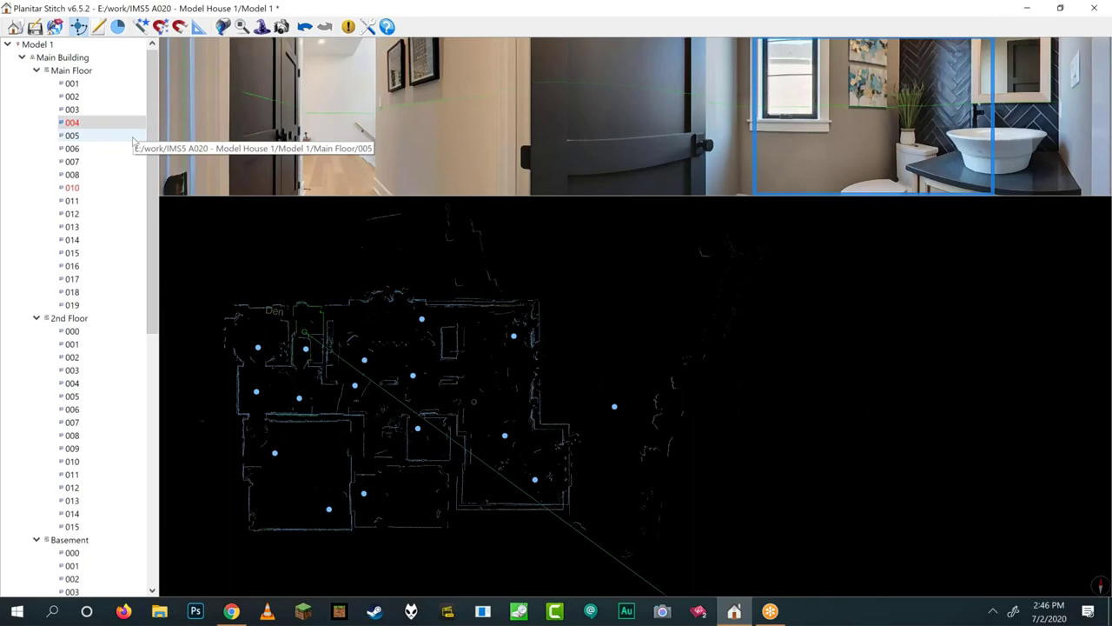
- Open scan 001's folder on disk, preview the h1 fisheye photo, and move Explorer aside
click(72, 83)
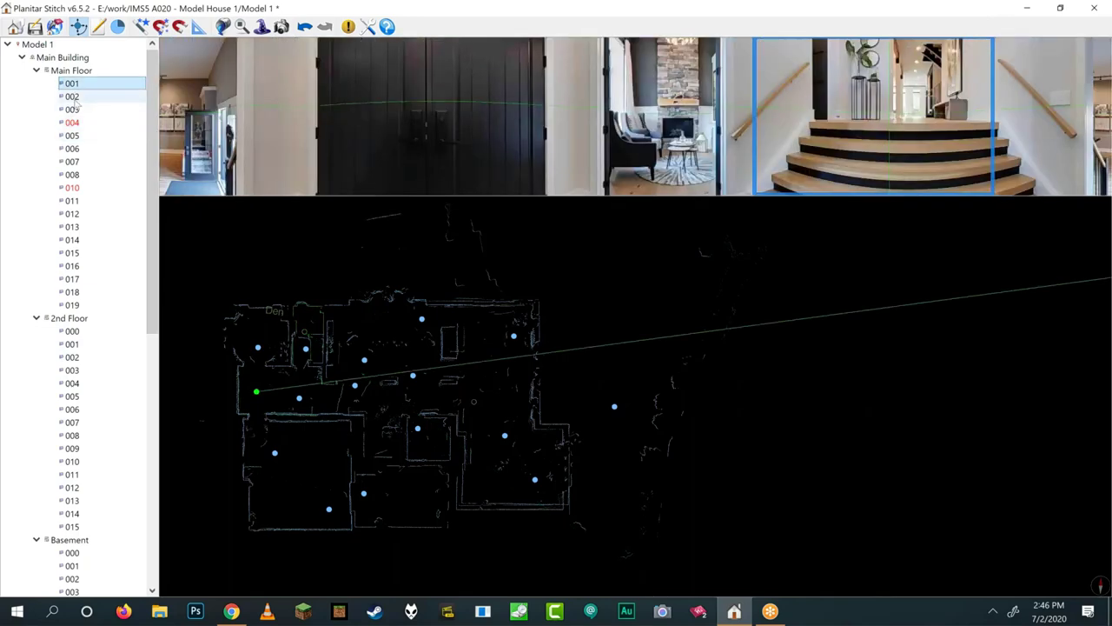
right_click(85, 85)
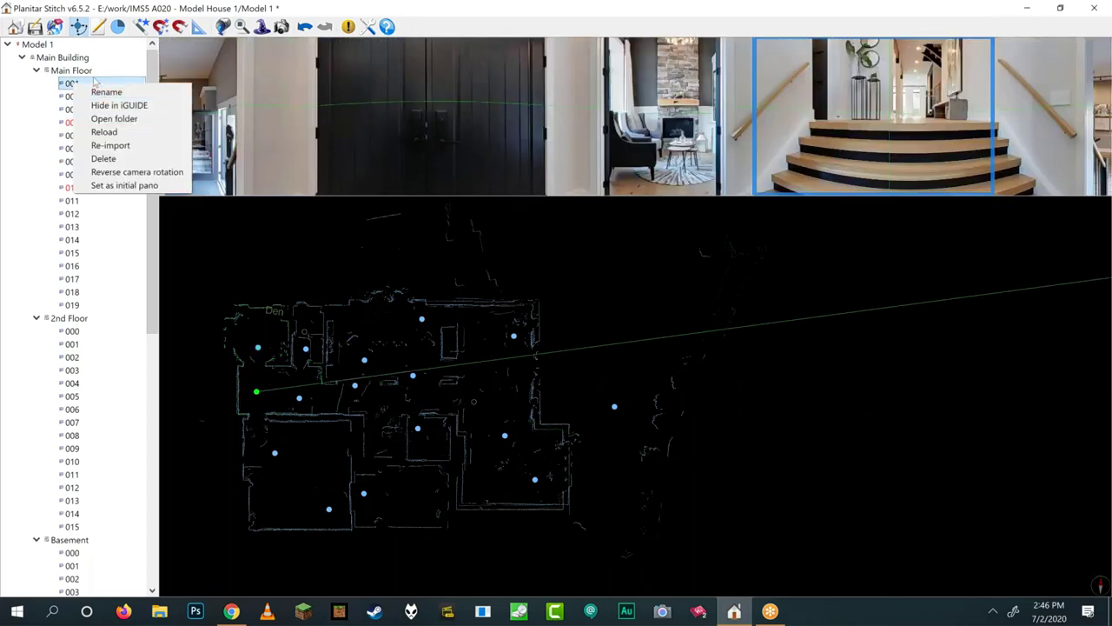
click(120, 122)
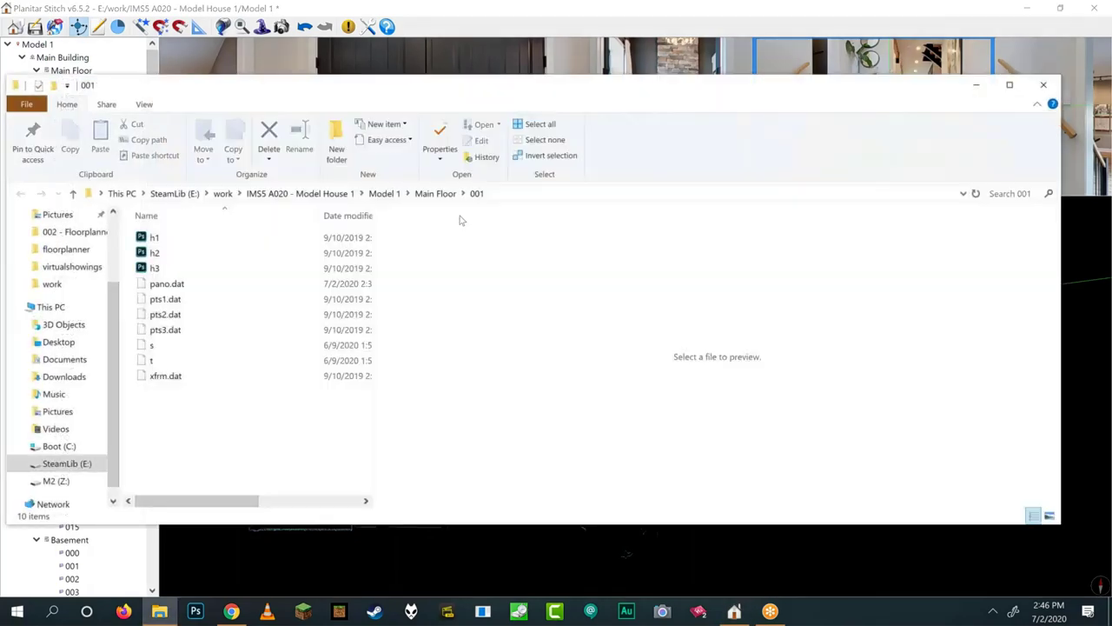
click(158, 244)
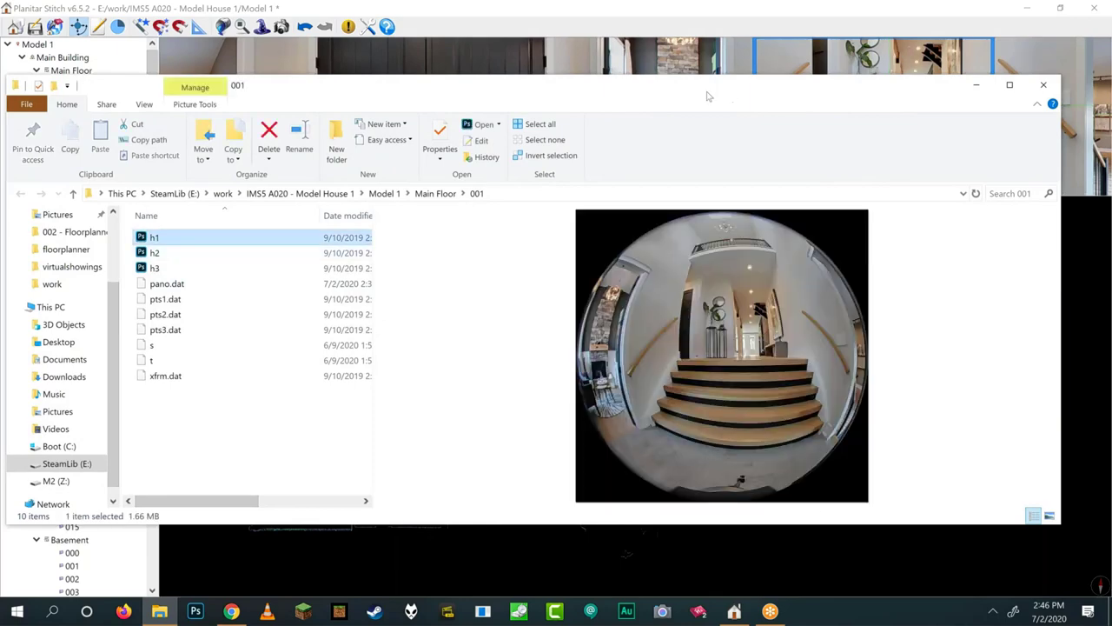
drag(704, 95, 416, 113)
- Close the folder window and reverse scan 001's camera rotation
click(754, 103)
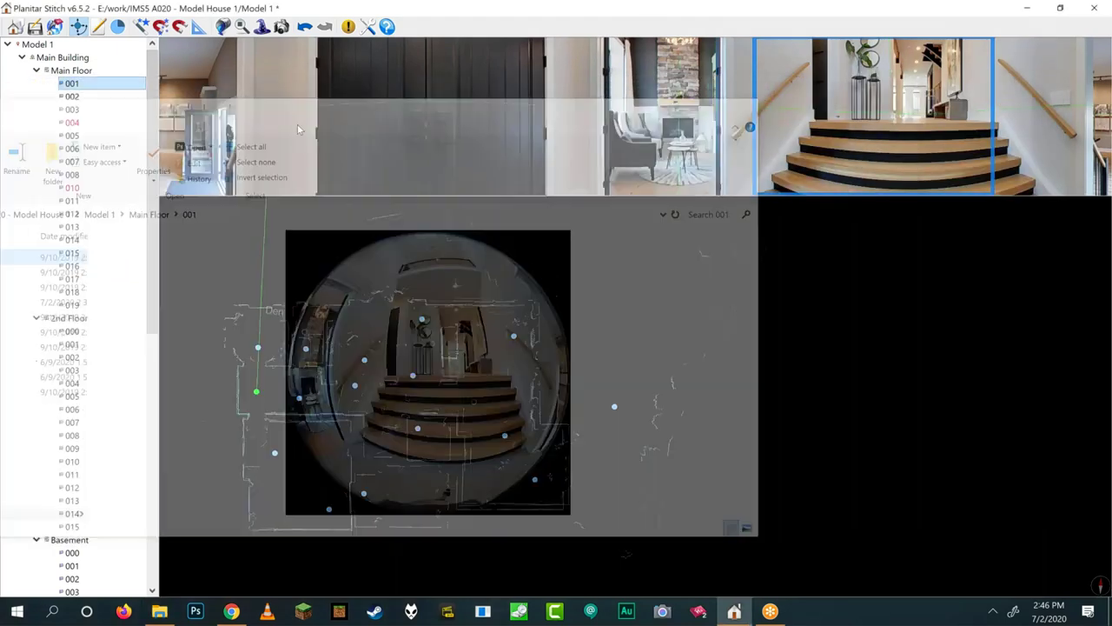
right_click(77, 86)
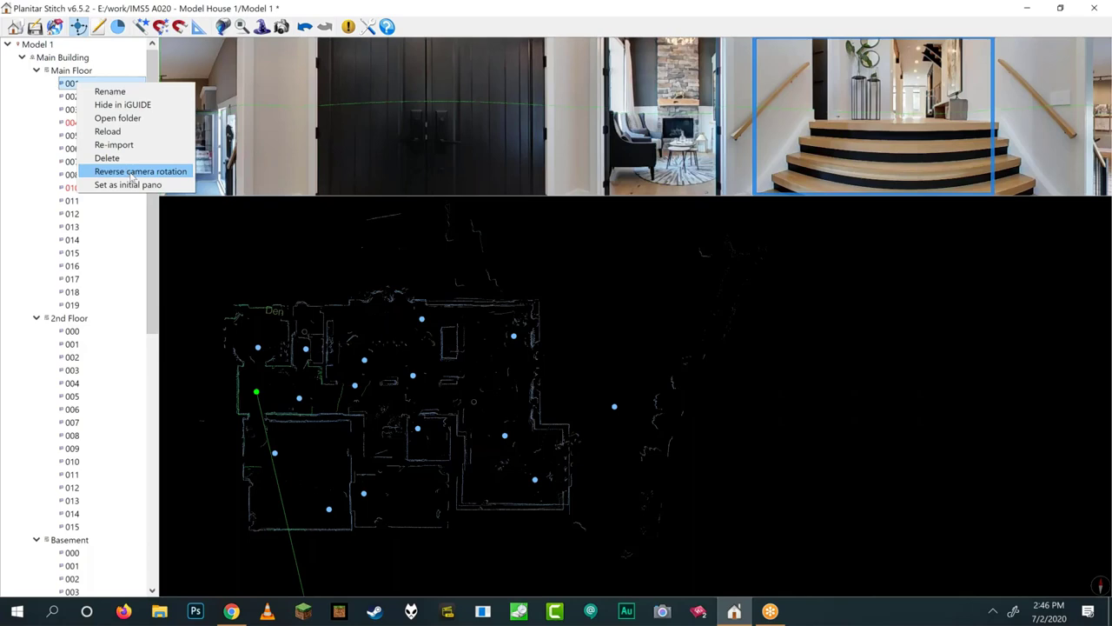
click(131, 178)
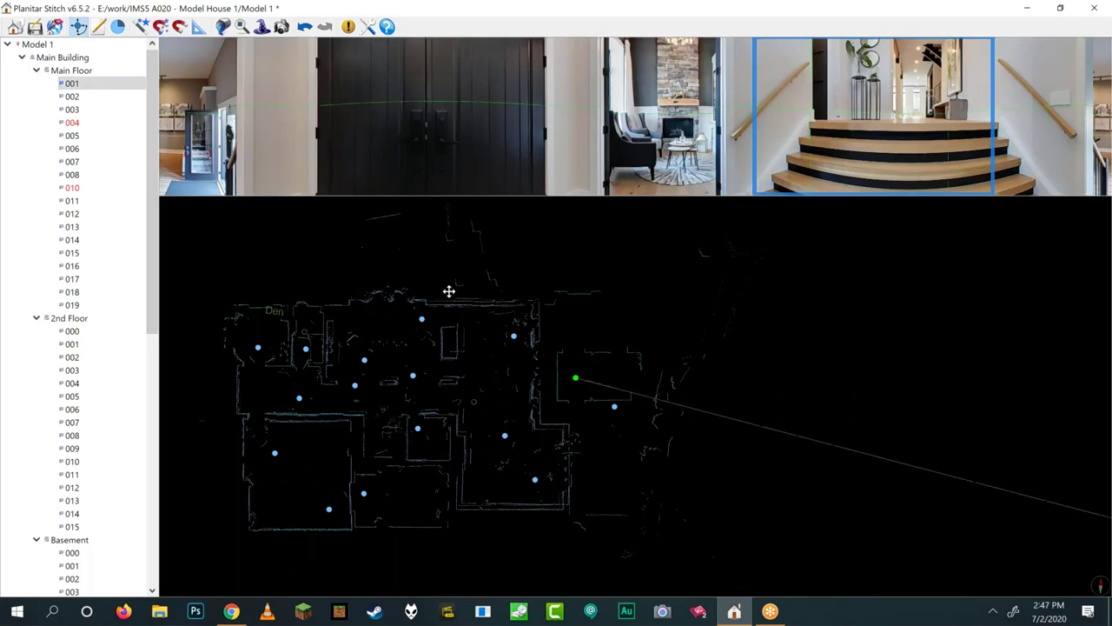
click(62, 83)
right_click(62, 83)
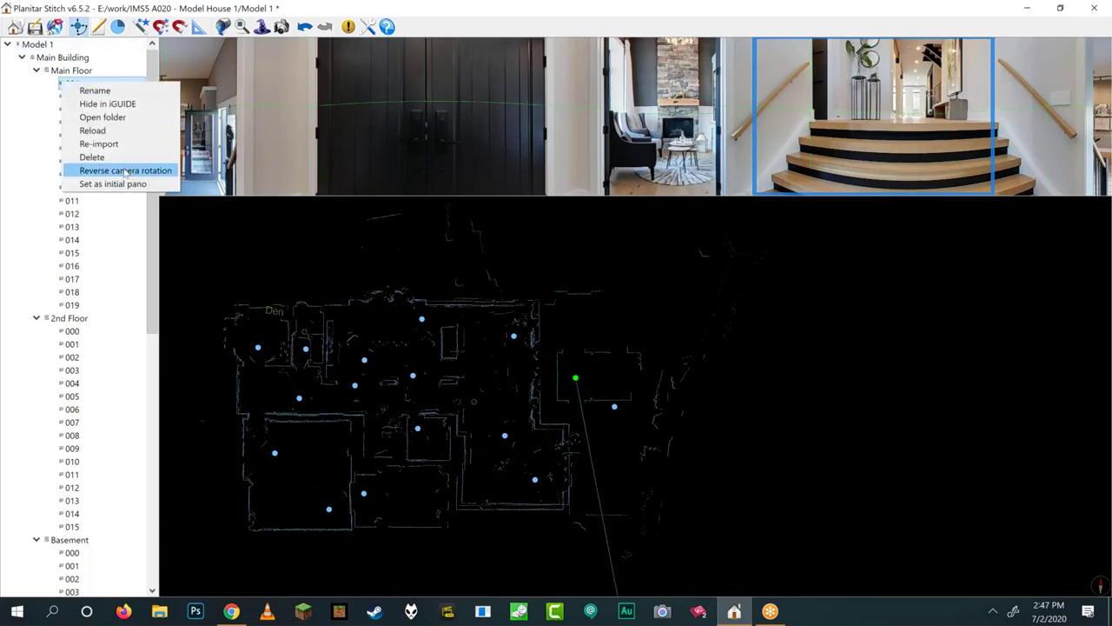
click(129, 173)
- Move scan 001's marker up and right on the Main Floor plan
drag(580, 372, 657, 330)
scroll(732, 298, up, 5)
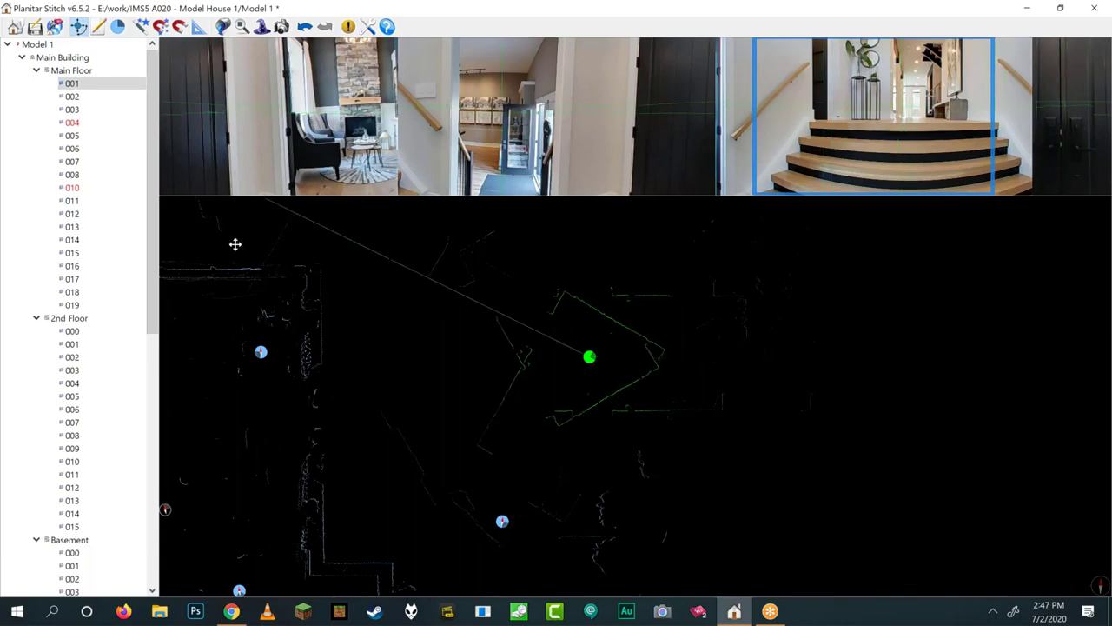
right_click(77, 84)
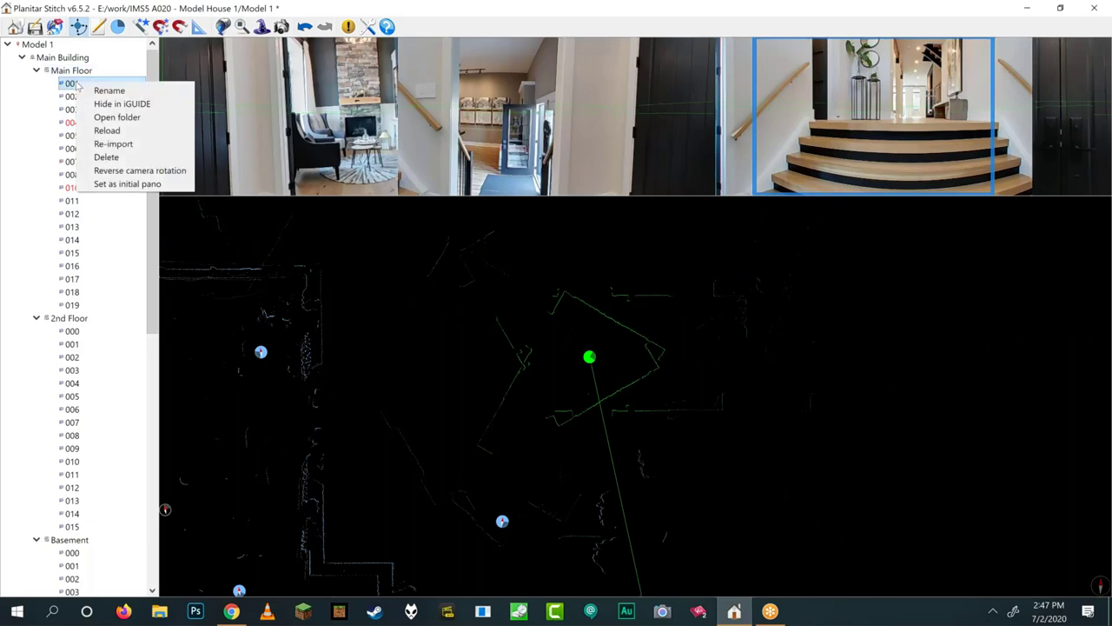
- Reverse scan 001's camera rotation back and return its marker to the original plan spot
click(139, 170)
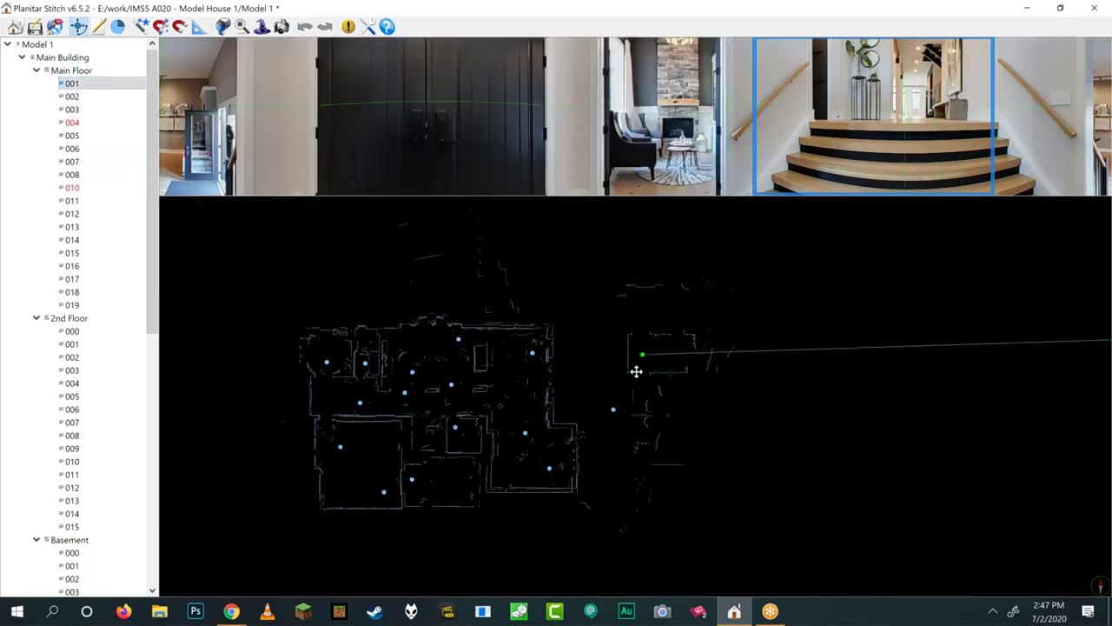
drag(360, 398, 360, 392)
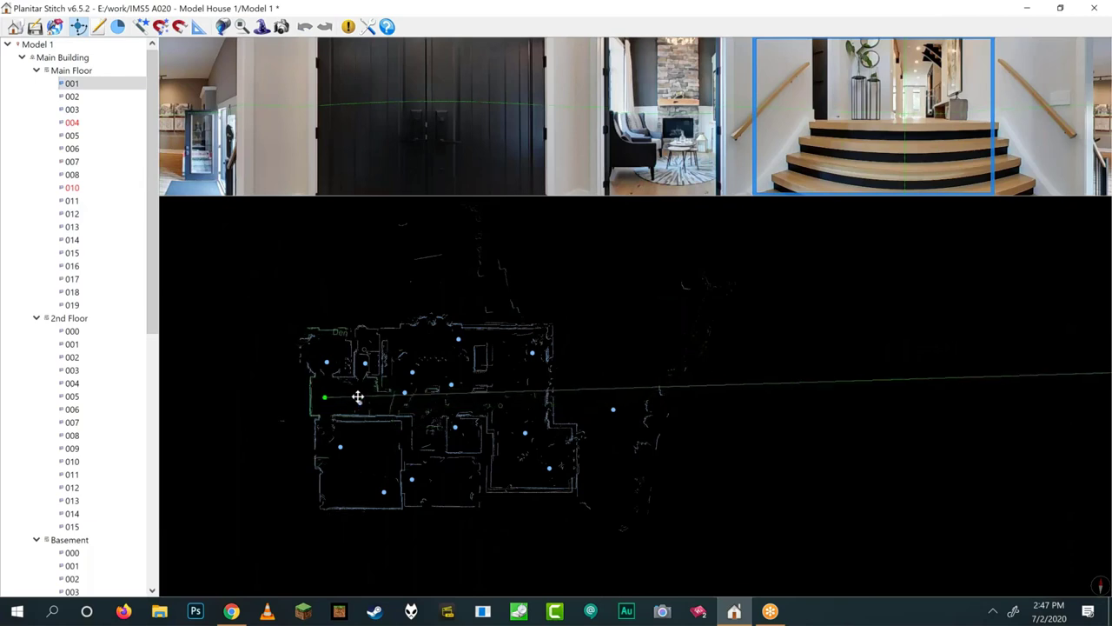
click(79, 85)
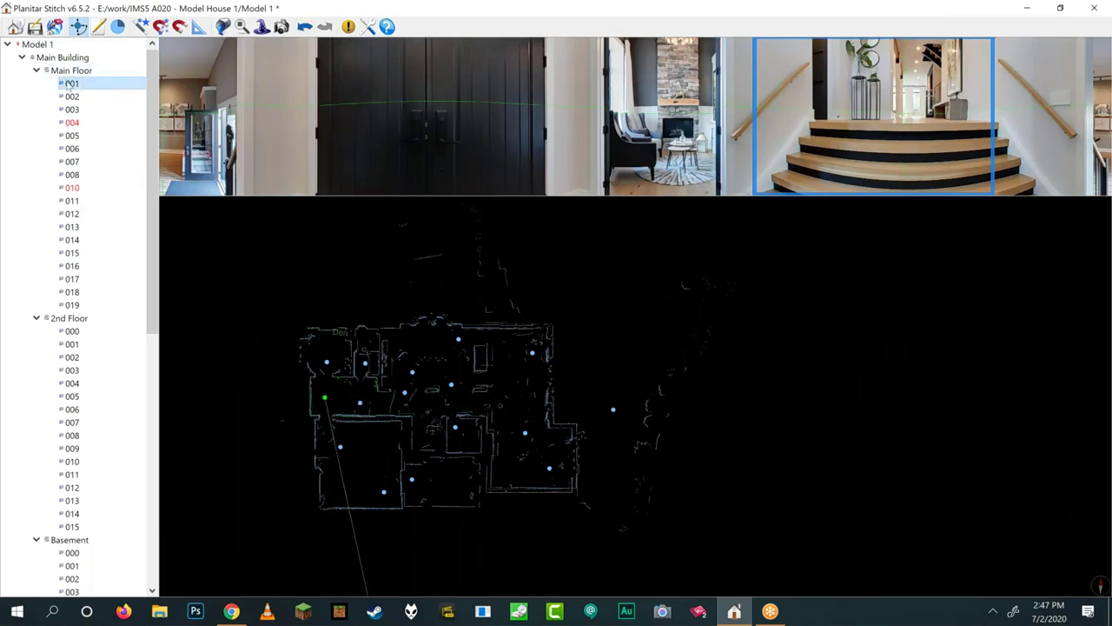
right_click(78, 86)
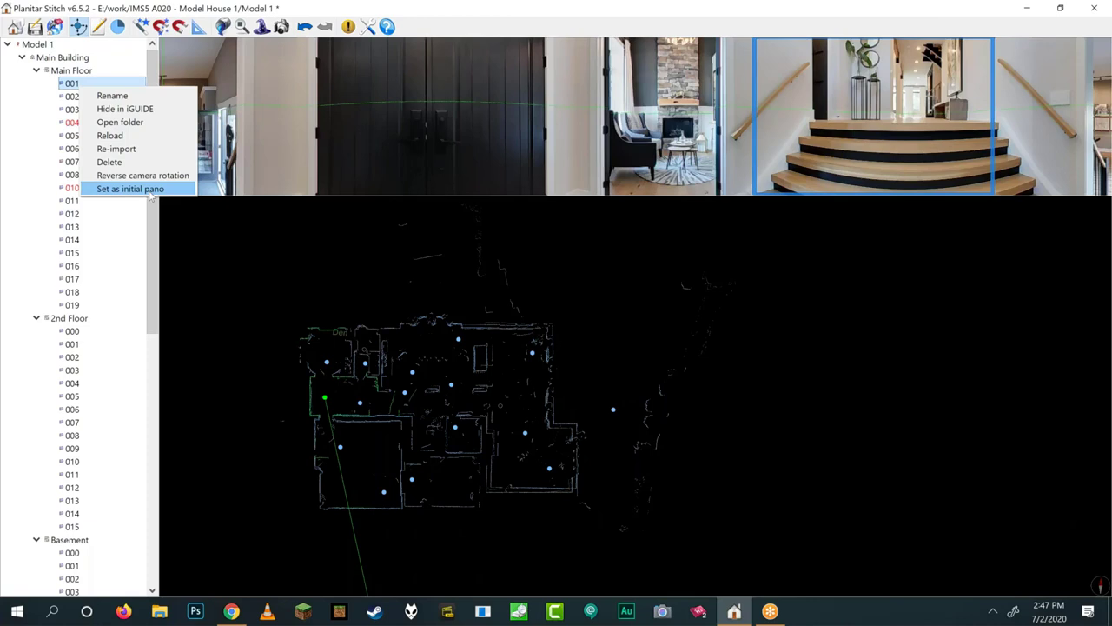
- Starting from scan 001, view scan 003, then scan 019, which turns out to be an outdoor garden shot
click(67, 70)
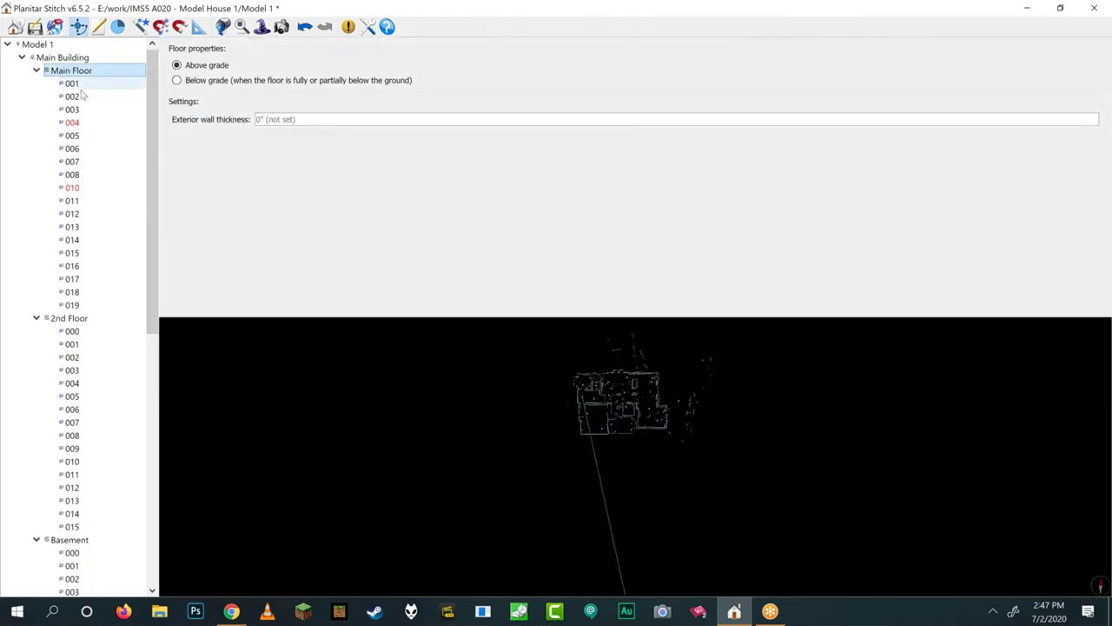
click(74, 110)
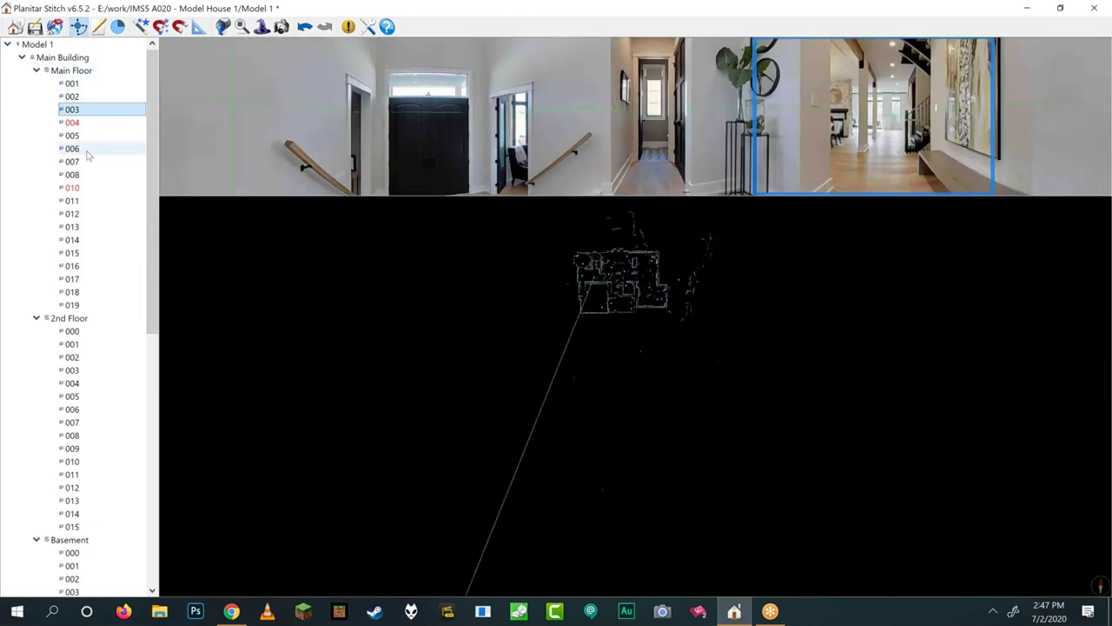
click(77, 306)
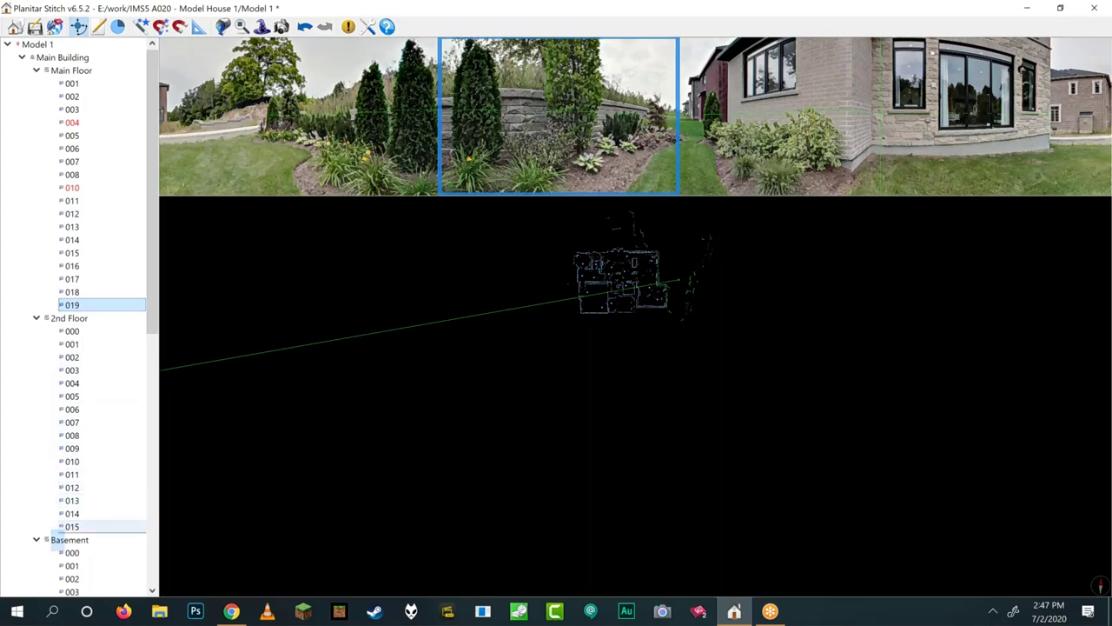
- Move scan 019 from the Main Floor into the 2nd Floor group, placing it after scan 001
click(69, 319)
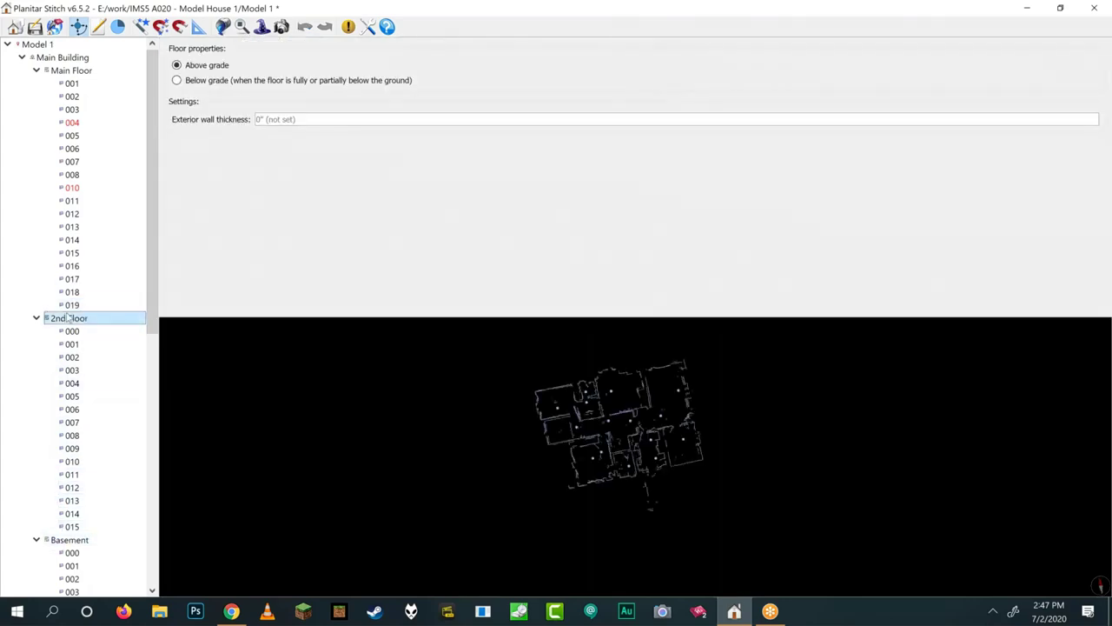
drag(71, 305, 104, 351)
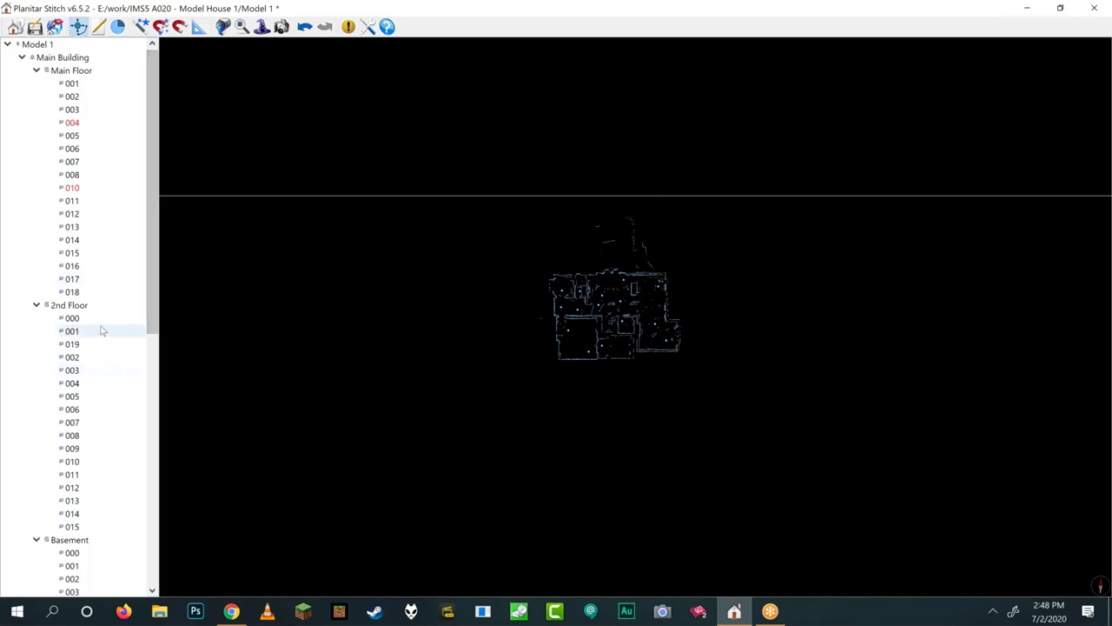
- Check Main Building's context menu, then show scan 003's entry-hallway panorama on the Main Floor
right_click(76, 60)
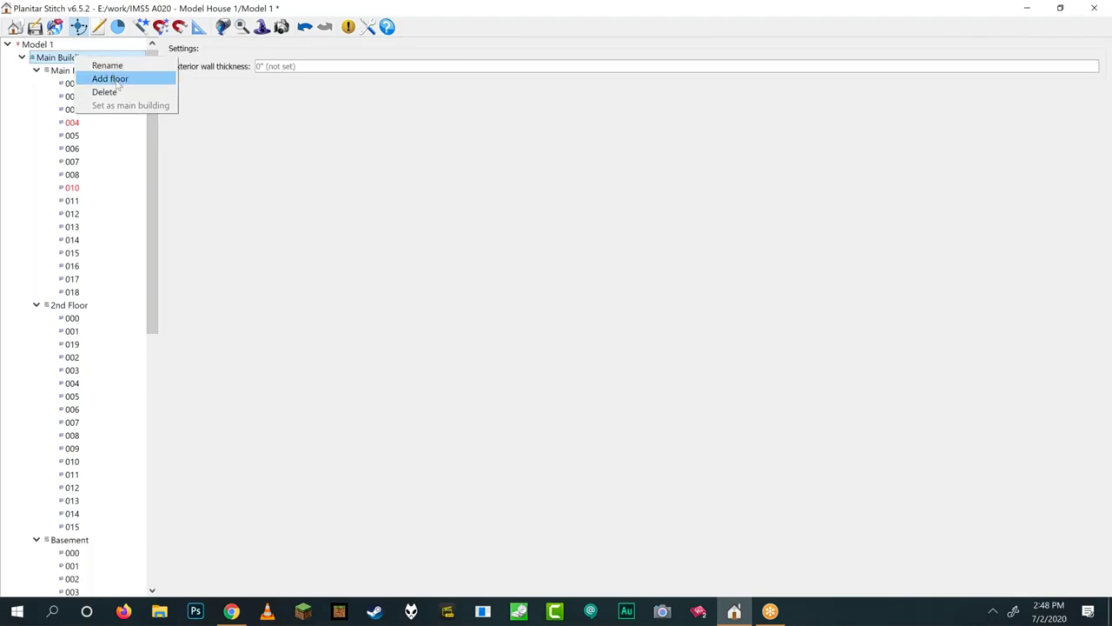
click(52, 70)
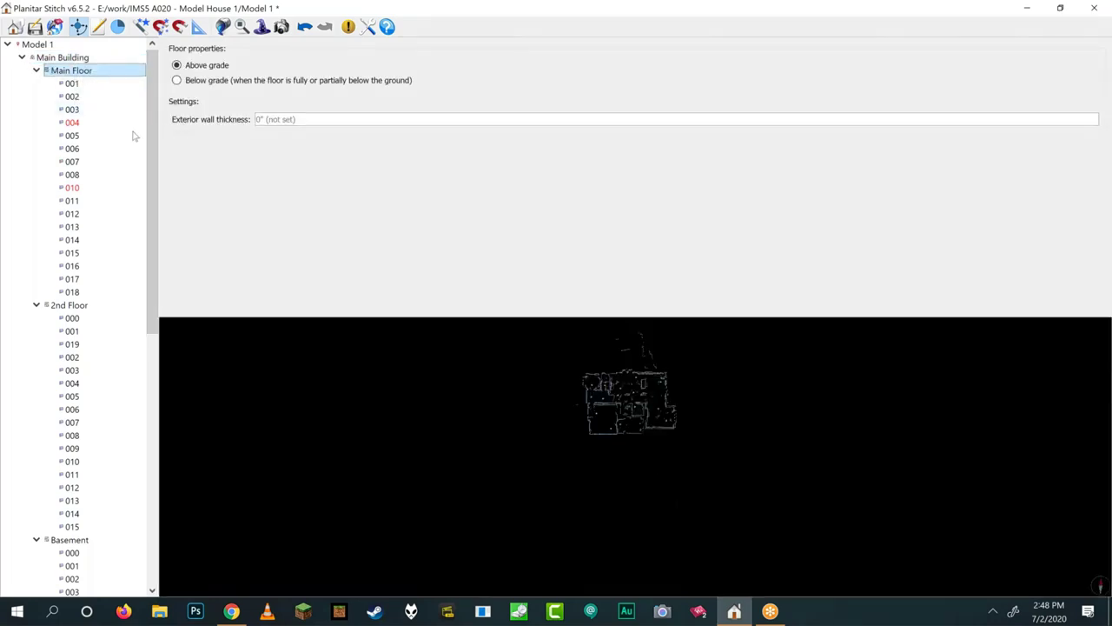
click(73, 109)
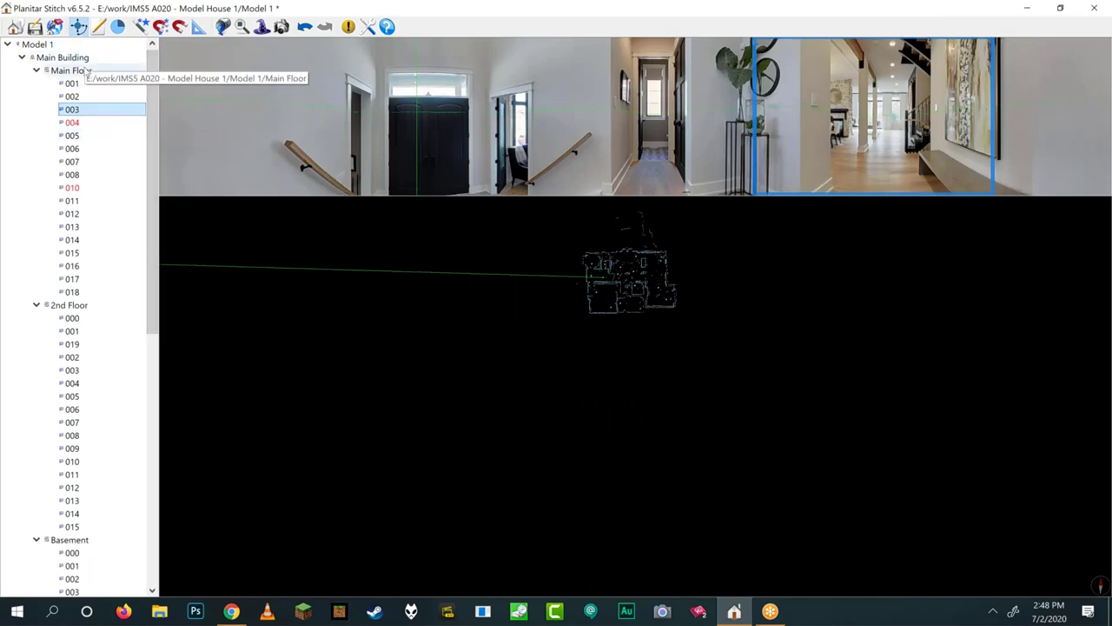
- Inspect the Main Floor's context menu options, then dismiss it without changes
right_click(87, 73)
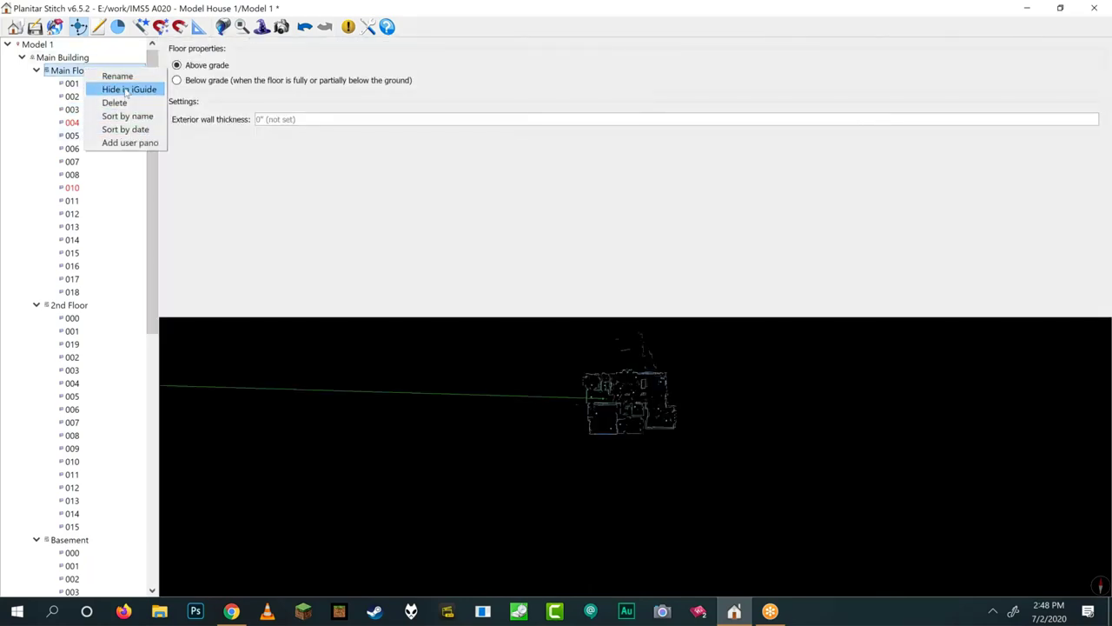
key(Escape)
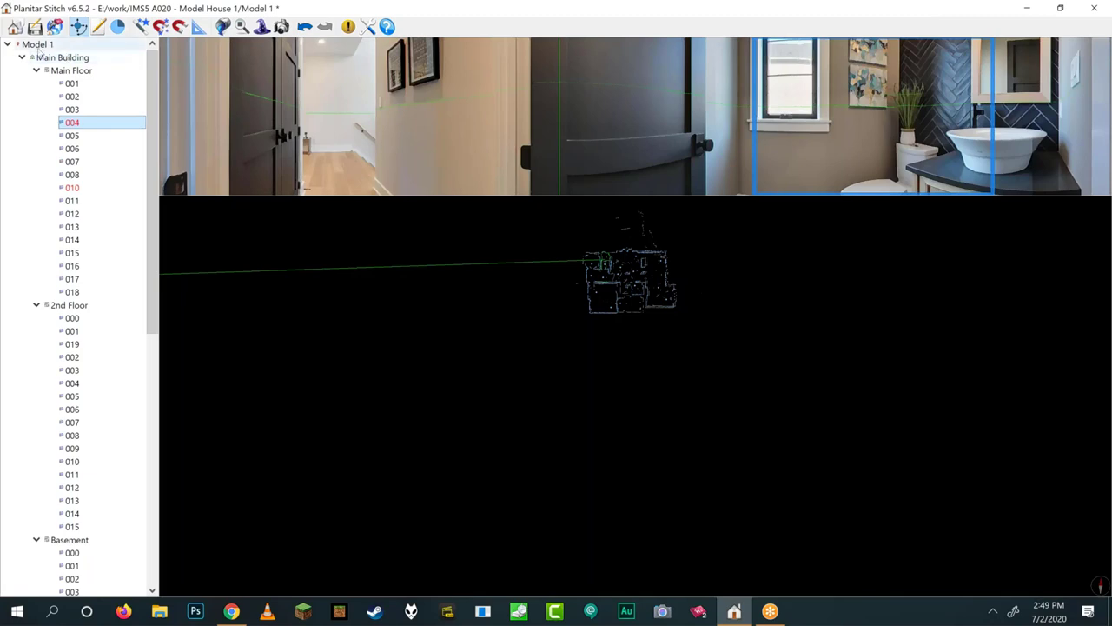
- Check Model 1's options (Add building, Re-import, Cleanup), then load Main Floor dining-room panorama 007
right_click(42, 44)
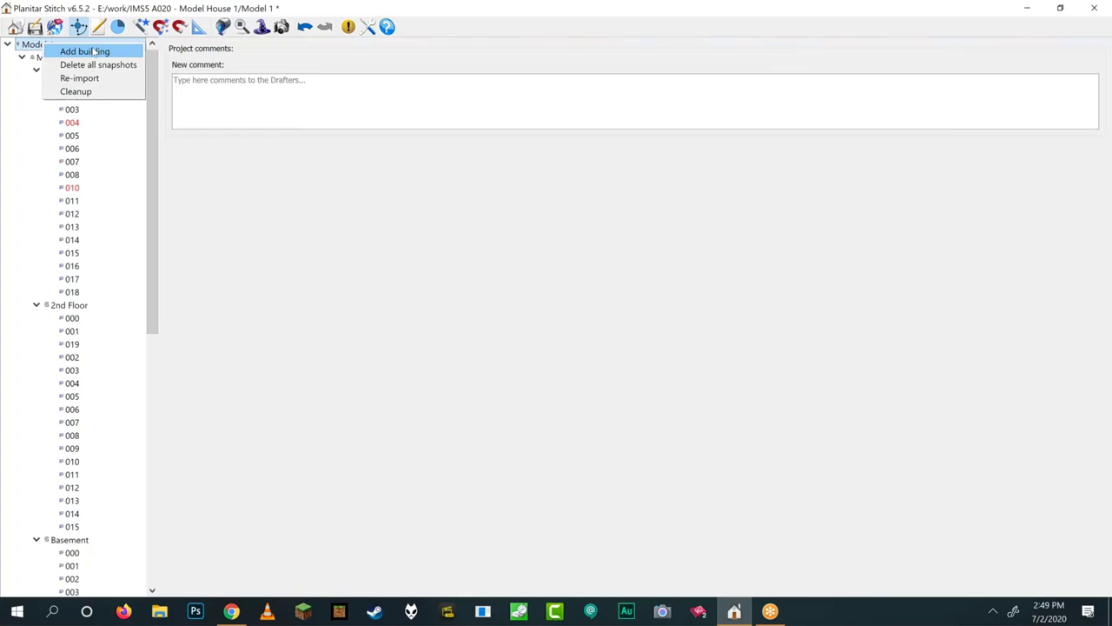
click(72, 161)
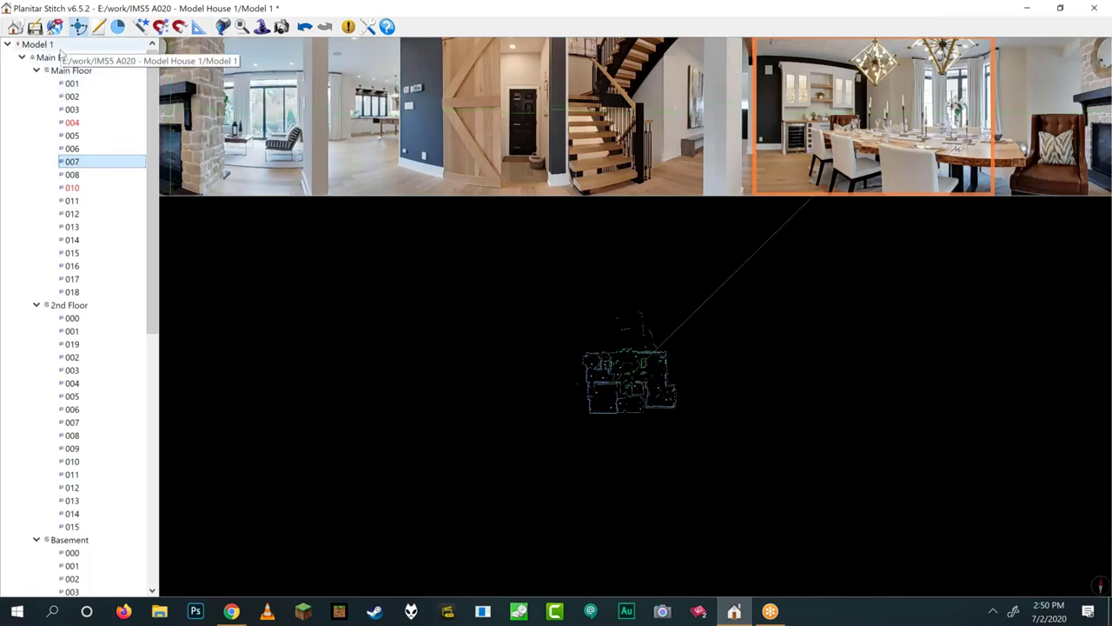
- Leave the project comment 'Hey you' on Model 1, then select Main Building to view its settings
click(62, 46)
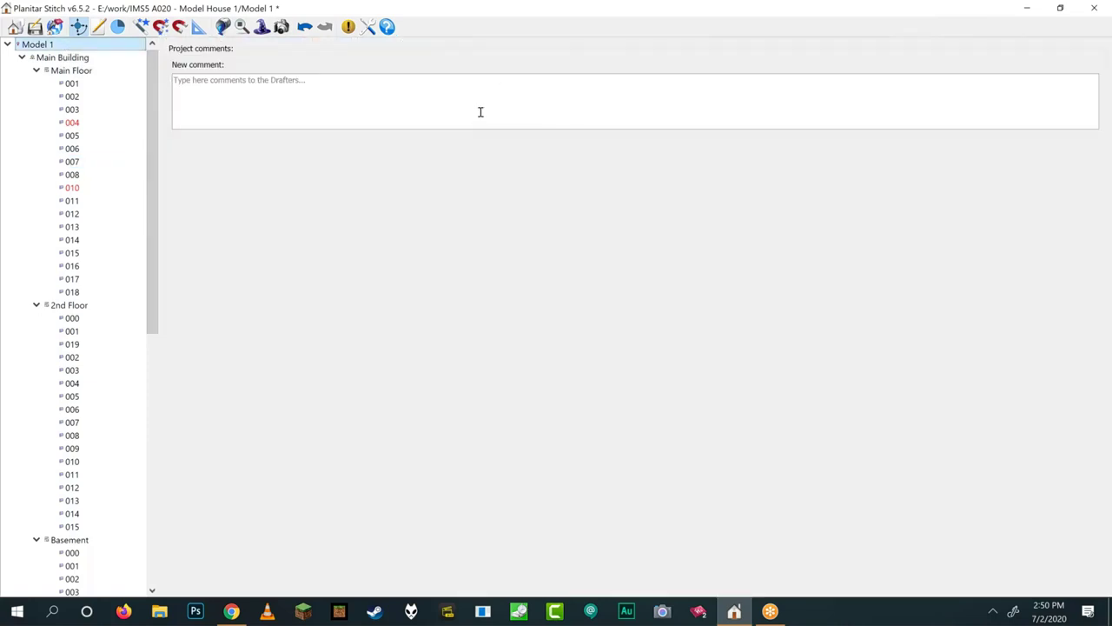
click(453, 97)
text(Hey you!)
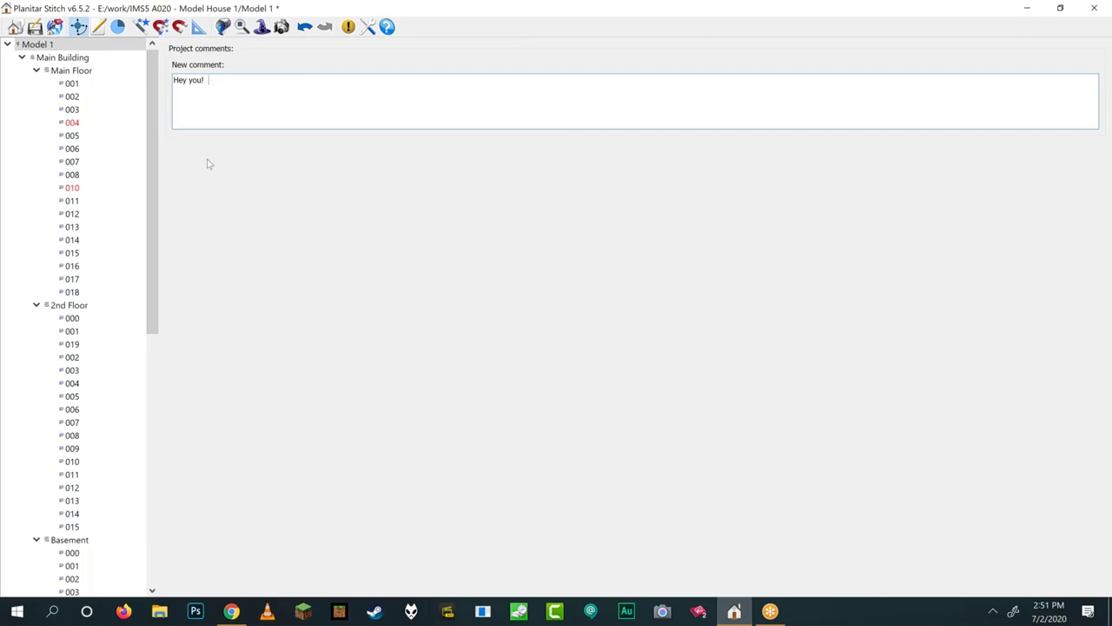
click(60, 58)
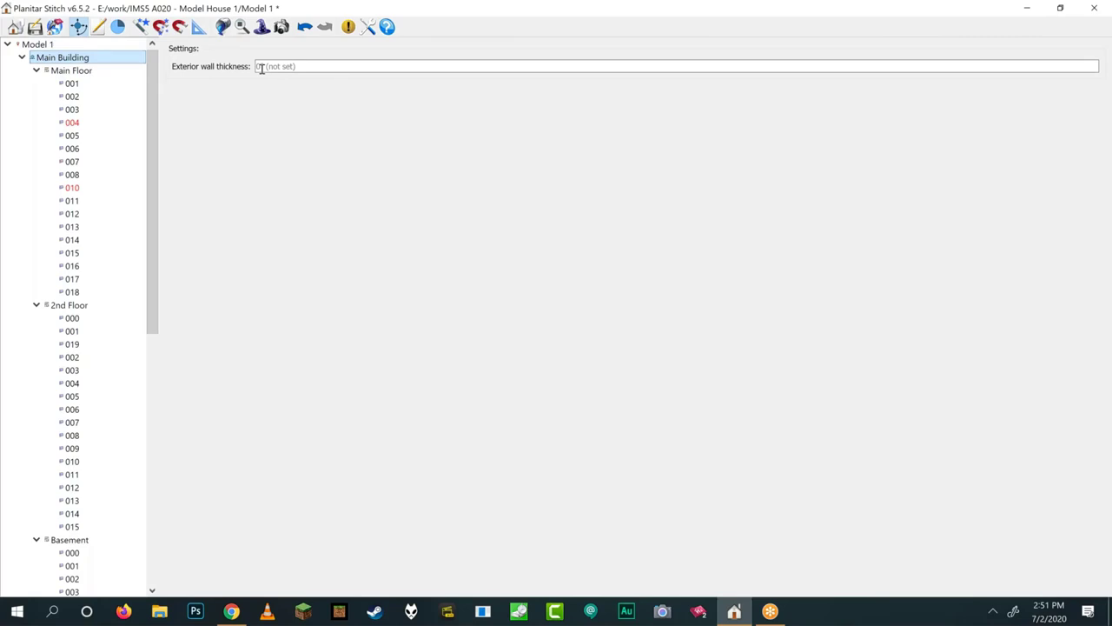
- Set Main Building's exterior wall thickness to 10 and confirm Main Floor inherits 10"
click(77, 74)
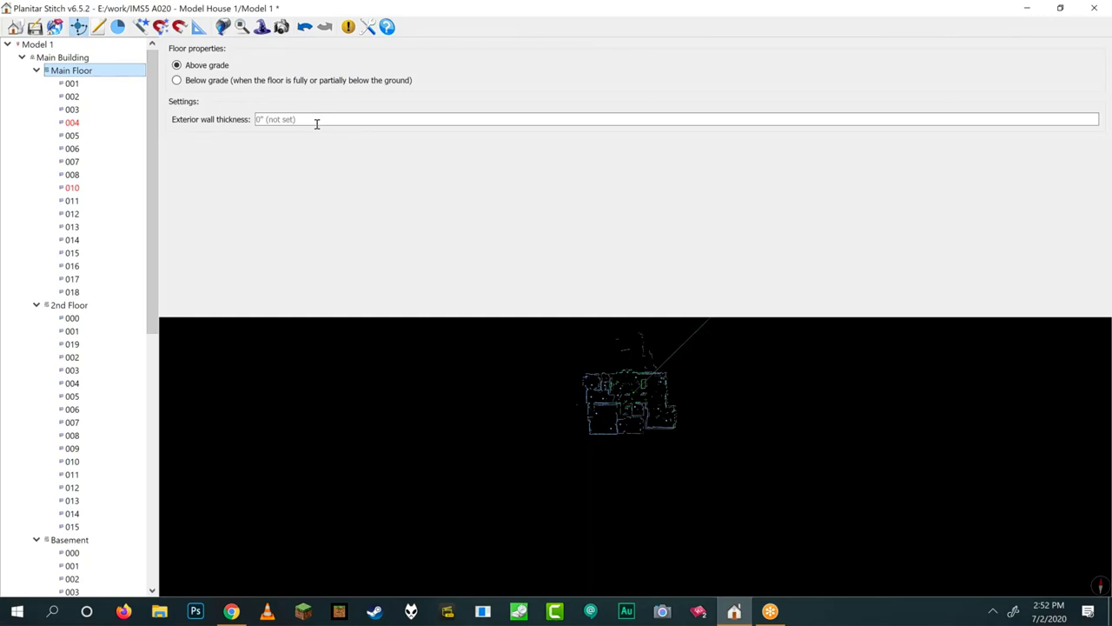
key(Up)
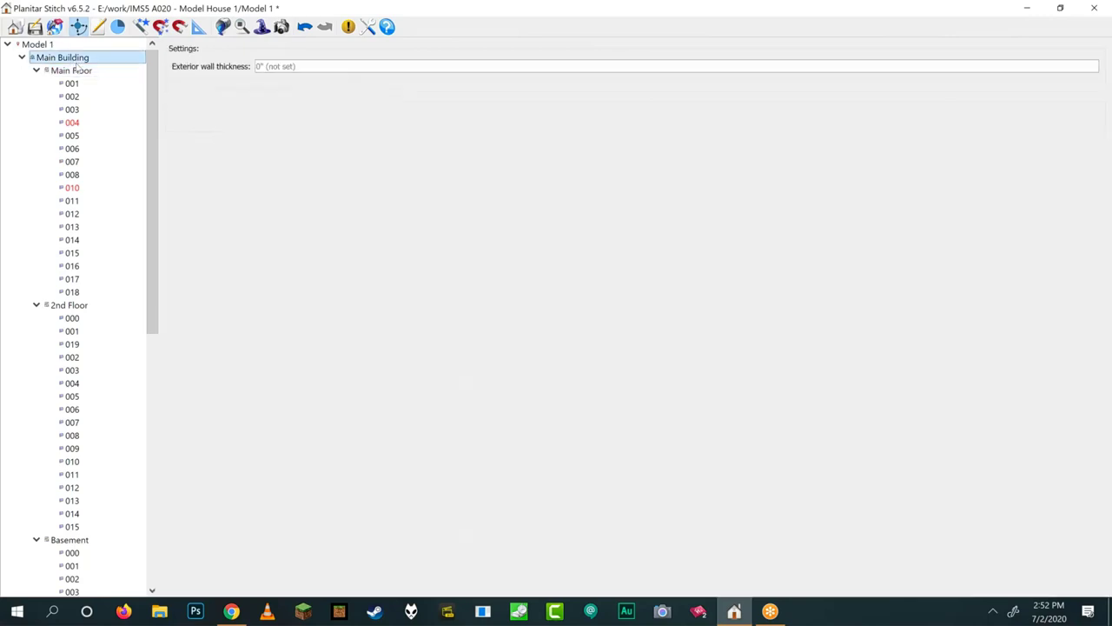
click(261, 66)
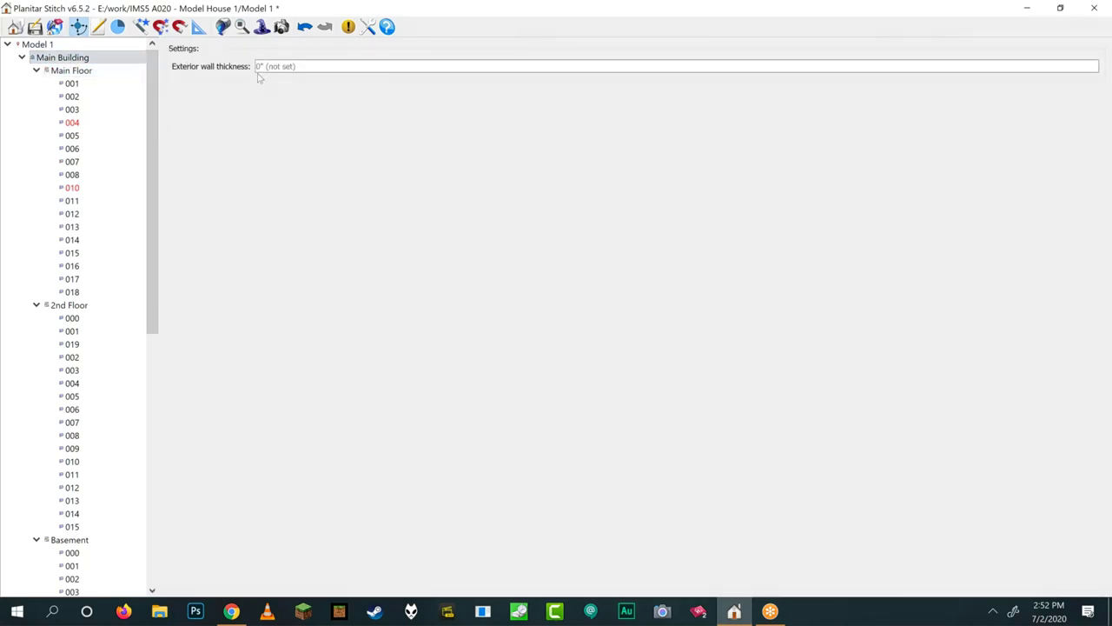
text(10)
click(87, 71)
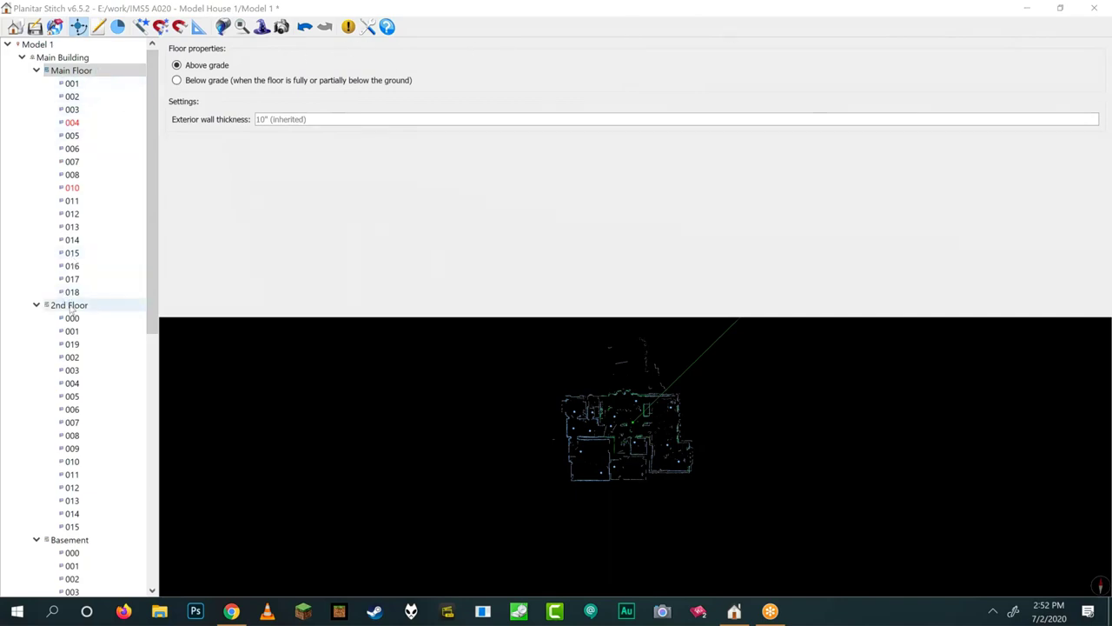
- View Main Floor panorama 001, then move laundry scan 014 up the list after 003
click(72, 85)
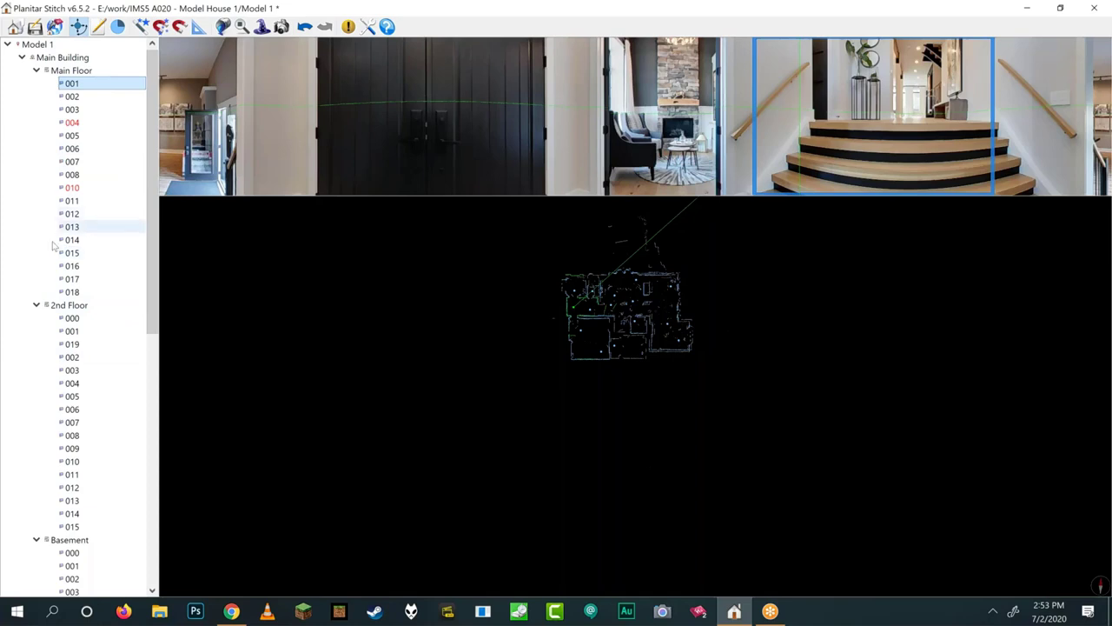
drag(76, 247, 76, 127)
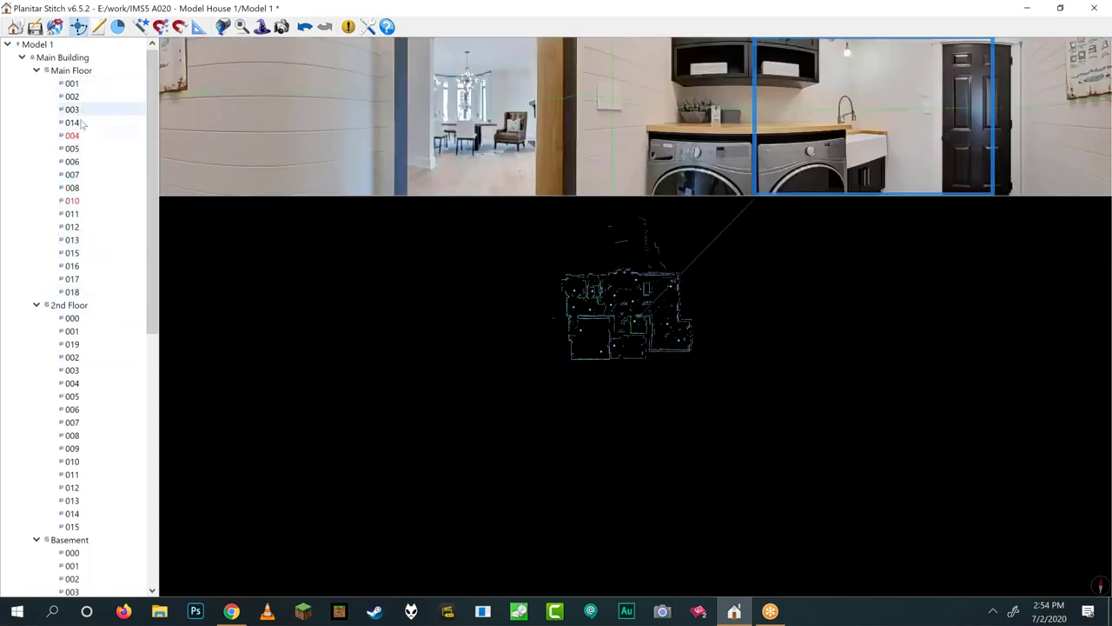
click(80, 127)
- Return scan 014 to its original place below 013 in the Main Floor list
drag(81, 128, 148, 221)
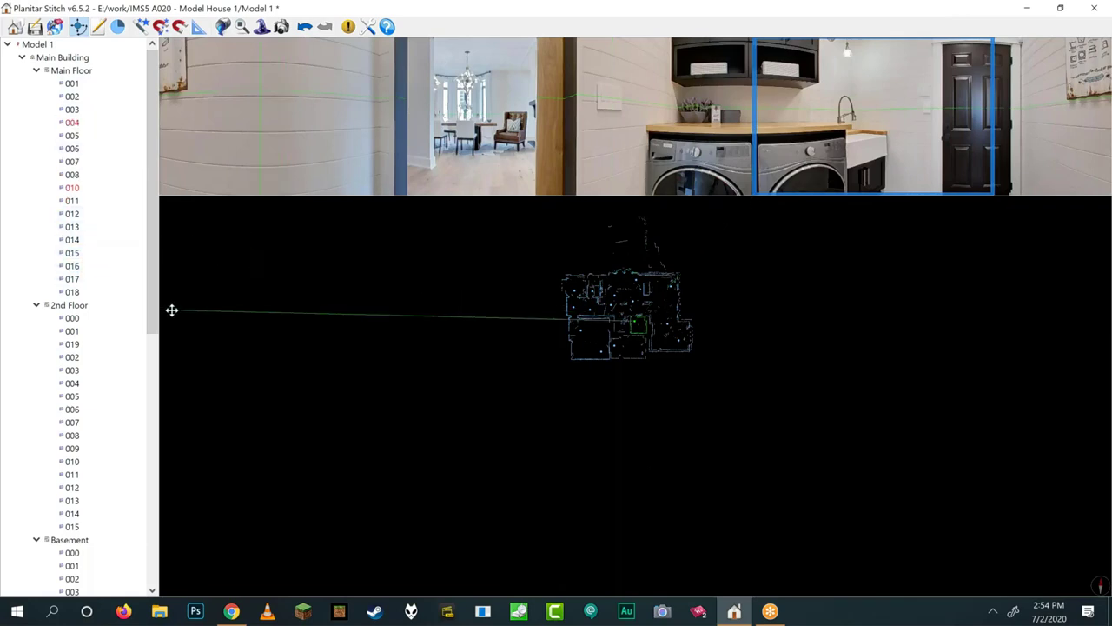
scroll(164, 317, down, 2)
scroll(165, 317, up, 2)
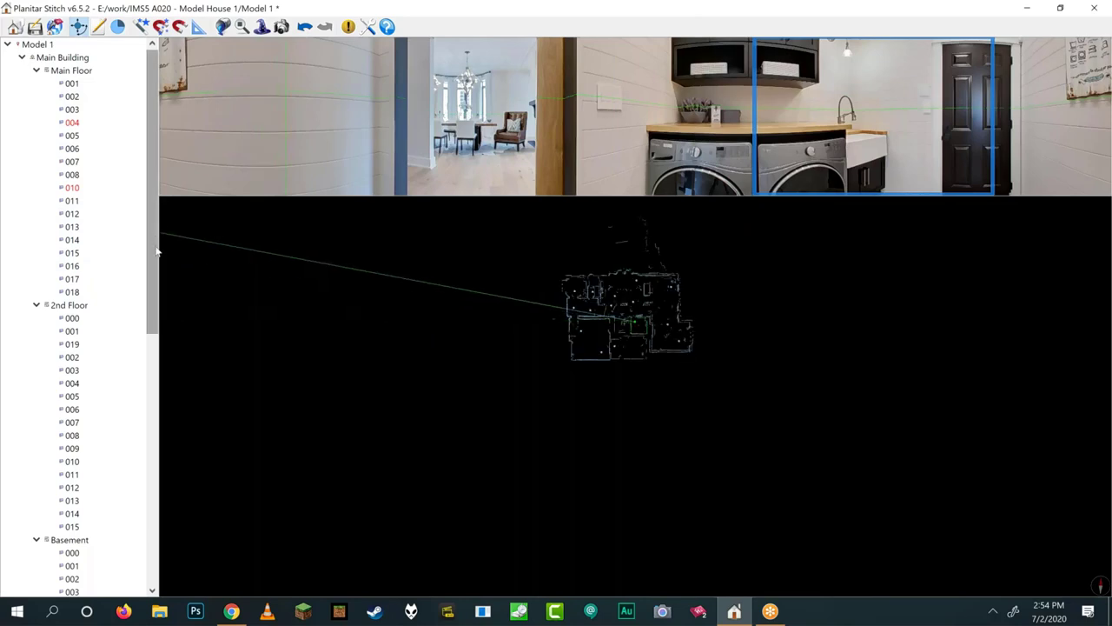
drag(156, 249, 135, 191)
- Preview living-room photo Picture009 enlarged, then switch to Basement scan 002's showroom panorama
scroll(96, 397, down, 5)
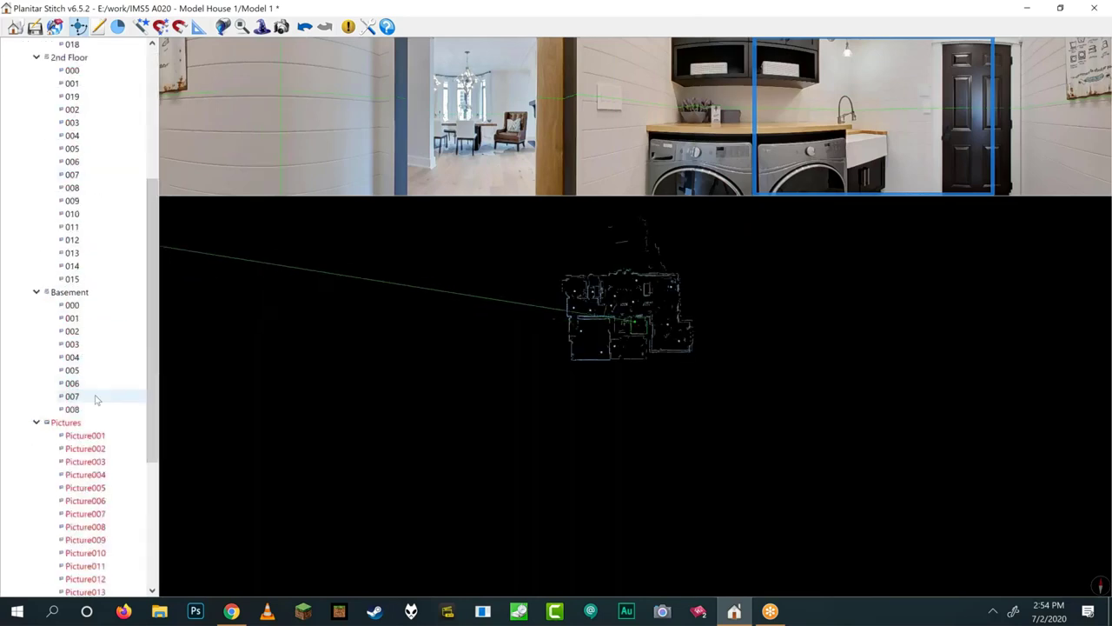
scroll(106, 304, down, 2)
scroll(106, 303, down, 3)
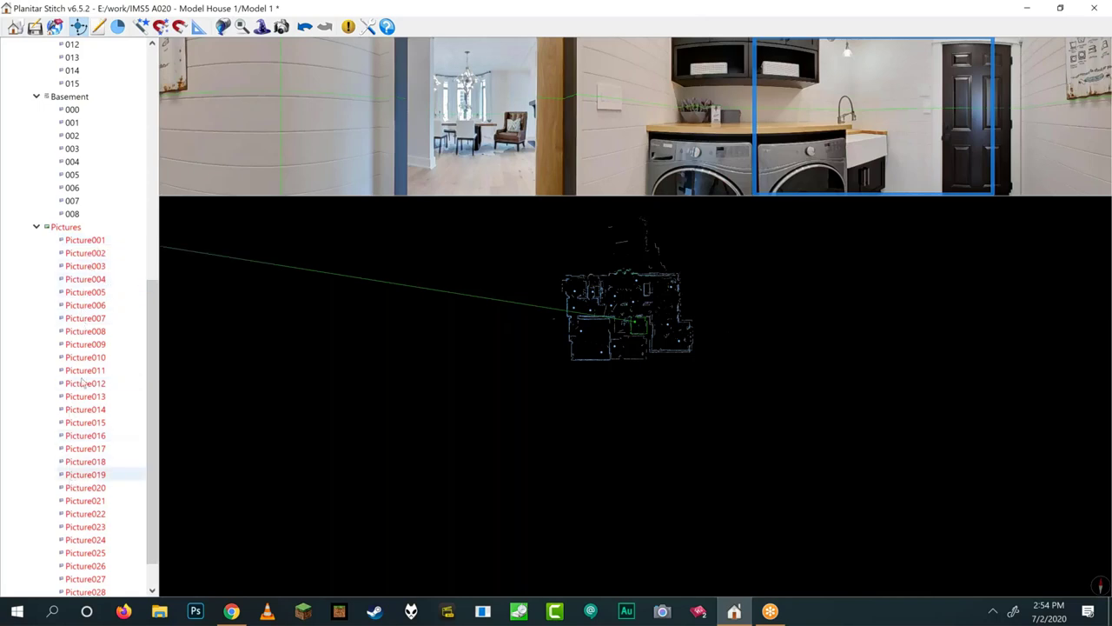
click(84, 344)
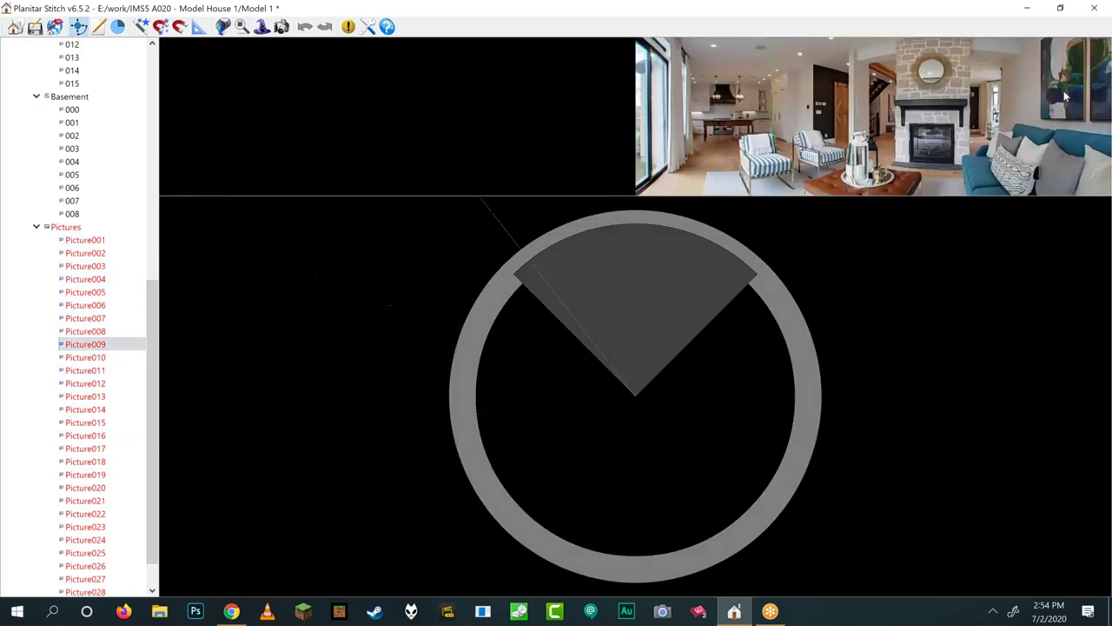
click(283, 27)
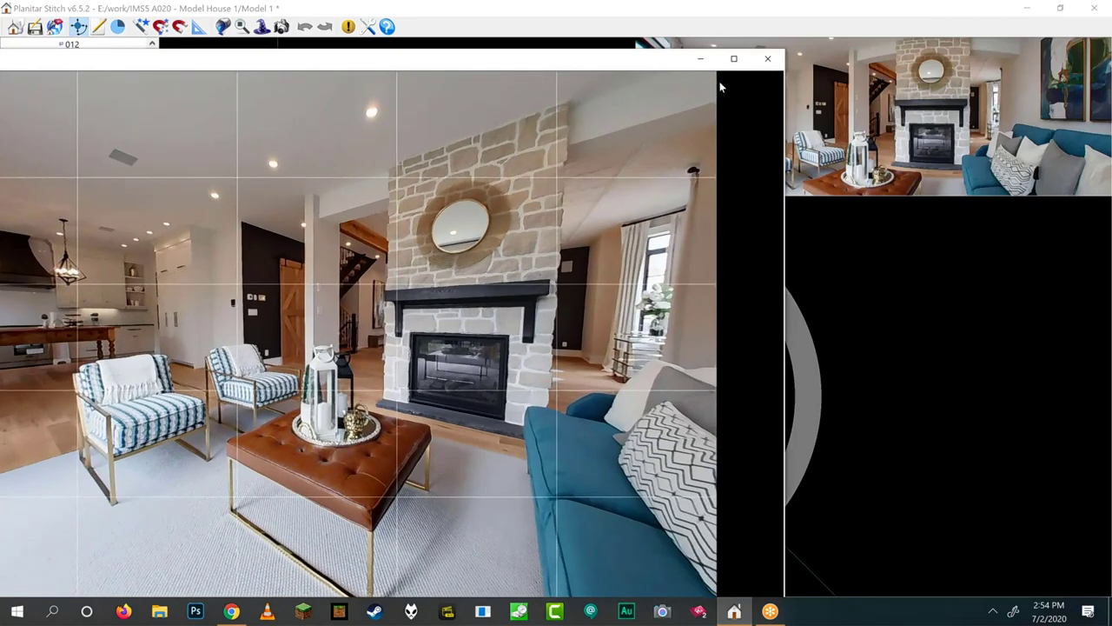
click(768, 59)
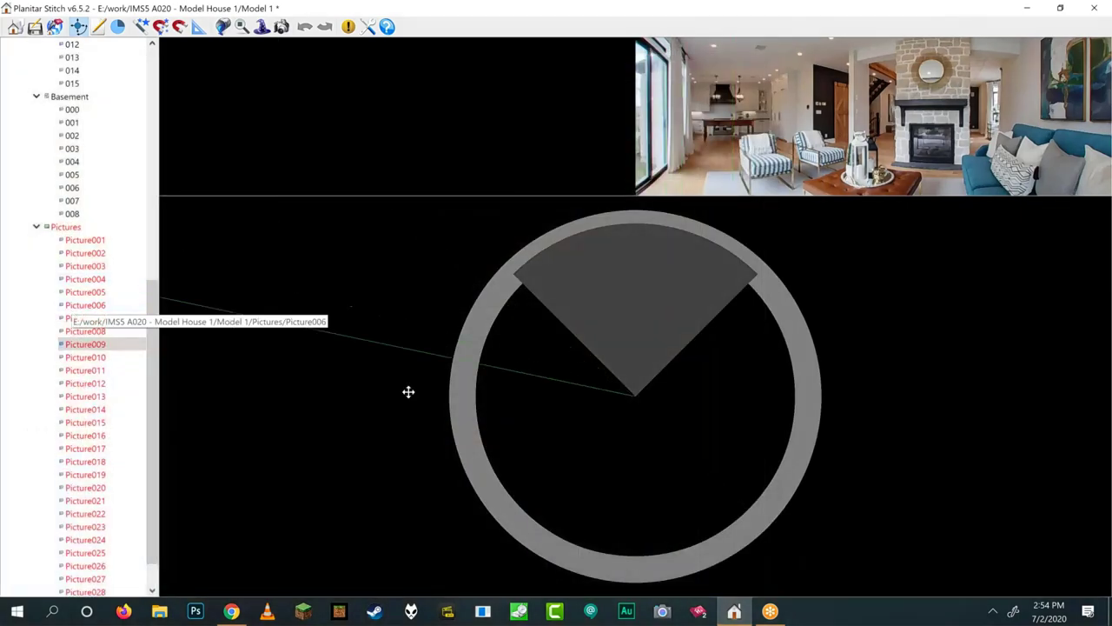
click(72, 137)
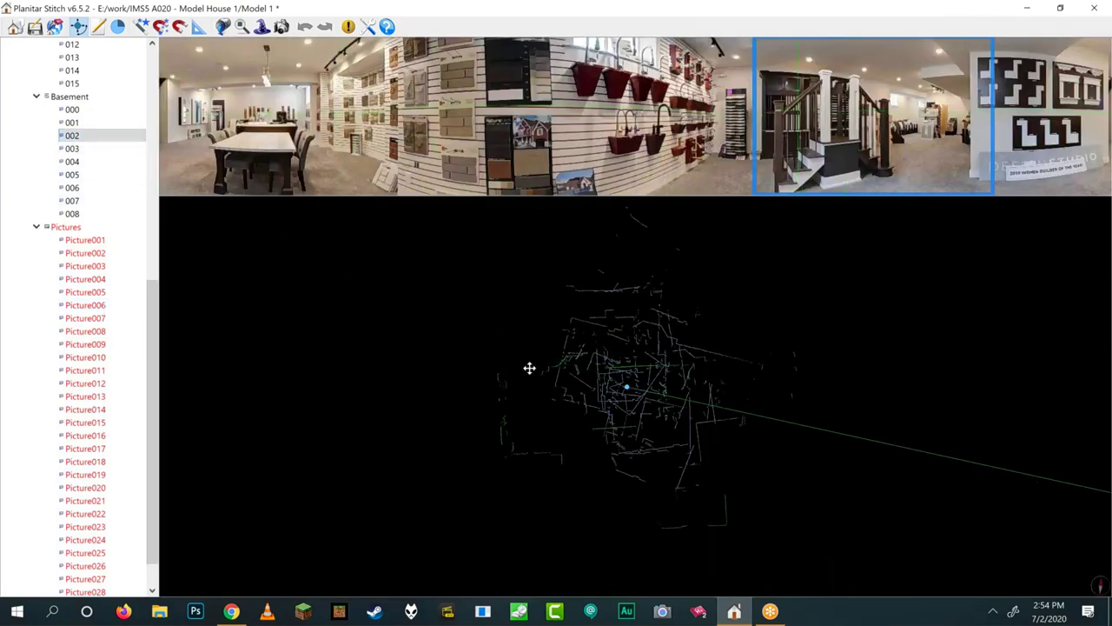
- Return to Main Floor scan 004, then open several scans from plan dots, including the entry stair
scroll(74, 170, up, 5)
scroll(74, 170, up, 5)
click(72, 122)
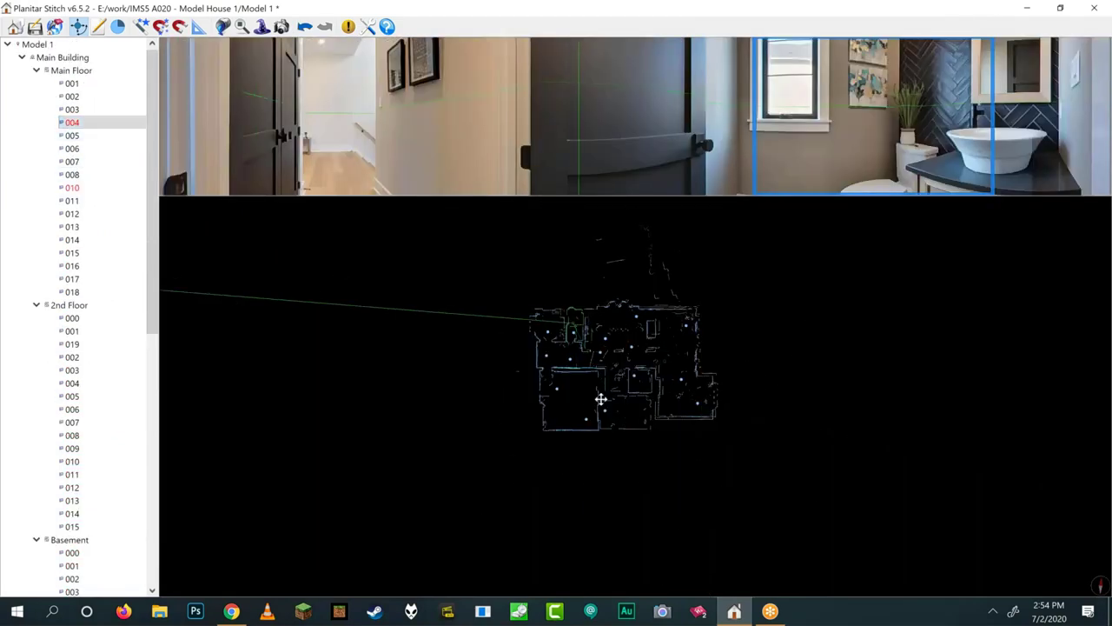
scroll(688, 315, up, 2)
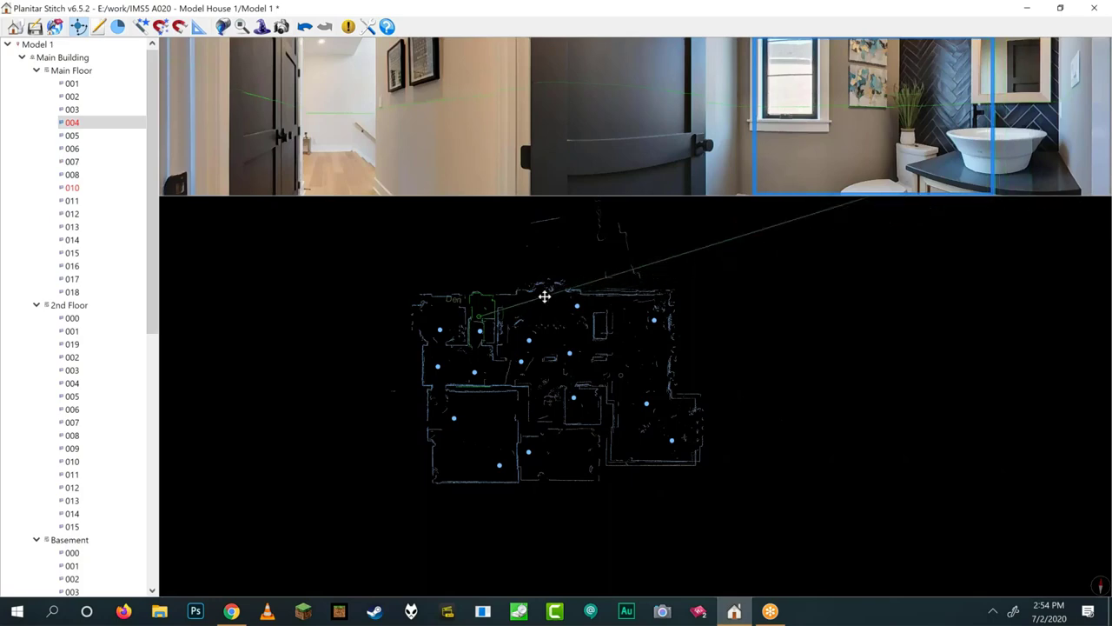
click(574, 308)
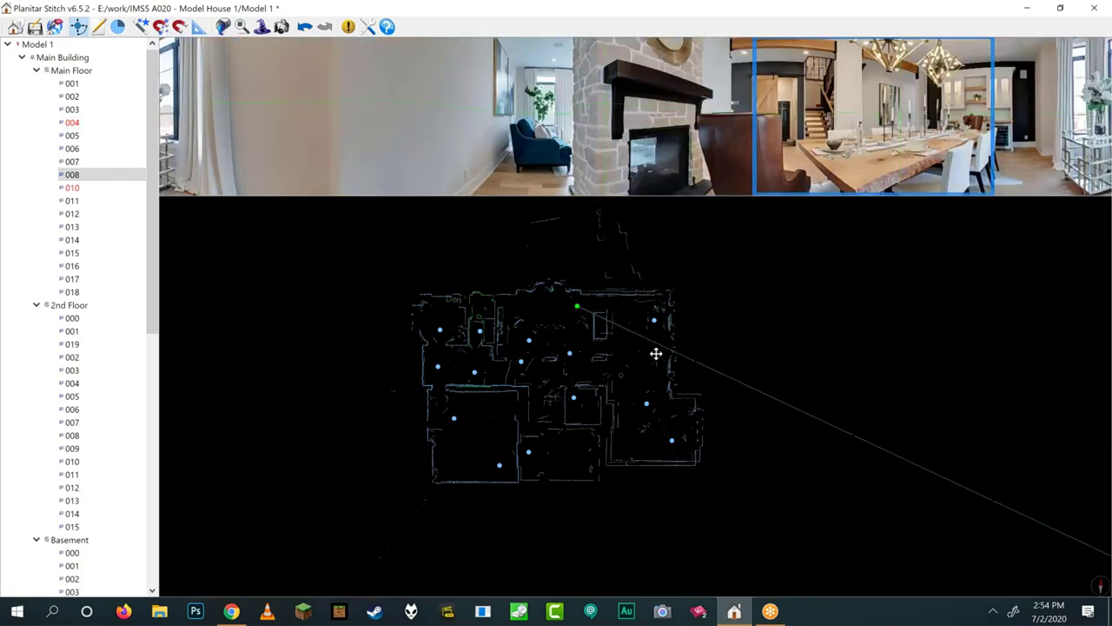
click(654, 387)
click(671, 440)
click(454, 417)
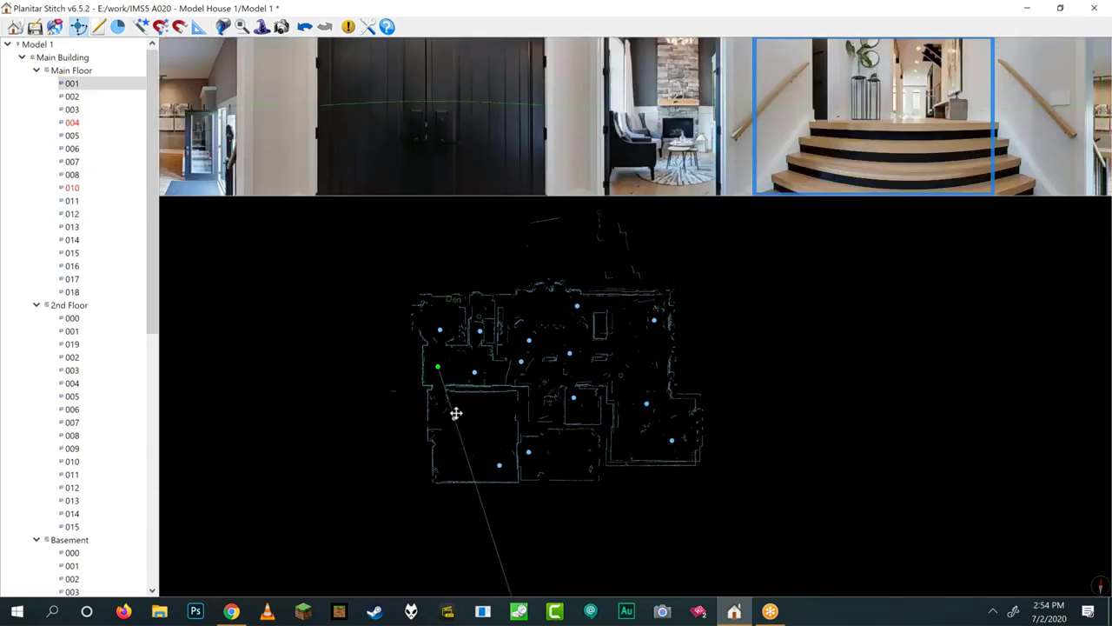
- Preview the office, kitchen and other room panoramas from plan points, then load Basement scan 002
click(528, 450)
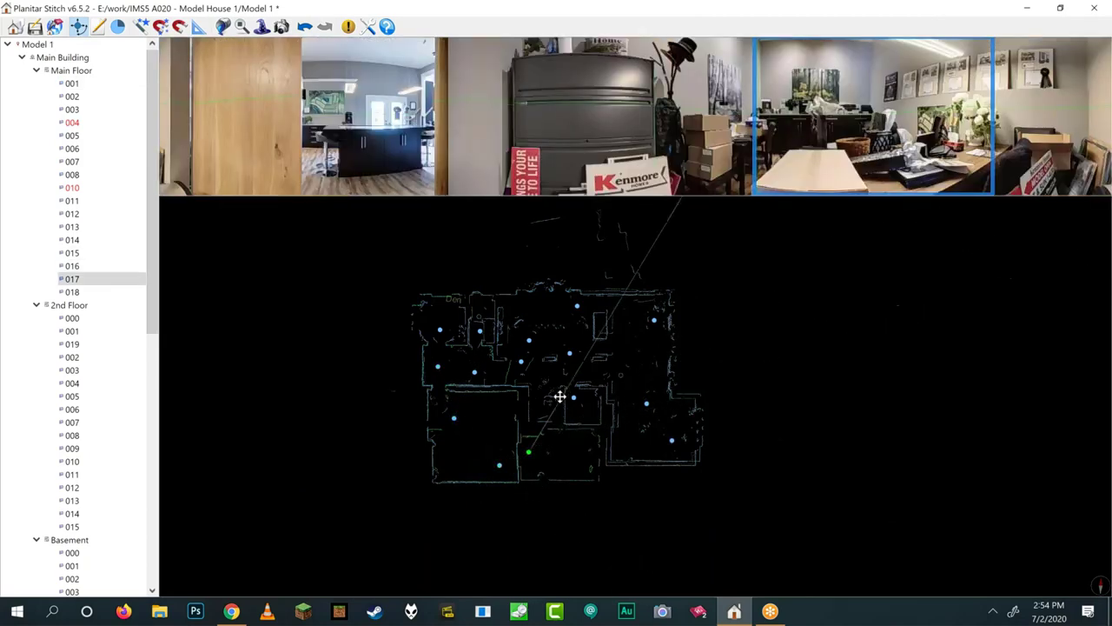
click(521, 359)
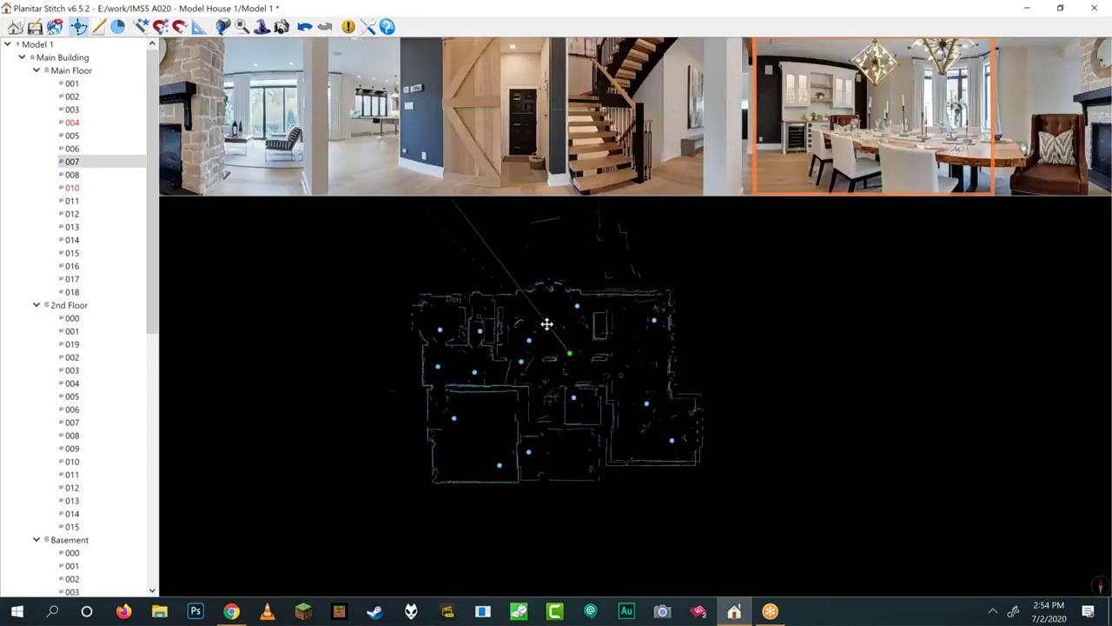
click(577, 306)
click(527, 351)
click(646, 327)
click(649, 391)
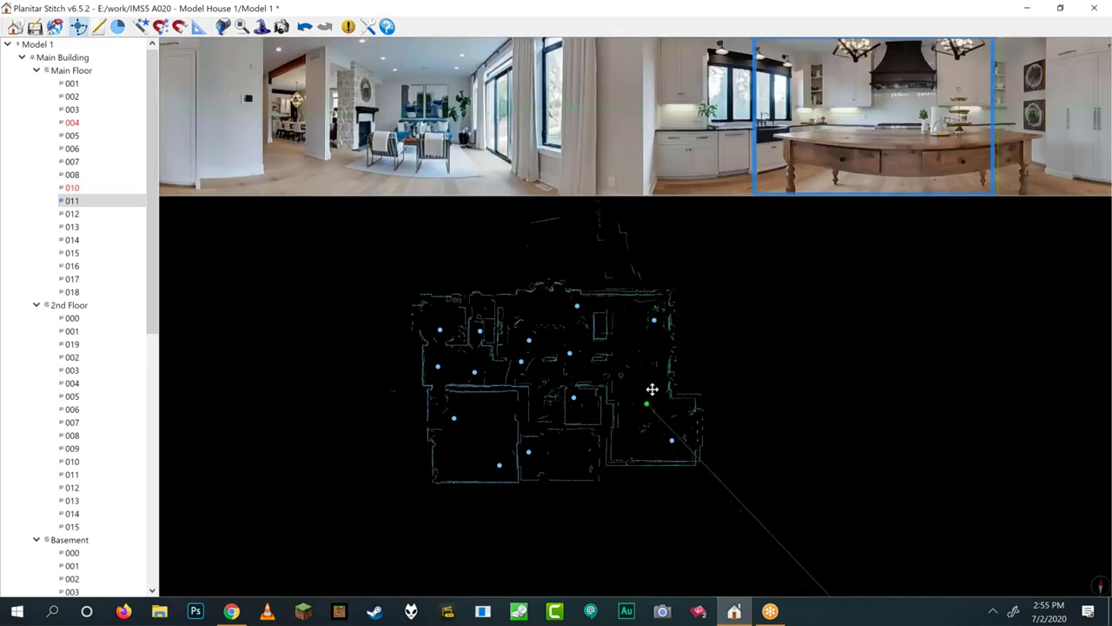
click(656, 324)
click(672, 440)
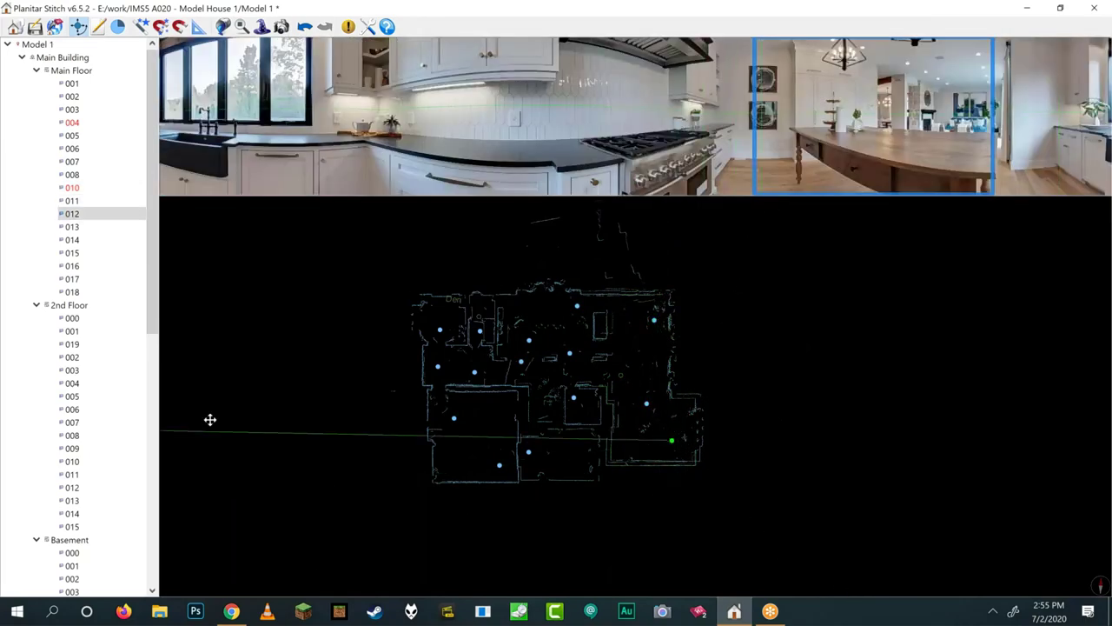
scroll(112, 490, down, 2)
click(72, 514)
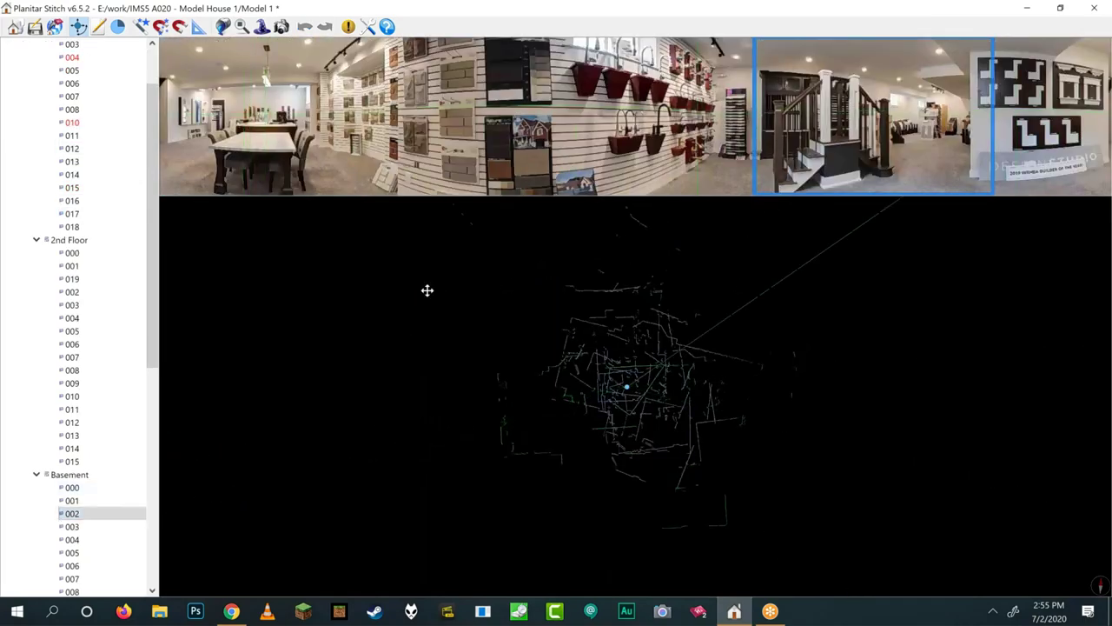
- Drop Basement scan 002 and the remaining basement scans onto the plan, then accept their positions
drag(366, 294, 436, 349)
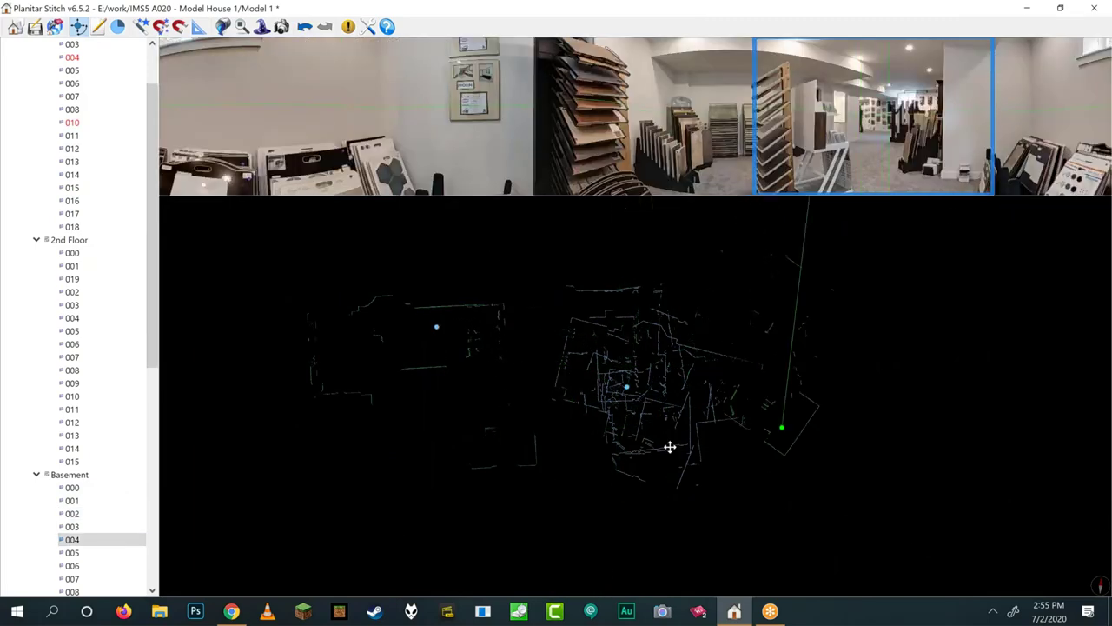
click(739, 447)
click(643, 375)
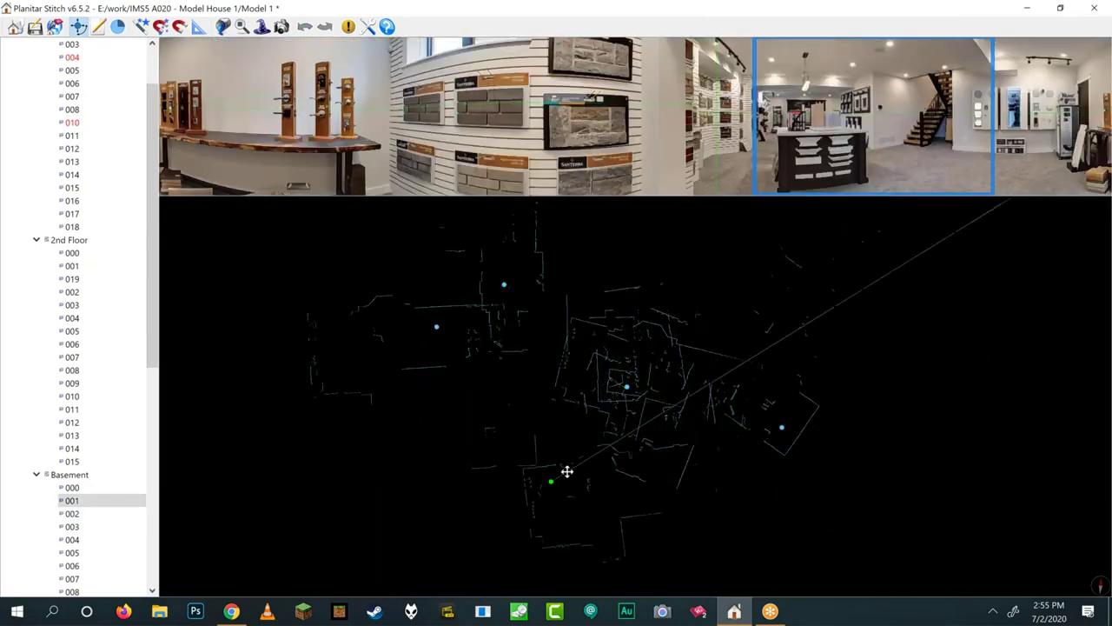
click(622, 375)
click(670, 278)
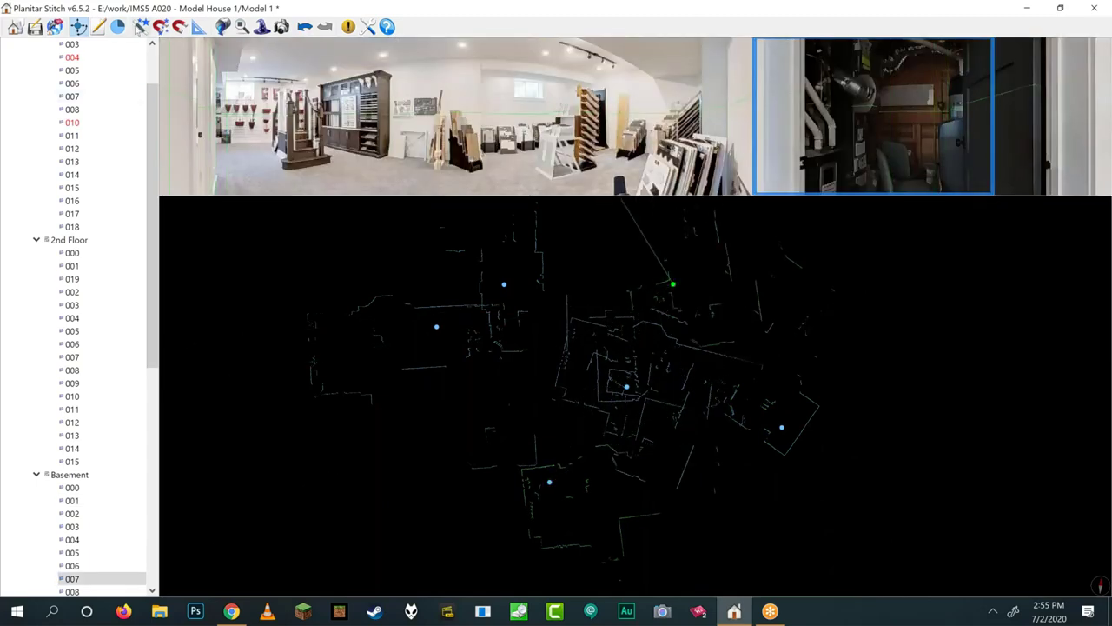
key(Return)
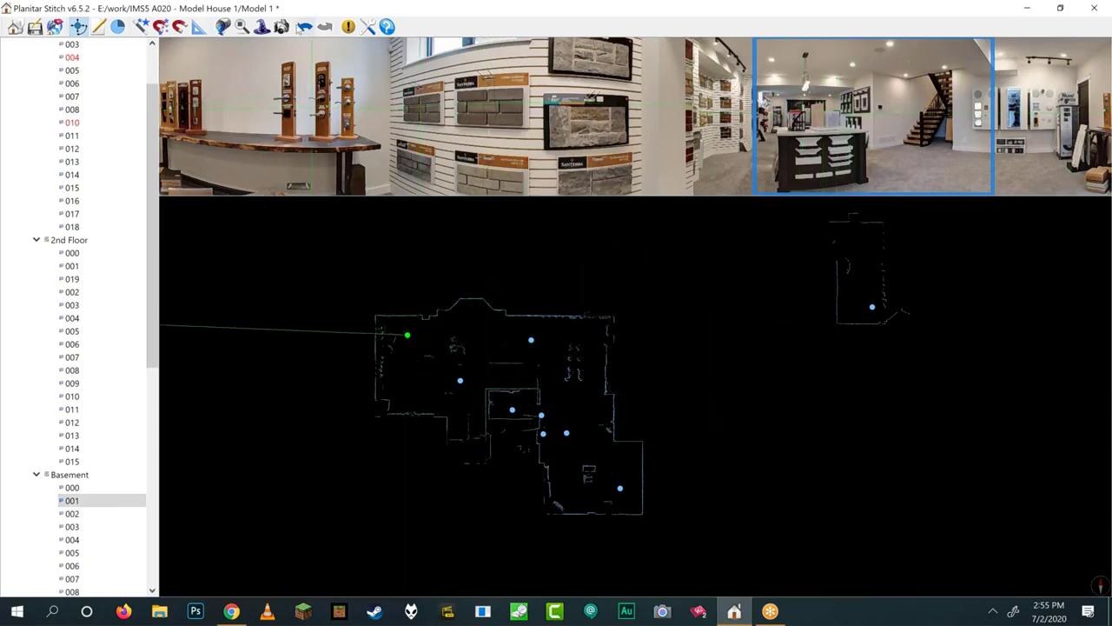
- Undo and redo the alignment, then drag detached scan 008 to the plan's bottom-left
click(304, 27)
scroll(313, 247, down, 3)
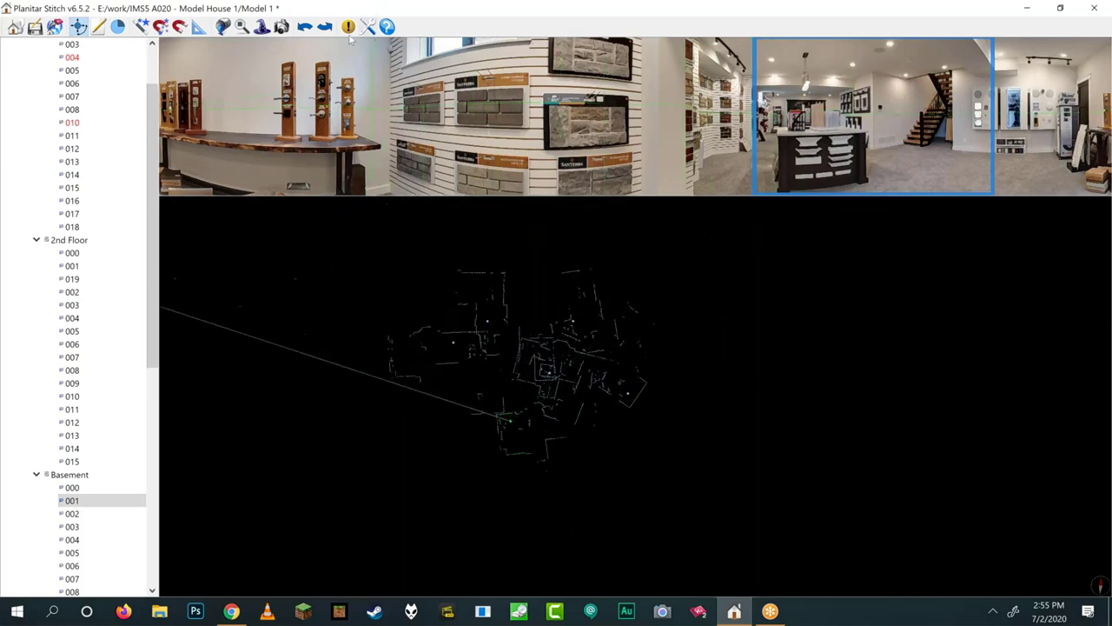
click(323, 27)
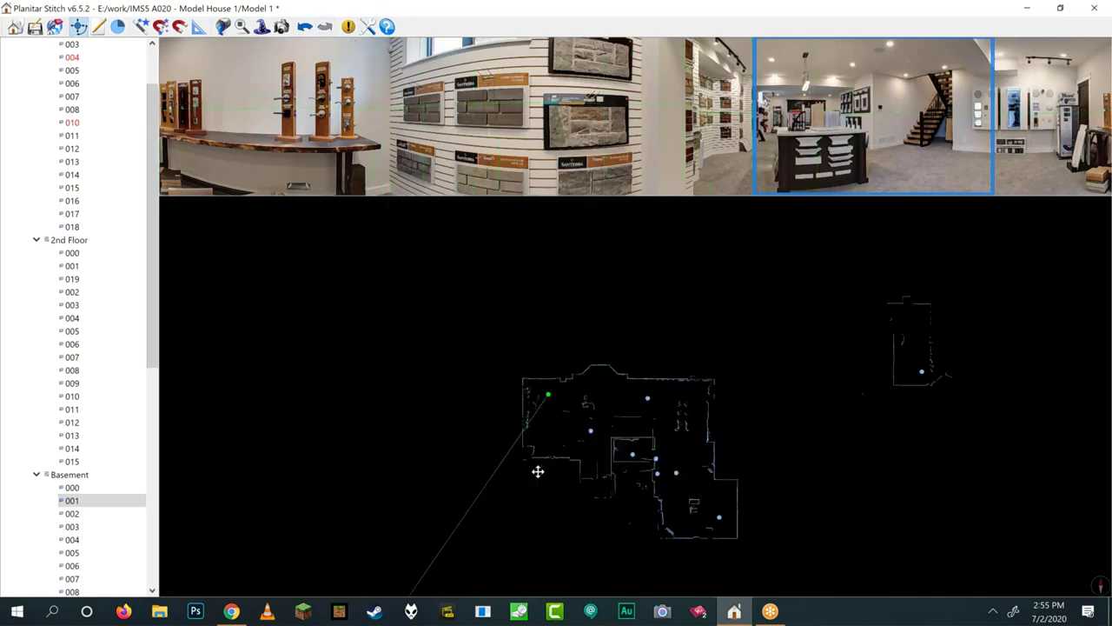
drag(822, 355, 648, 444)
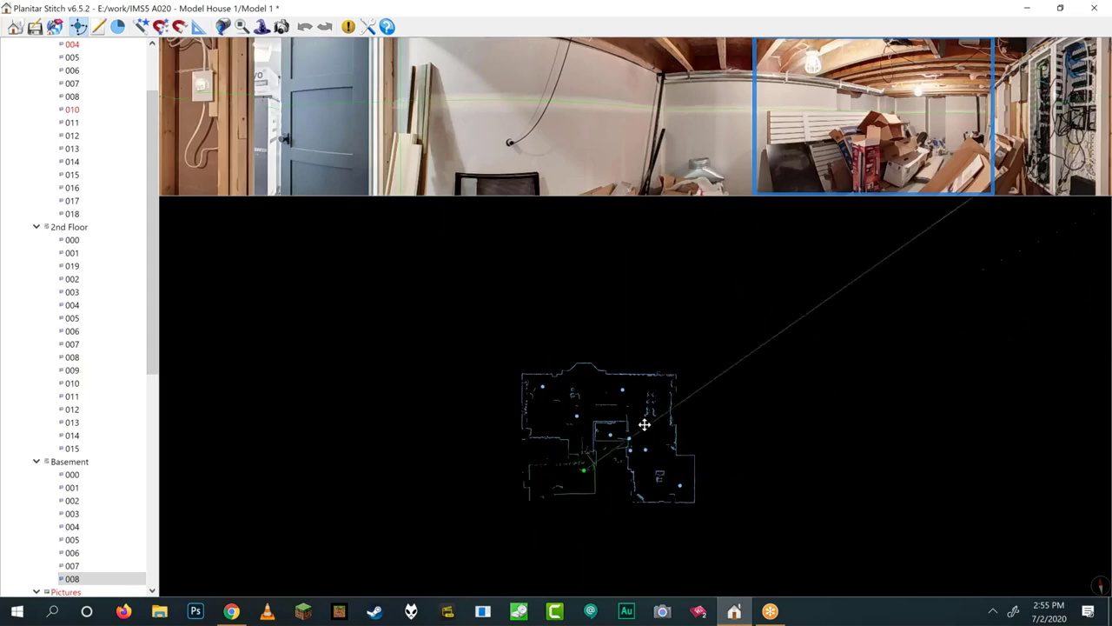
- Preview the panoramas of several basement scans, ending on scan 004
click(544, 385)
click(624, 389)
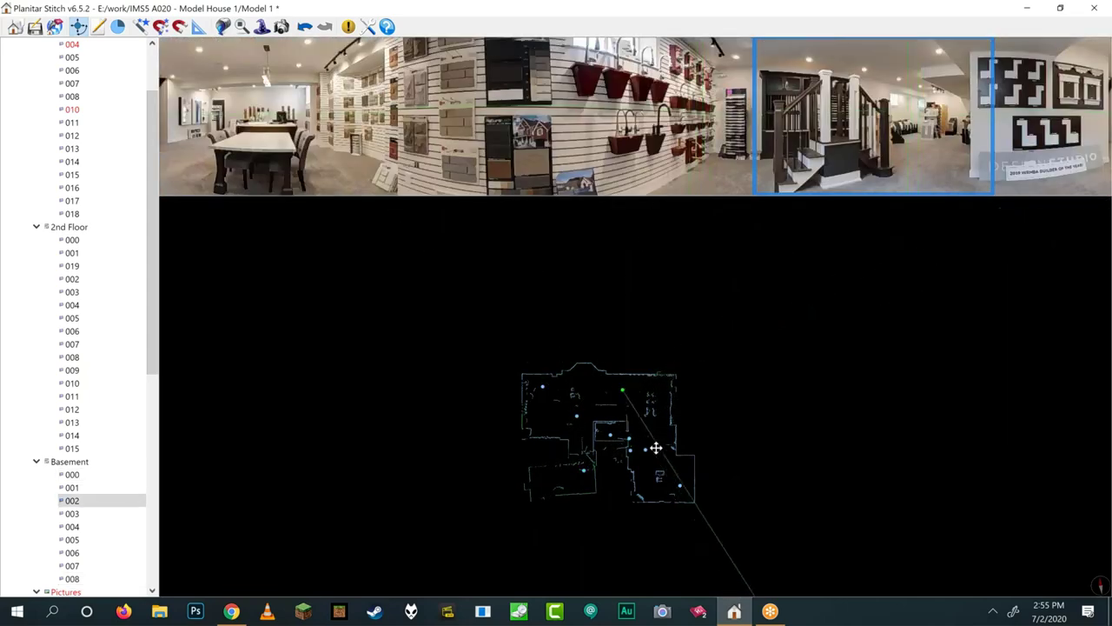
click(645, 449)
click(680, 485)
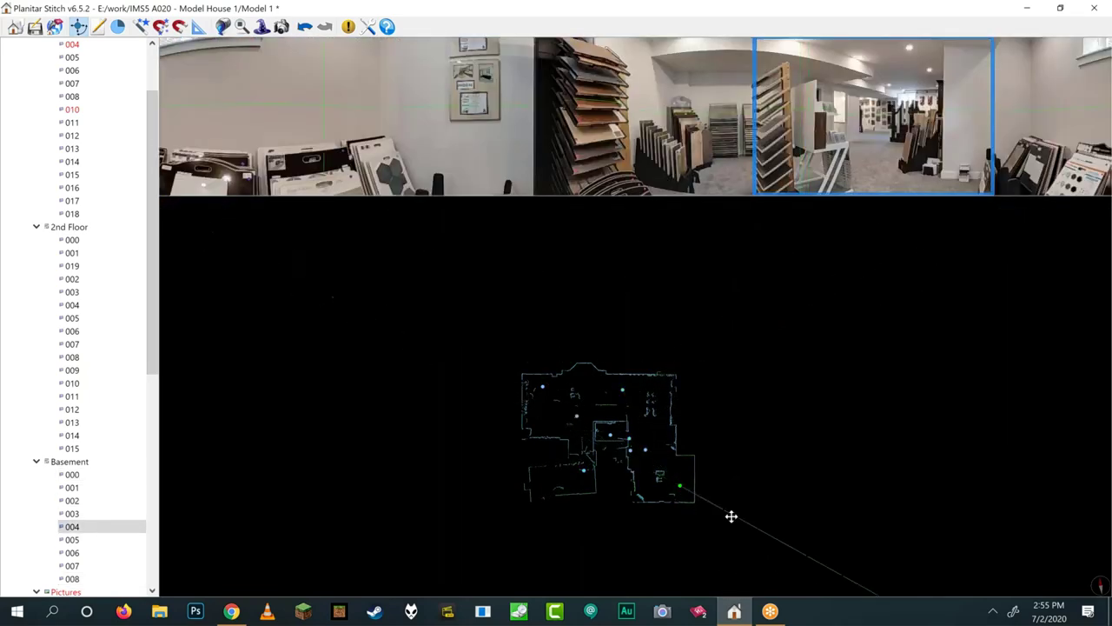
scroll(628, 492, up, 3)
- Pan and zoom around the joined basement plan to inspect the scan alignment closely
key(Right)
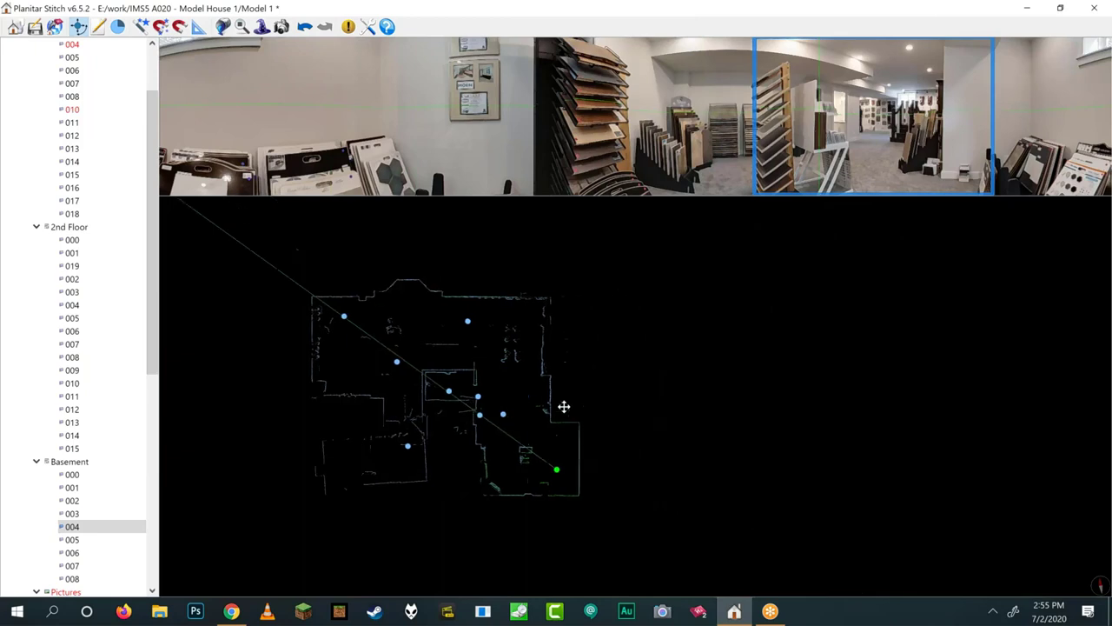
key(Left)
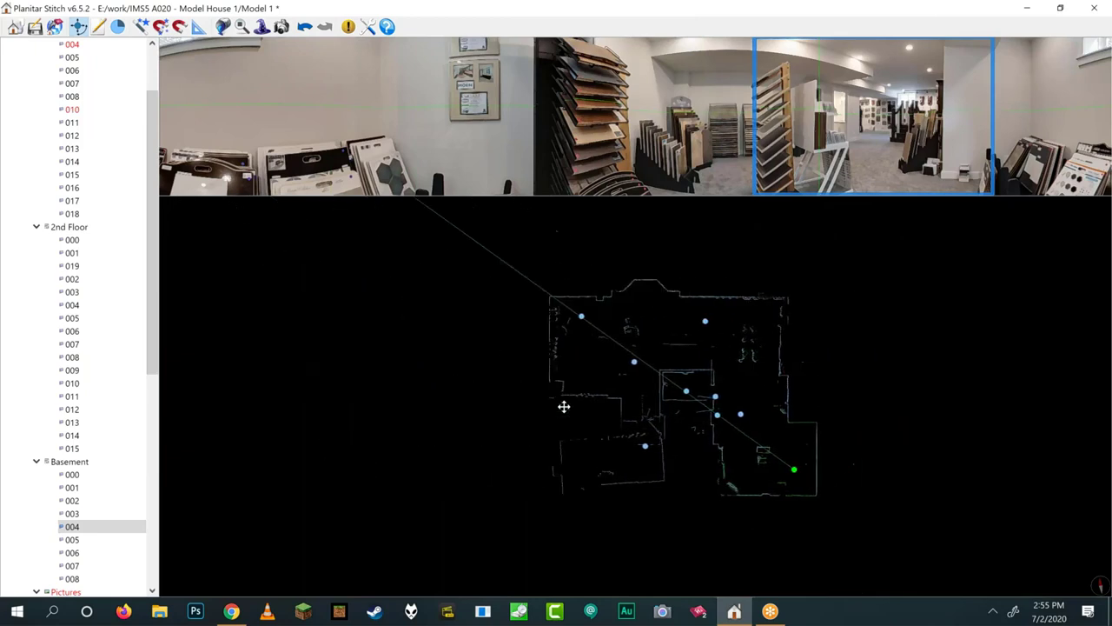
scroll(596, 397, down, 5)
scroll(625, 443, up, 3)
scroll(603, 281, up, 2)
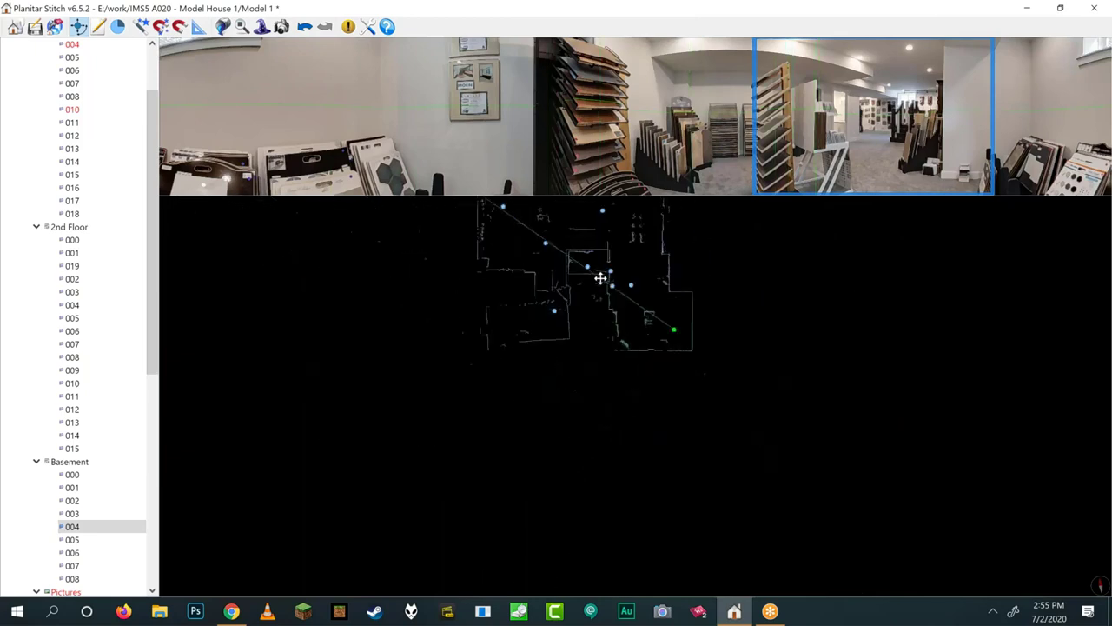
scroll(588, 246, down, 4)
scroll(588, 246, up, 6)
scroll(588, 247, down, 1)
scroll(596, 263, down, 2)
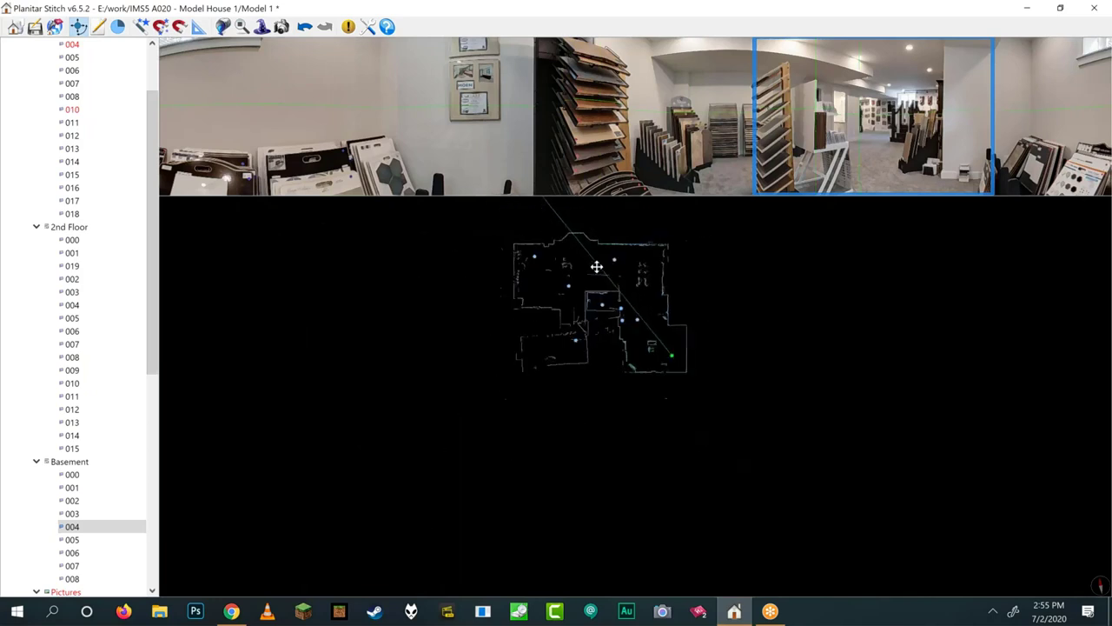
scroll(785, 350, up, 4)
scroll(432, 296, down, 5)
scroll(391, 293, up, 5)
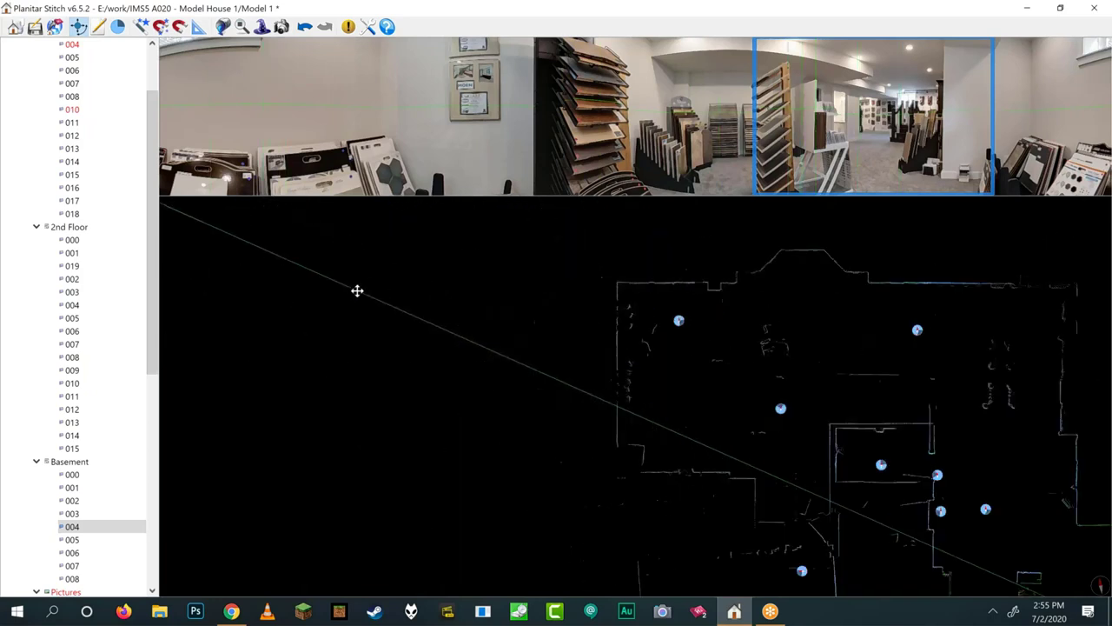
scroll(507, 316, down, 3)
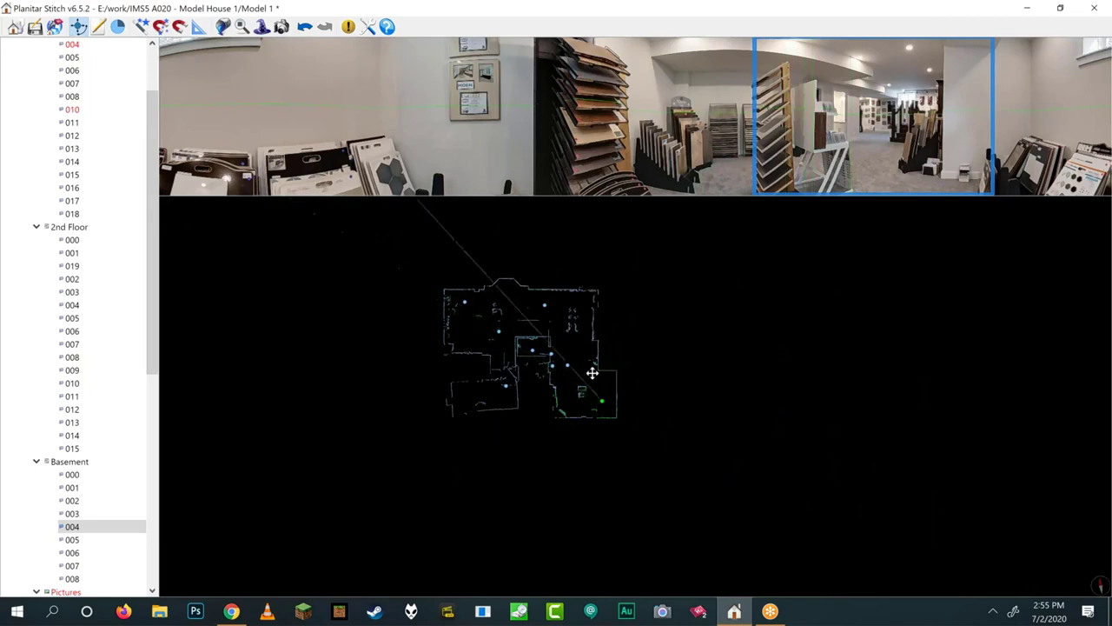
scroll(630, 405, up, 5)
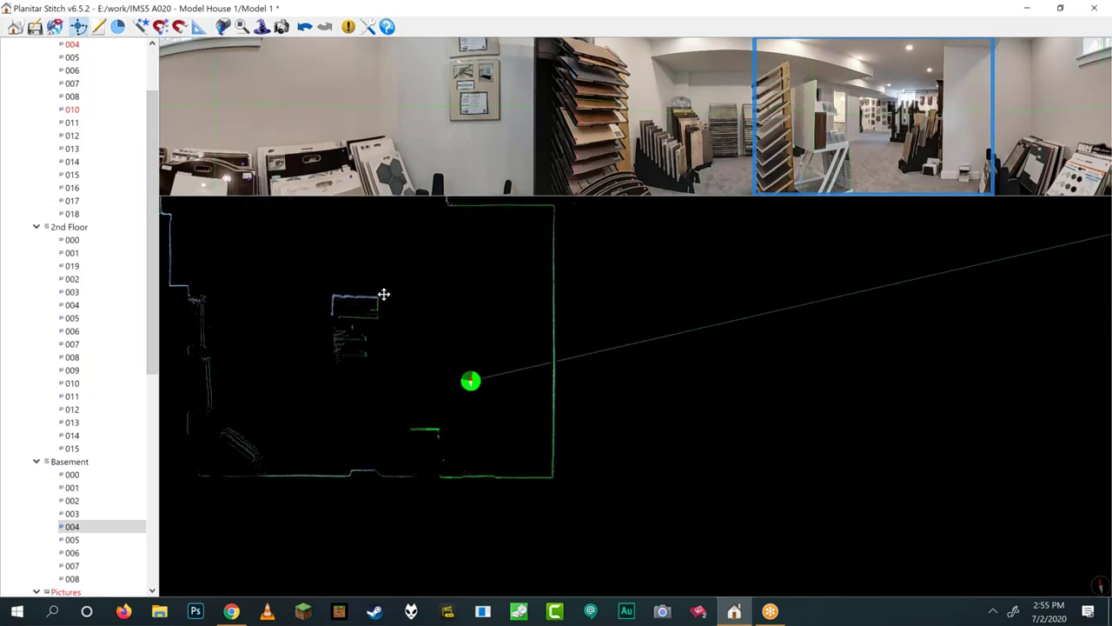
scroll(397, 296, down, 5)
scroll(445, 305, up, 4)
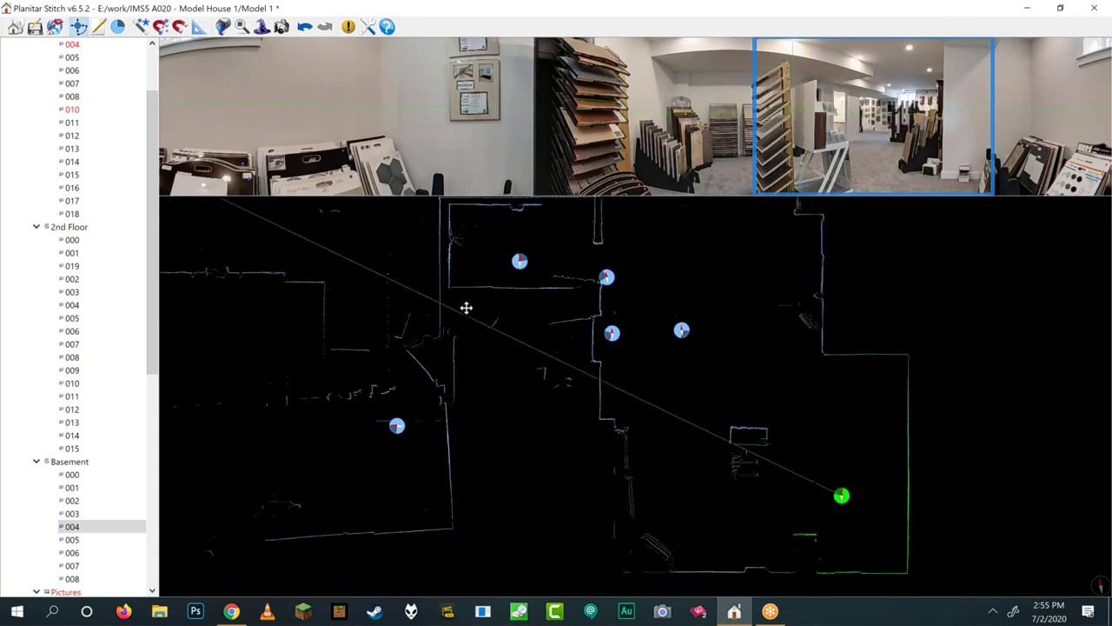
scroll(465, 308, down, 5)
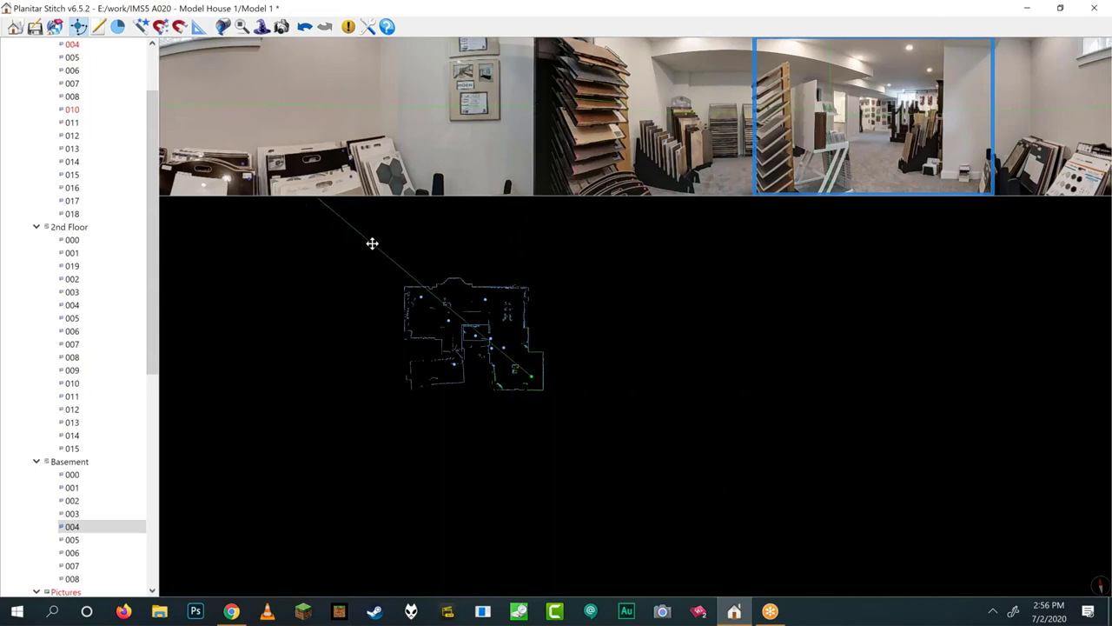
- Select Basement scans 000–008, nudge the plan slightly, and step through the scans one by one
drag(352, 242, 599, 435)
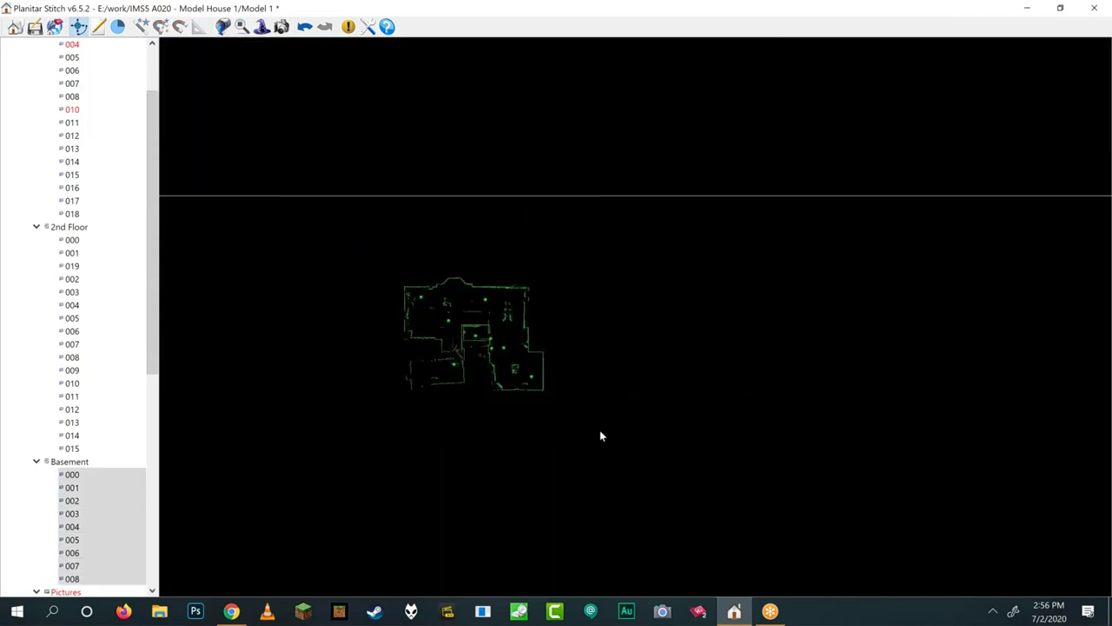
drag(477, 353, 509, 385)
scroll(513, 380, up, 5)
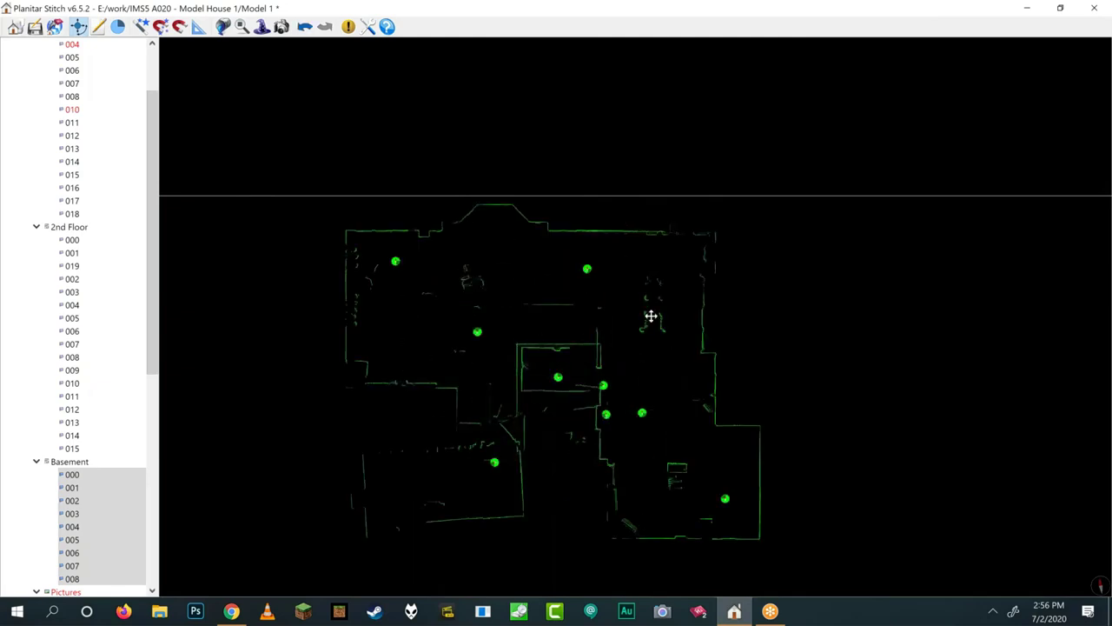
scroll(643, 305, down, 2)
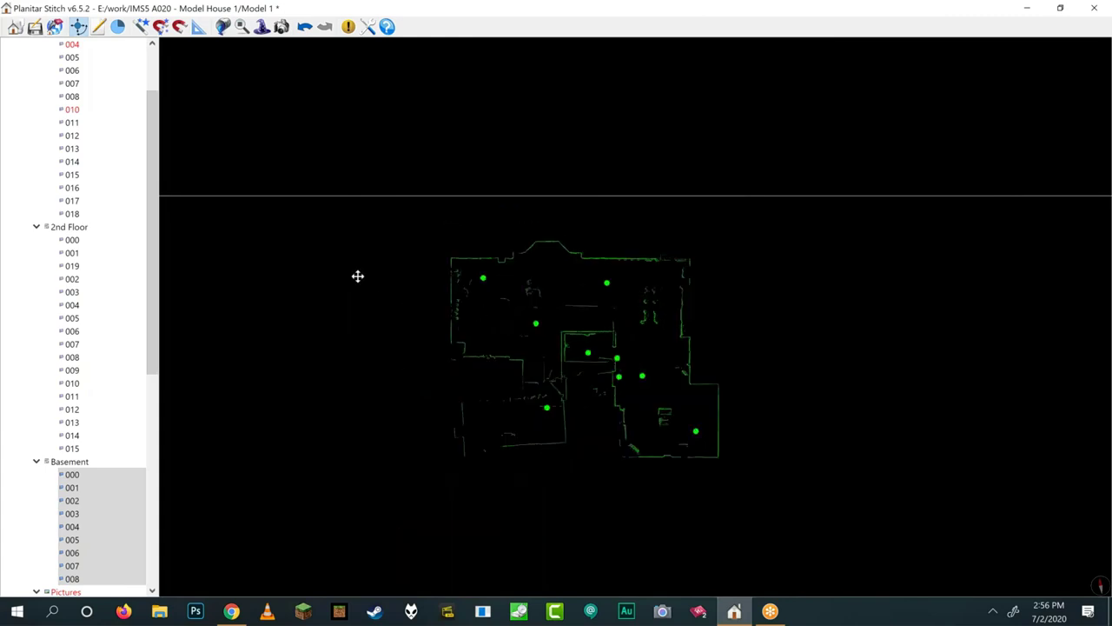
key(Home)
key(Down)
key(Down)
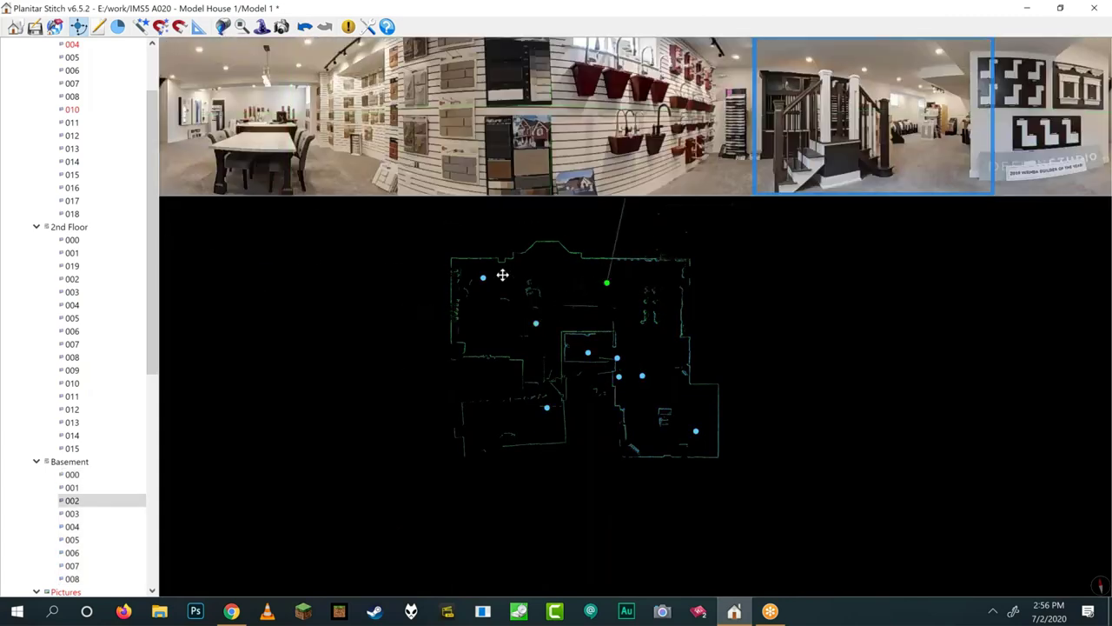
key(Up)
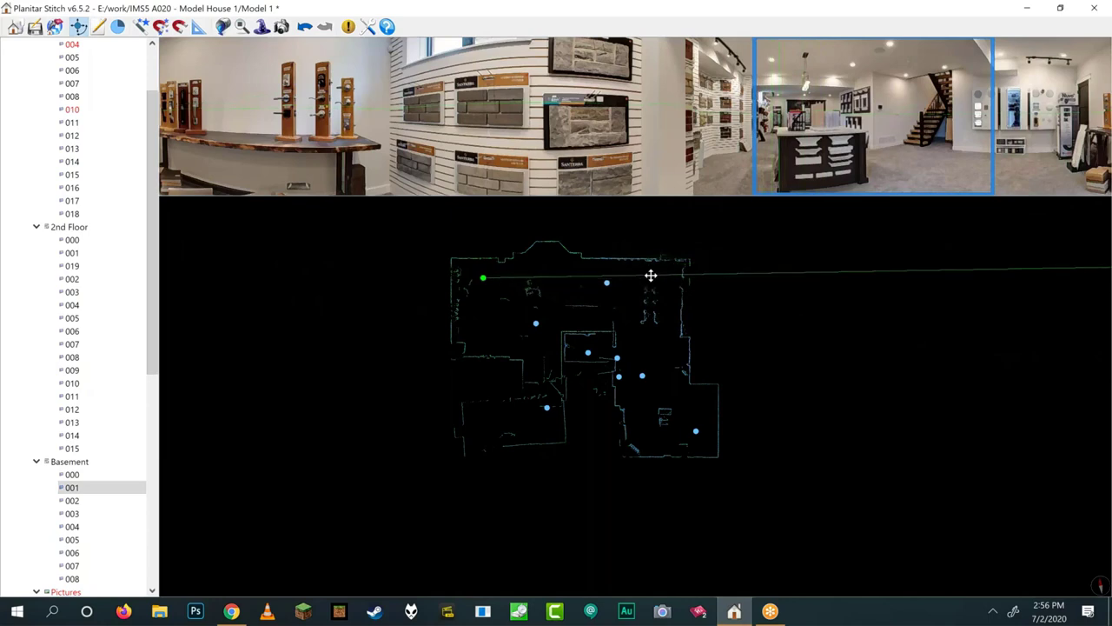
- Reselect every Basement scan and move and rotate the group into an upright outline
drag(390, 219, 513, 384)
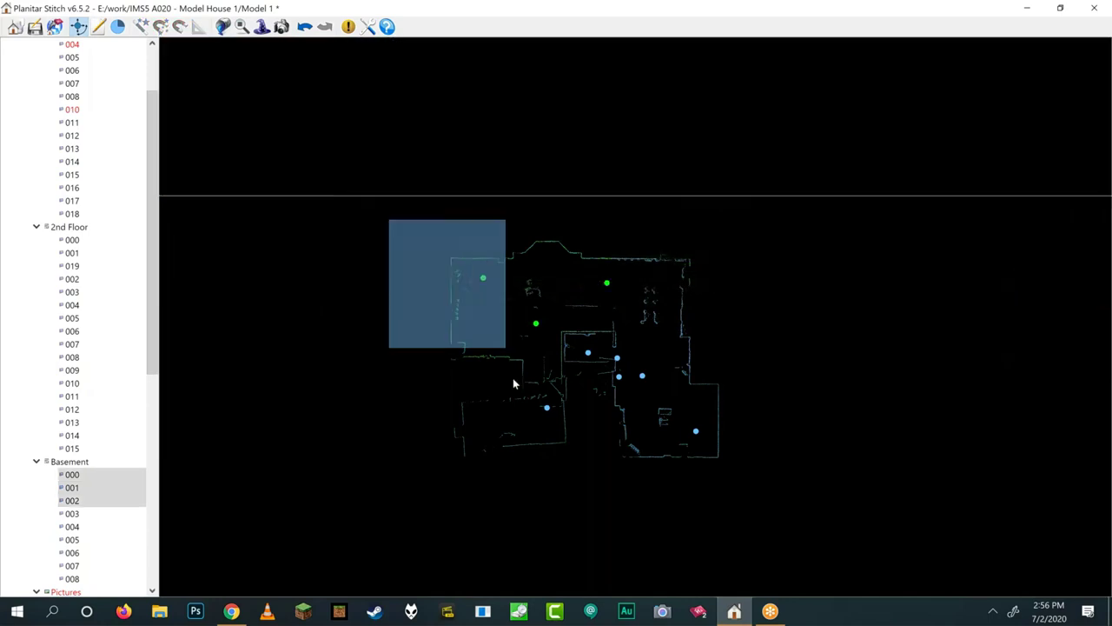
drag(390, 214, 769, 524)
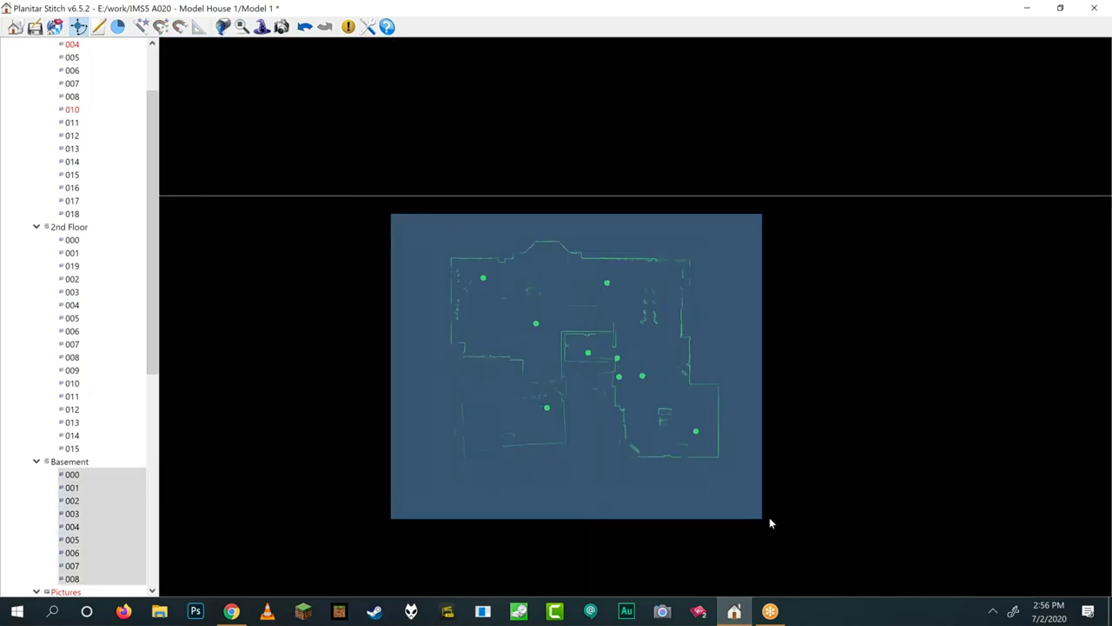
drag(568, 345, 608, 458)
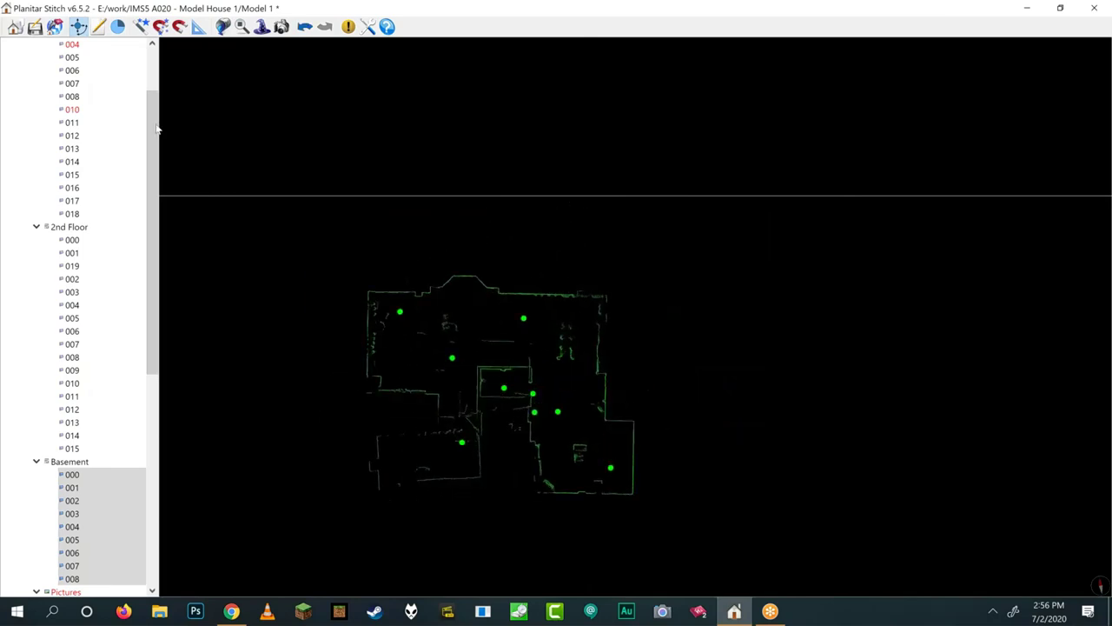
- Select Basement scan 001, which an accidental 'f' renames, and show the v6.5.2 changelog
click(72, 487)
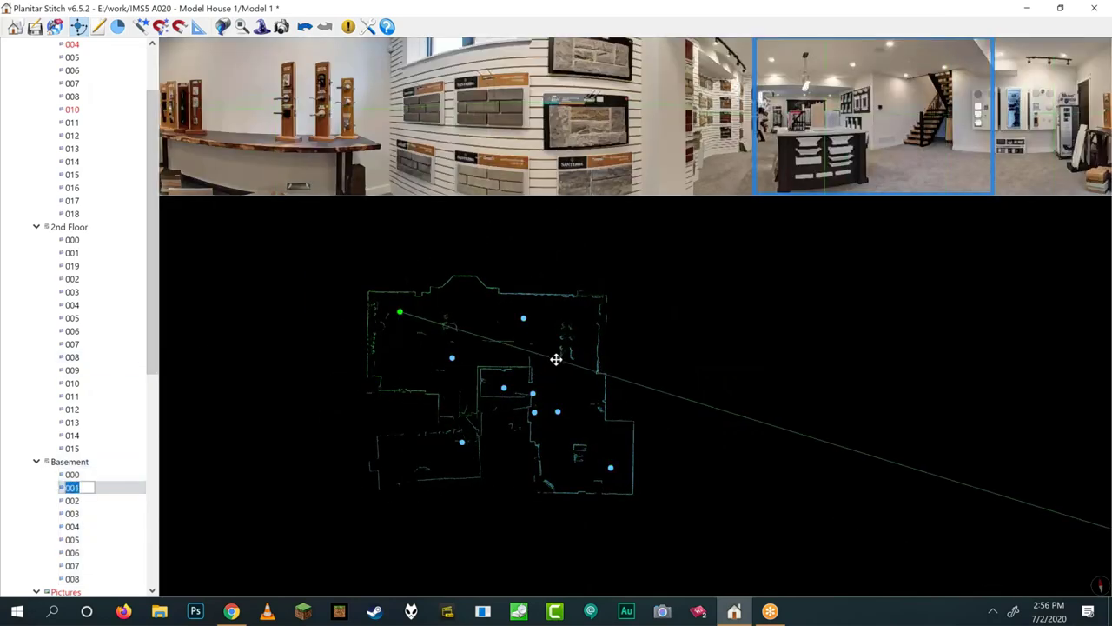
text(f)
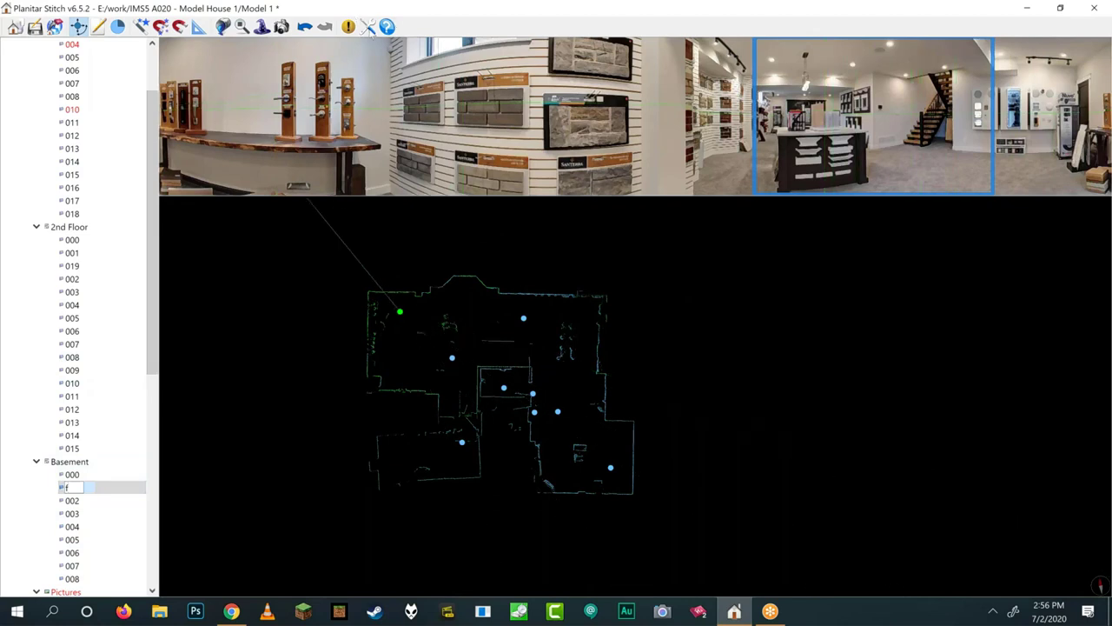
click(387, 26)
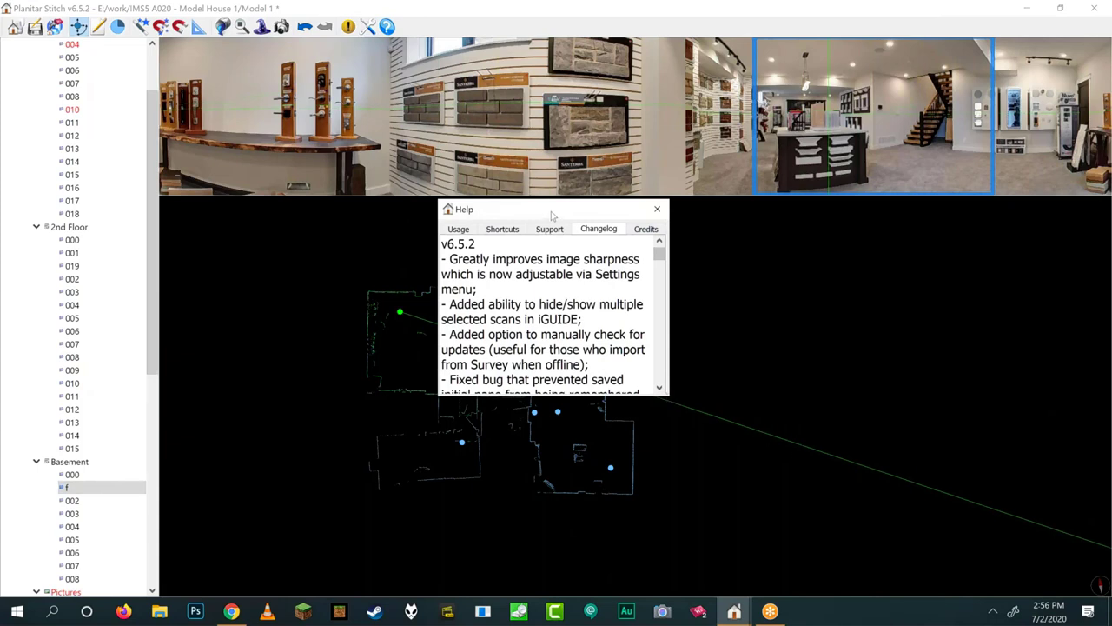
- Move the Help window off the floor plan and scroll through the Editor shortcuts list
drag(551, 214, 491, 93)
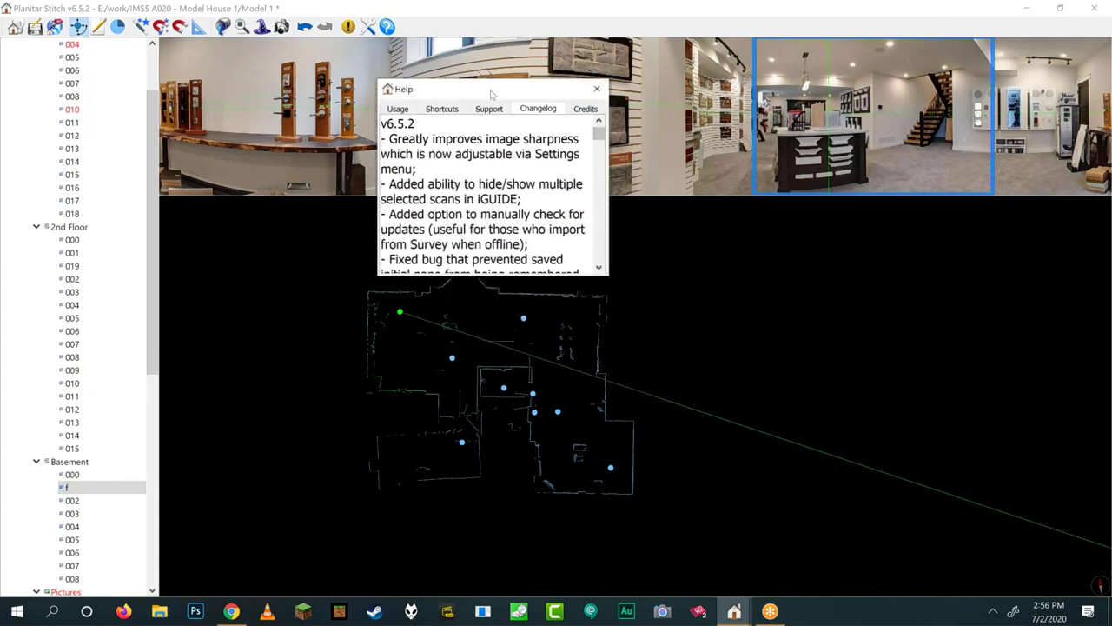
click(445, 109)
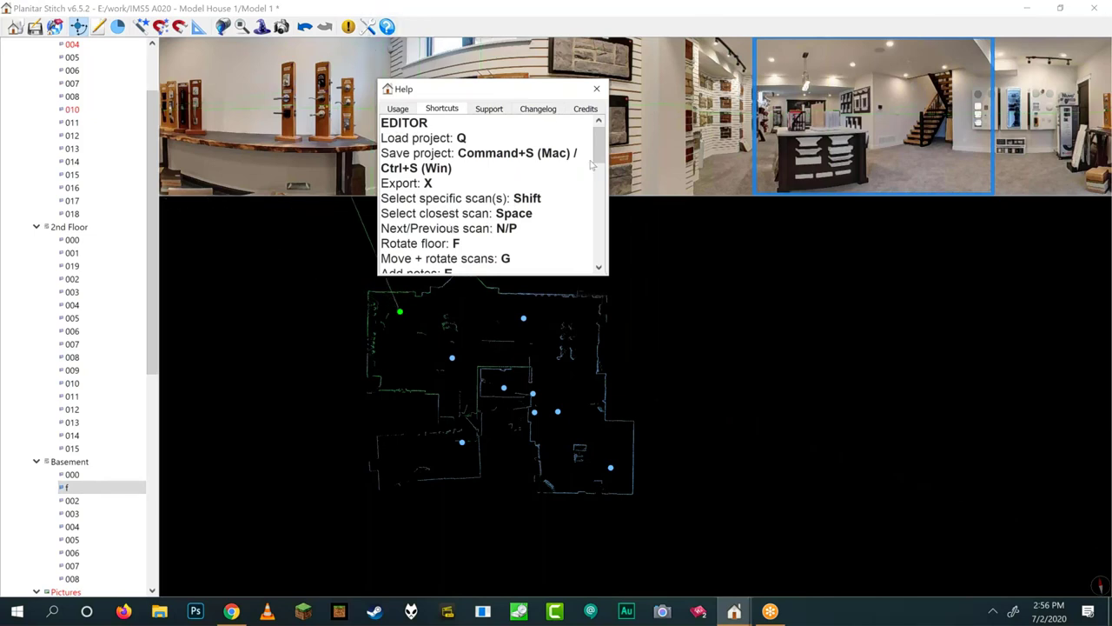
scroll(596, 164, down, 2)
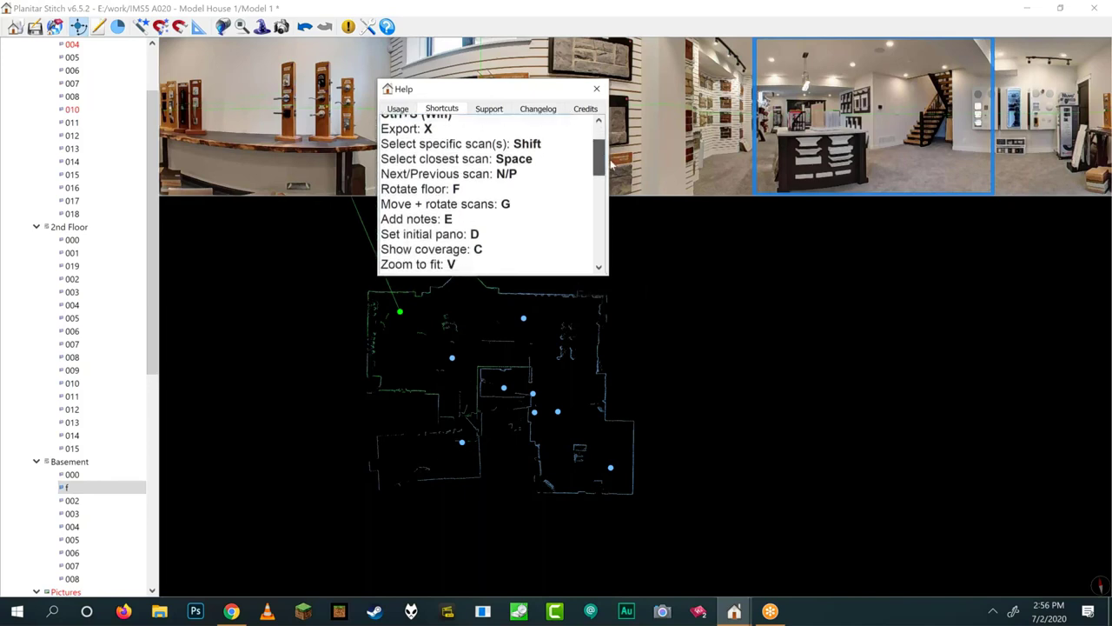
drag(611, 164, 610, 190)
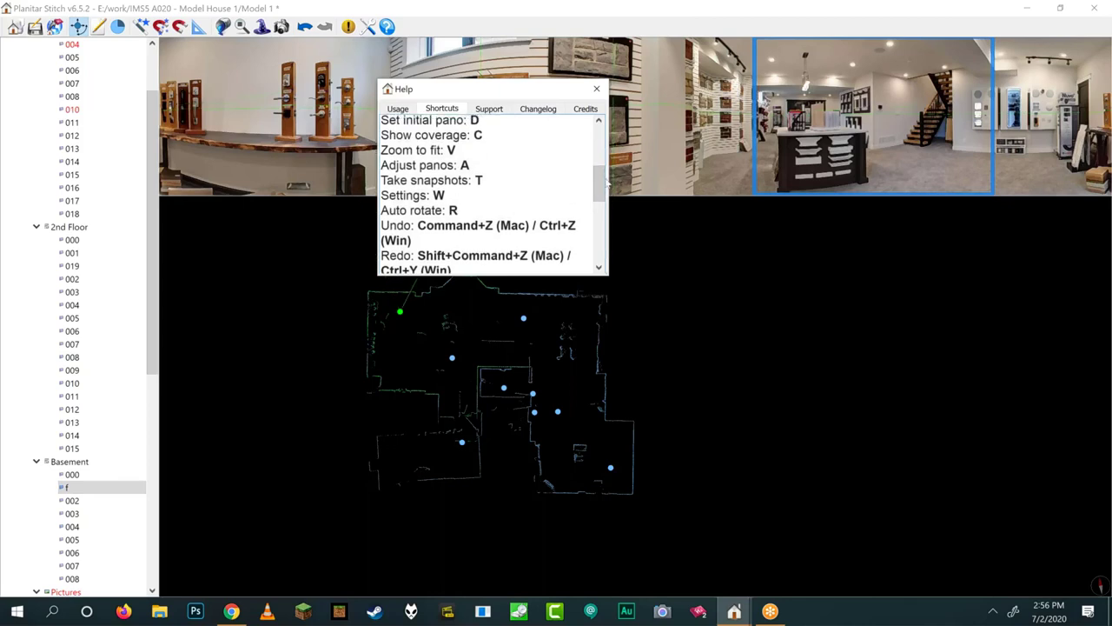
scroll(607, 181, up, 3)
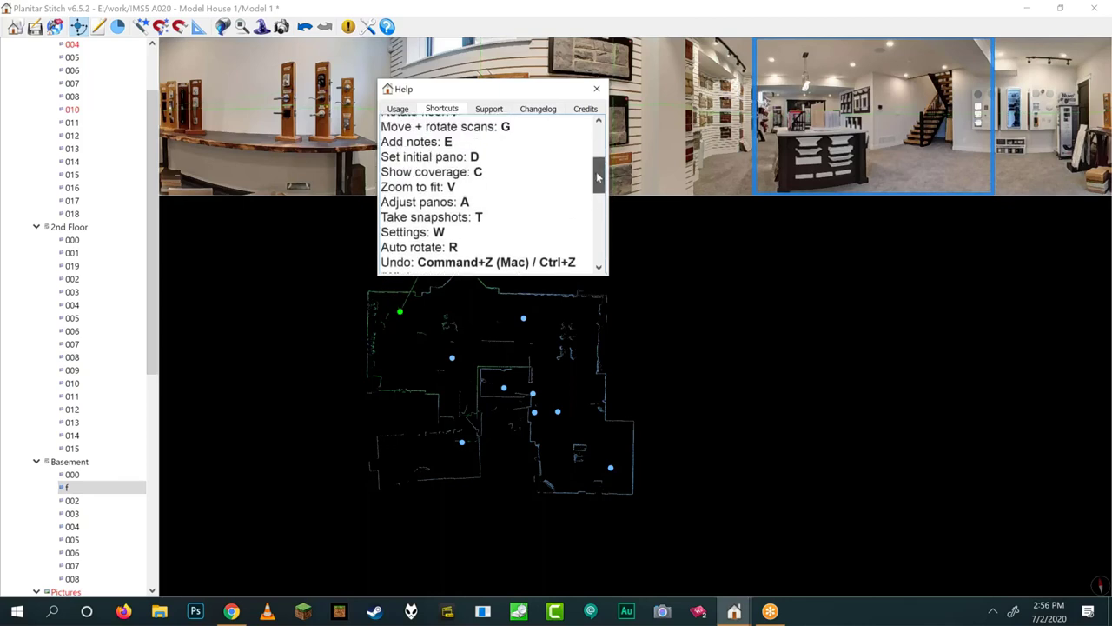
scroll(598, 176, up, 1)
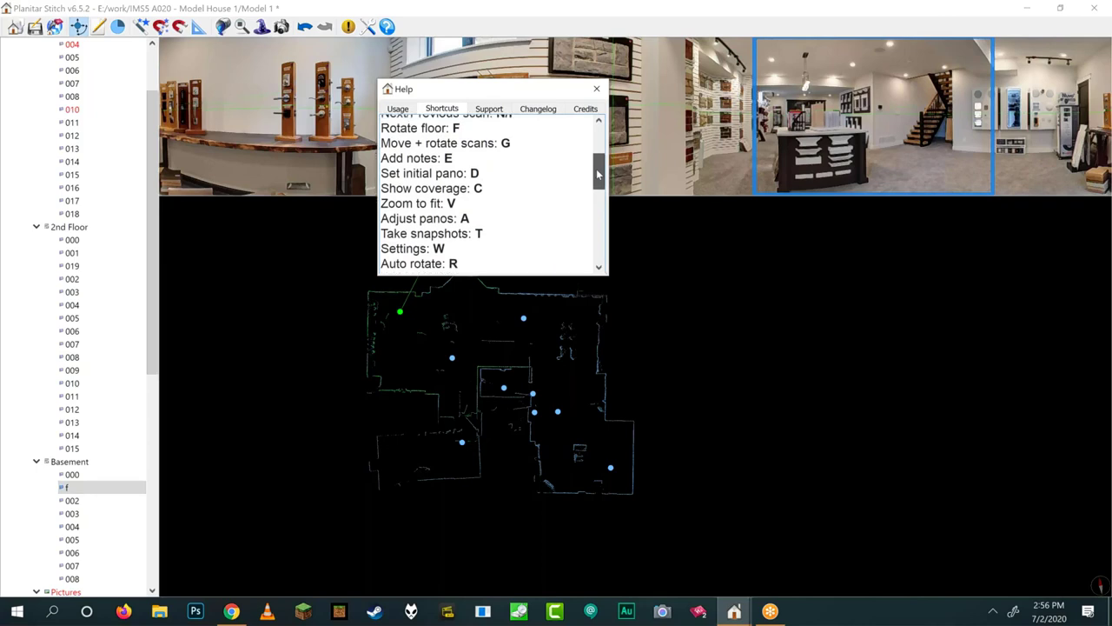
drag(598, 177, 603, 146)
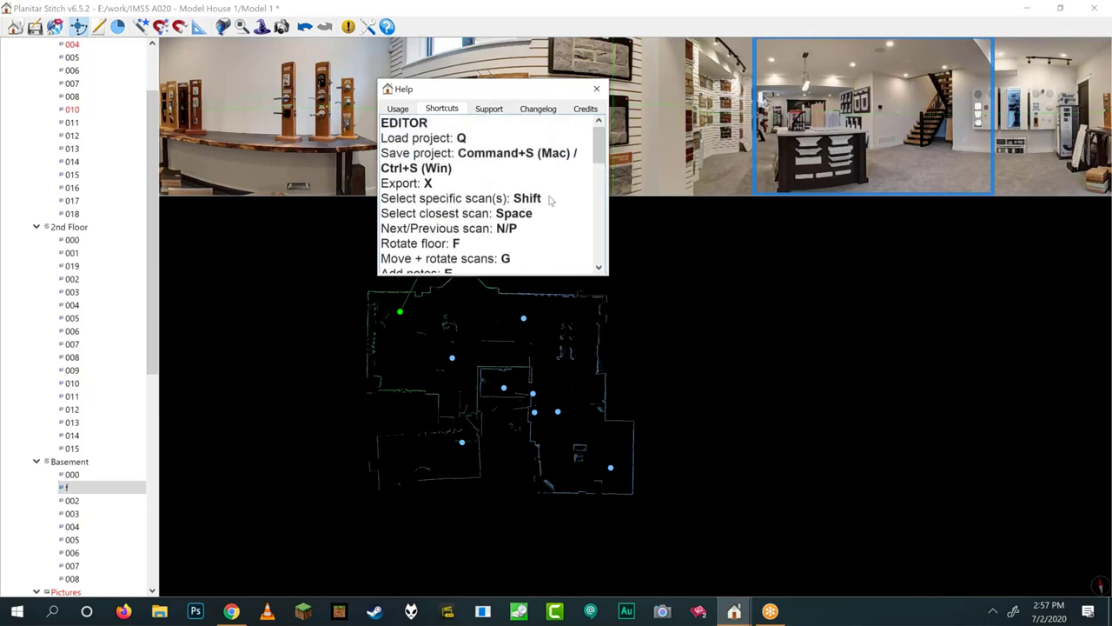
- Close the Help window and zoom in on the basement plan
click(596, 89)
scroll(464, 432, up, 5)
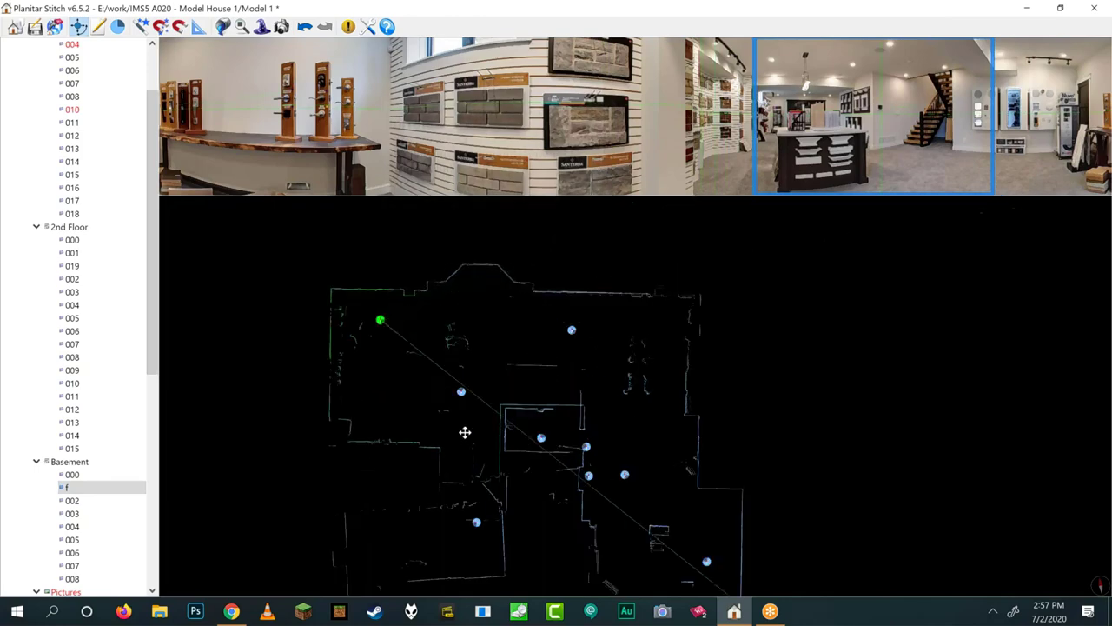
scroll(452, 352, up, 3)
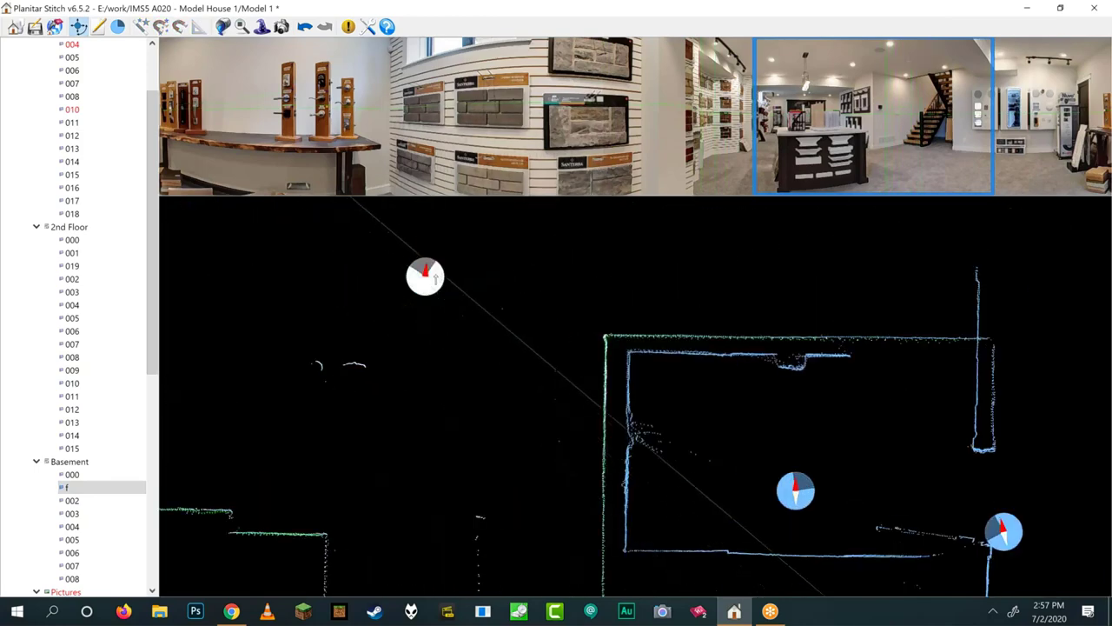
- Add Basement scans 000 and 002 to the selection, then zoom back out
click(425, 277)
scroll(408, 247, down, 5)
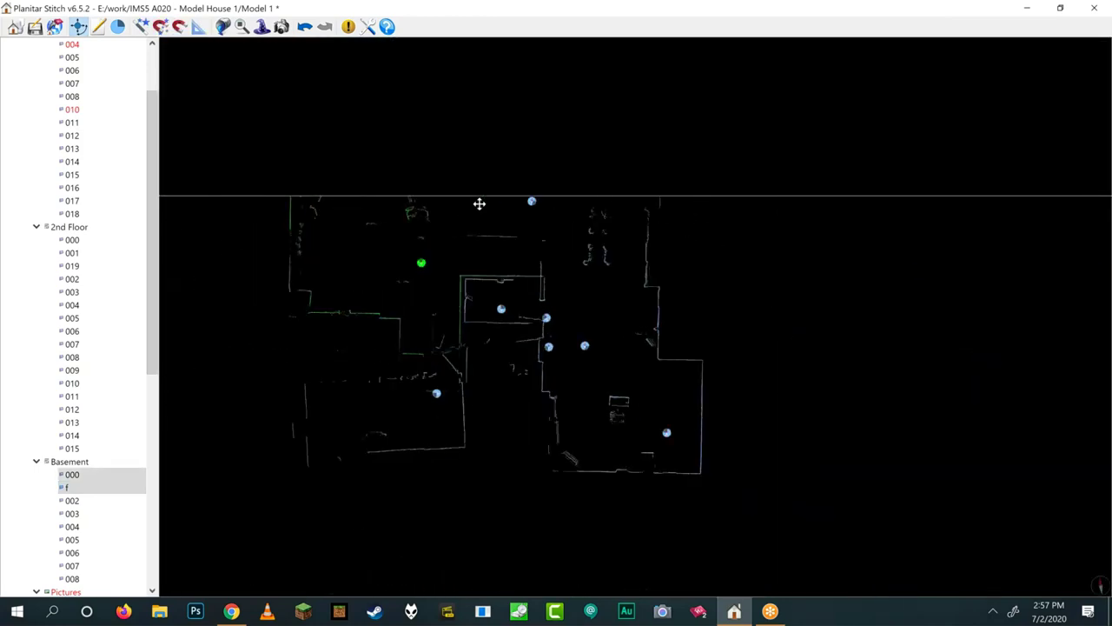
click(532, 203)
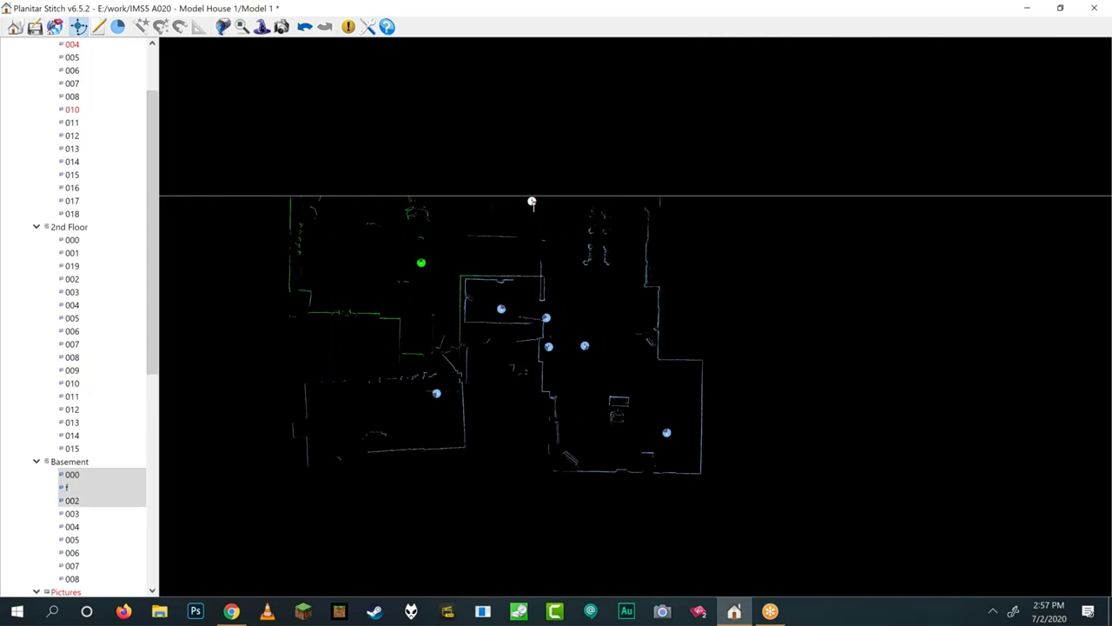
scroll(411, 218, down, 2)
scroll(453, 311, up, 4)
scroll(452, 310, up, 5)
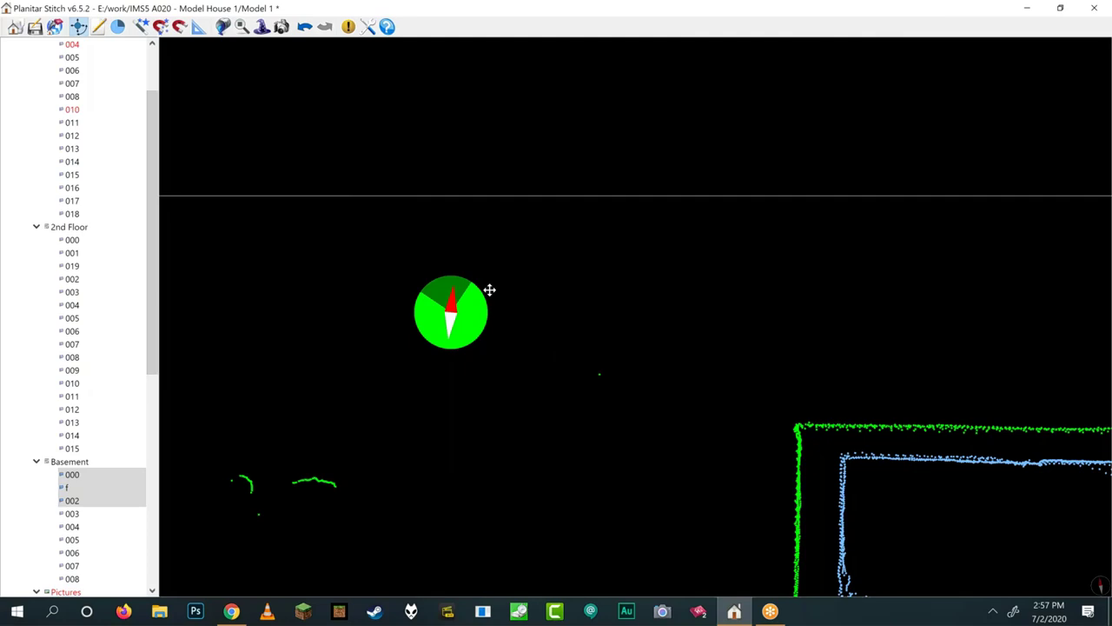
scroll(490, 289, down, 5)
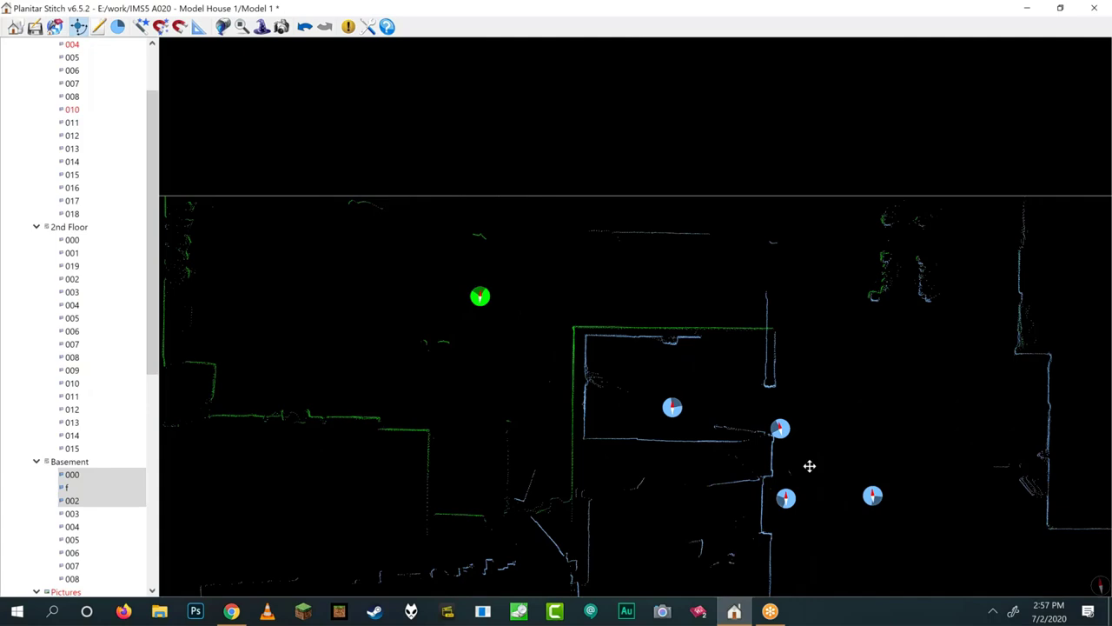
scroll(486, 295, down, 3)
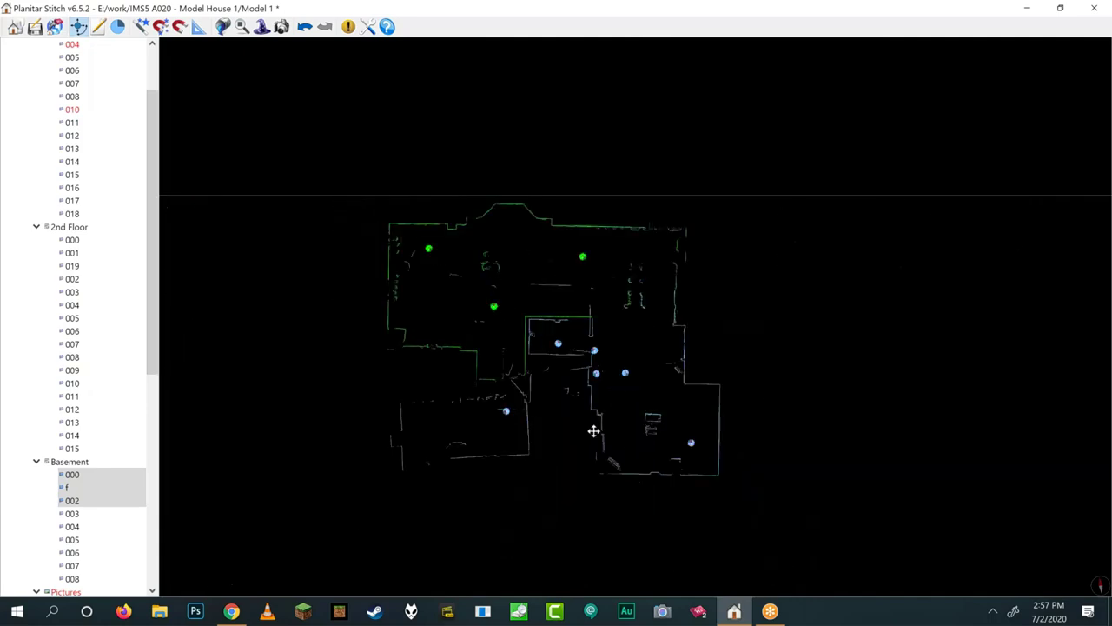
- Make Basement scan 003 active, zoom in around it, and show the Help changelog again
click(631, 370)
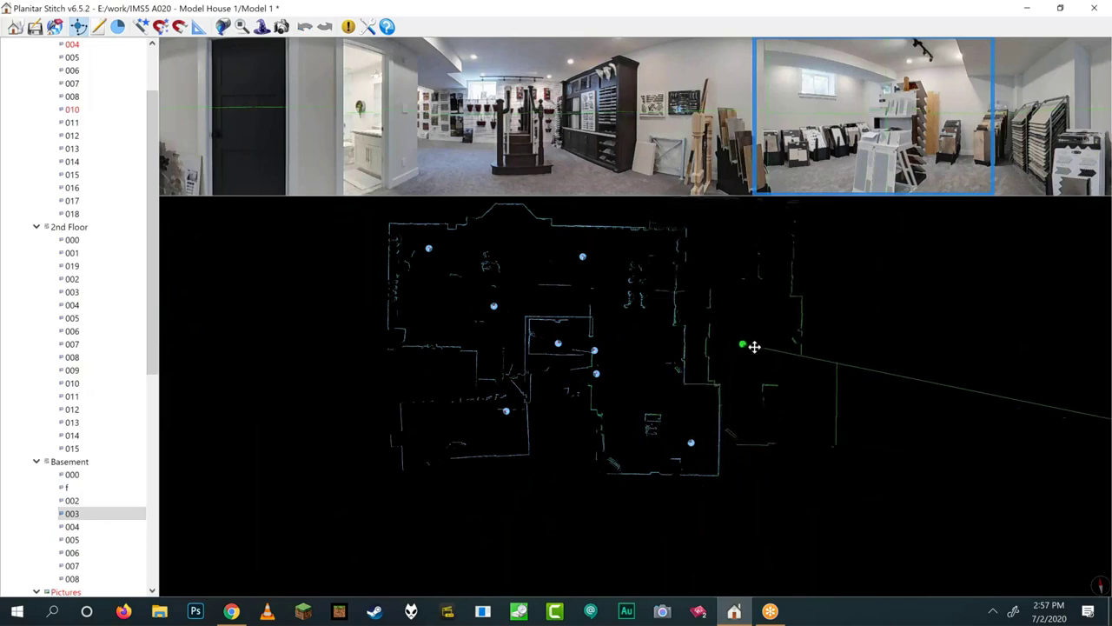
scroll(715, 355, up, 3)
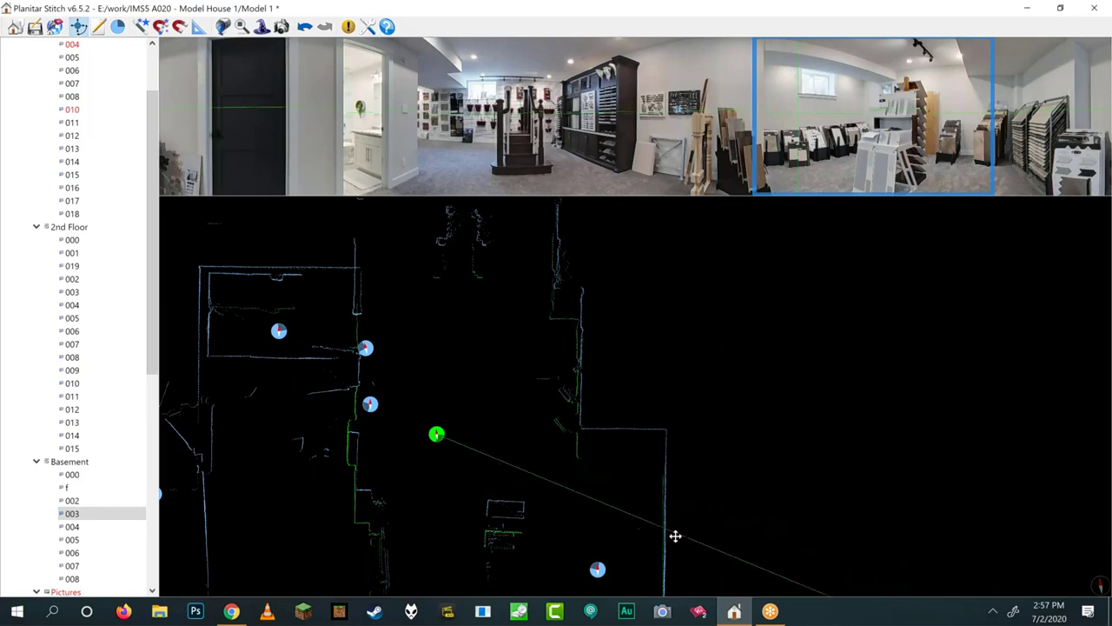
click(388, 28)
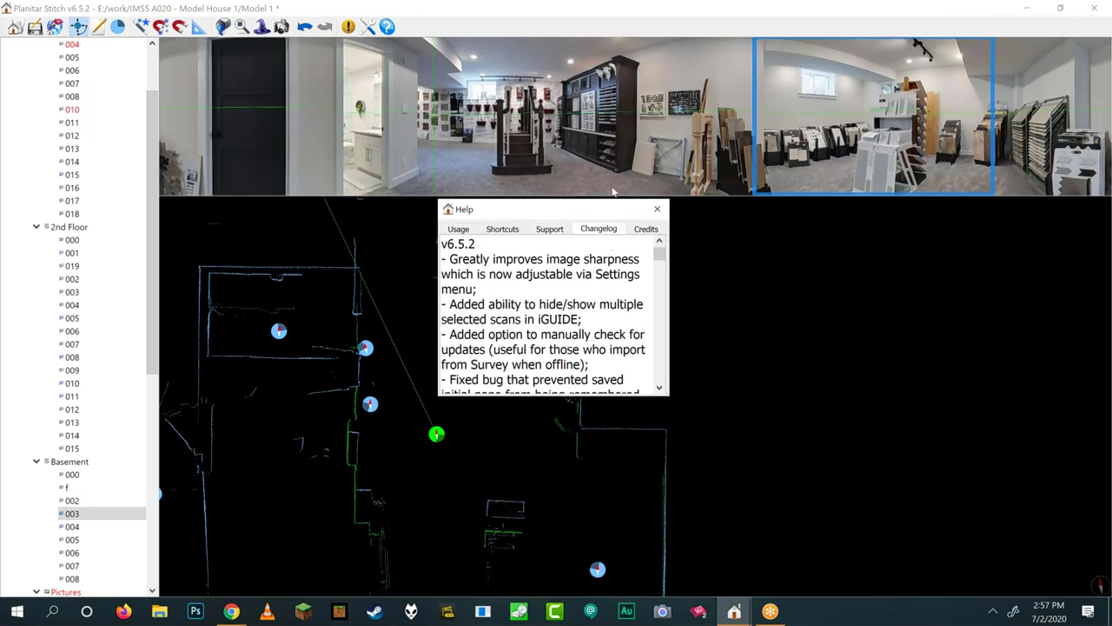
- View the Support information in Help, then close the Help window
click(560, 233)
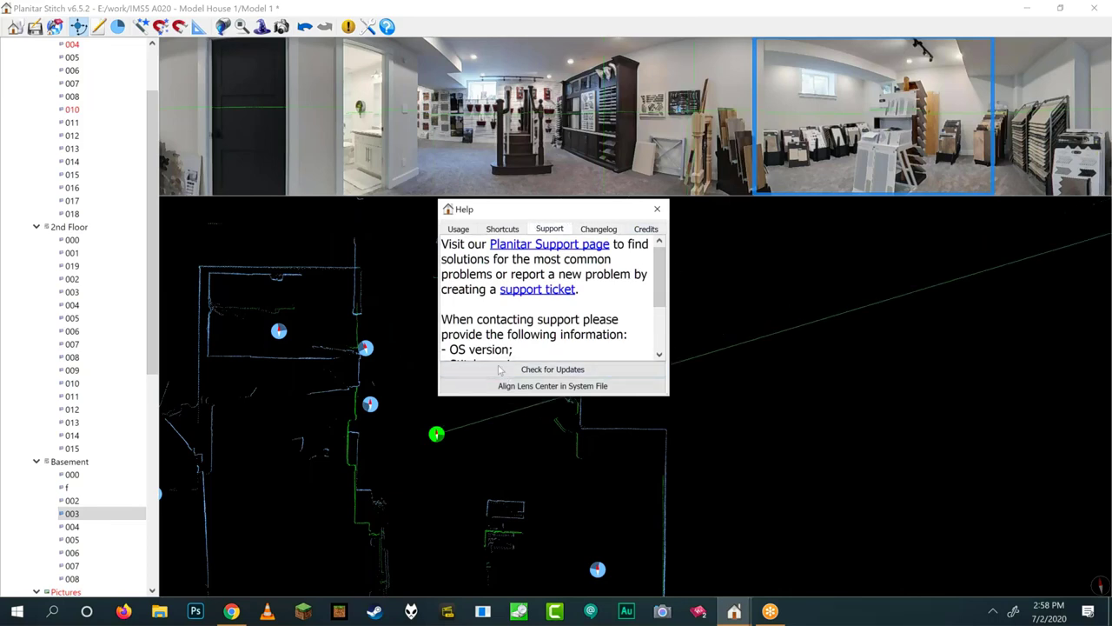
click(658, 213)
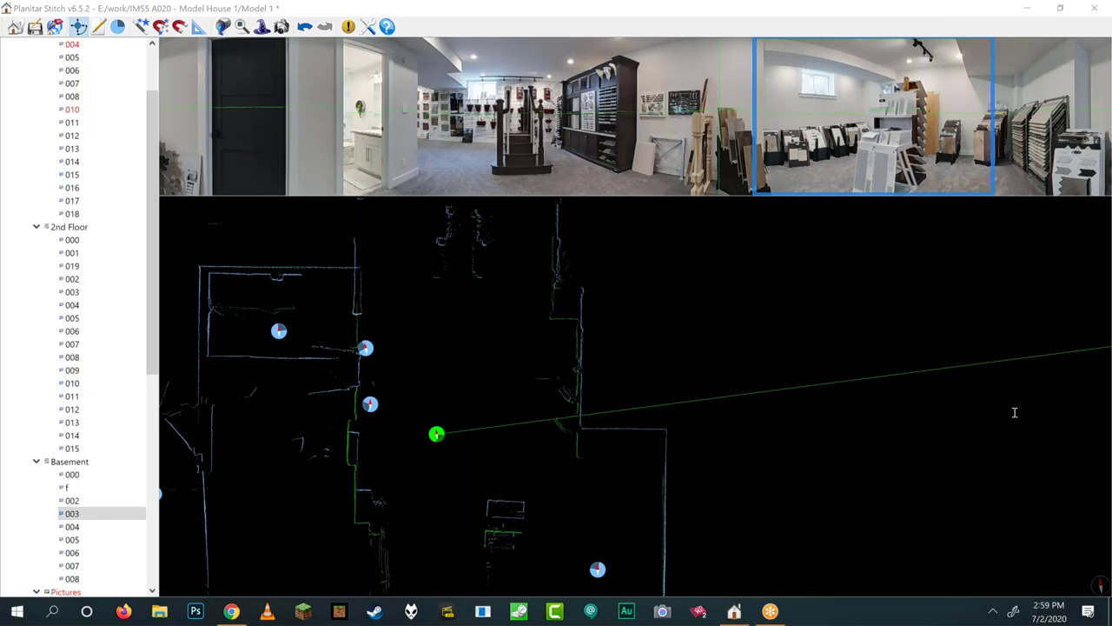
- Swing scan 003's direction line to a new angle and scroll the tree back to Main Floor
mouse_move(1014, 412)
mouse_down()
mouse_move(1086, 358)
mouse_move(1077, 380)
mouse_up()
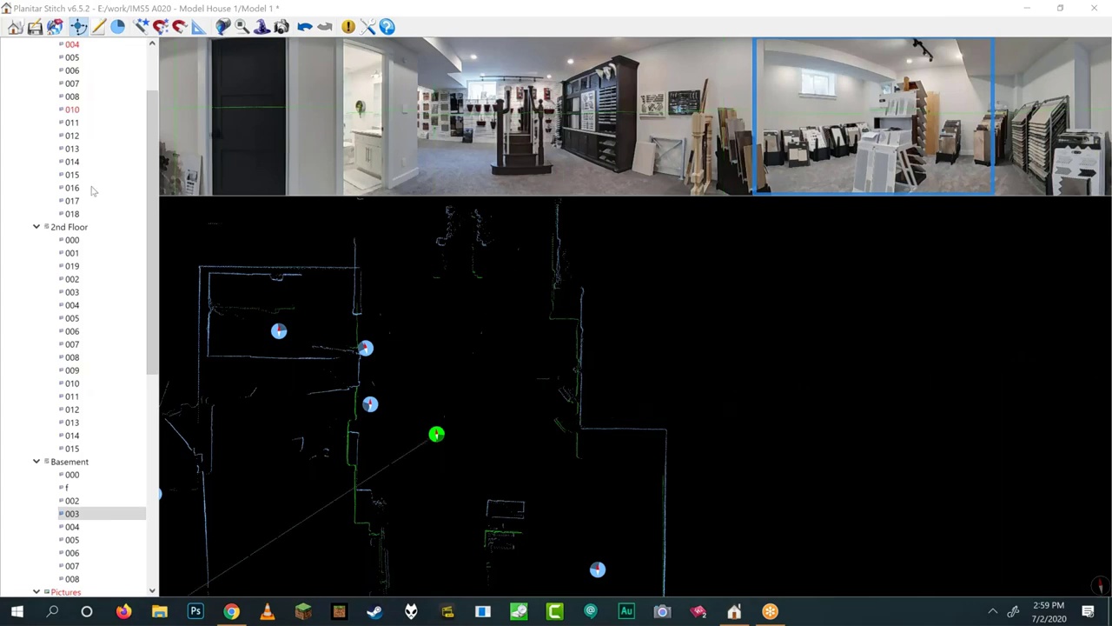
scroll(80, 173, up, 2)
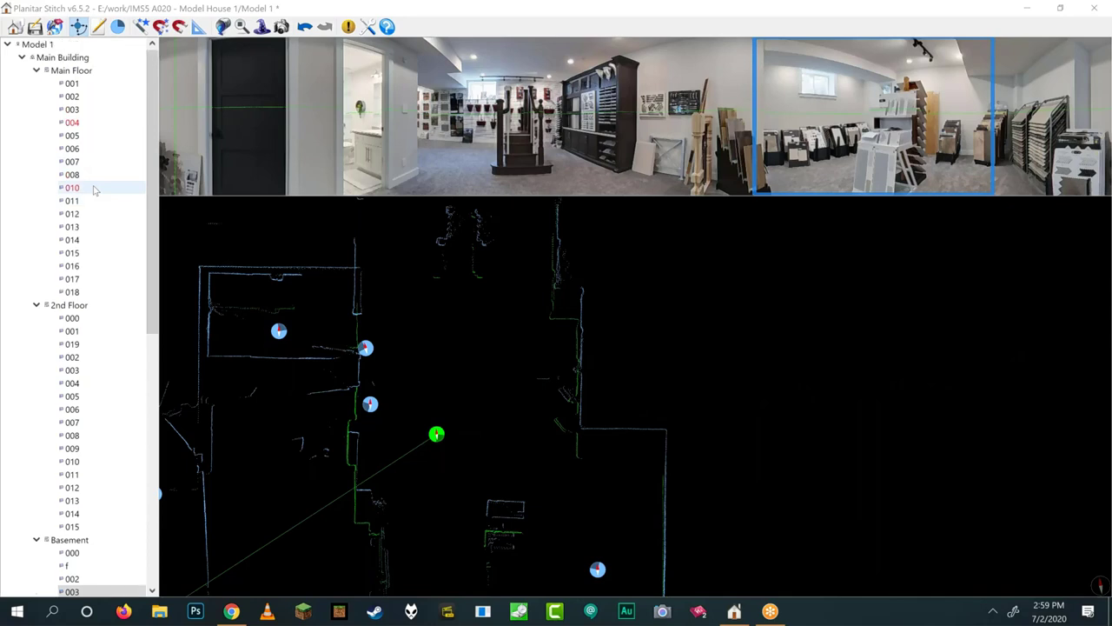
- Dismiss the Main Floor options menu, zoom the plan, and open scan 011's living-room-and-kitchen panorama
right_click(76, 75)
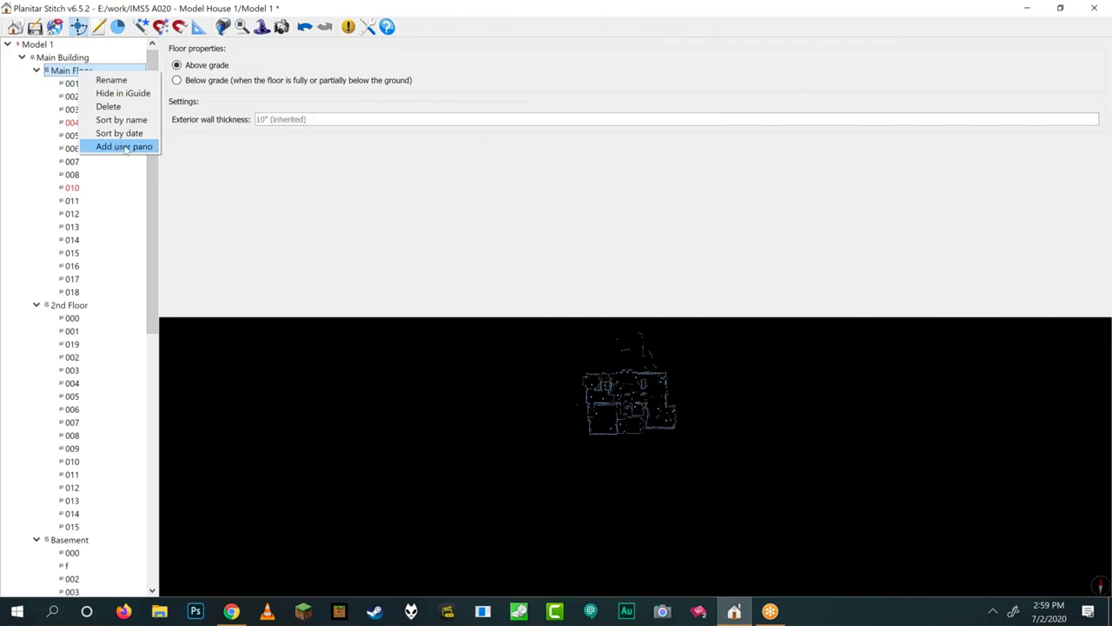
key(Escape)
scroll(695, 447, up, 5)
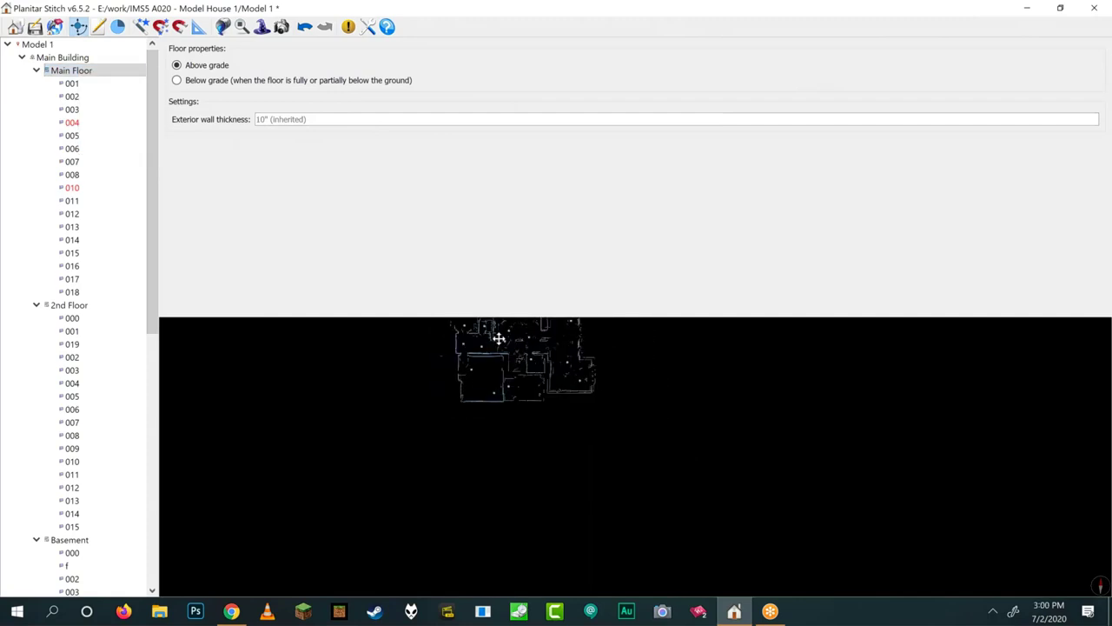
scroll(498, 338, up, 4)
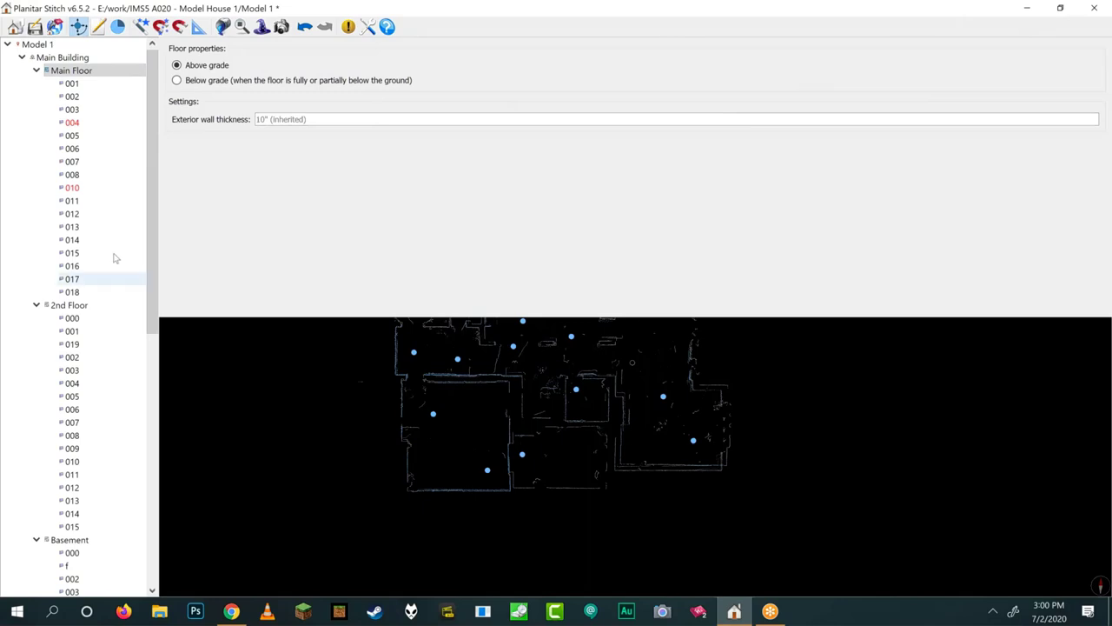
click(103, 201)
scroll(670, 250, up, 3)
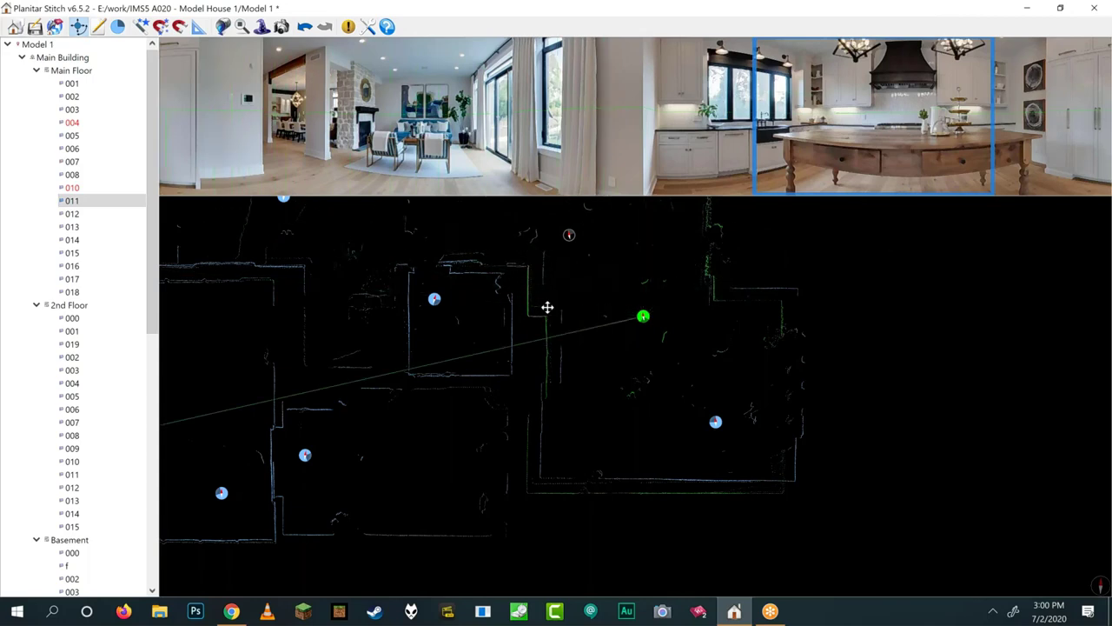
scroll(547, 307, up, 1)
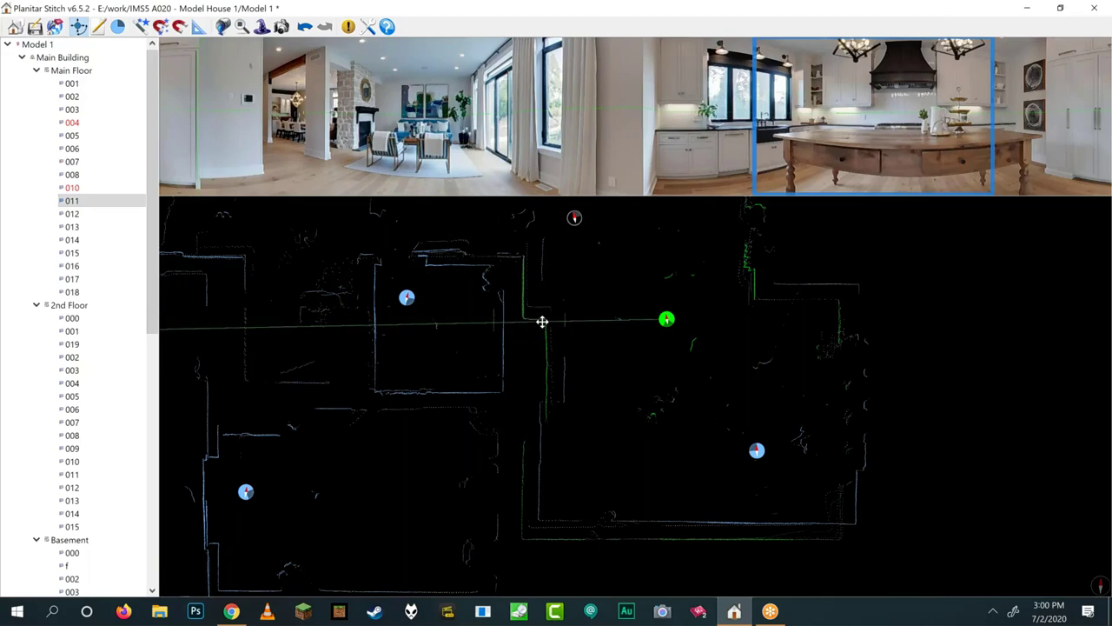
scroll(542, 321, up, 10)
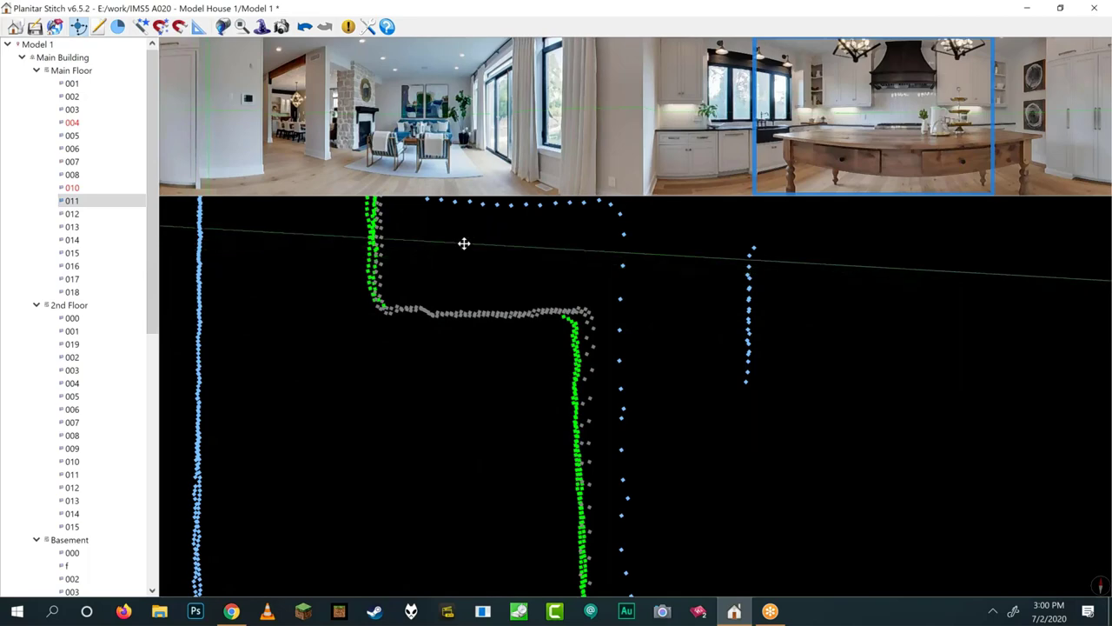
scroll(733, 229, down, 10)
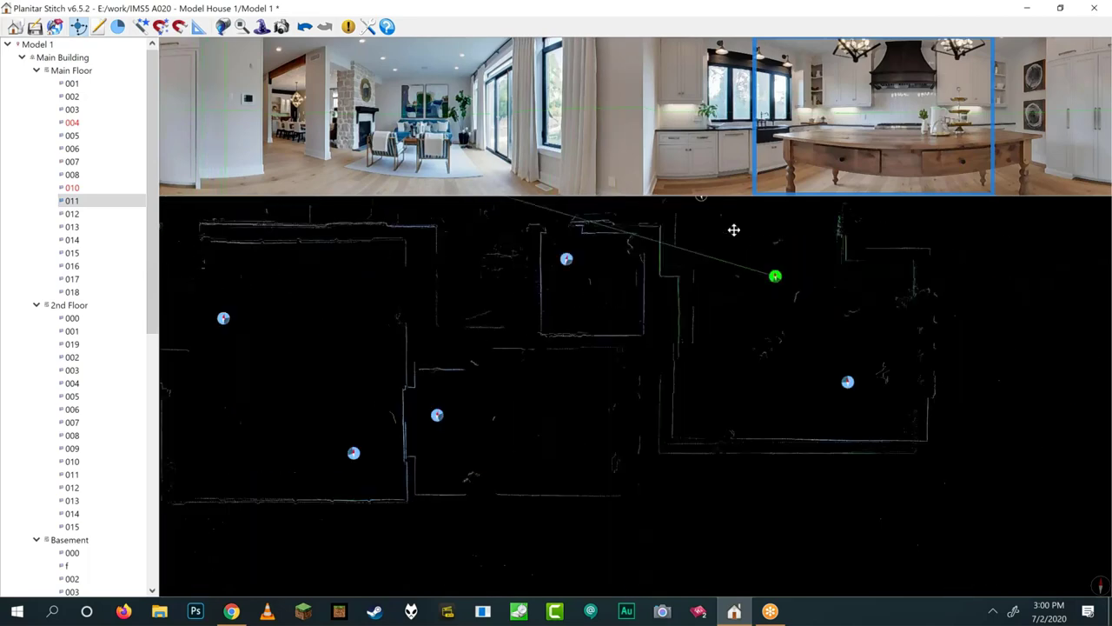
scroll(726, 221, down, 3)
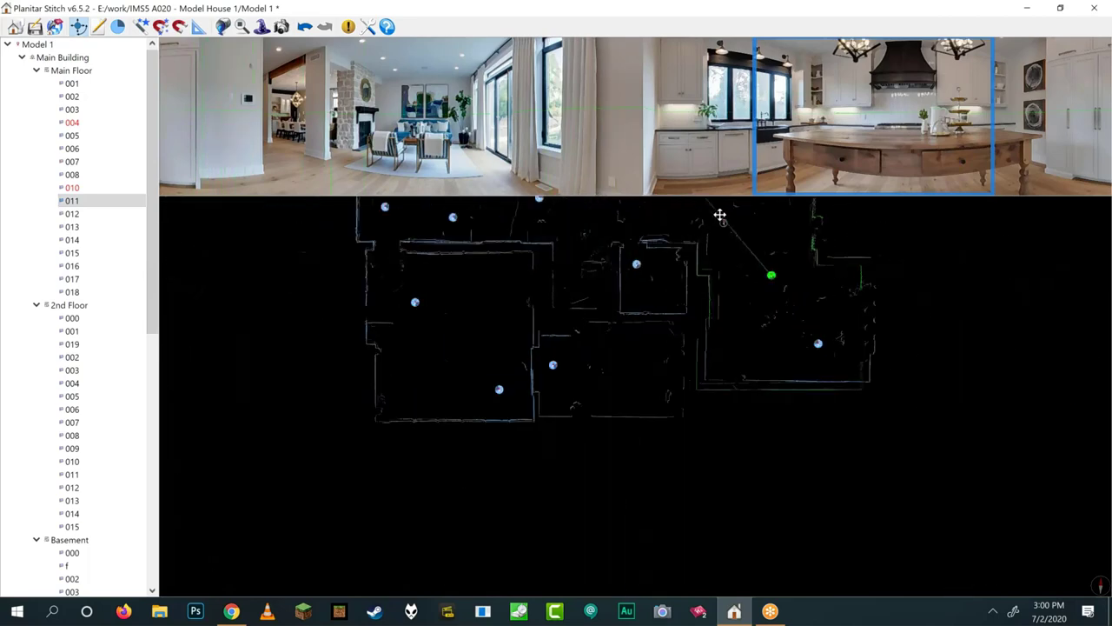
scroll(719, 215, up, 2)
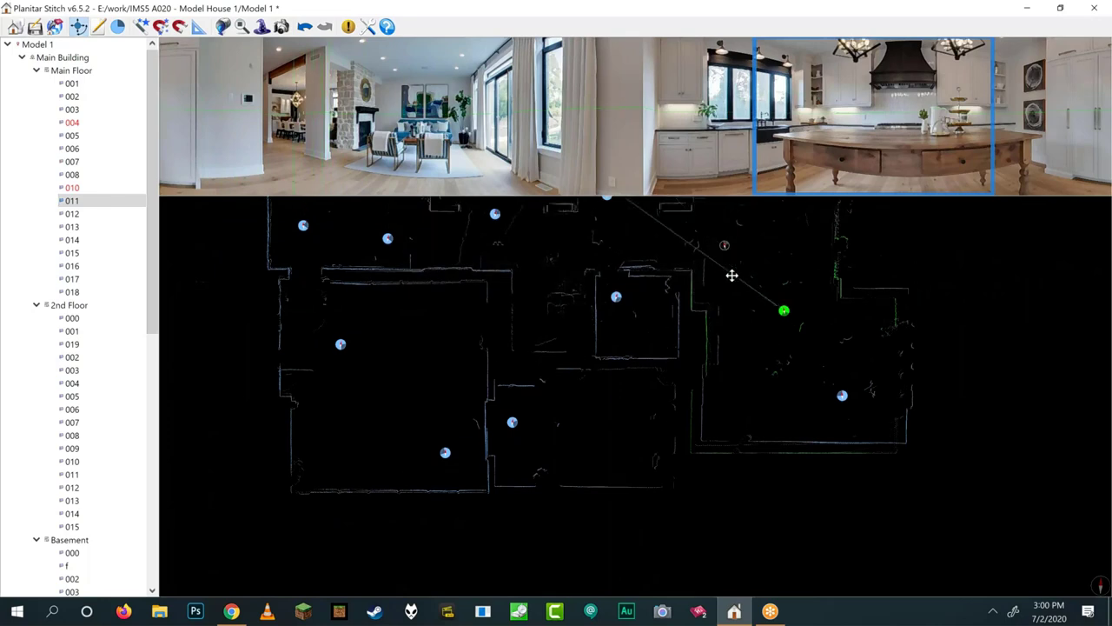
scroll(690, 296, up, 3)
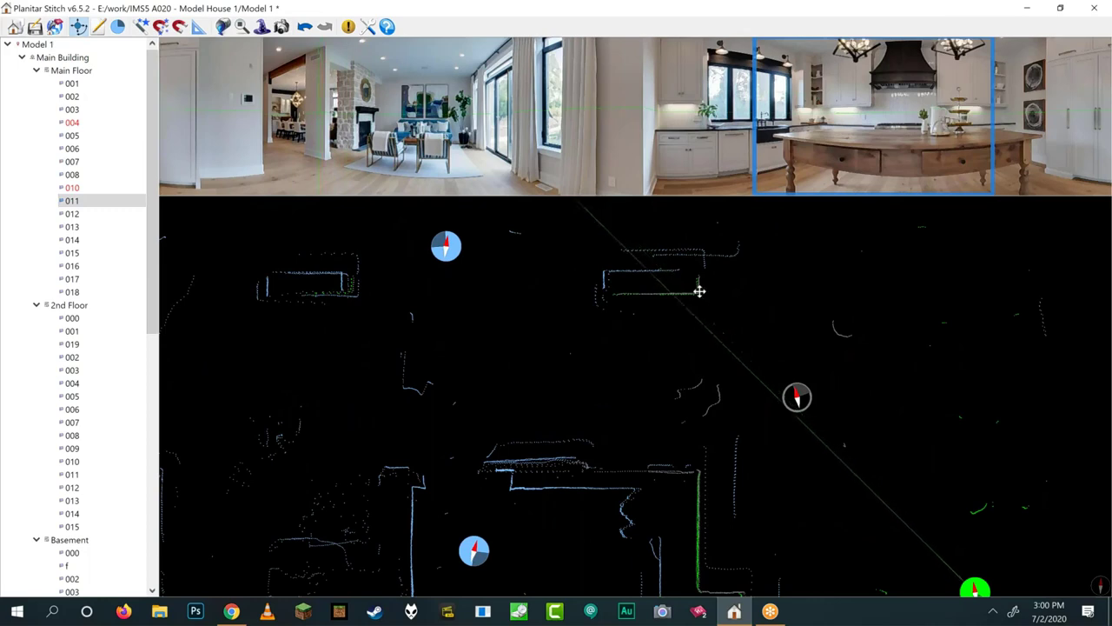
scroll(697, 288, down, 3)
scroll(697, 288, down, 3)
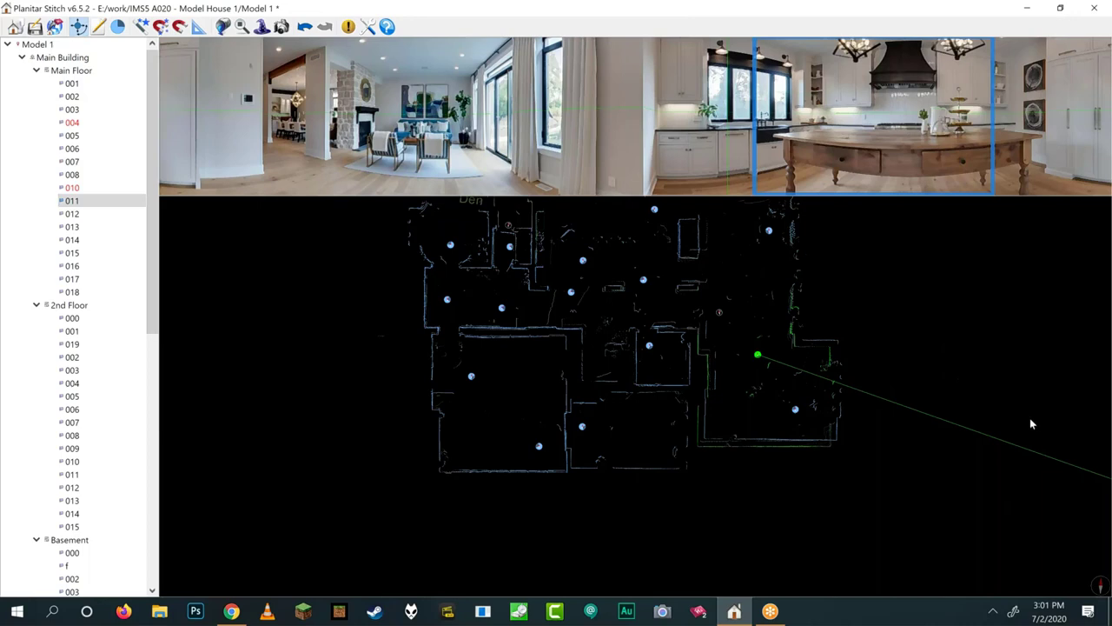
- Lock scan 011's direction line in place, pointing right across the Main Floor plan
click(1086, 358)
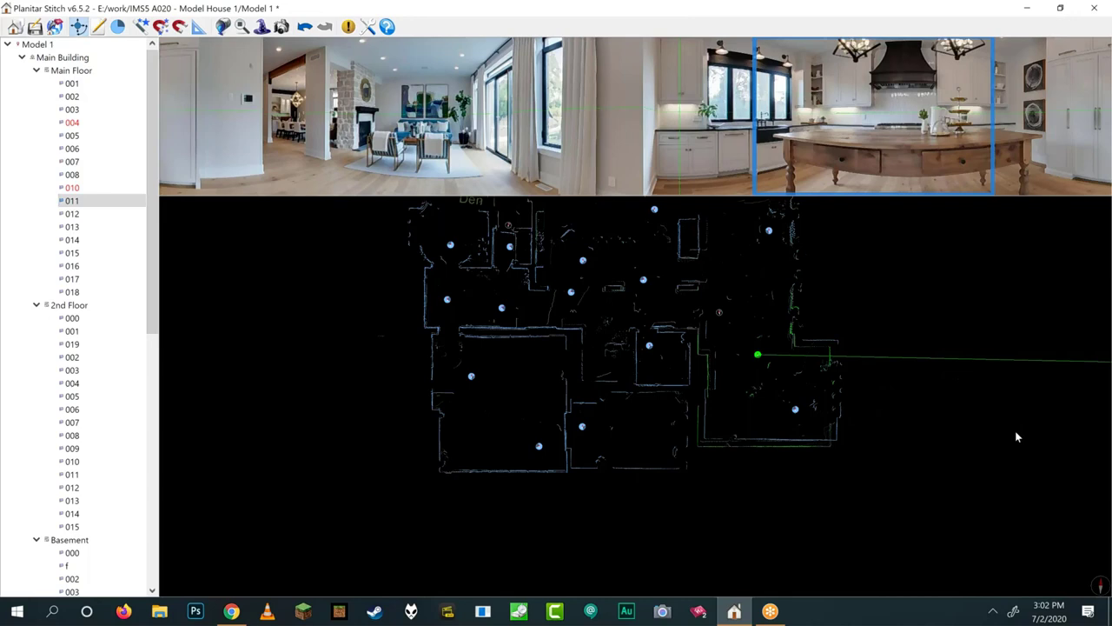
- Move scan 011 over the left side of the Main Floor plan and rotate it clockwise to match the walls
scroll(782, 252, down, 3)
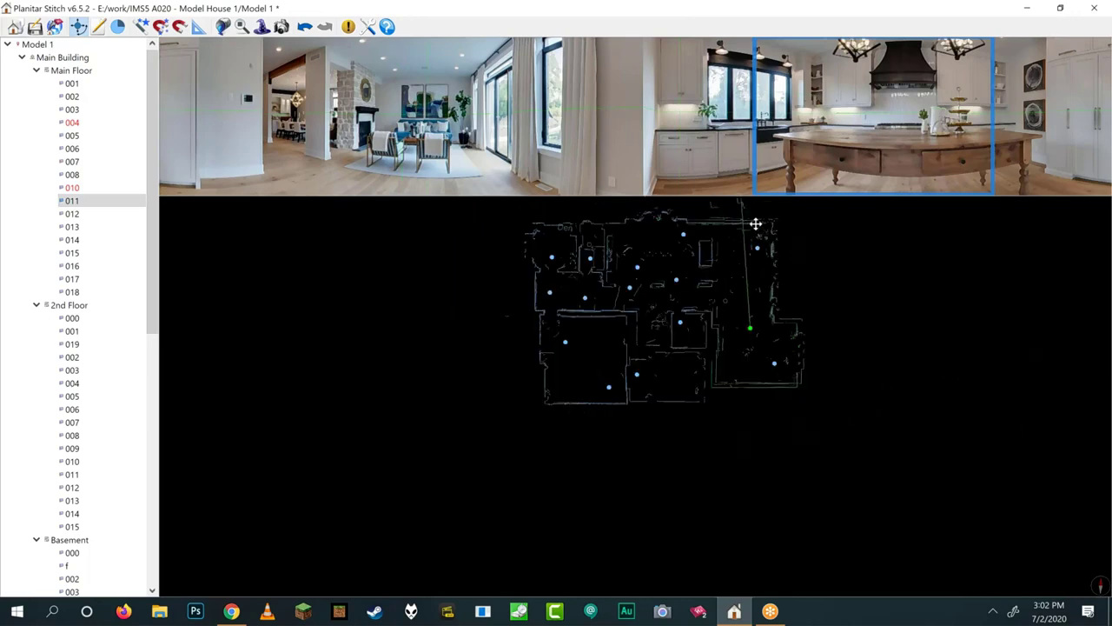
scroll(696, 269, up, 2)
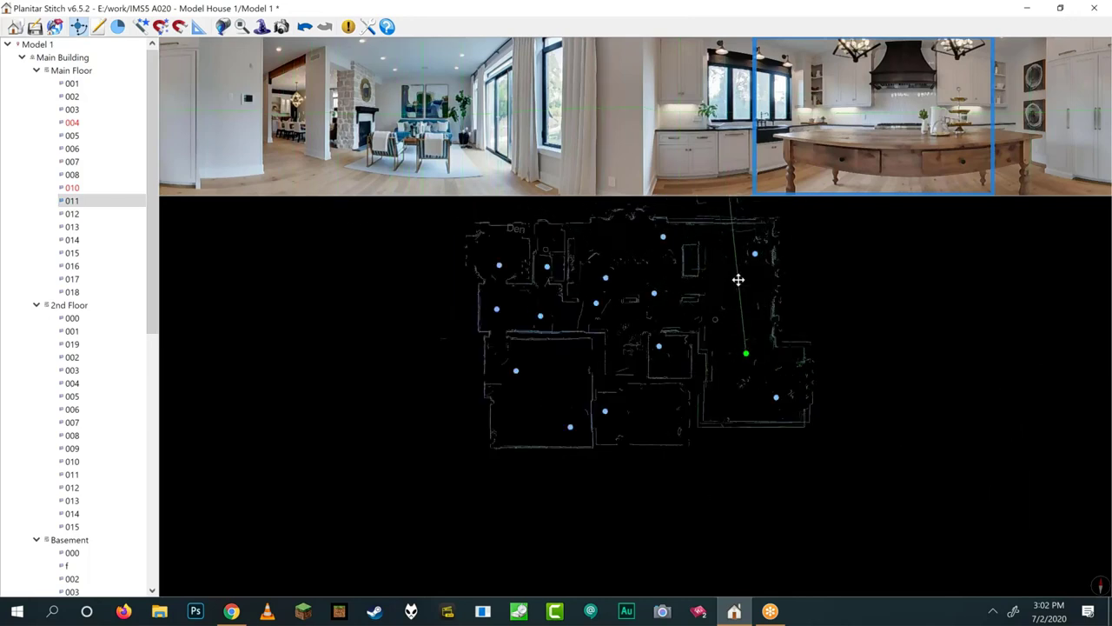
drag(738, 279, 600, 304)
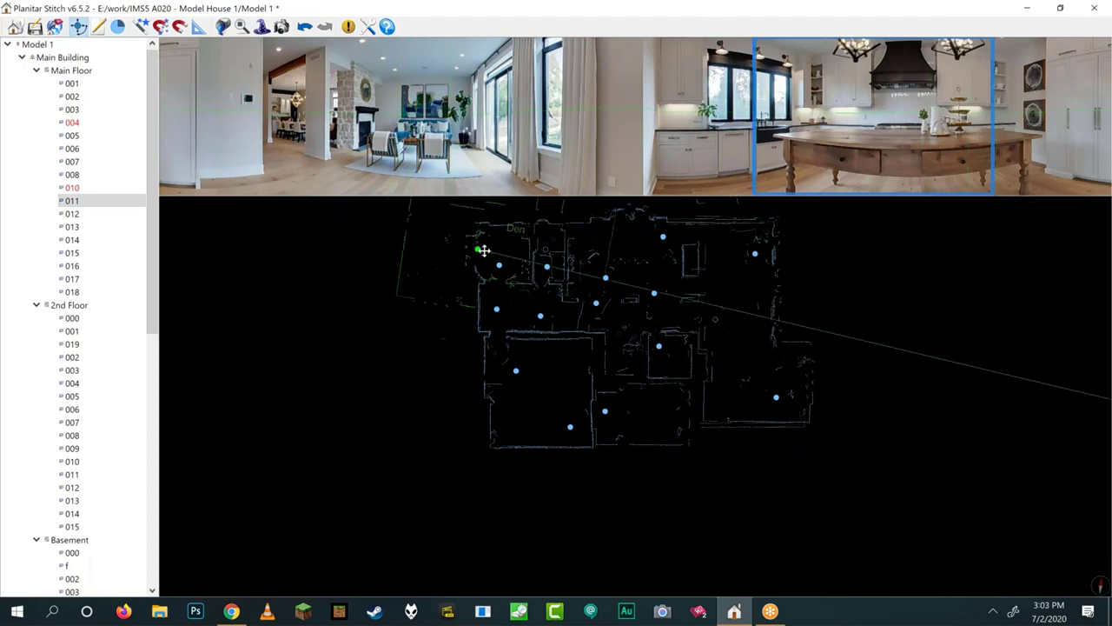
drag(483, 251, 434, 278)
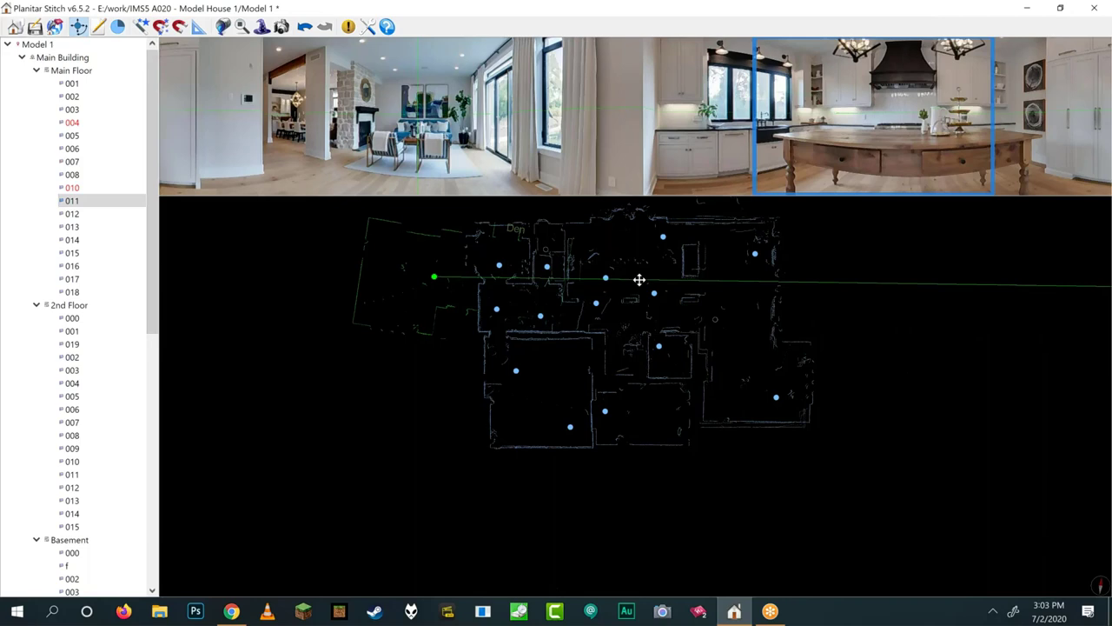
scroll(789, 208, up, 2)
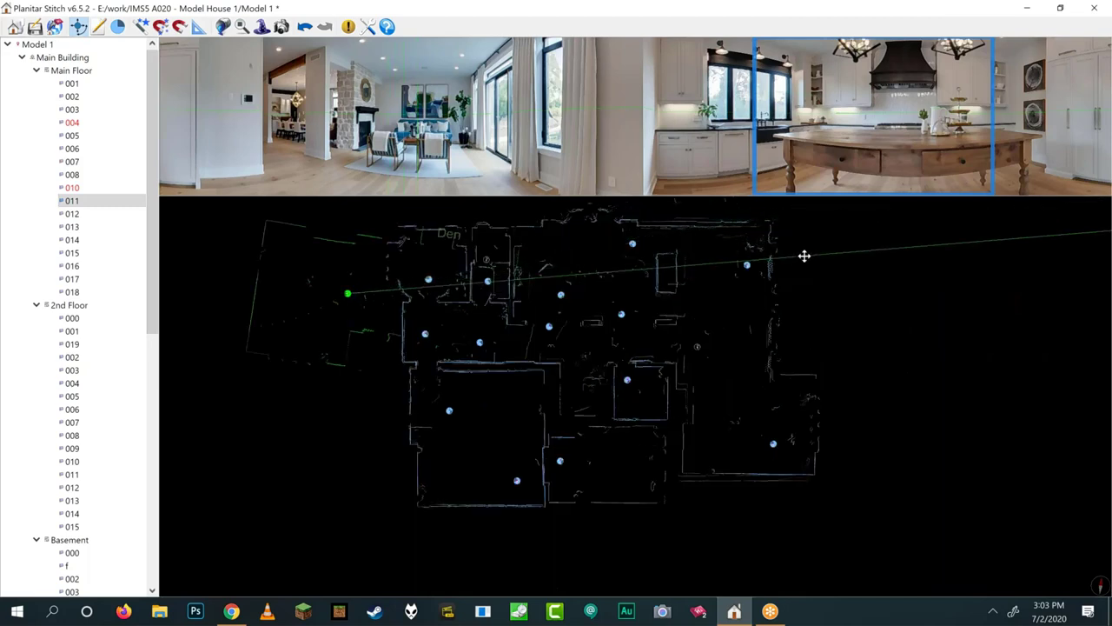
drag(415, 313, 387, 333)
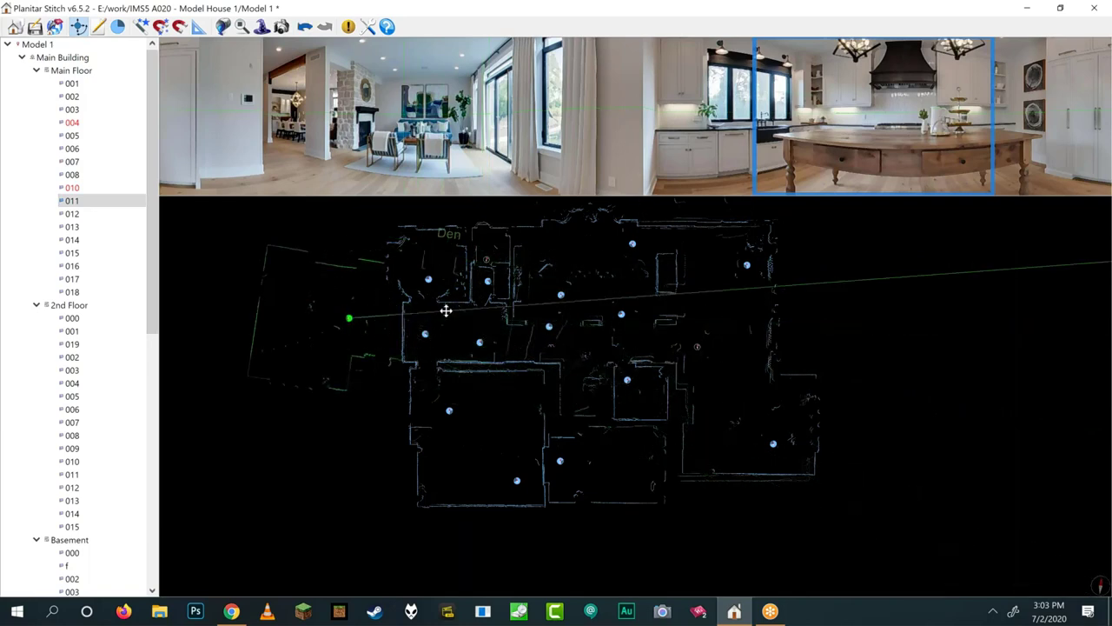
drag(446, 310, 1107, 497)
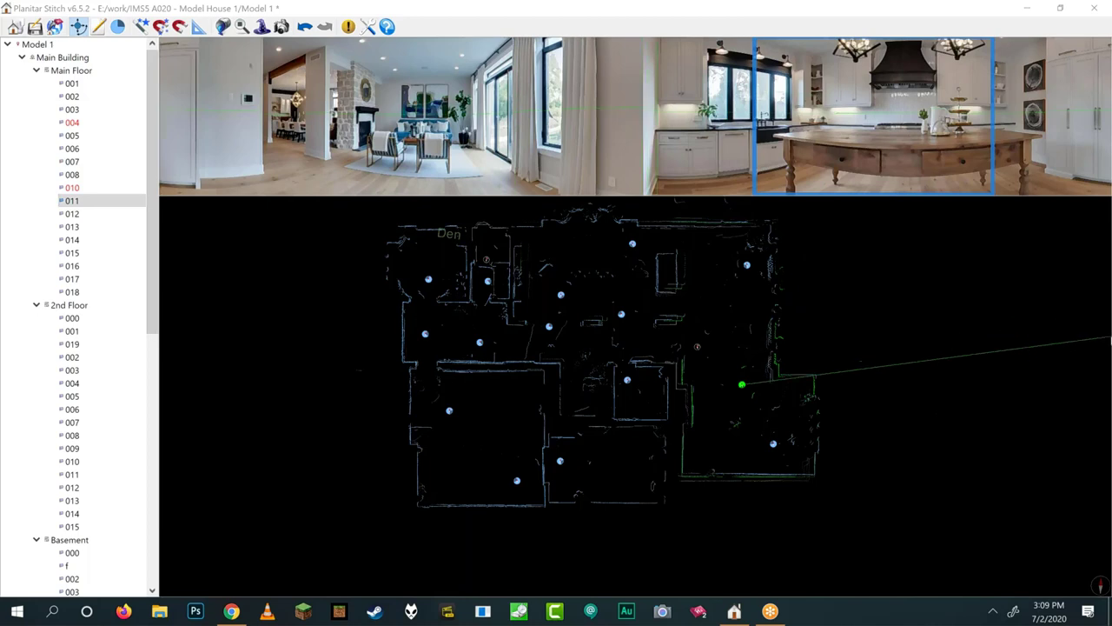
- Set scan 011's facing direction to run right, slightly upward, near the plan's right side
click(1093, 337)
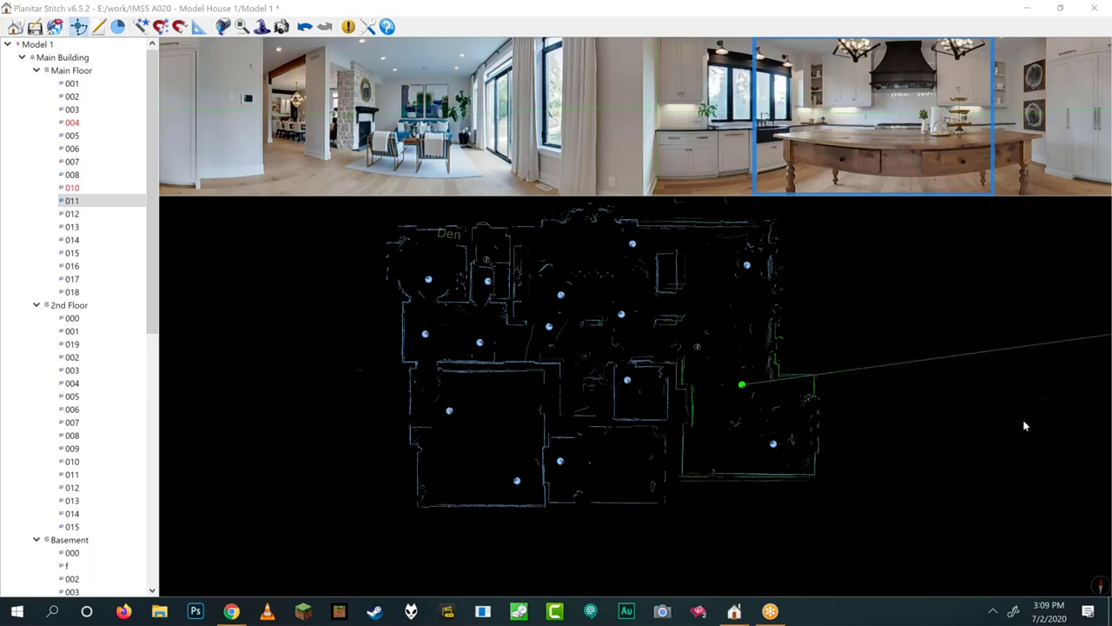